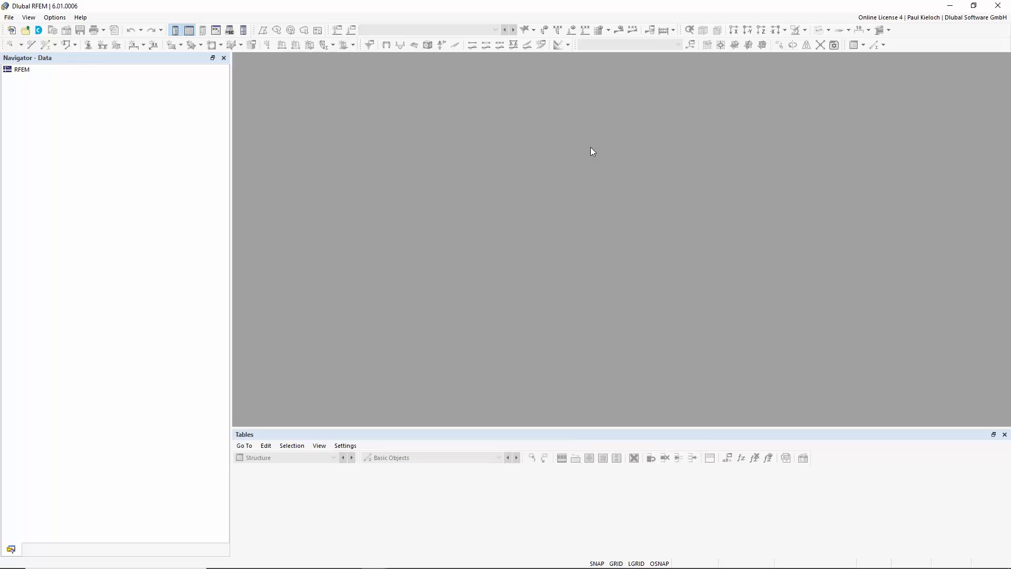
Start a new 3D model named "Beam with cantilever" and activate the Concrete Design add-on
click(11, 30)
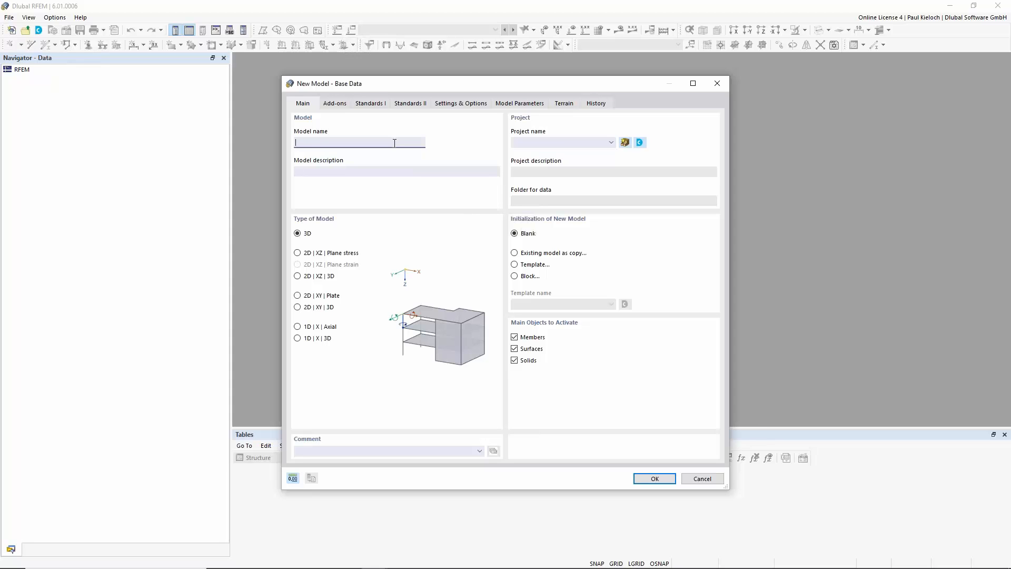
text(Beam with b)
key(BackSpace)
text(cantilever)
click(336, 106)
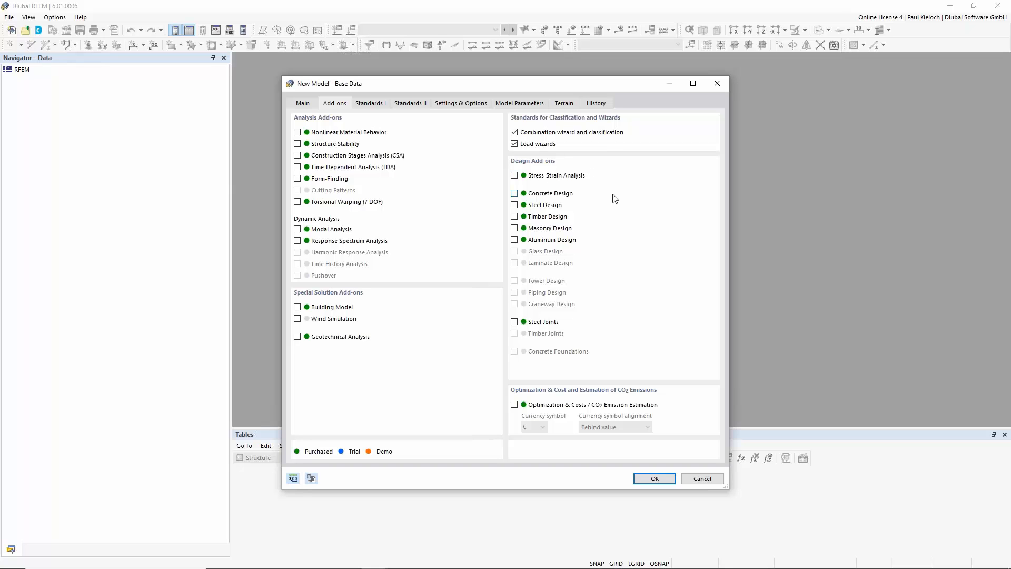
click(515, 194)
Review the standards, keeping EN 1990, EN 1991 and EN 1992 with national annex CEN | 2014-11 for concrete design, and create the model
click(373, 104)
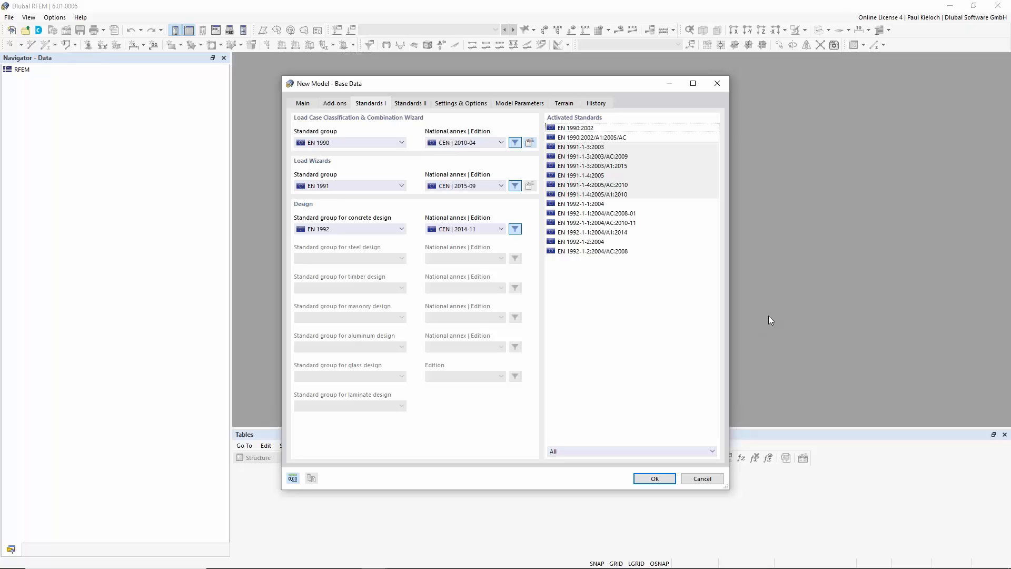
click(402, 143)
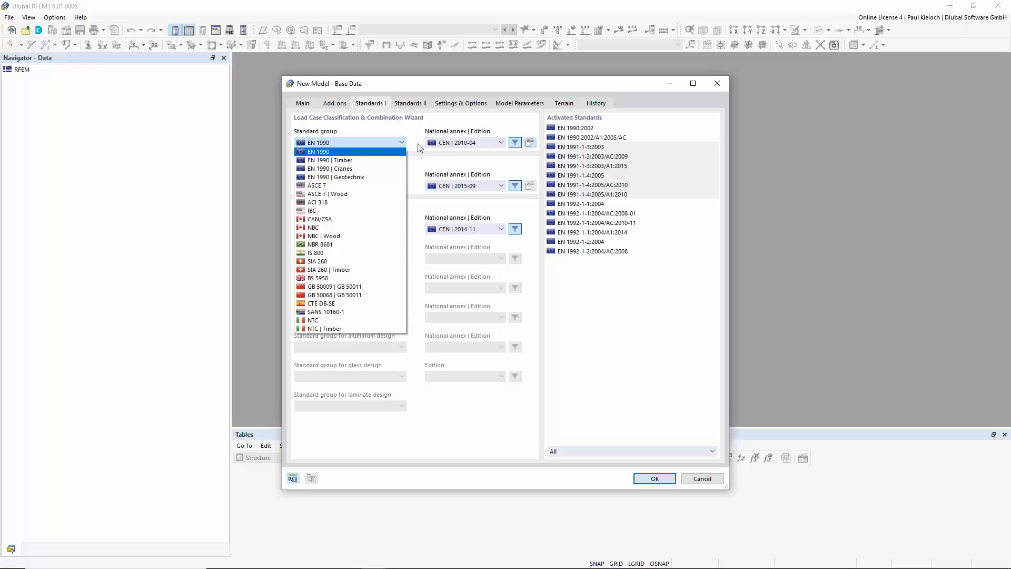
click(380, 143)
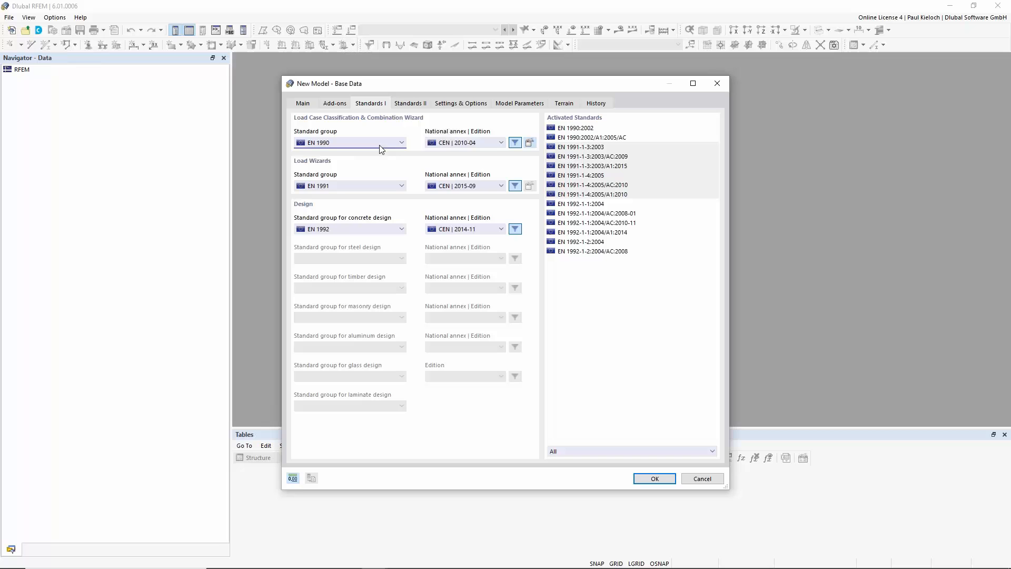
click(402, 185)
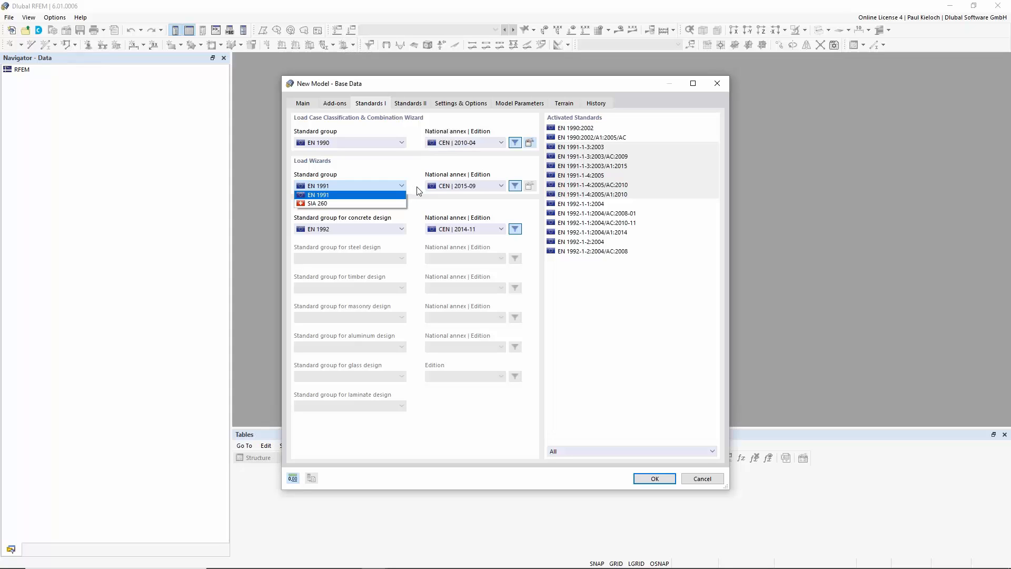
click(421, 203)
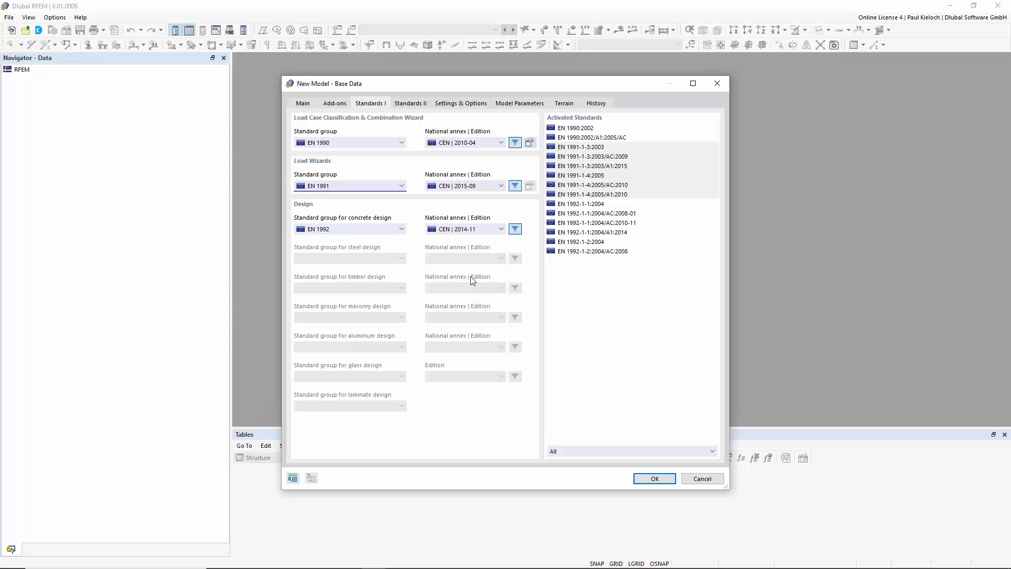
click(402, 229)
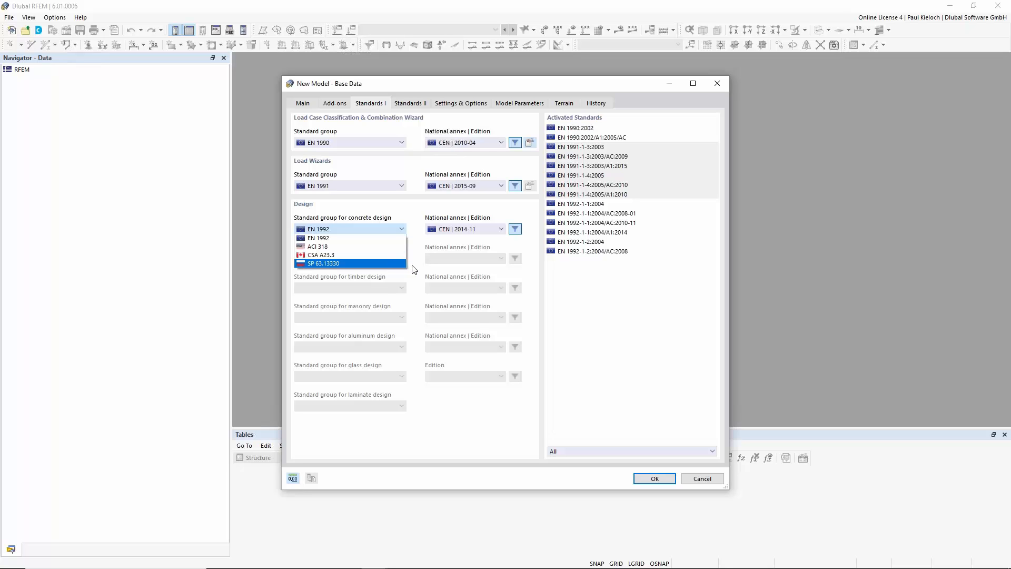
click(419, 219)
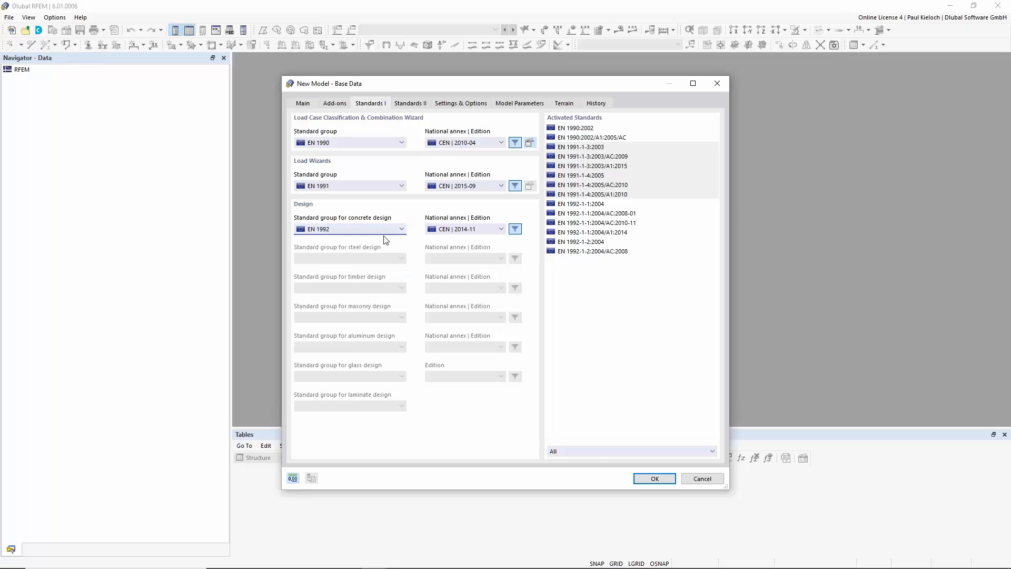
click(501, 229)
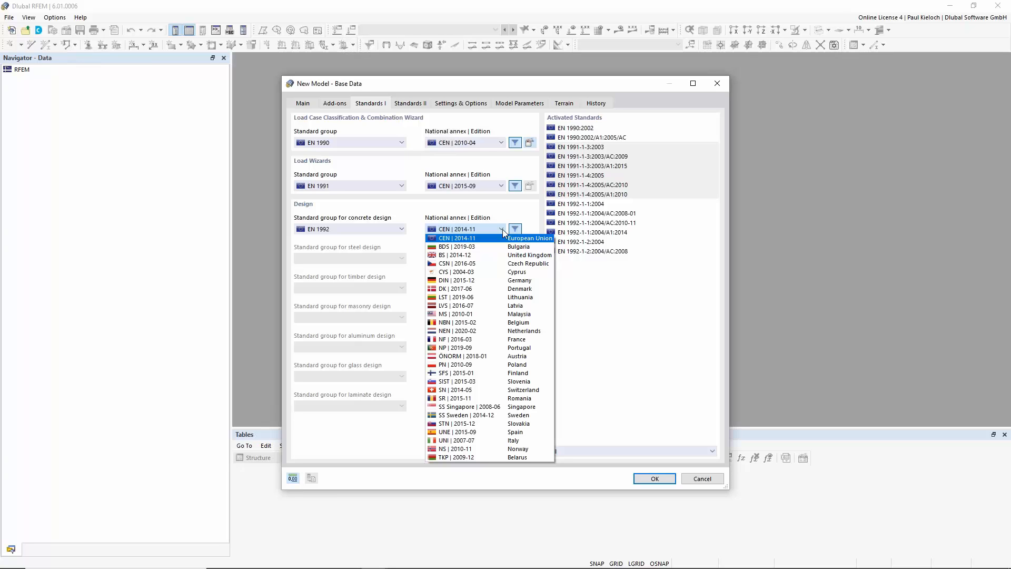
click(533, 208)
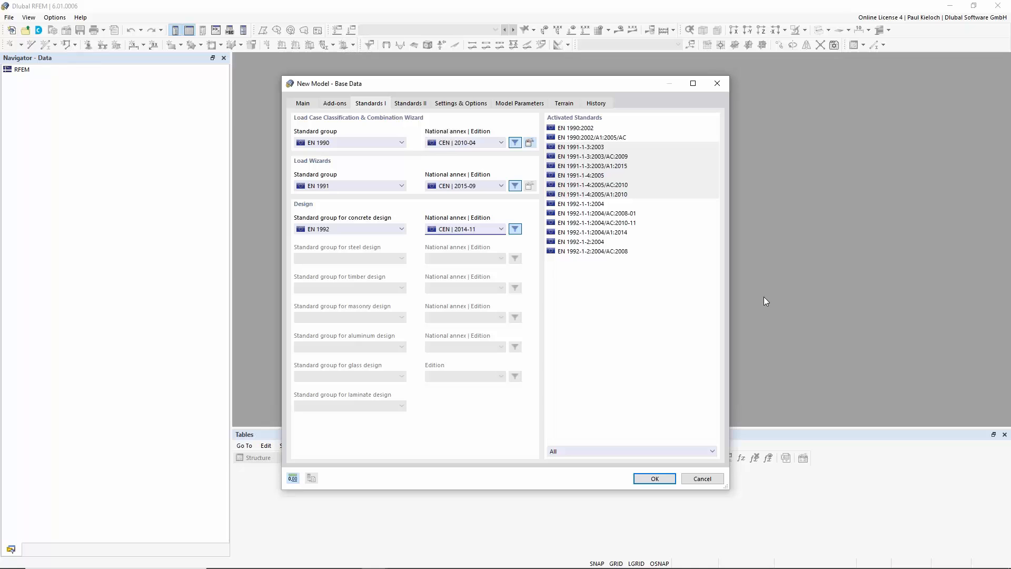
click(655, 479)
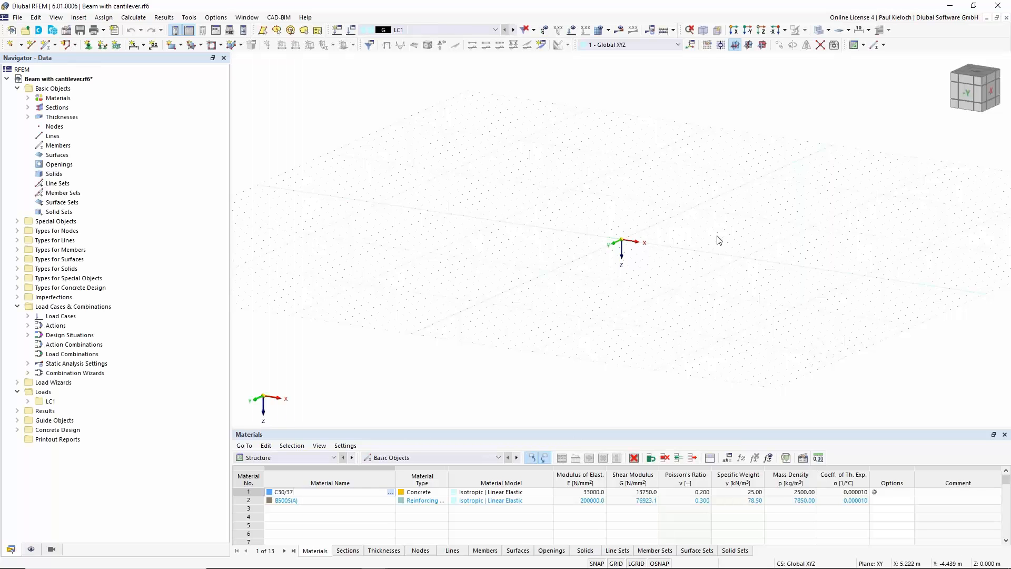
Make the Materials table area taller below the model view
middle_drag(706, 235, 595, 201)
drag(569, 429, 569, 385)
middle_drag(553, 220, 558, 253)
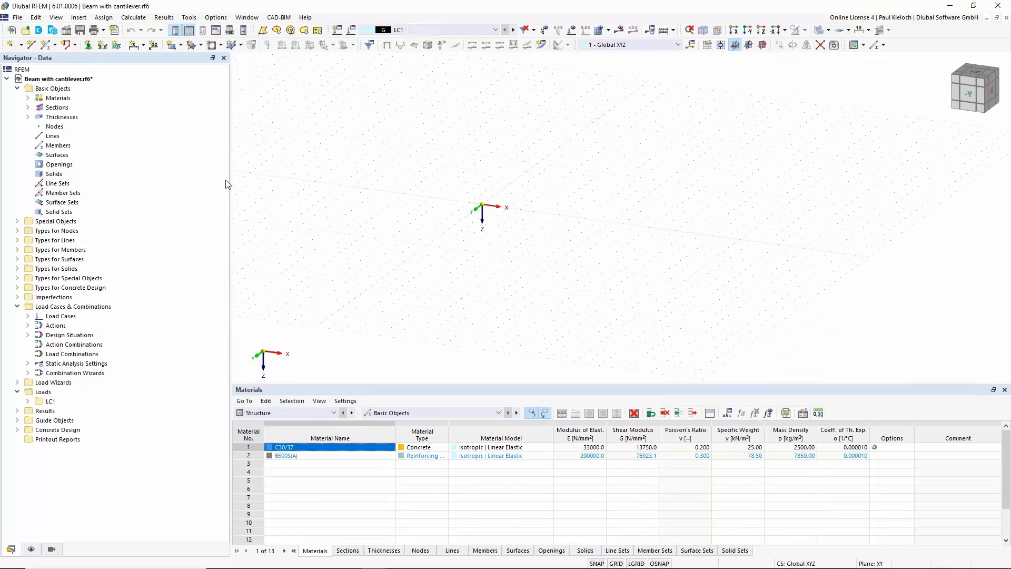
Delete all predefined materials, sections and thicknesses from the model's basic objects
right_click(58, 100)
click(84, 145)
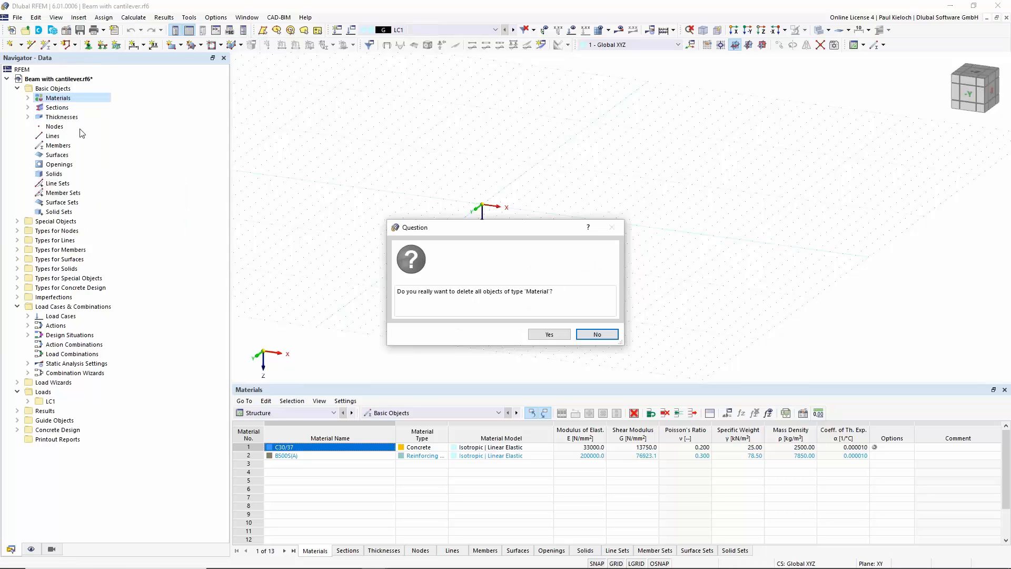
click(549, 336)
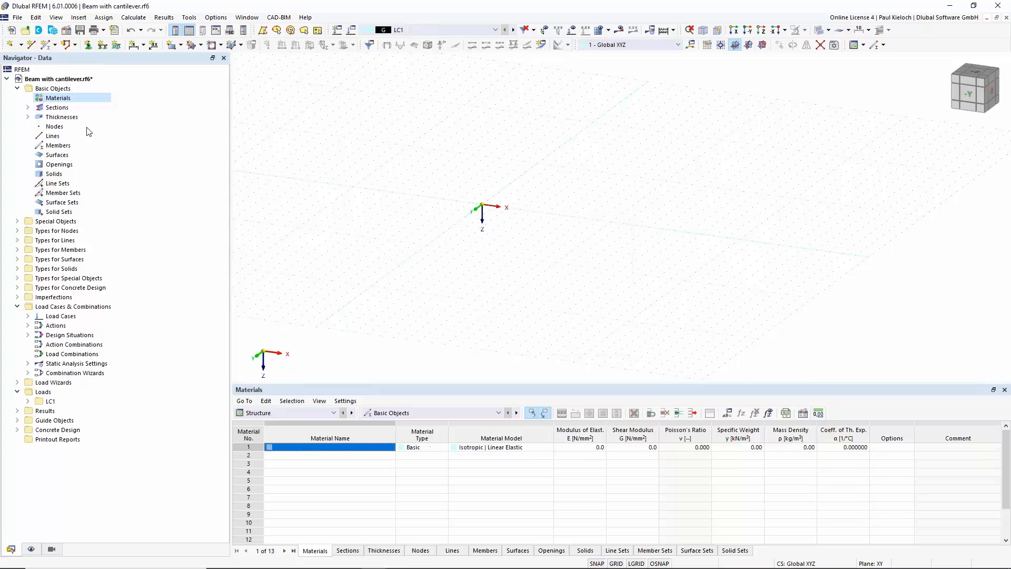
right_click(66, 108)
click(100, 154)
click(548, 335)
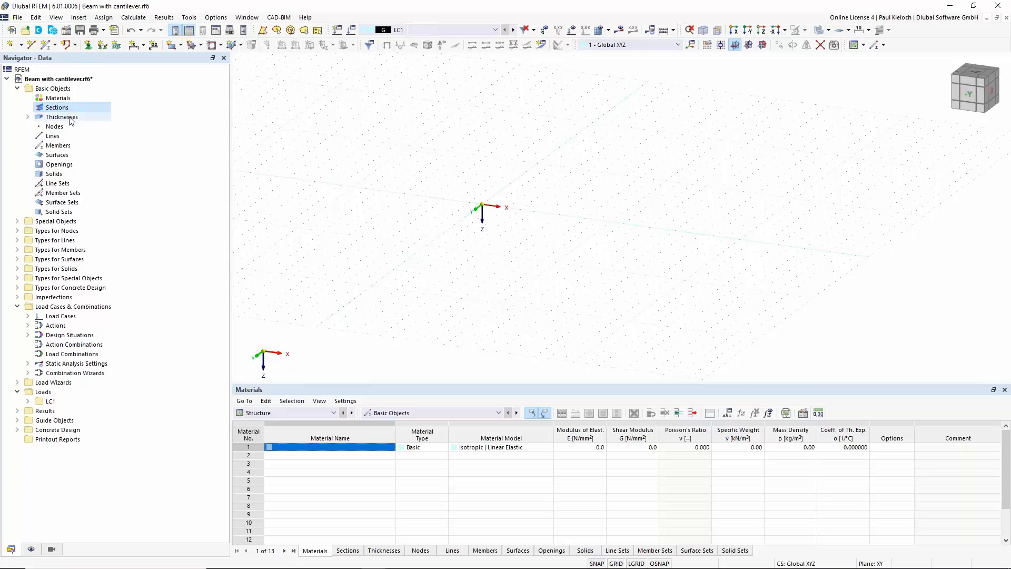
right_click(68, 117)
click(106, 164)
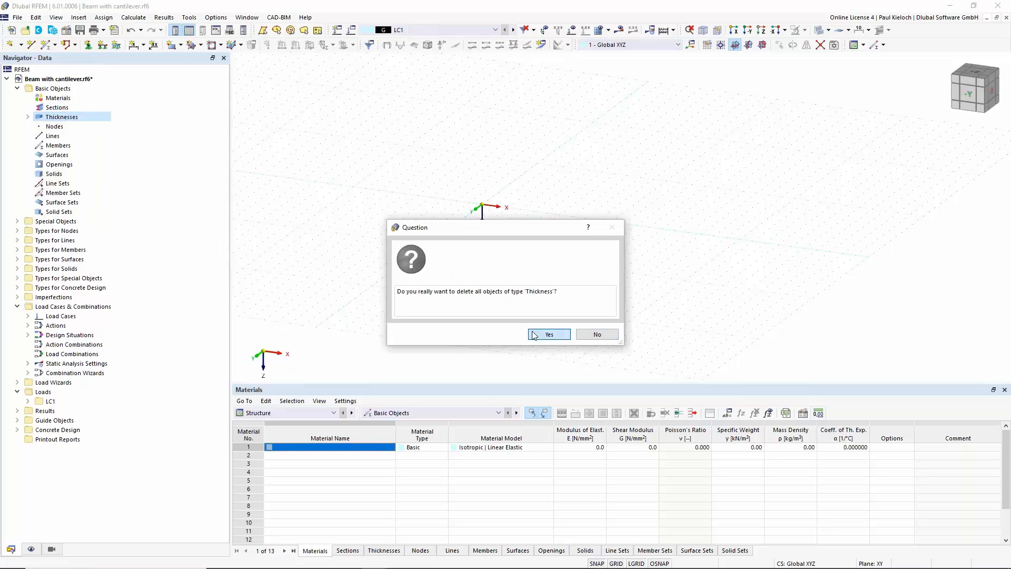
click(535, 335)
Create a new material using concrete C30/37 from the European Union material library
click(59, 98)
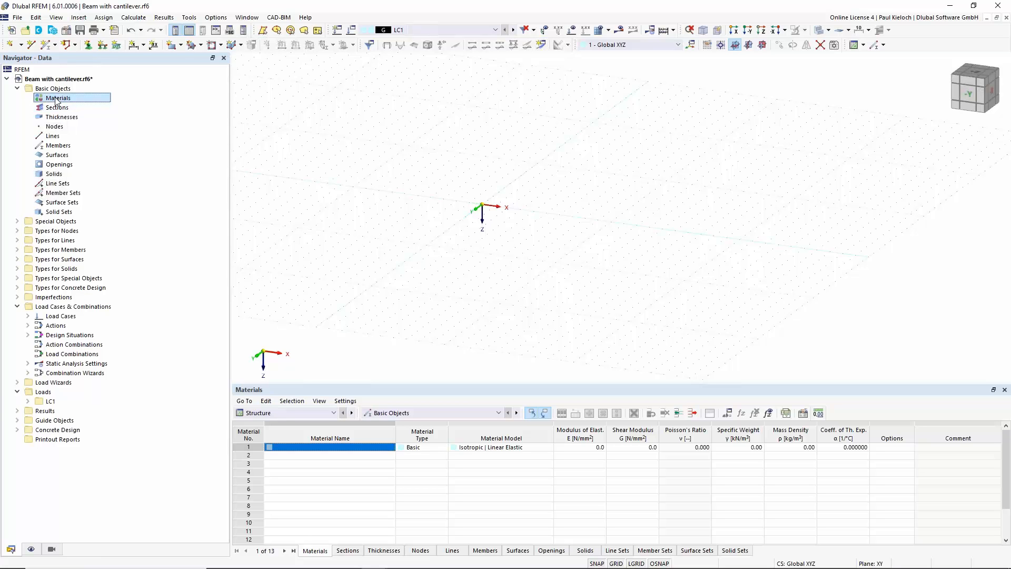
right_click(57, 101)
click(89, 115)
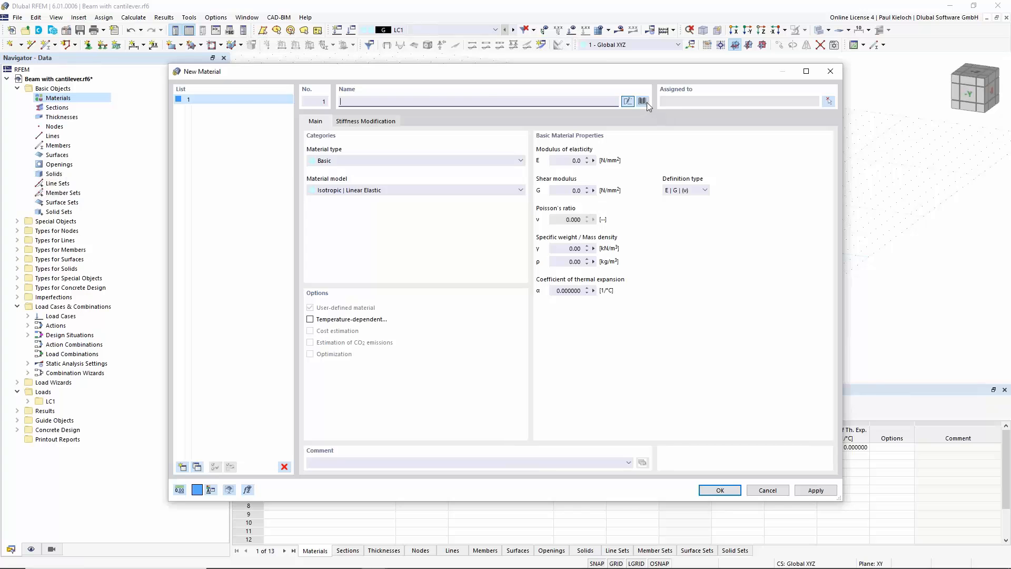
click(646, 103)
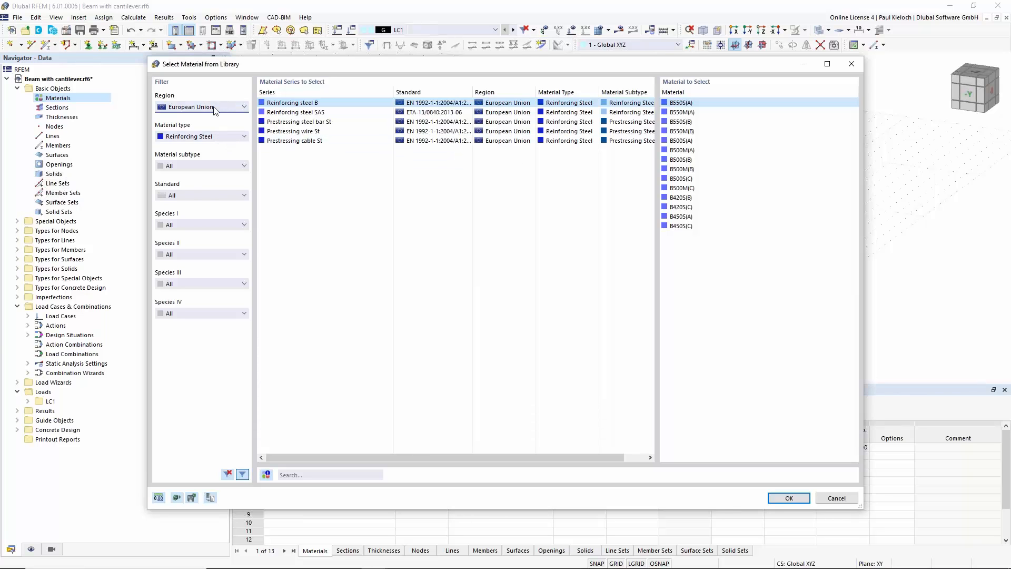
click(187, 108)
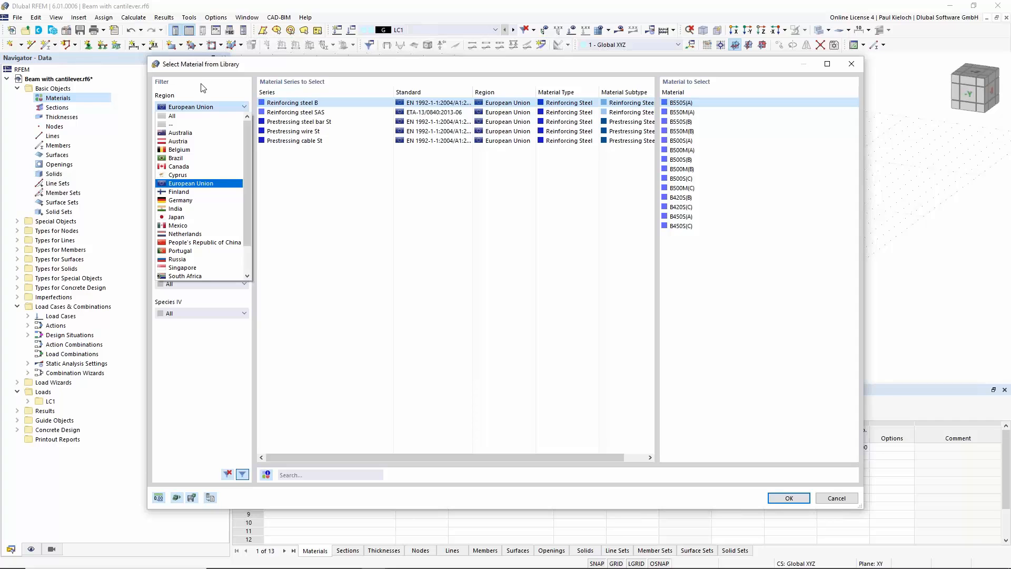
click(217, 95)
click(200, 138)
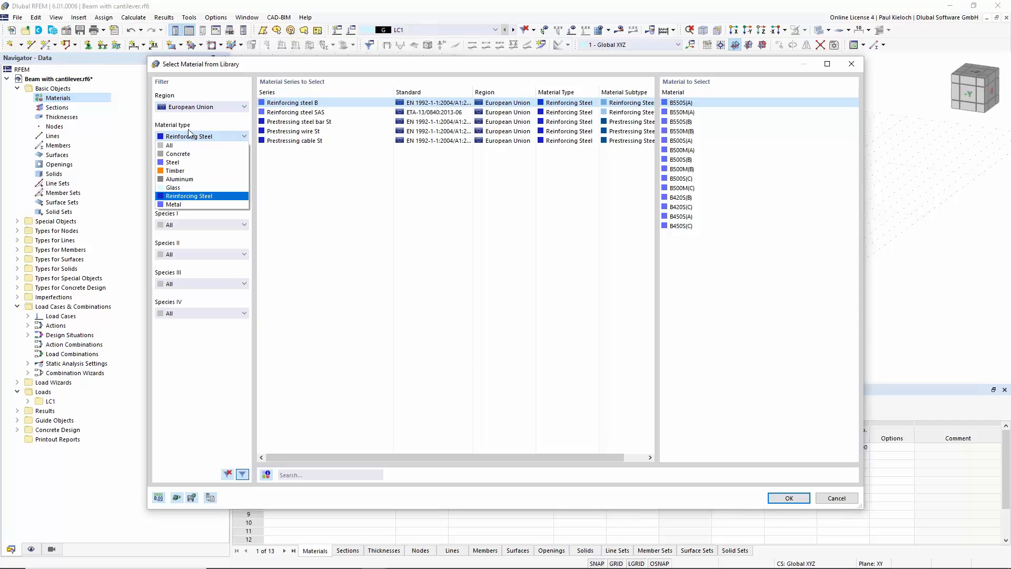
click(177, 156)
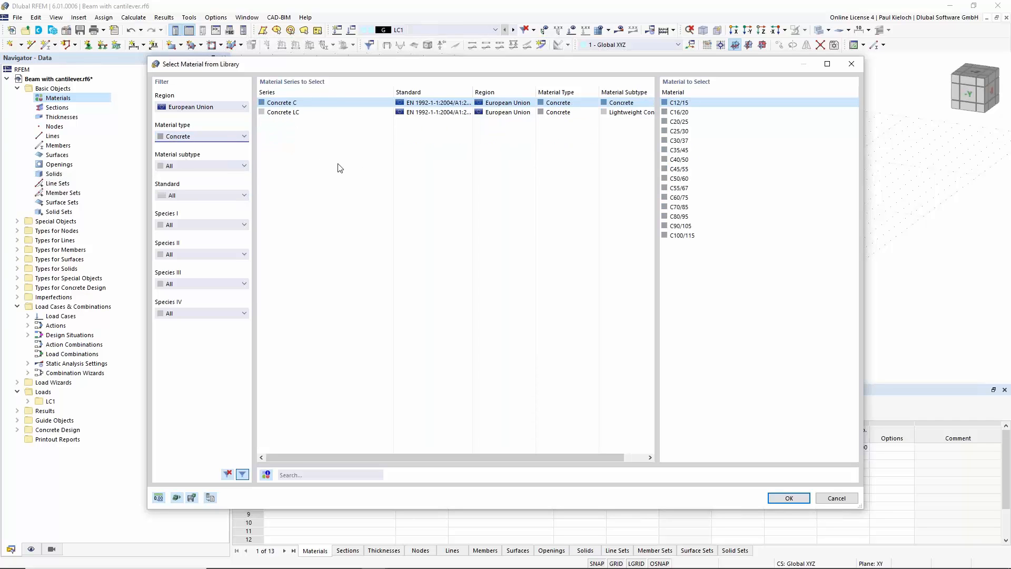
click(679, 141)
click(789, 498)
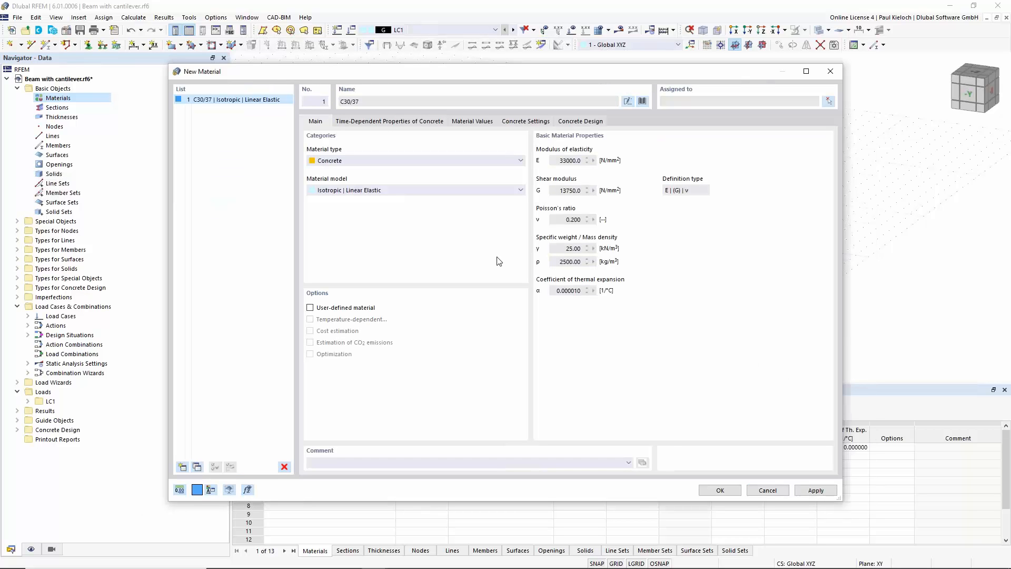
Add a second material using reinforcing steel B500S(A) from the European Union library
click(183, 465)
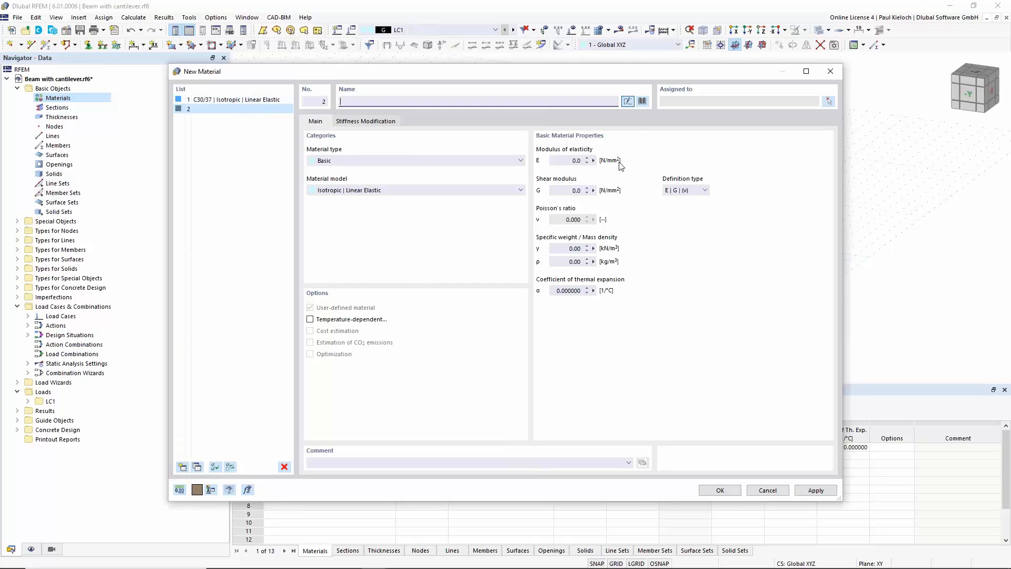
click(642, 101)
click(204, 136)
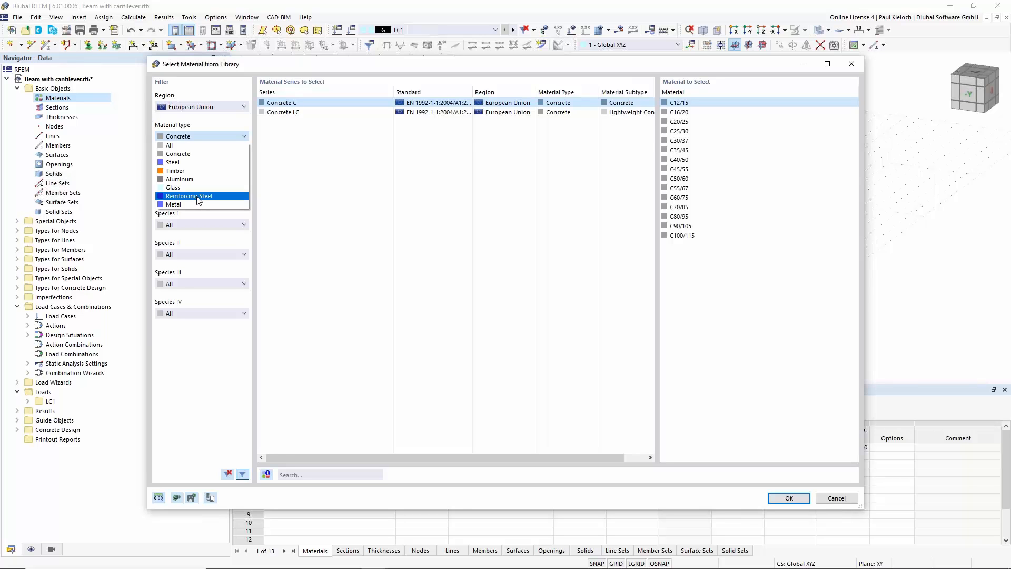
click(198, 196)
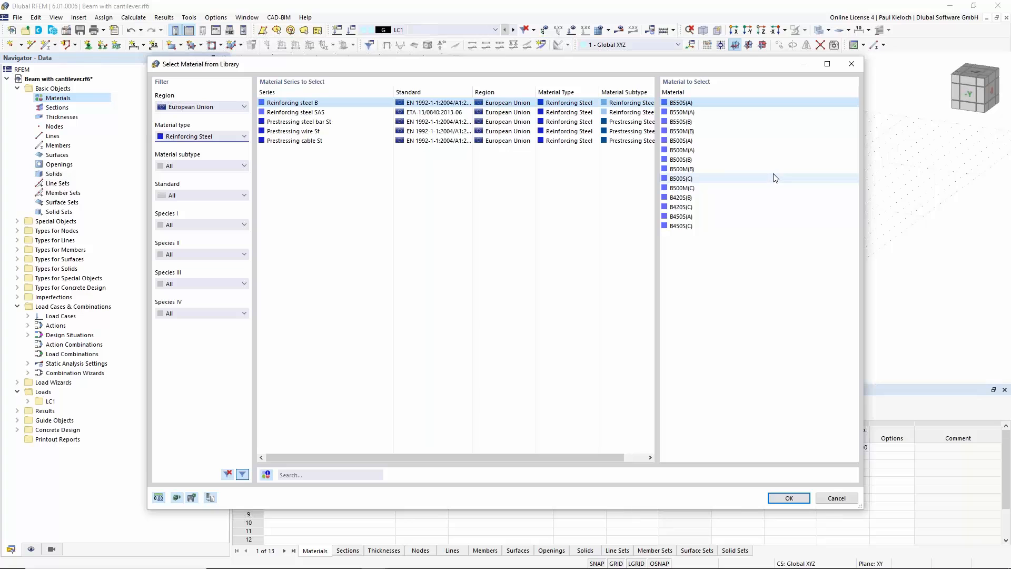
click(726, 141)
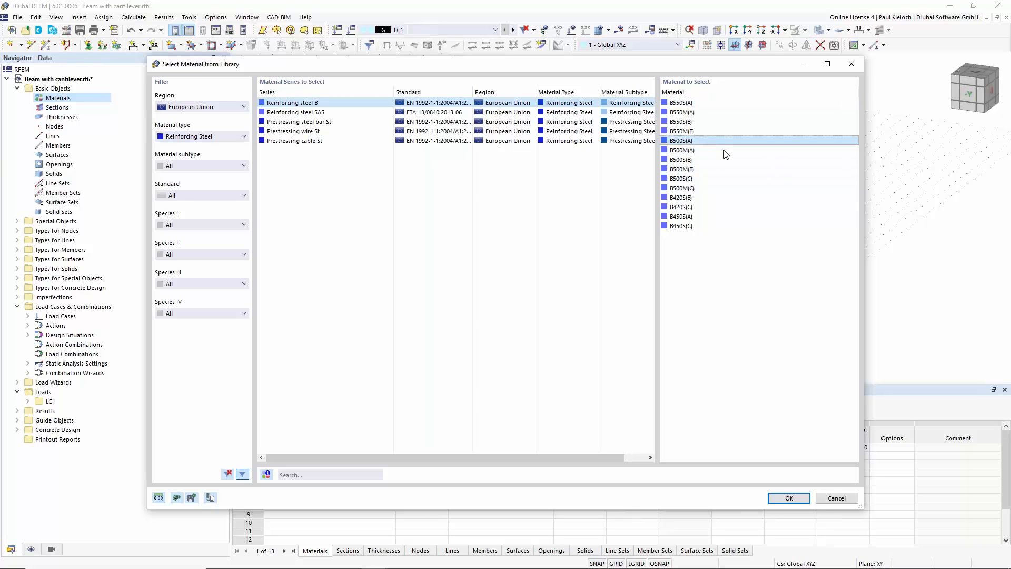
click(797, 498)
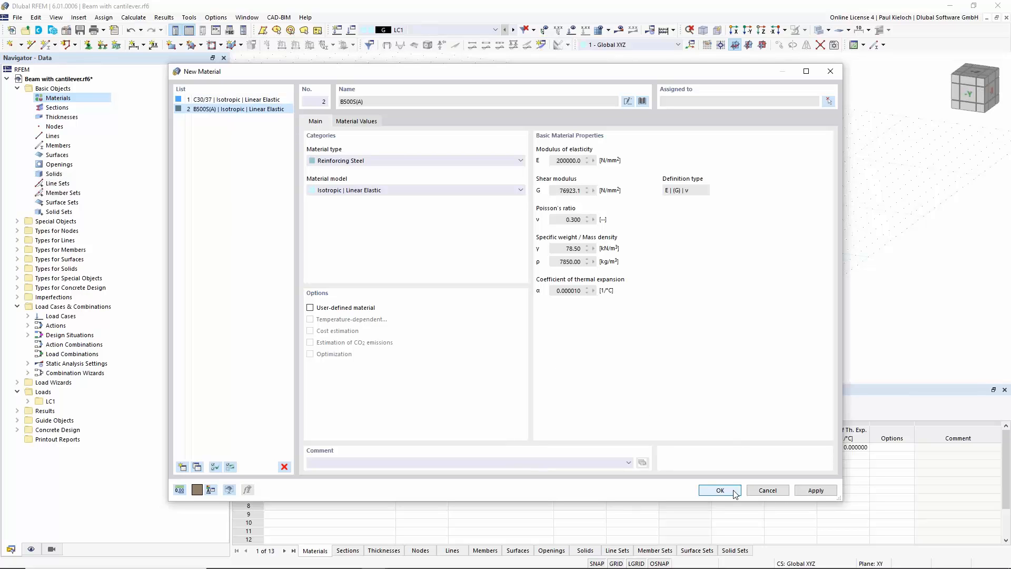
Enable creep and shrinkage in the time-dependent properties of concrete C30/37 and save the materials
click(279, 100)
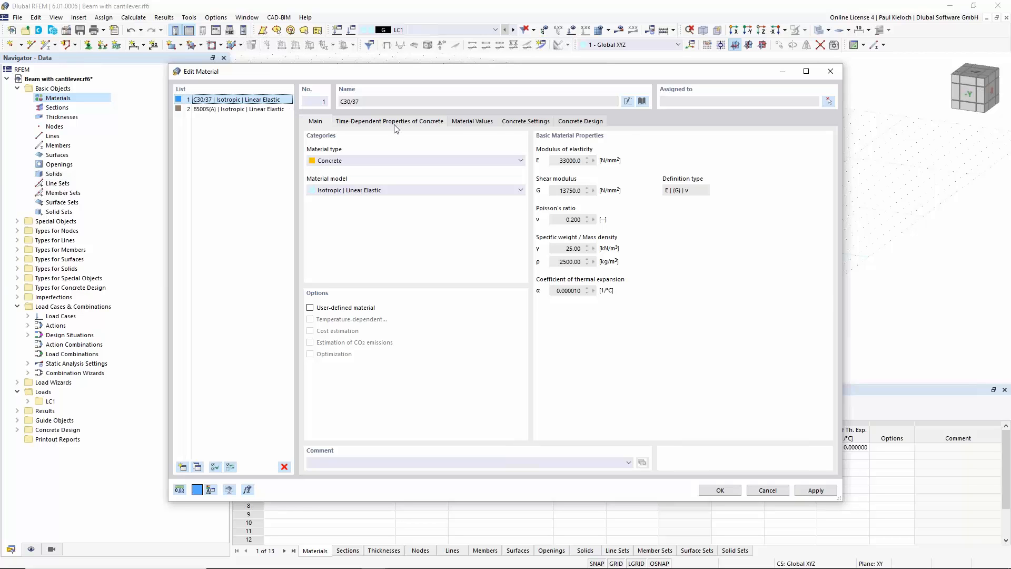
click(396, 124)
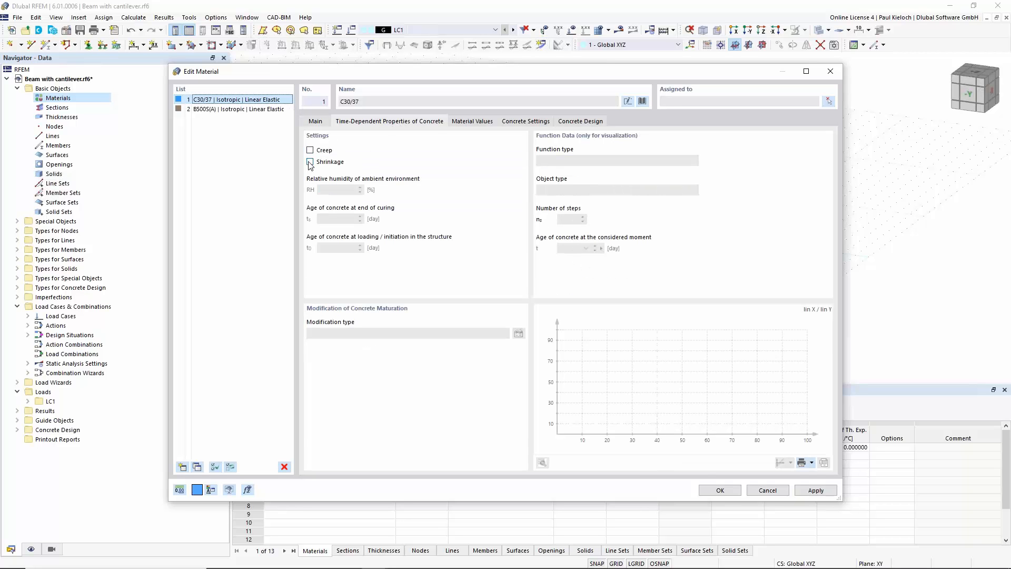
click(321, 151)
click(326, 162)
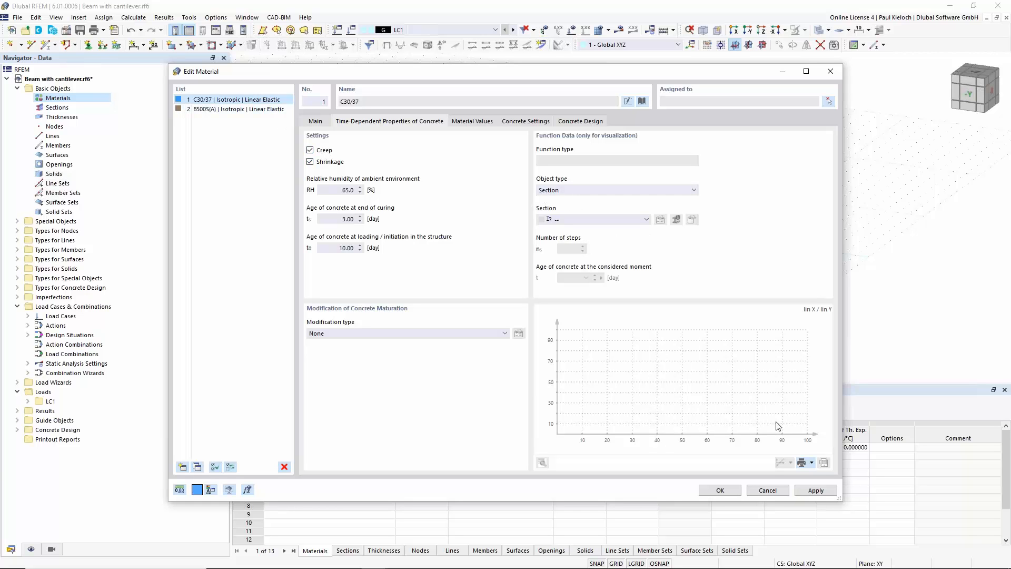
click(731, 494)
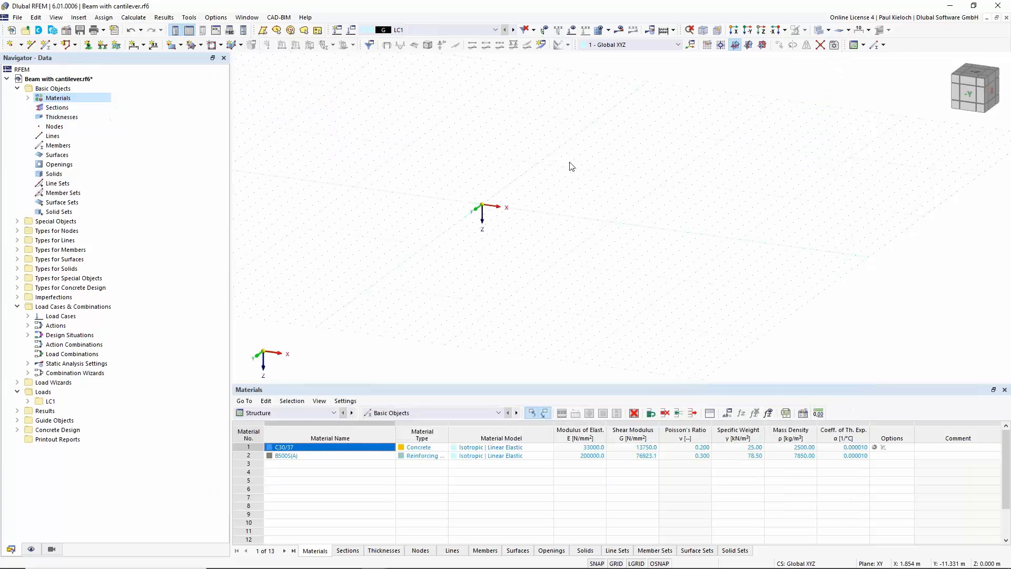
Create a rectangular section R_M1 300/450 using concrete C30/37
click(29, 99)
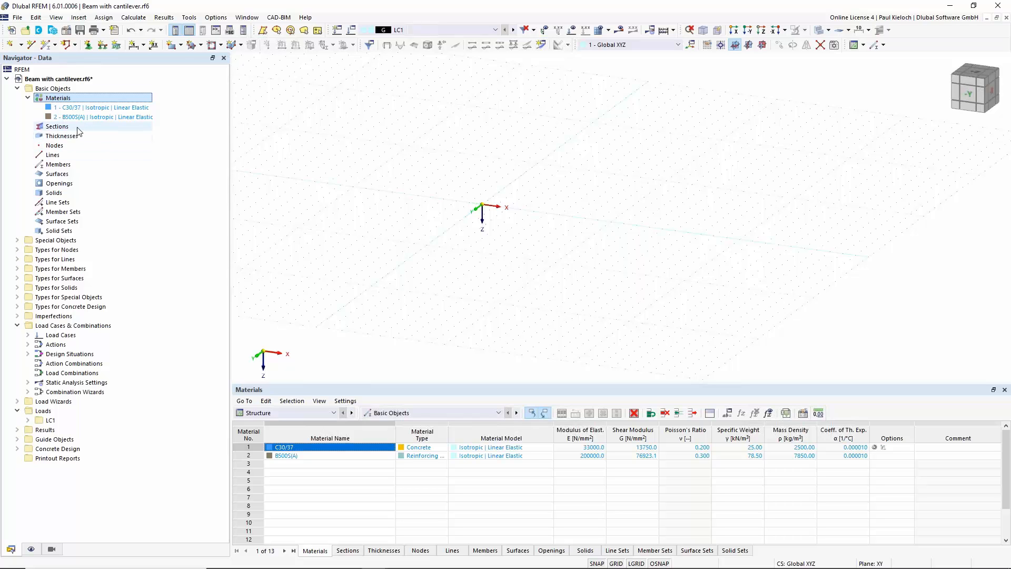
right_click(76, 128)
click(111, 146)
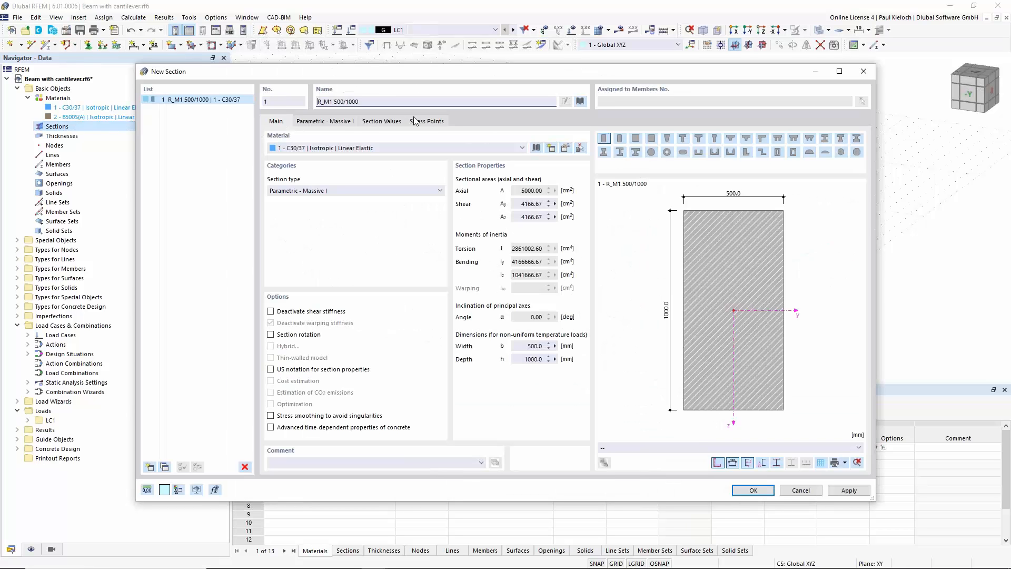
drag(366, 100, 397, 101)
text(300)
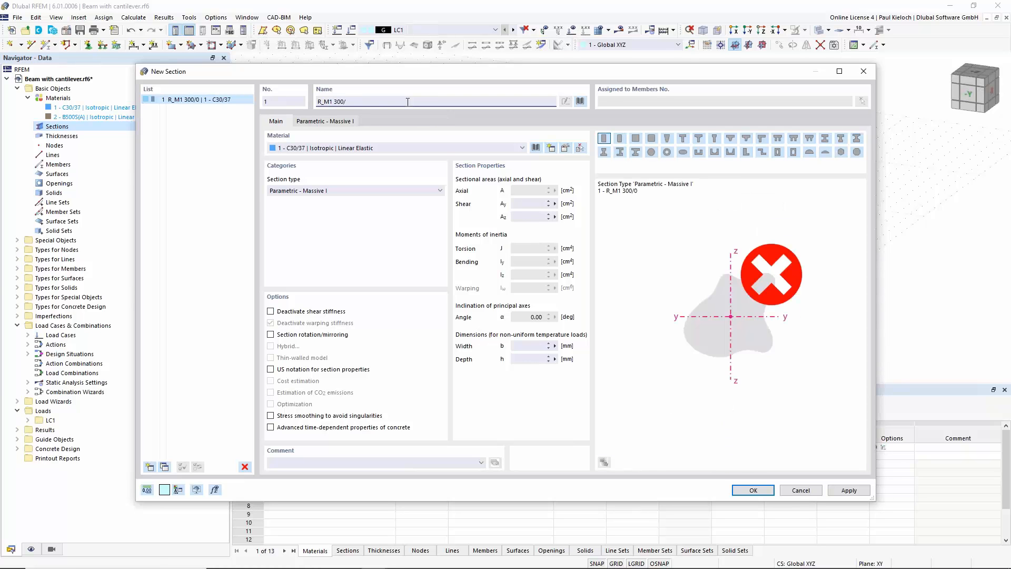
text(/45)
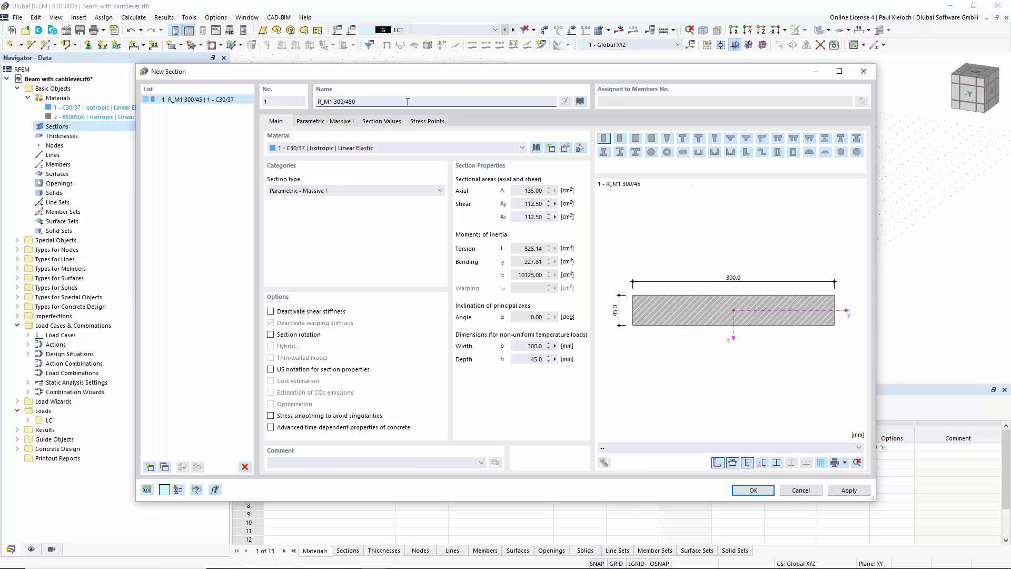
text(0)
click(753, 490)
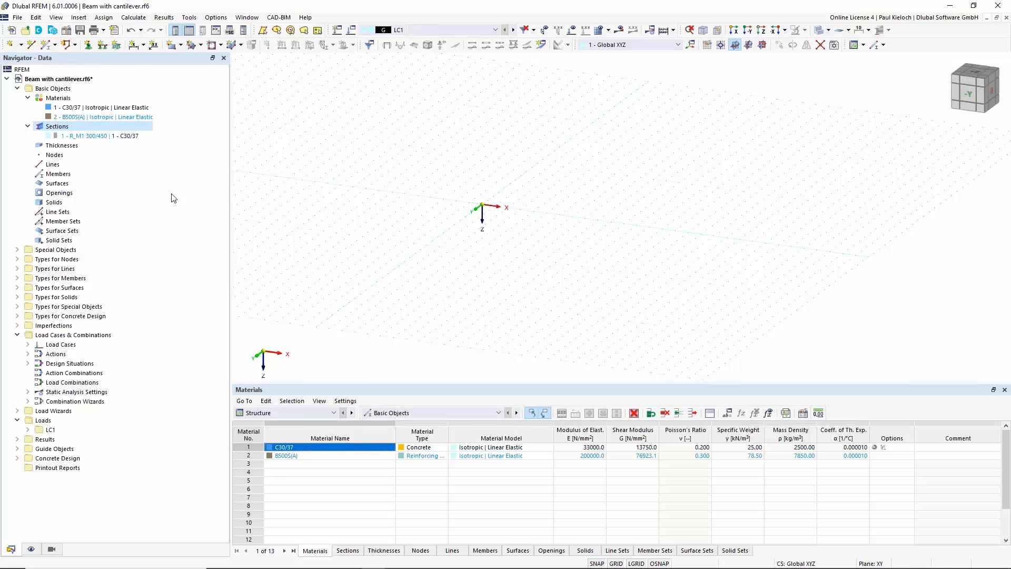
Draw a single beam member 8 m long along the X axis, starting at the origin
middle_drag(481, 252, 449, 242)
middle_drag(634, 156, 580, 182)
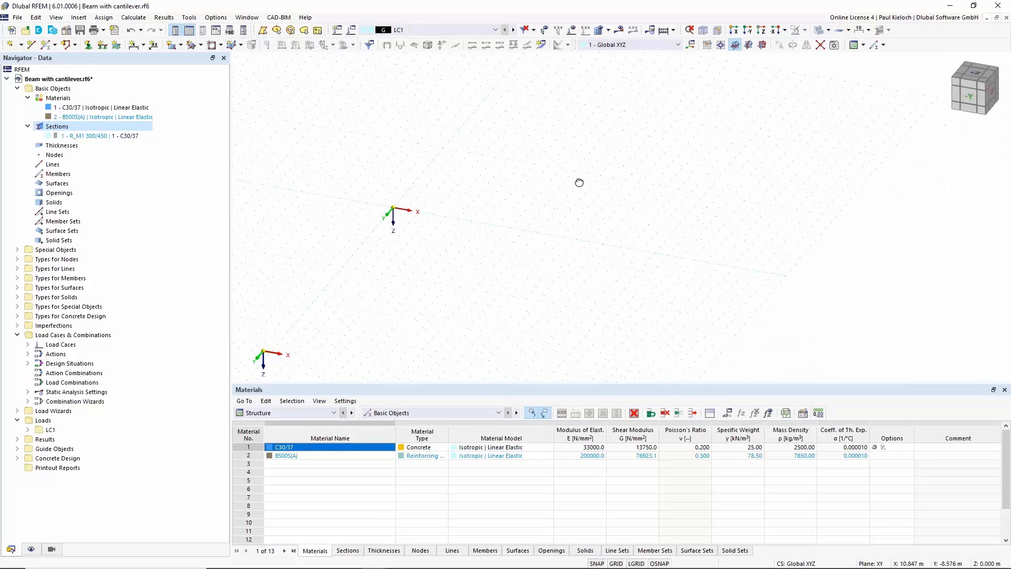
click(45, 46)
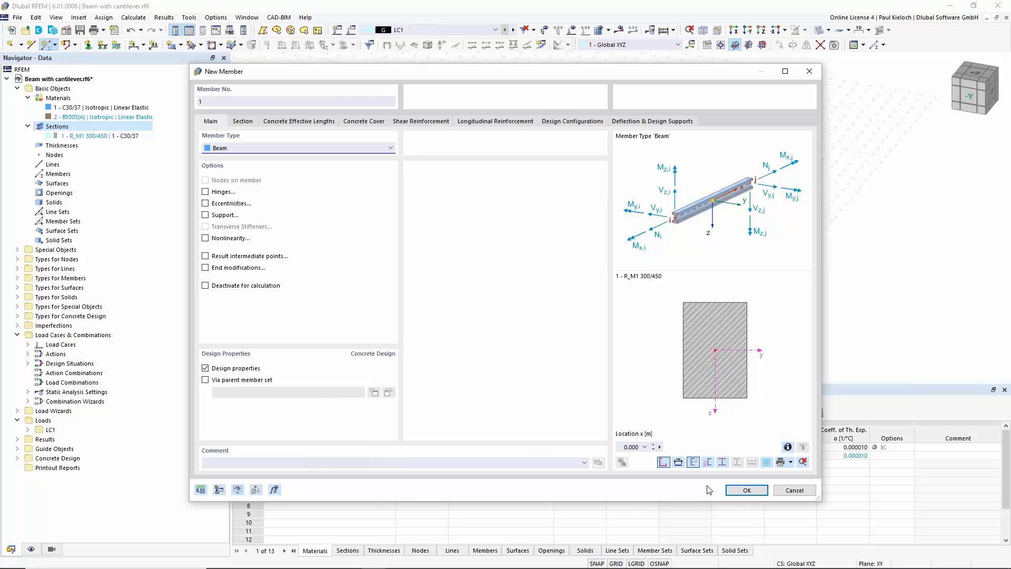
click(746, 490)
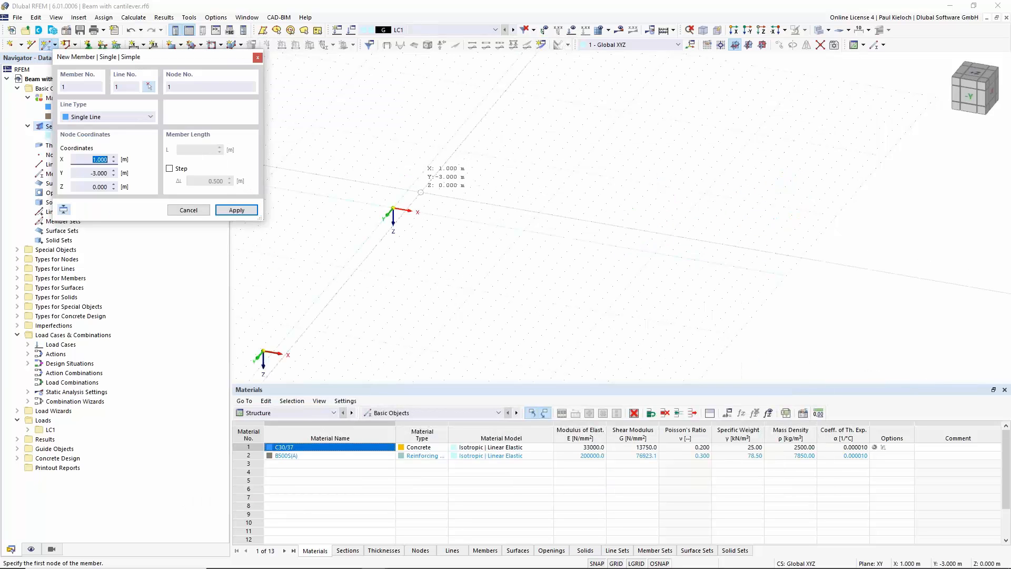
click(402, 216)
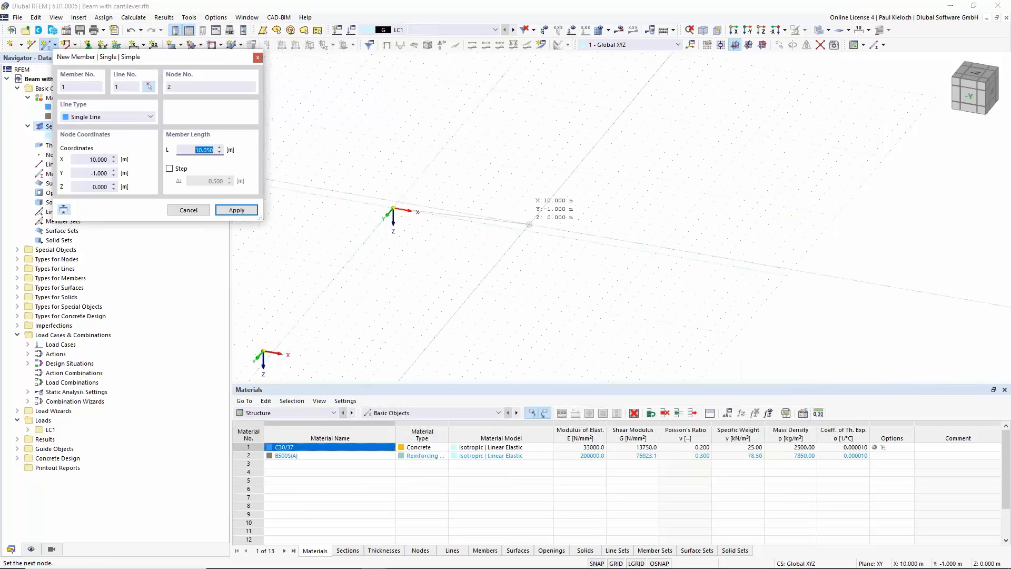
click(498, 226)
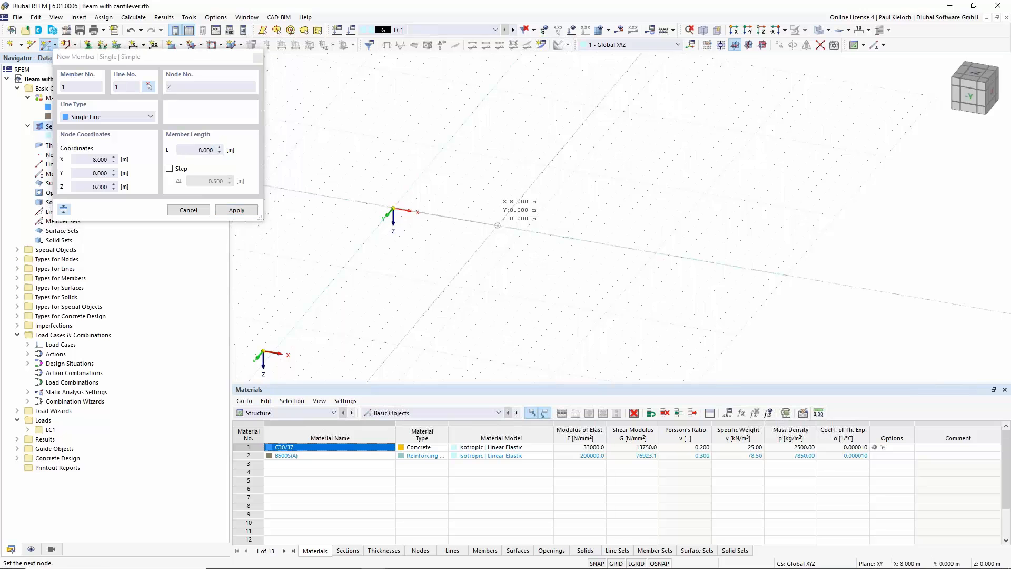
key(Escape)
Create a nodal support that also restrains rotation about X and assign it to the beam's start node
scroll(432, 210, up, 5)
ctrl+middle_drag(448, 182, 410, 221)
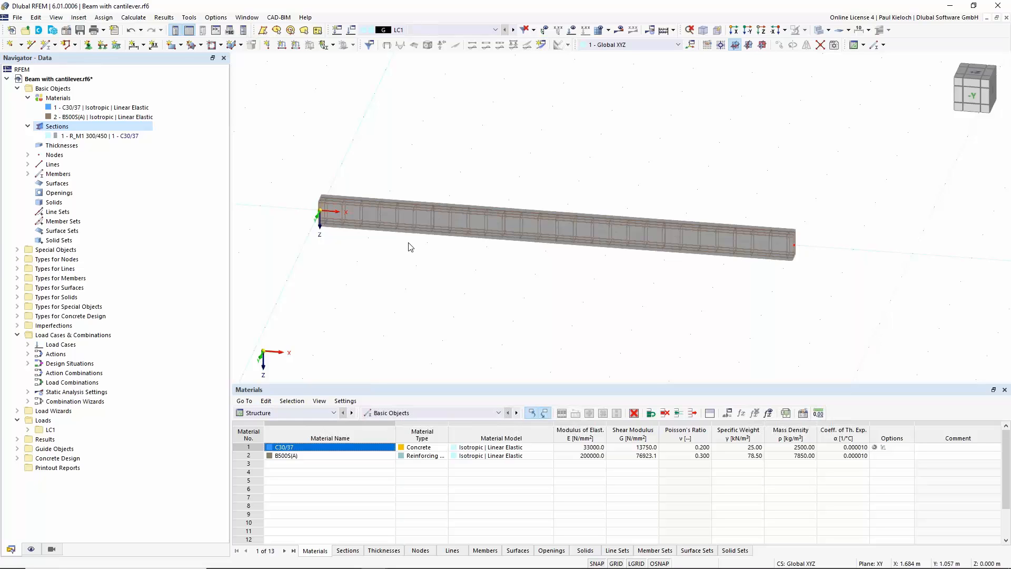
mouse_move(601, 316)
ctrl+middle_down()
mouse_move(578, 329)
mouse_move(586, 324)
ctrl+middle_up()
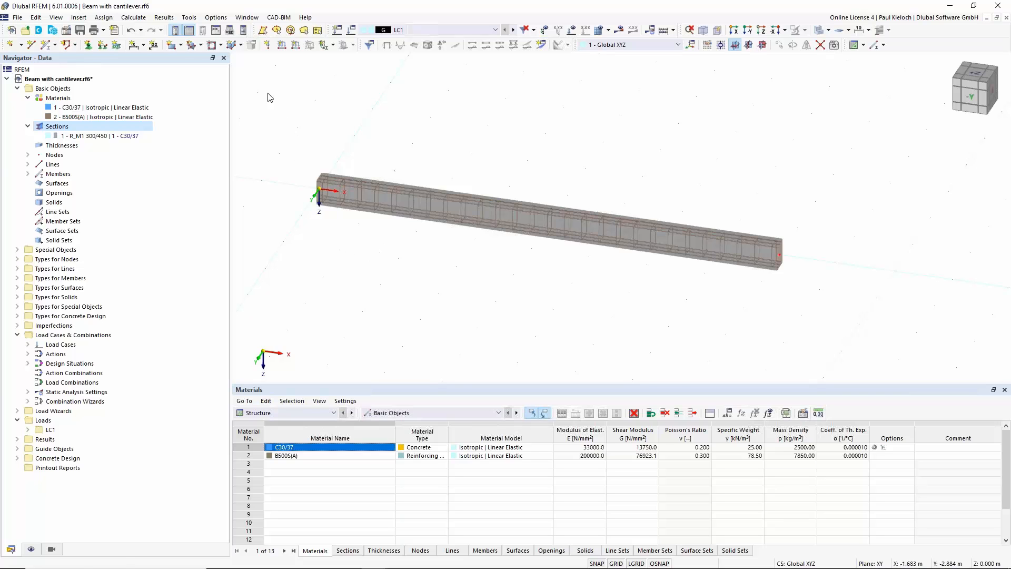
click(89, 45)
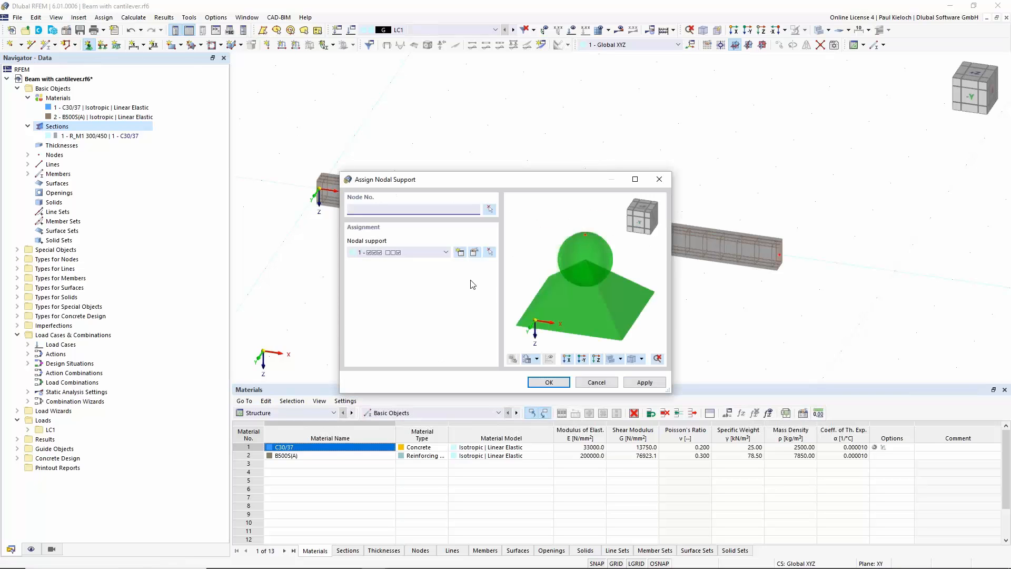
click(462, 252)
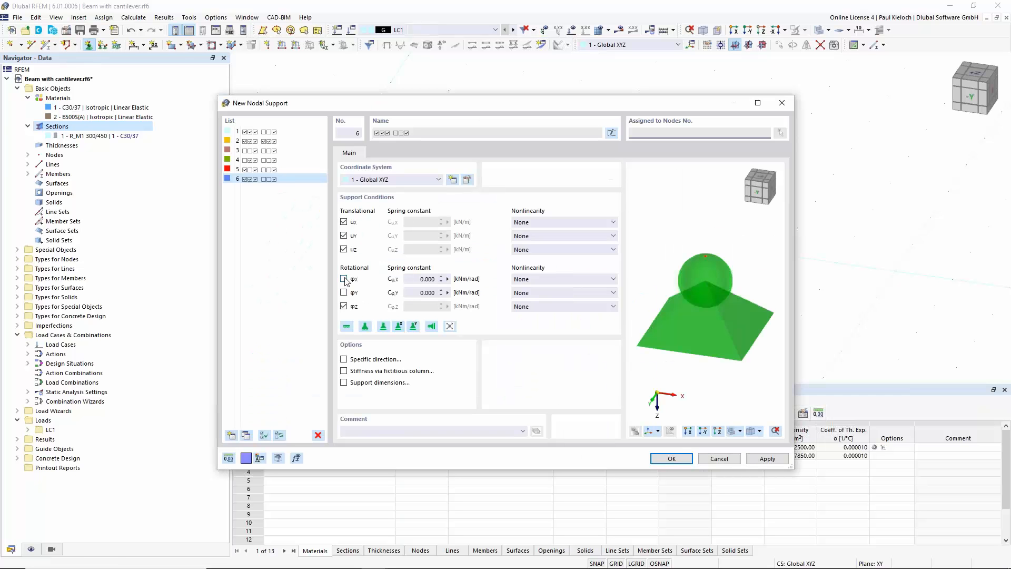
click(343, 279)
click(671, 459)
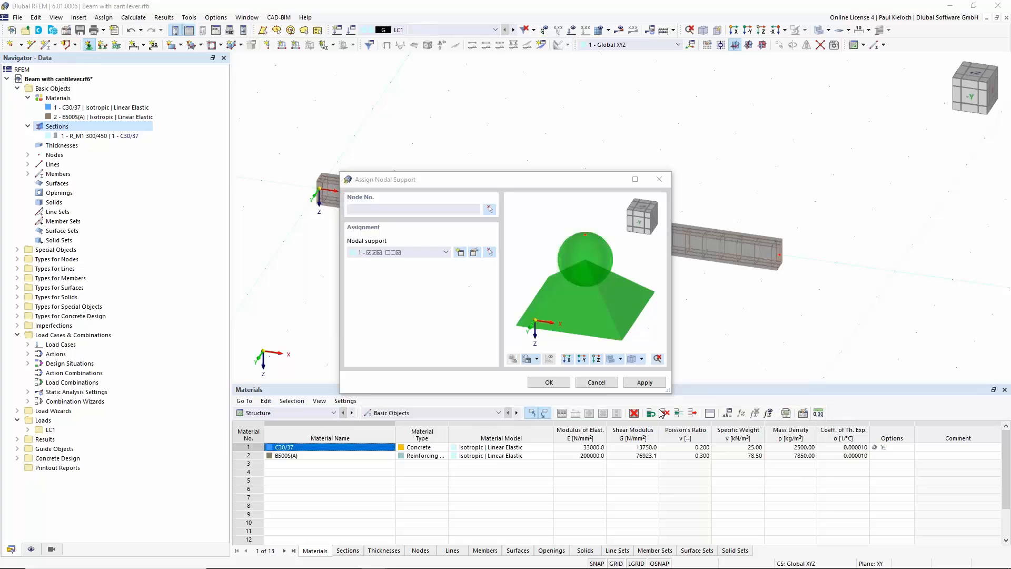
click(548, 383)
click(312, 184)
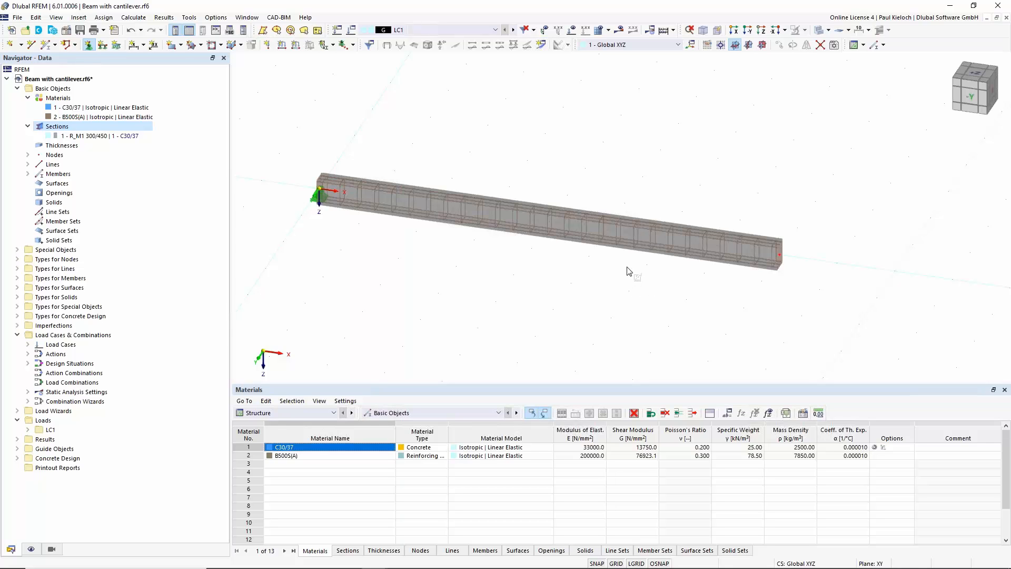
key(Escape)
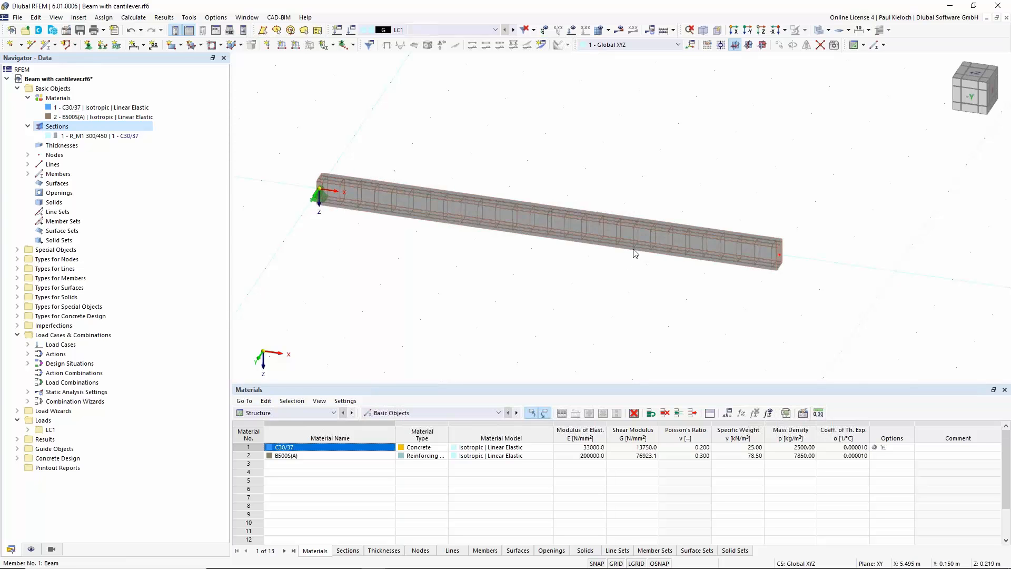
Divide the beam by distance at 75% from its start, creating an 'On Member' node without splitting the member
right_click(646, 232)
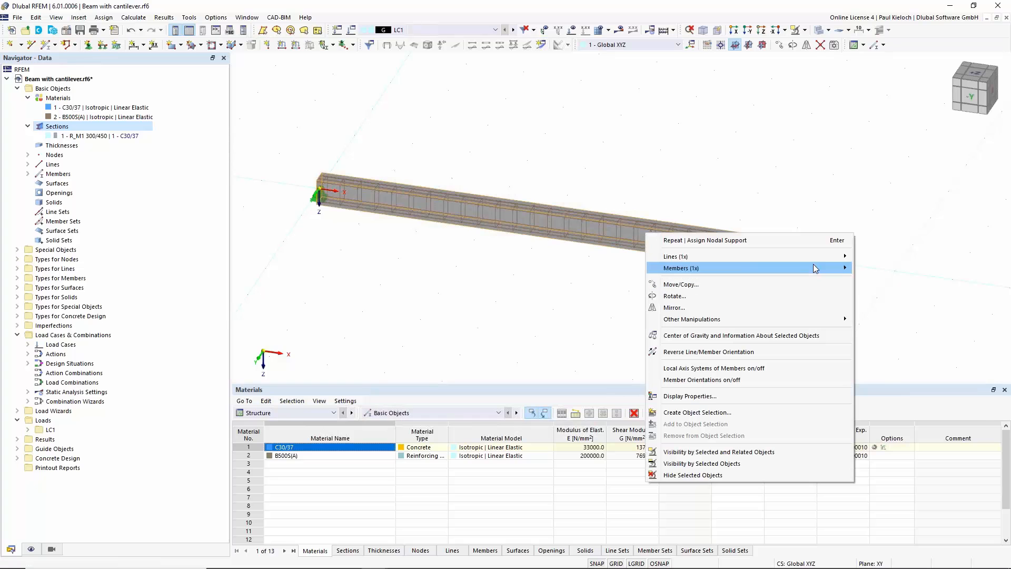
mouse_move(815, 269)
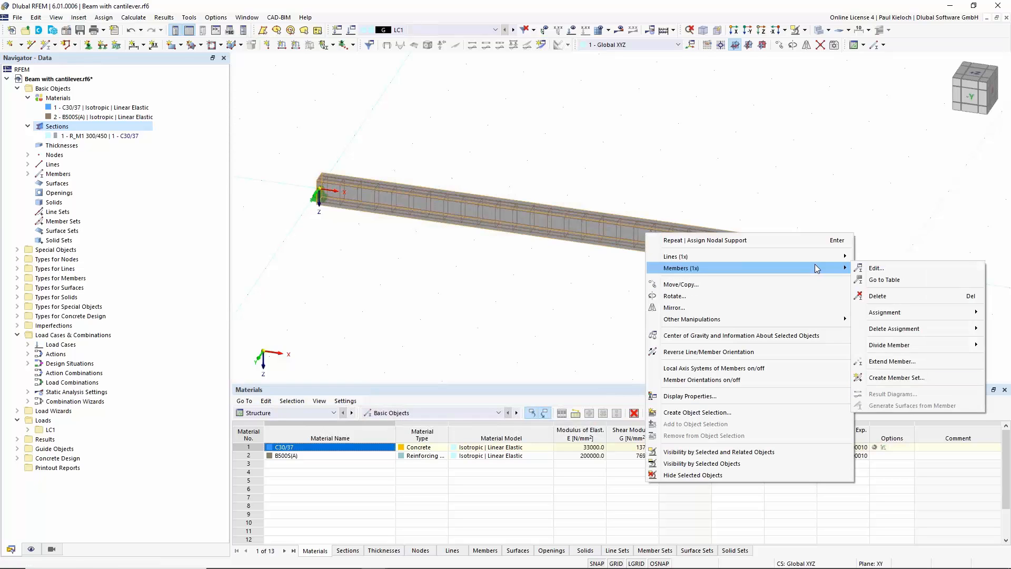
mouse_move(906, 348)
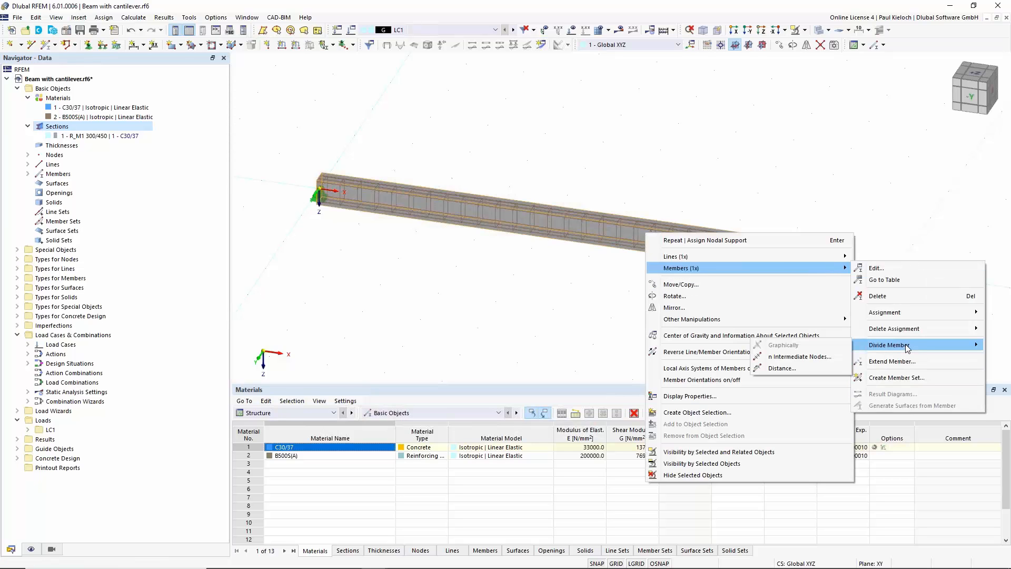
click(826, 370)
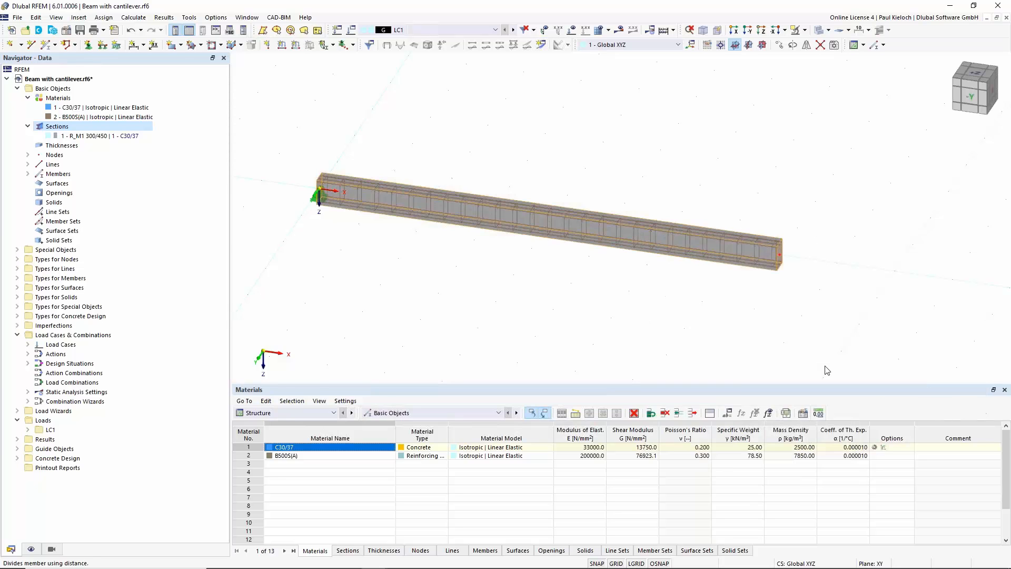
click(325, 210)
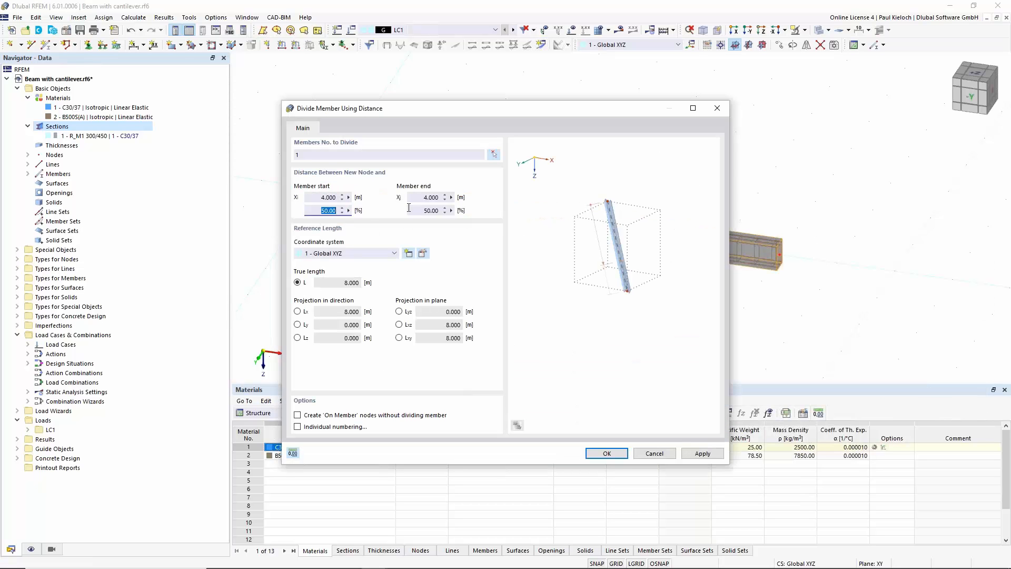
text(75)
click(416, 211)
drag(464, 115, 282, 137)
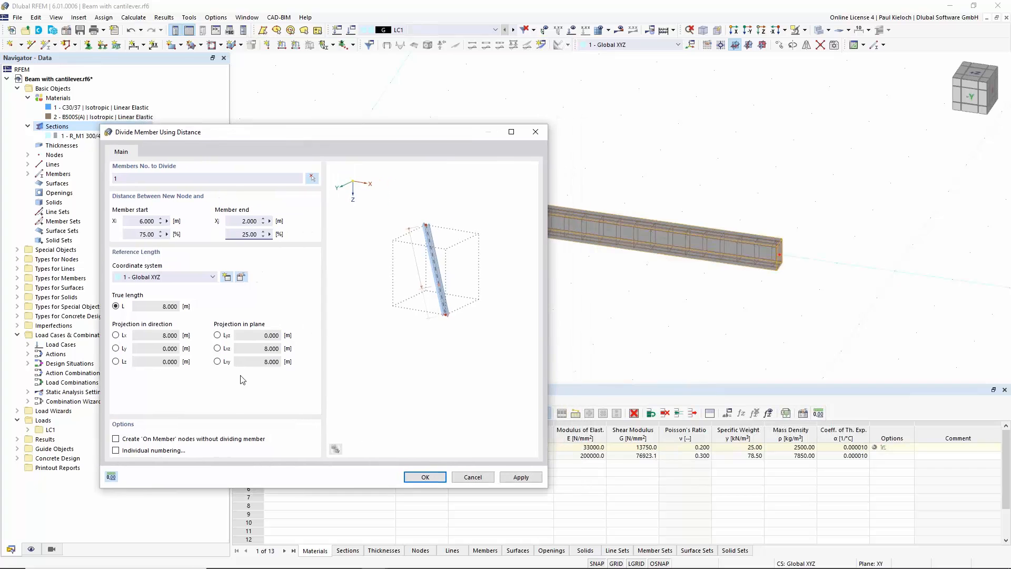
click(134, 440)
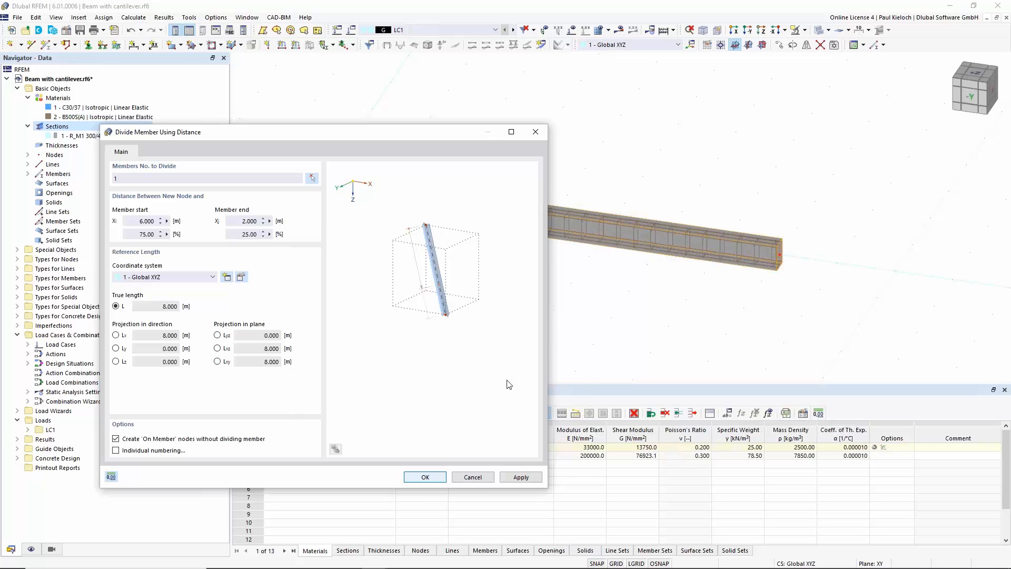
click(434, 480)
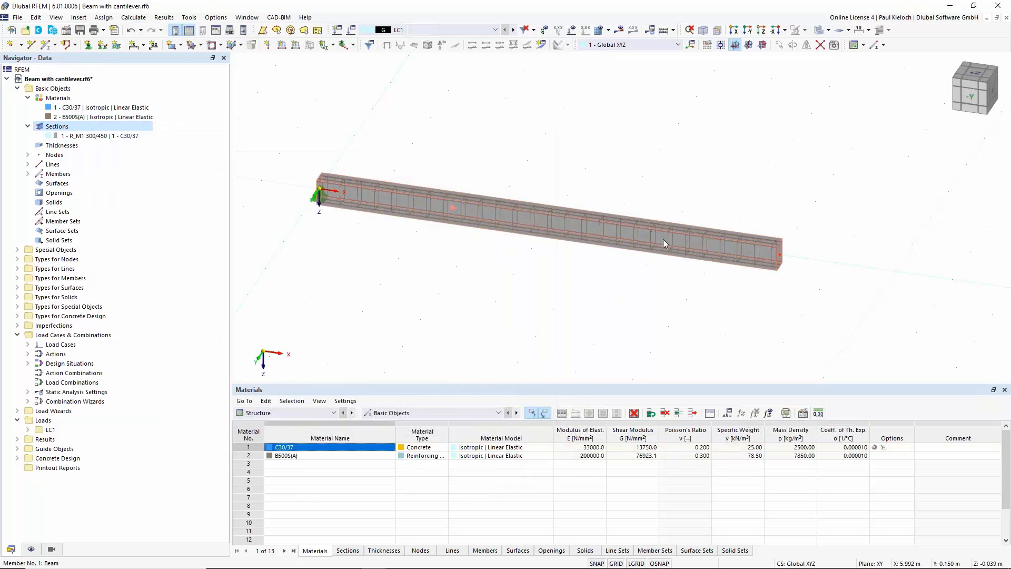
Switch the model display to the wireframe model
scroll(613, 258, up, 1)
middle_drag(613, 258, 616, 280)
click(829, 31)
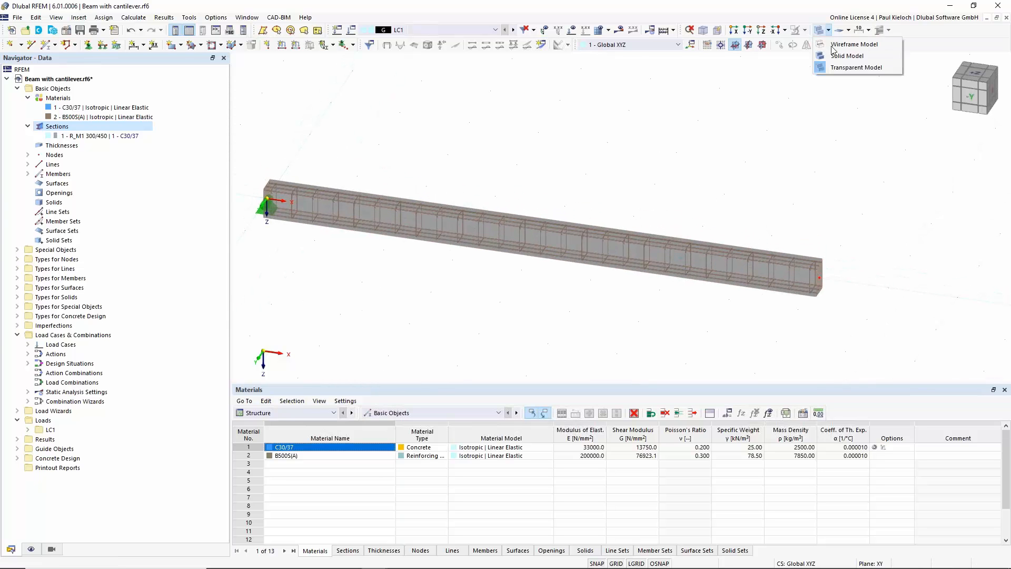
click(837, 46)
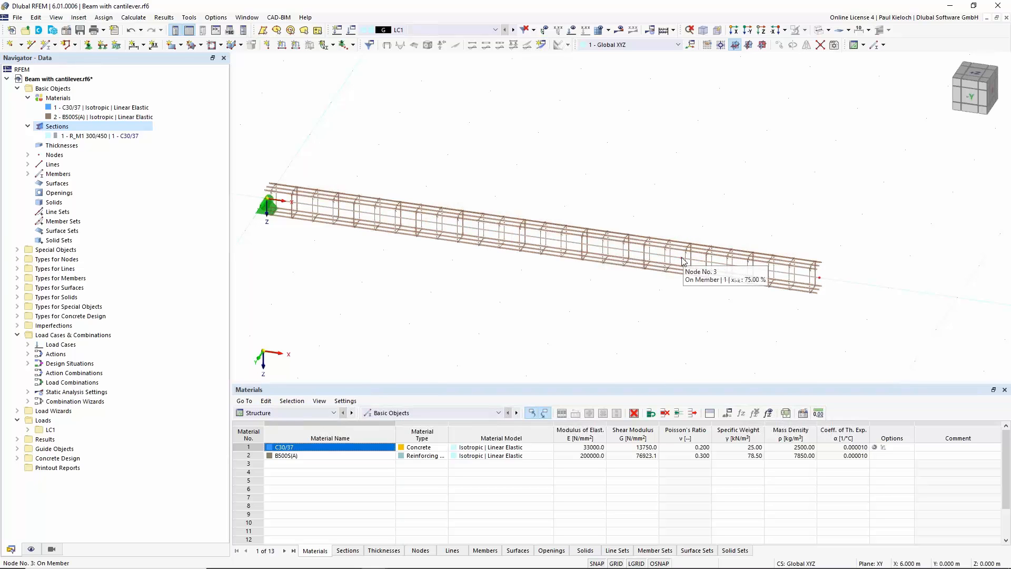
Create a nodal support with displacement in X released and rotation about X restrained, and assign it to the intermediate node at 6 m
click(88, 45)
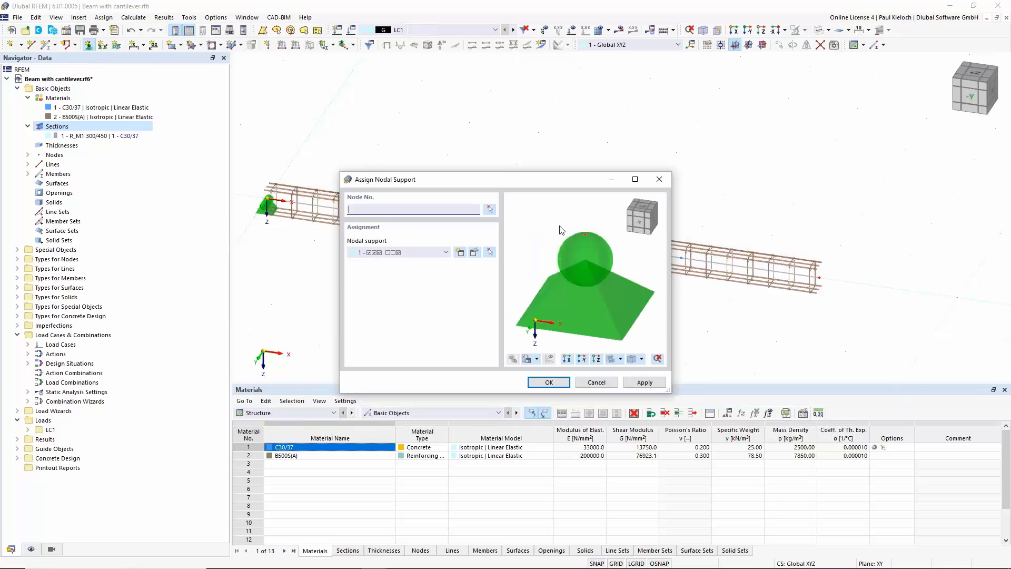
click(459, 255)
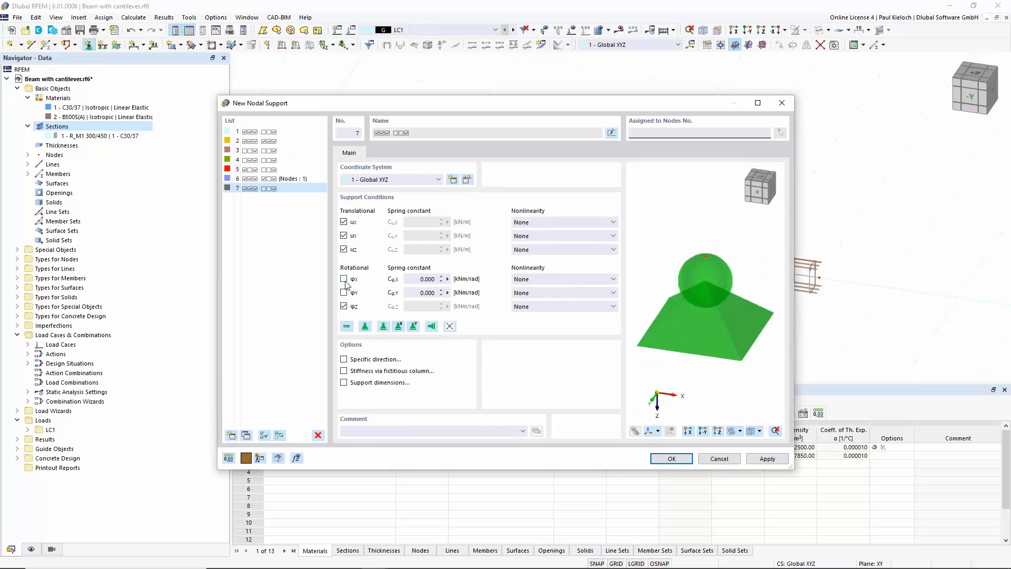
click(343, 278)
click(344, 222)
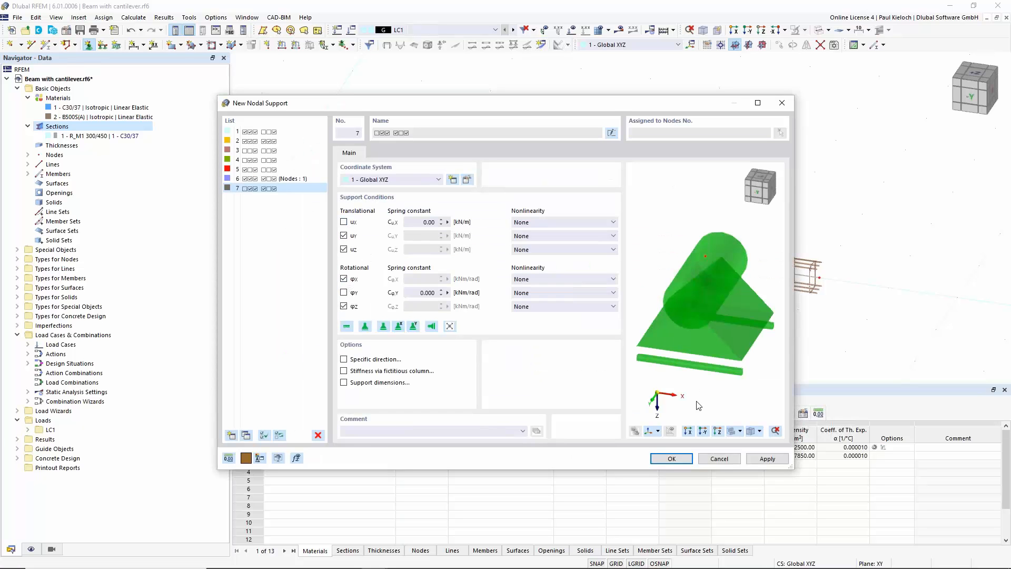
click(672, 458)
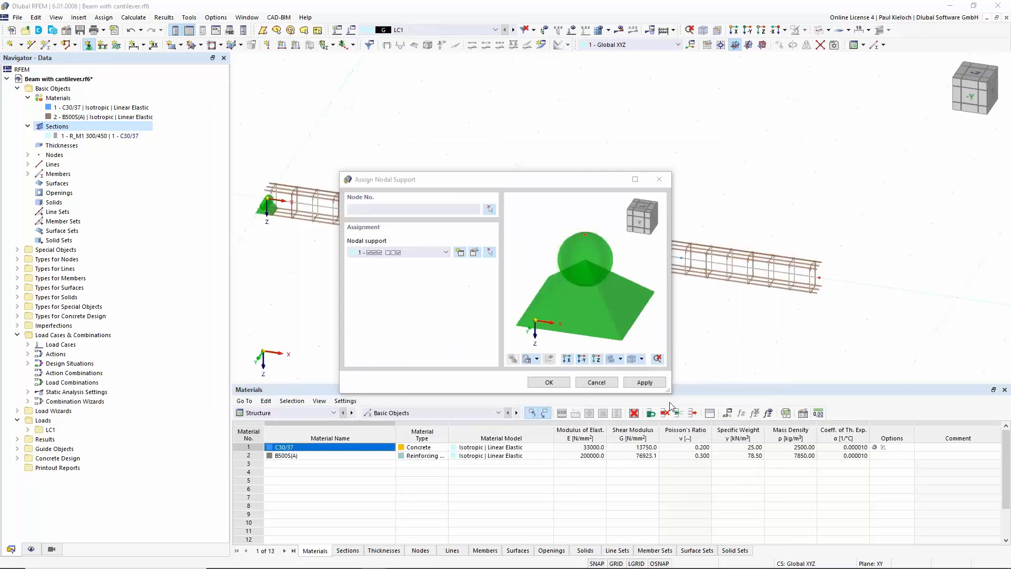
click(548, 382)
drag(645, 193, 721, 335)
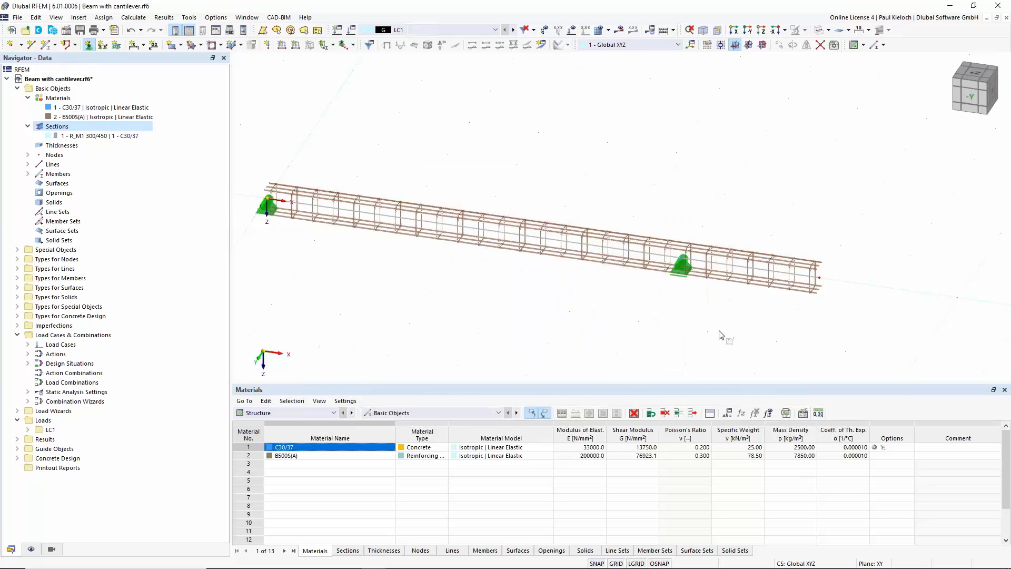
key(Escape)
Enlarge the display size of the nodal support symbols
middle_drag(719, 331, 743, 322)
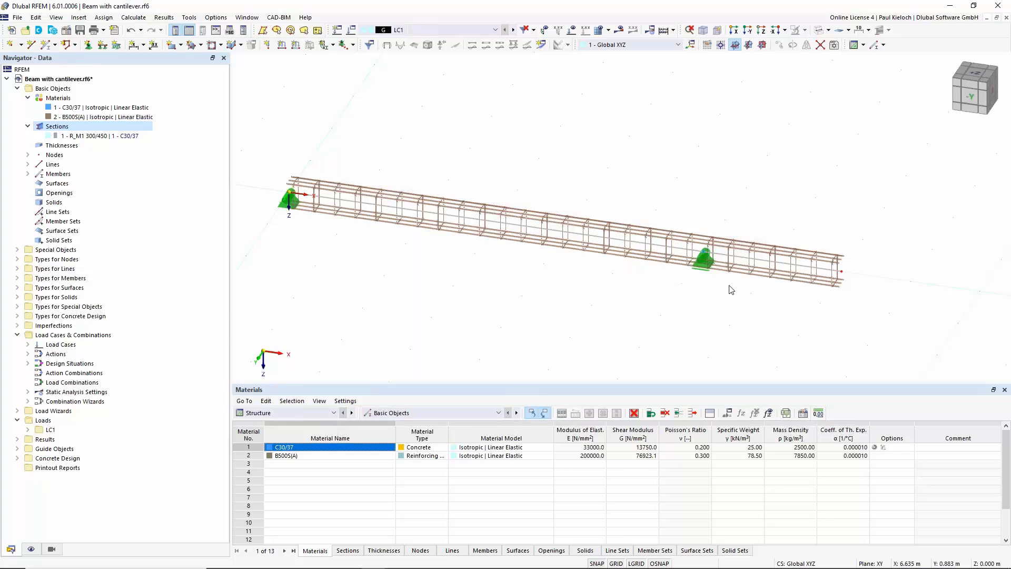
right_click(708, 266)
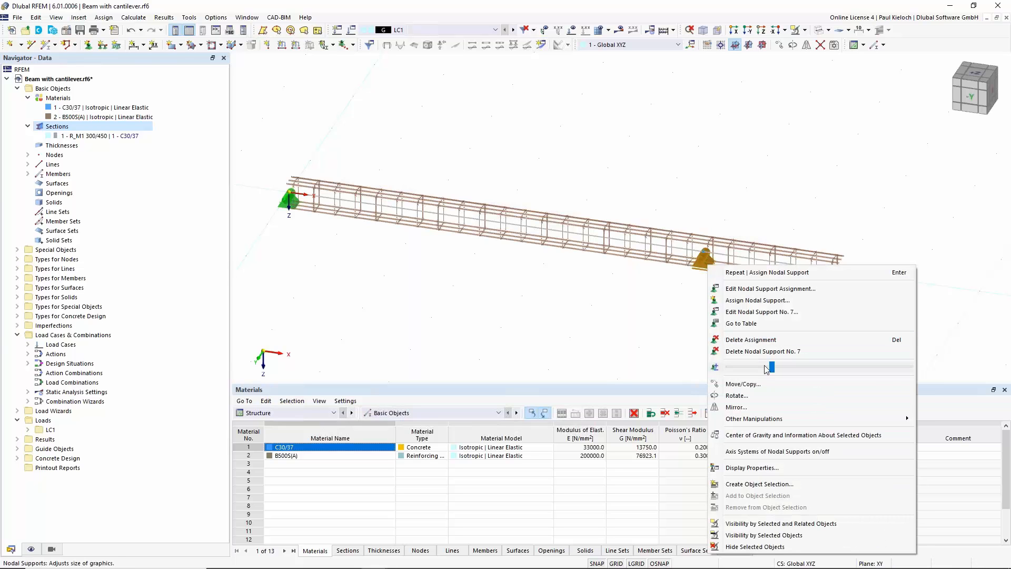
drag(772, 367, 802, 366)
click(676, 334)
mouse_move(684, 333)
middle_down()
mouse_move(728, 327)
mouse_move(695, 343)
middle_up()
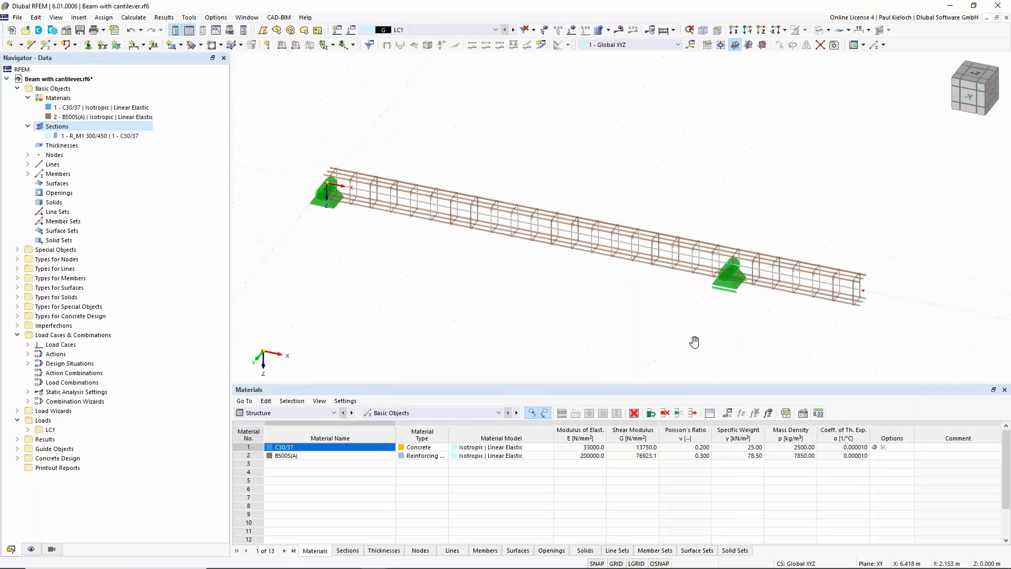
Set load case LC2 to imposed loads category A (domestic, residential areas) and copy it as LC3
middle_drag(885, 299, 868, 300)
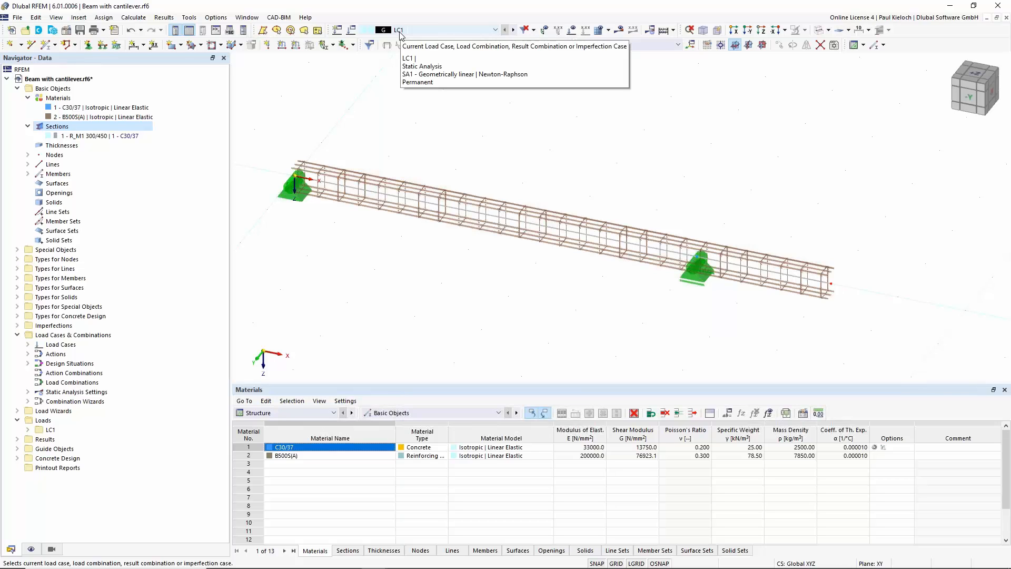
click(337, 30)
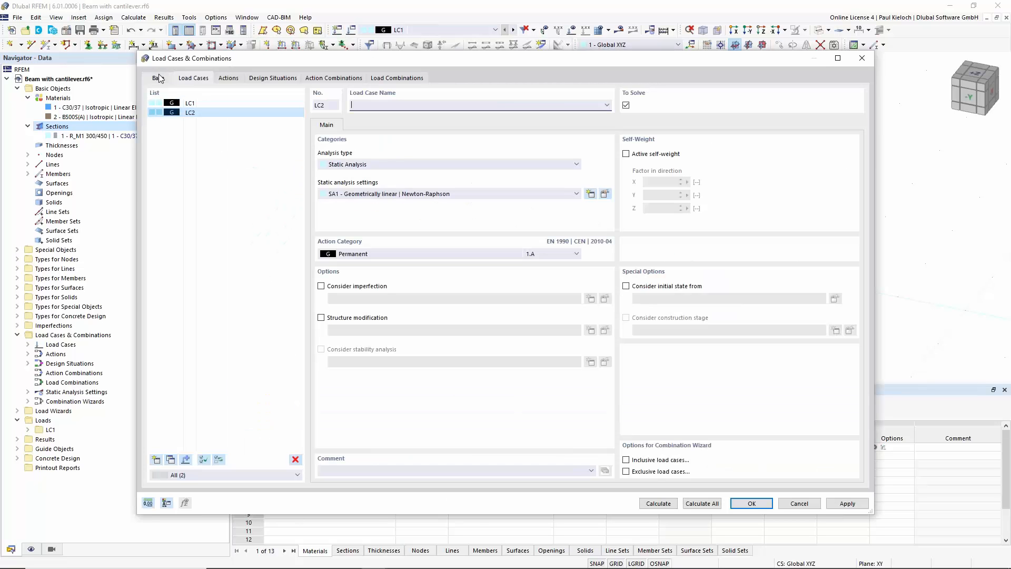
click(406, 249)
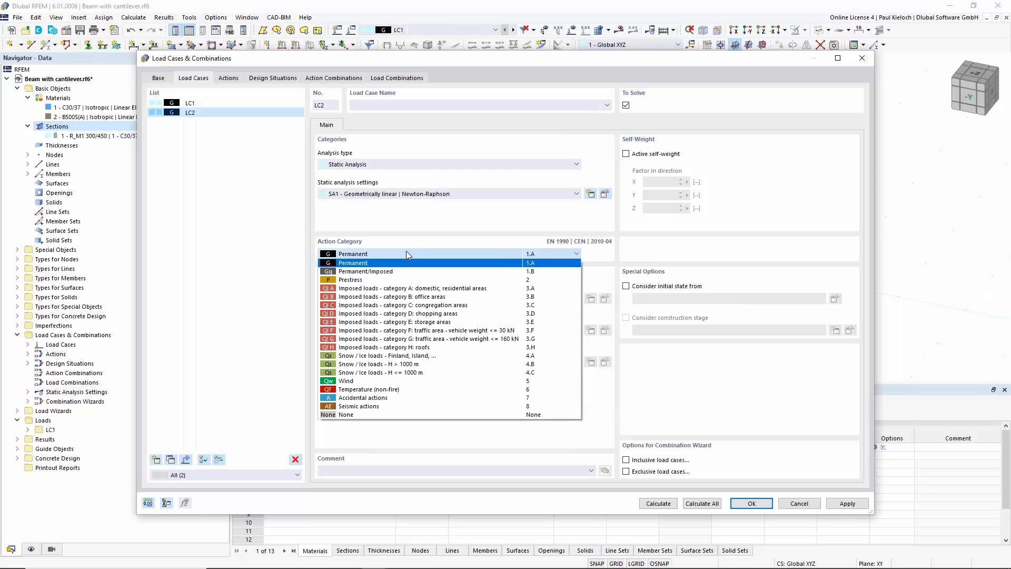
click(397, 290)
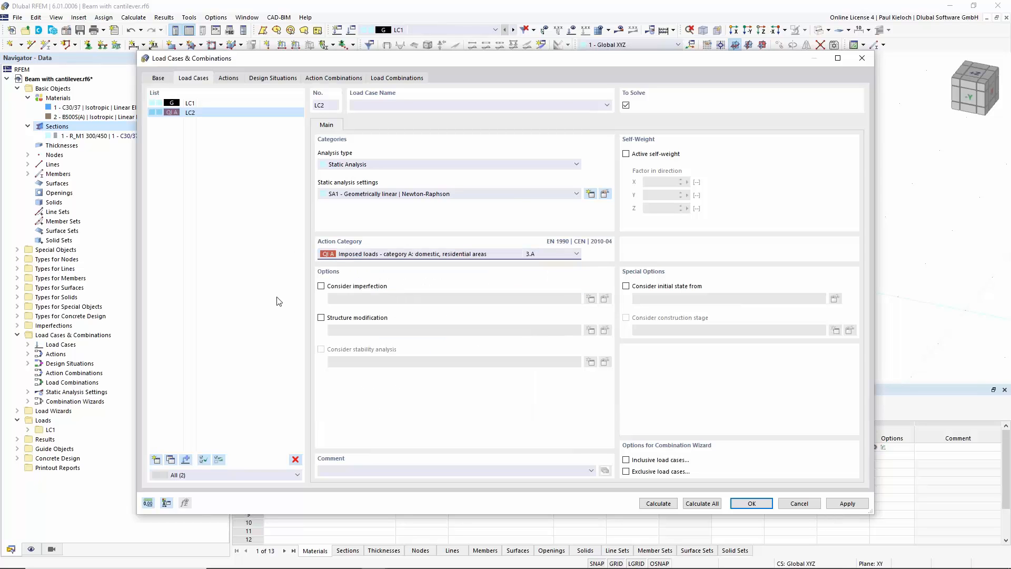
click(170, 460)
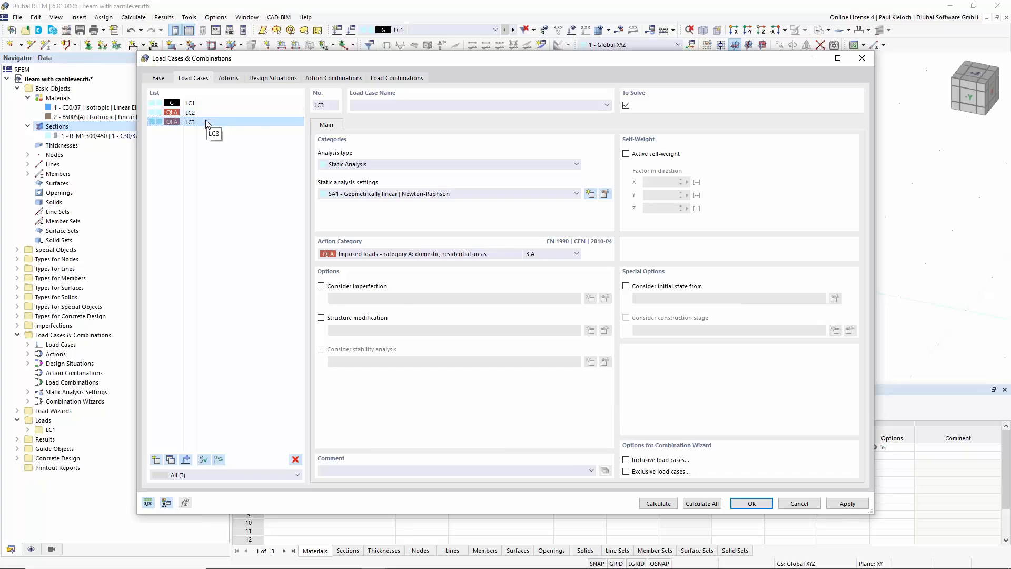
Review the self-weight settings of LC1, the combination standard and wizard options, and the actions derived from the load cases
click(182, 103)
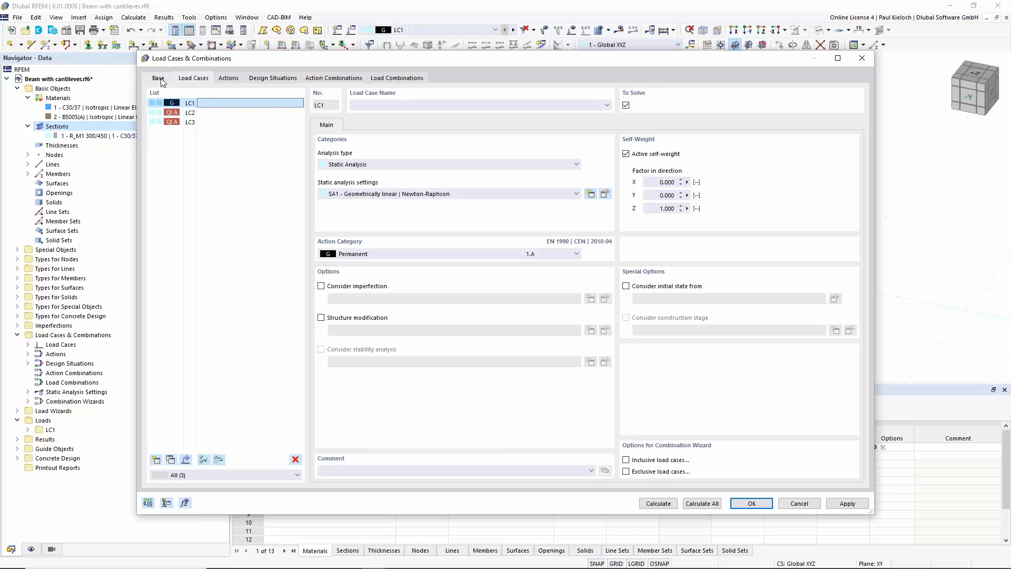
click(159, 78)
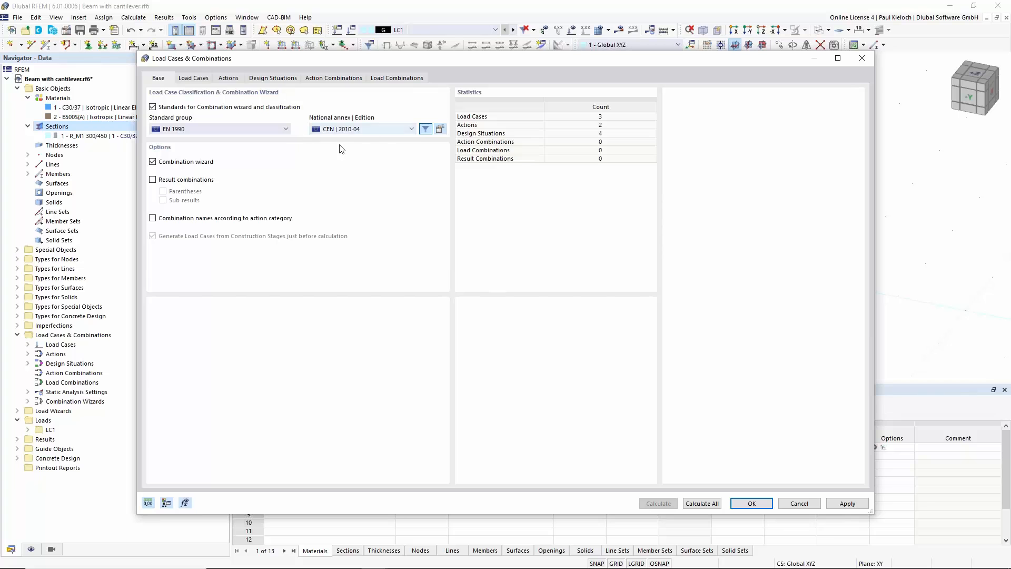
click(199, 80)
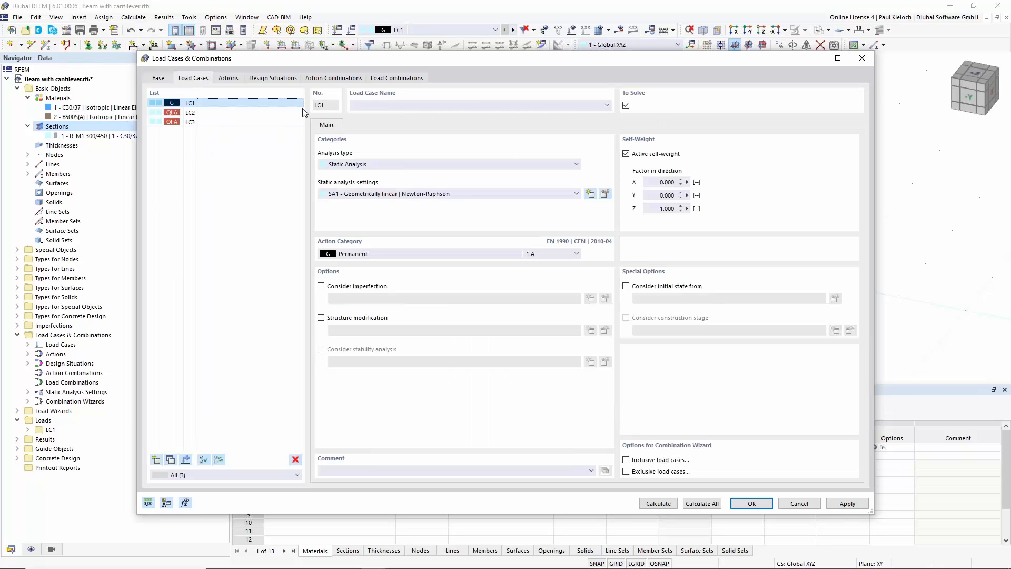
click(236, 80)
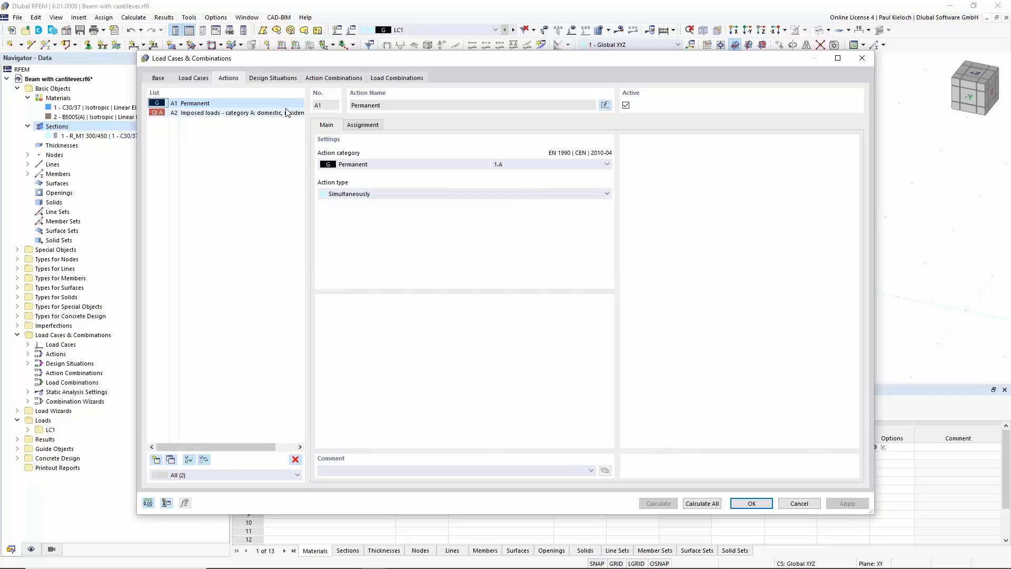
Review the ULS and SLS design situations and their activation for Concrete Design
click(277, 79)
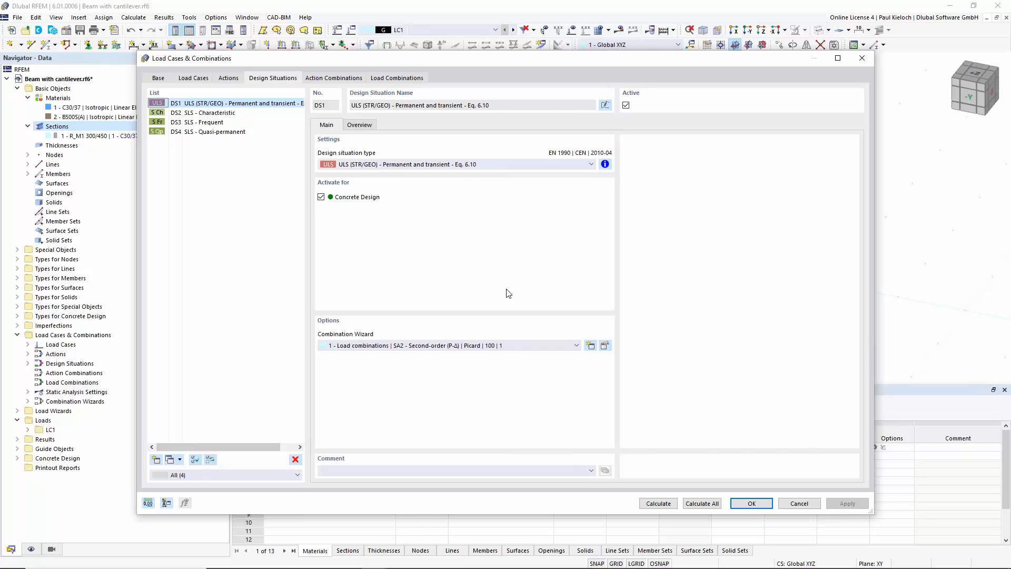
click(280, 113)
click(278, 124)
click(277, 133)
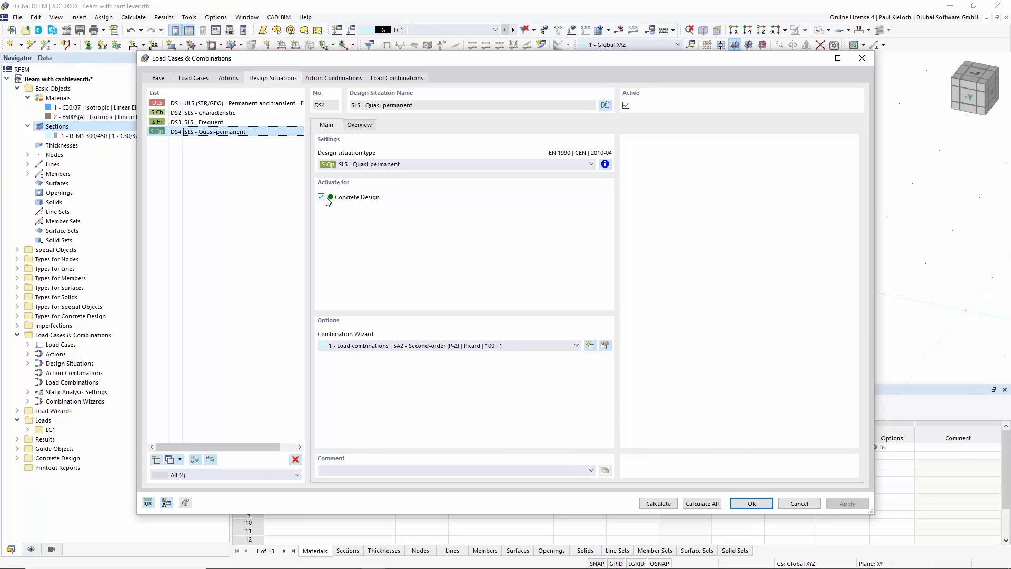
click(293, 104)
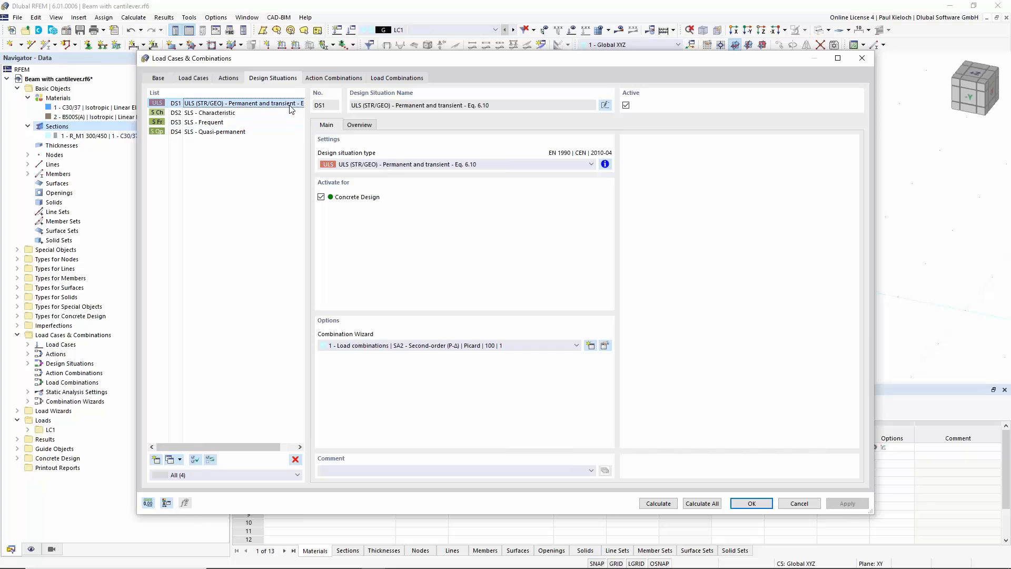
Generate the action combinations and load combinations from the design situations and accept the load case definitions
click(325, 78)
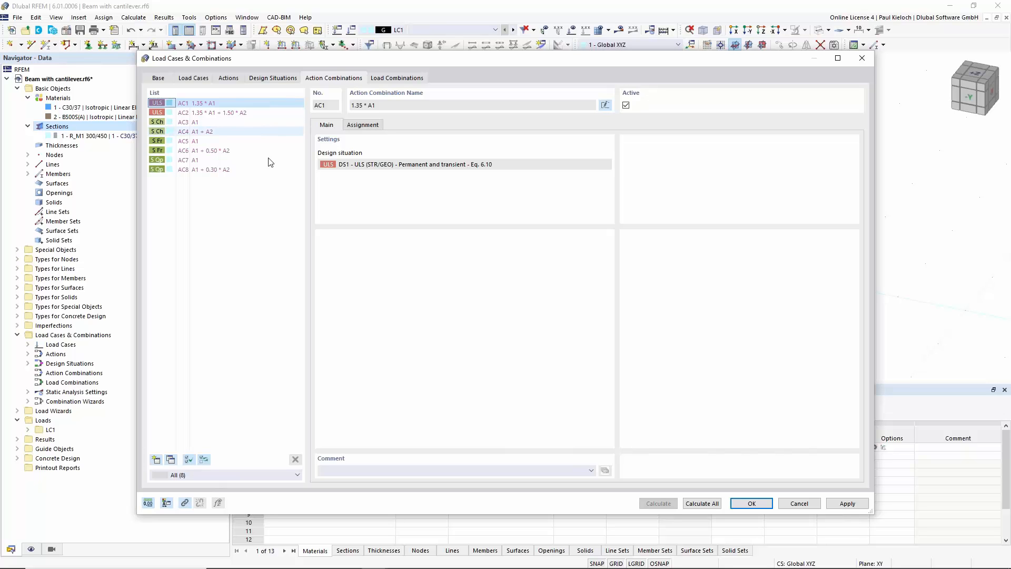
click(402, 79)
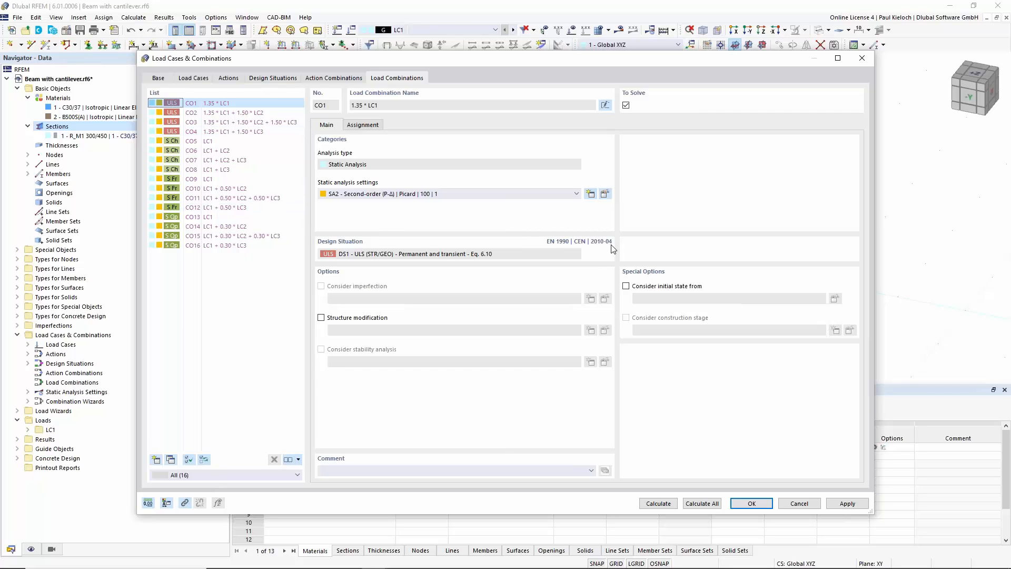
click(753, 503)
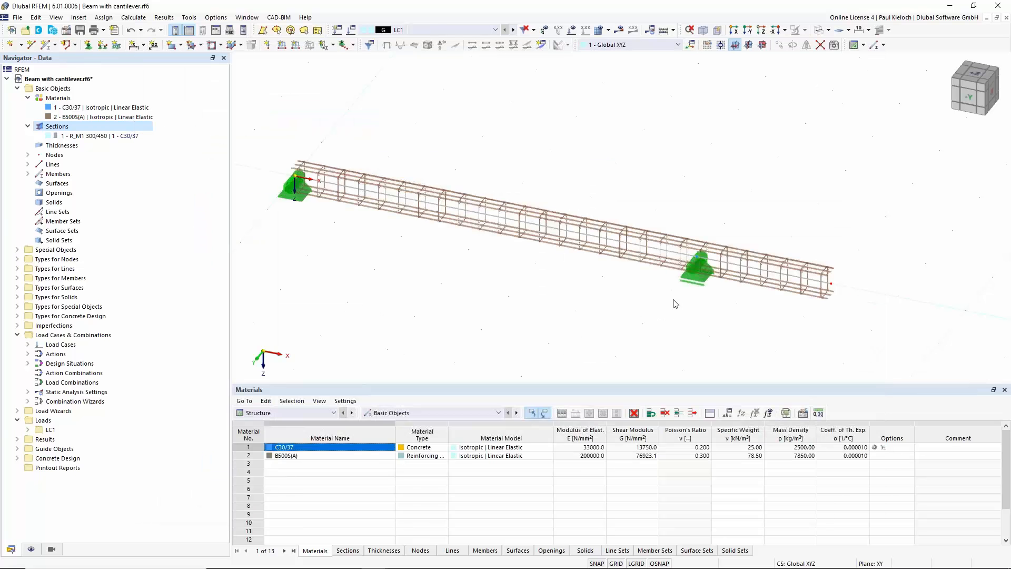
Make LC1 the current load case
click(488, 31)
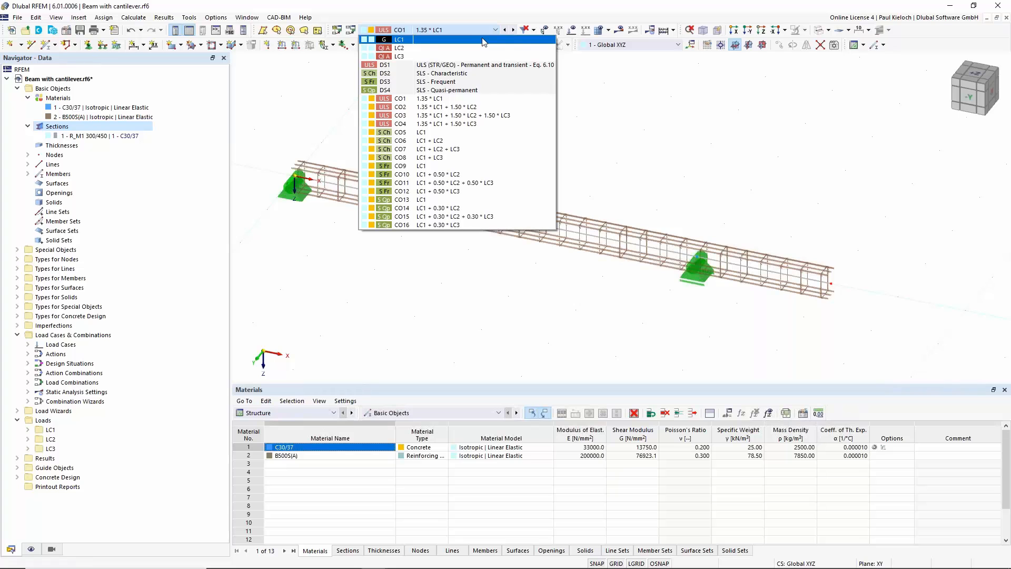
click(425, 46)
mouse_move(578, 153)
middle_down()
mouse_move(601, 130)
mouse_move(584, 146)
middle_up()
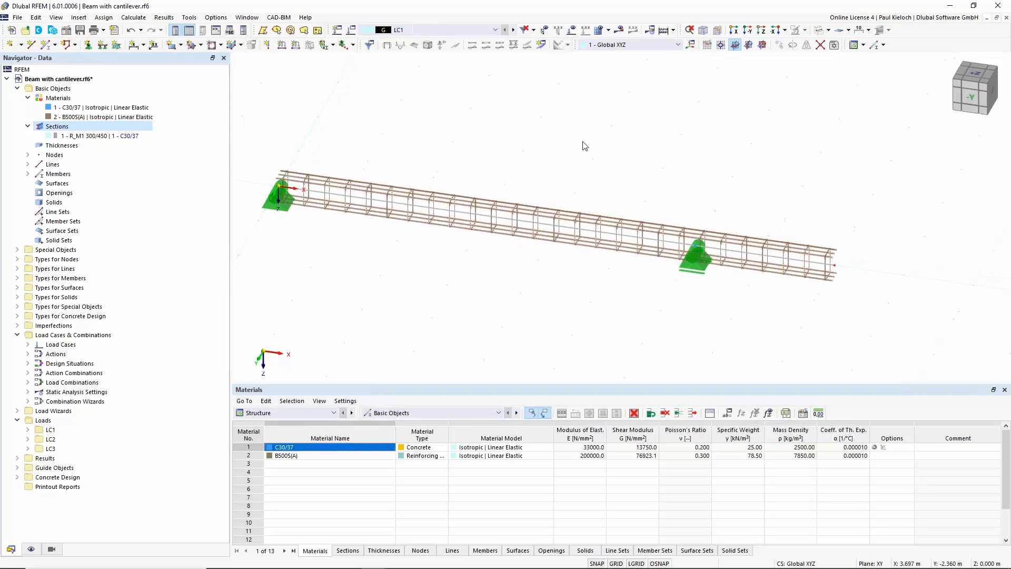
Apply a uniform 10 kN/m force in the global ZL direction to member 1 in load case LC1
click(295, 44)
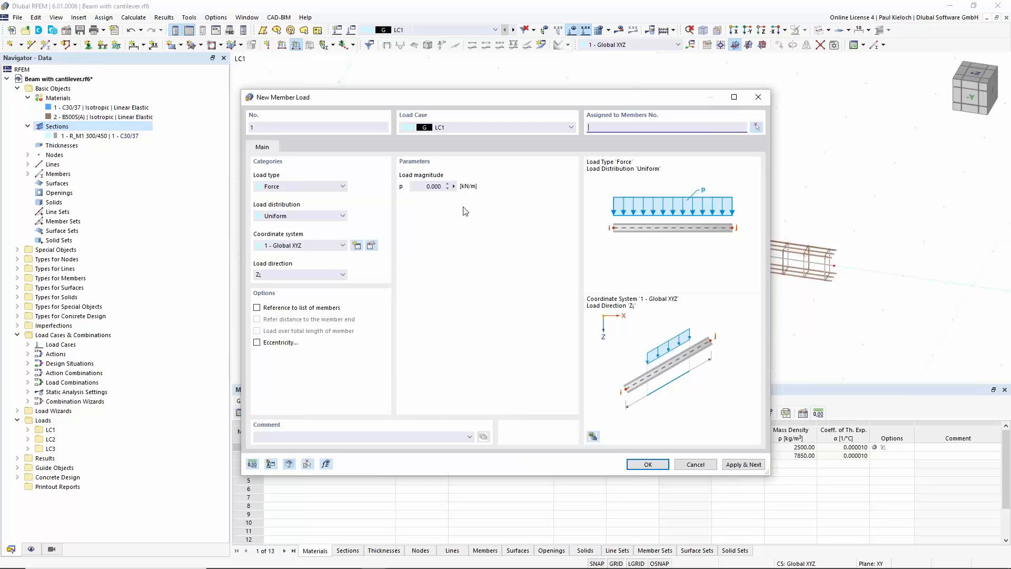
click(424, 187)
text(10)
click(572, 128)
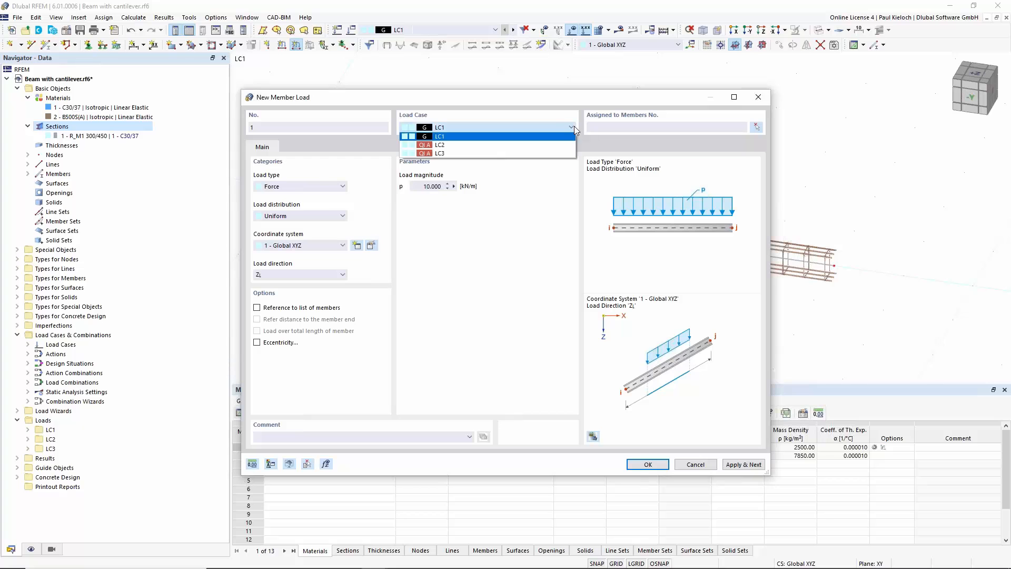
click(581, 125)
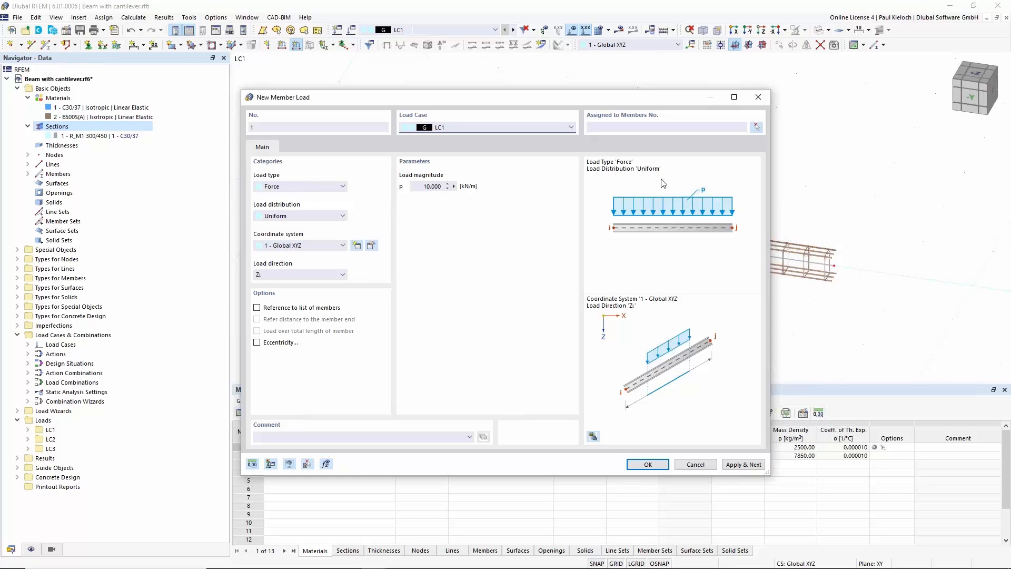
click(757, 127)
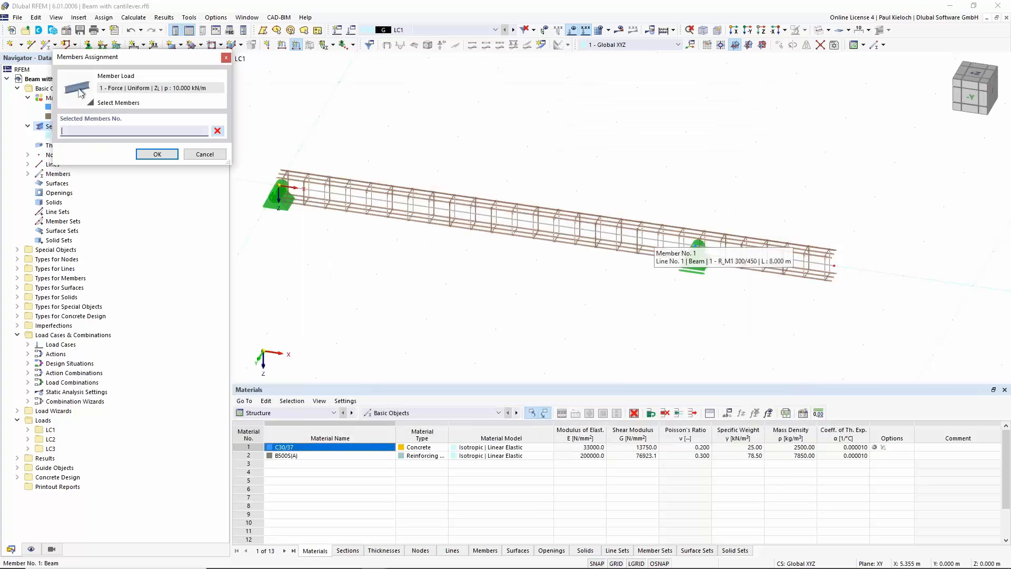
click(651, 238)
click(158, 155)
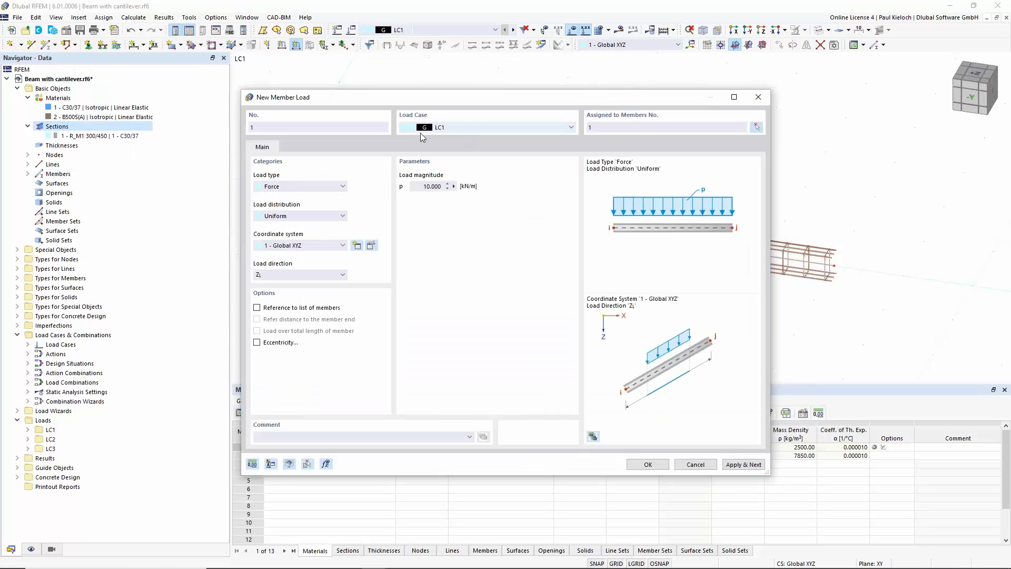
click(750, 466)
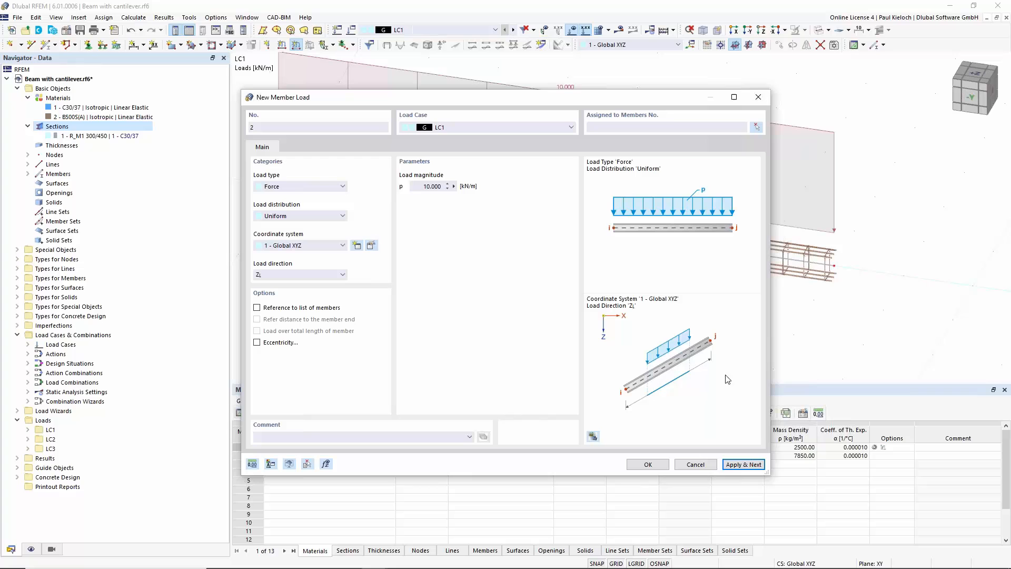
Switch the next member load to load case LC2 and assign it to member 1
click(549, 129)
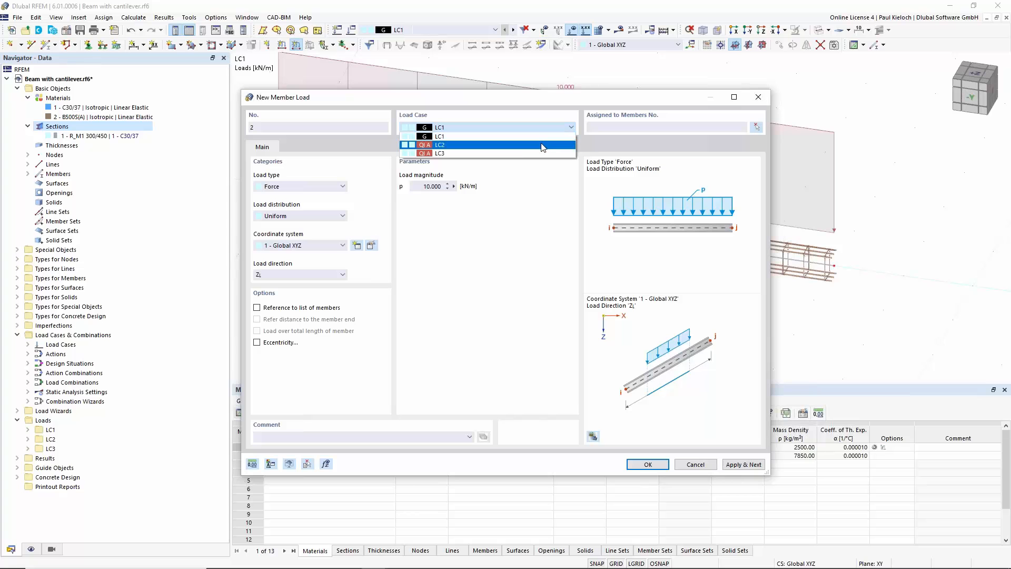
click(541, 143)
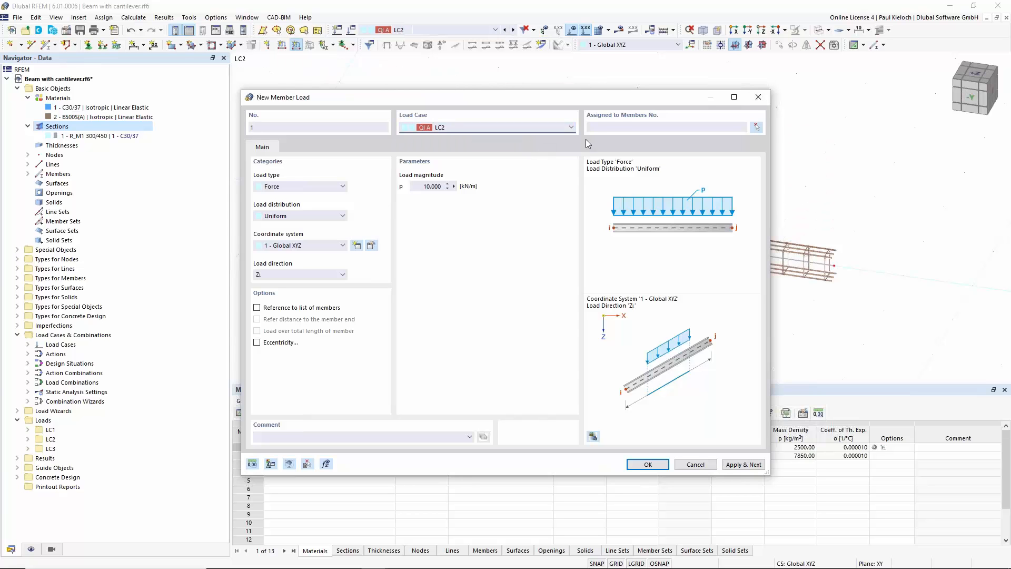
click(757, 127)
click(640, 241)
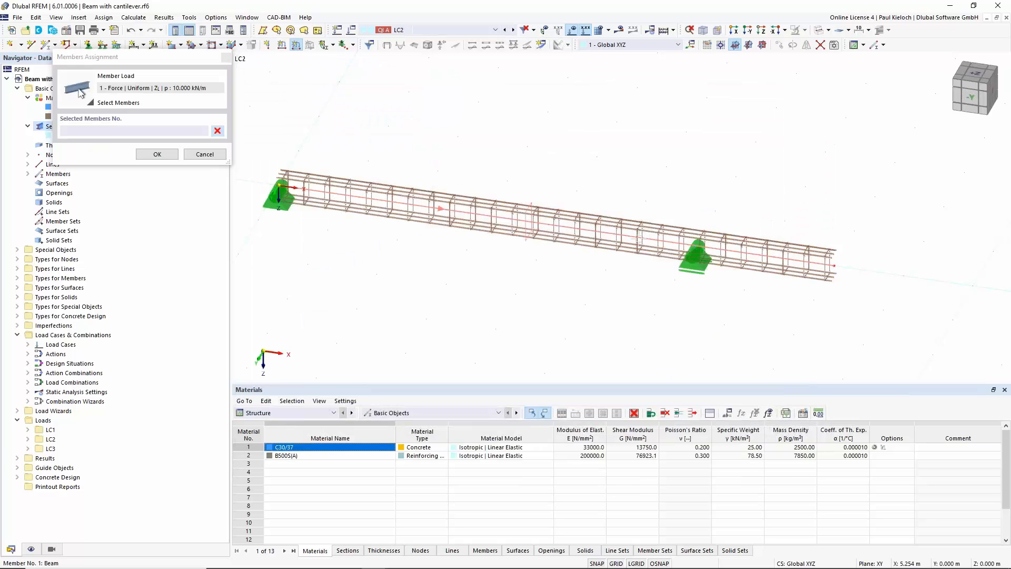
click(157, 153)
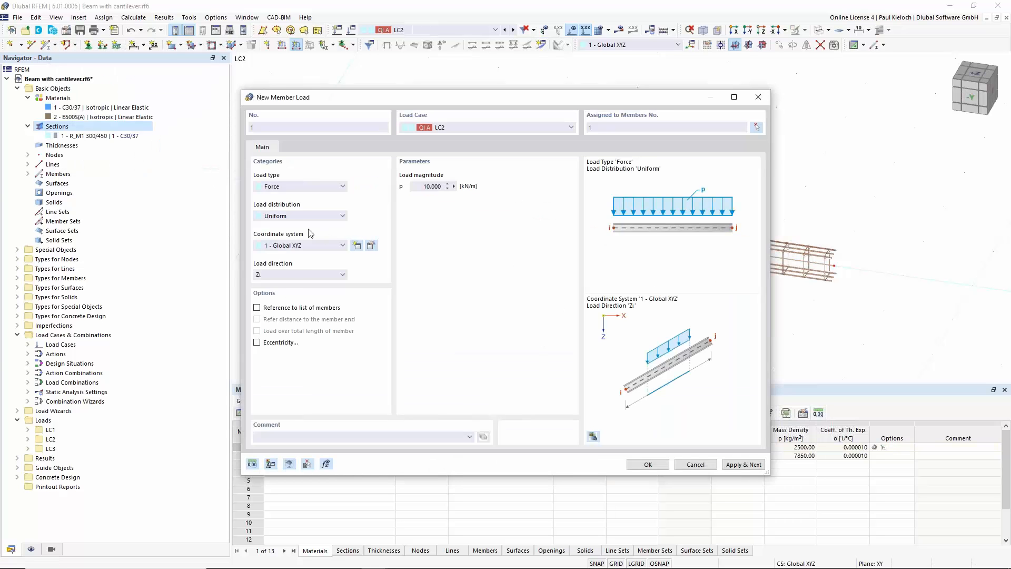
Set the LC2 load to a trapezoidal distribution with p1 and p2 both 20 kN/m
click(293, 217)
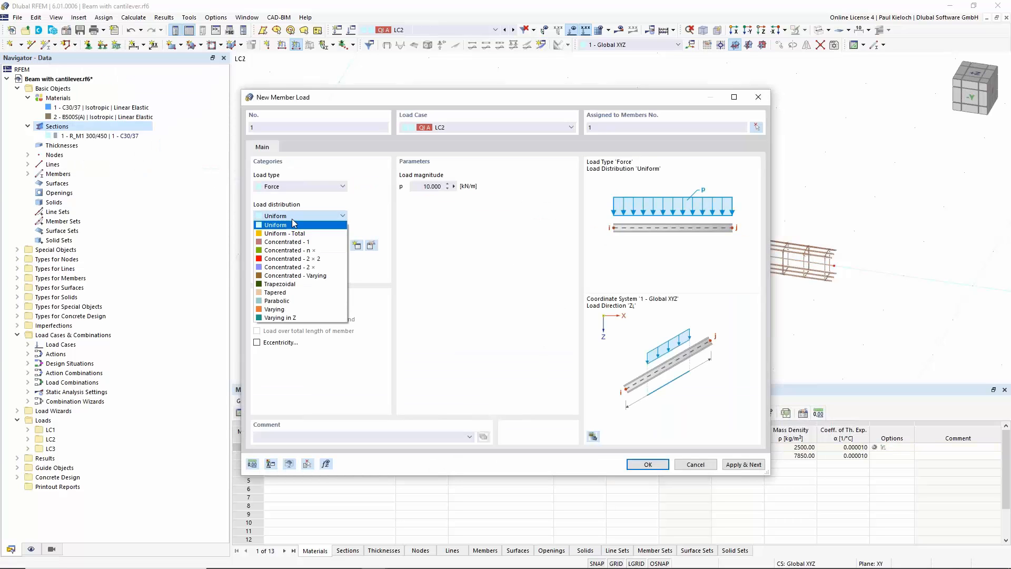
click(289, 284)
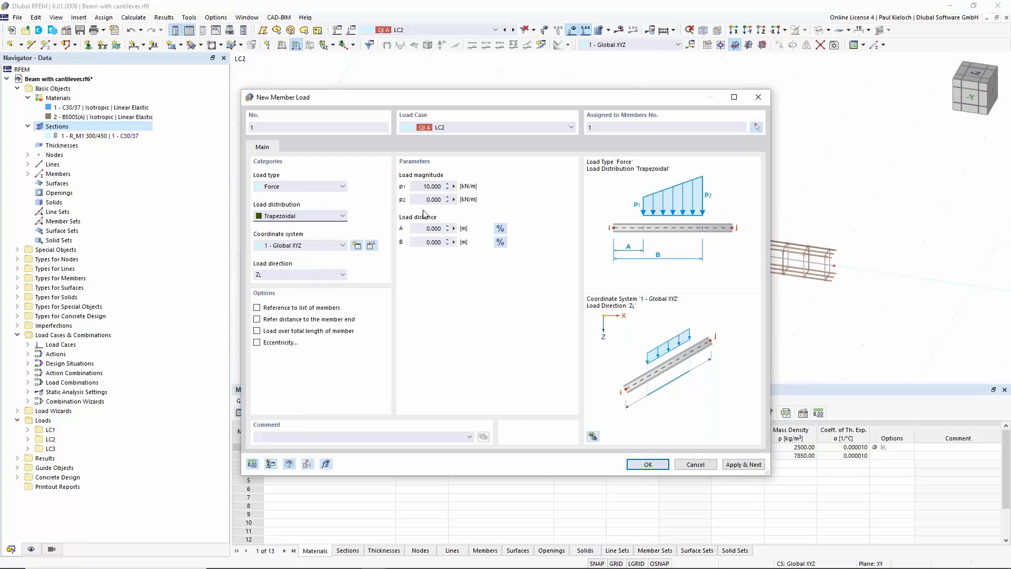
double_click(431, 185)
text(20)
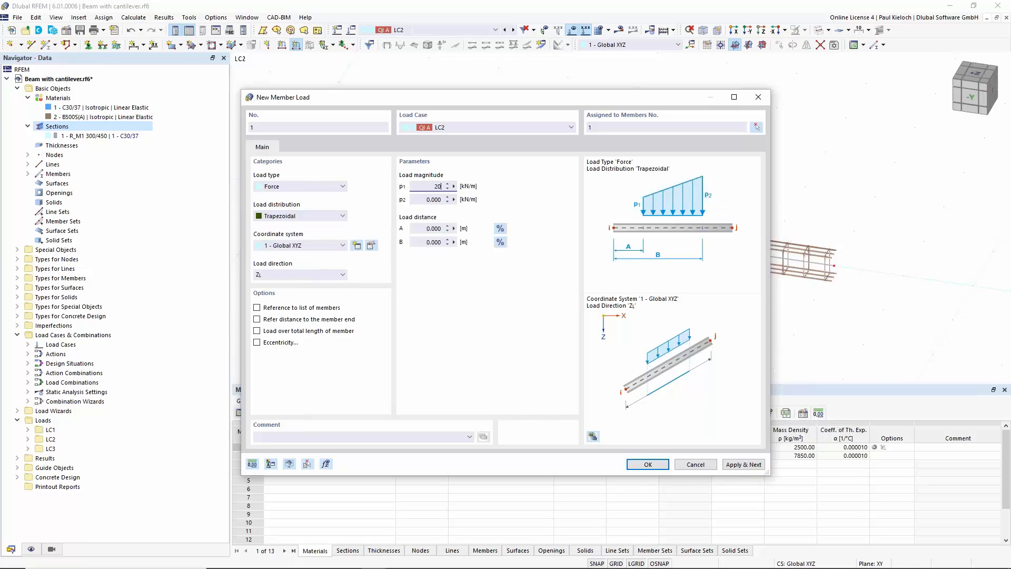
double_click(423, 200)
text(20)
Define the LC2 load distances as percentages, with A at 0% and B at 75%, and apply the load
double_click(424, 229)
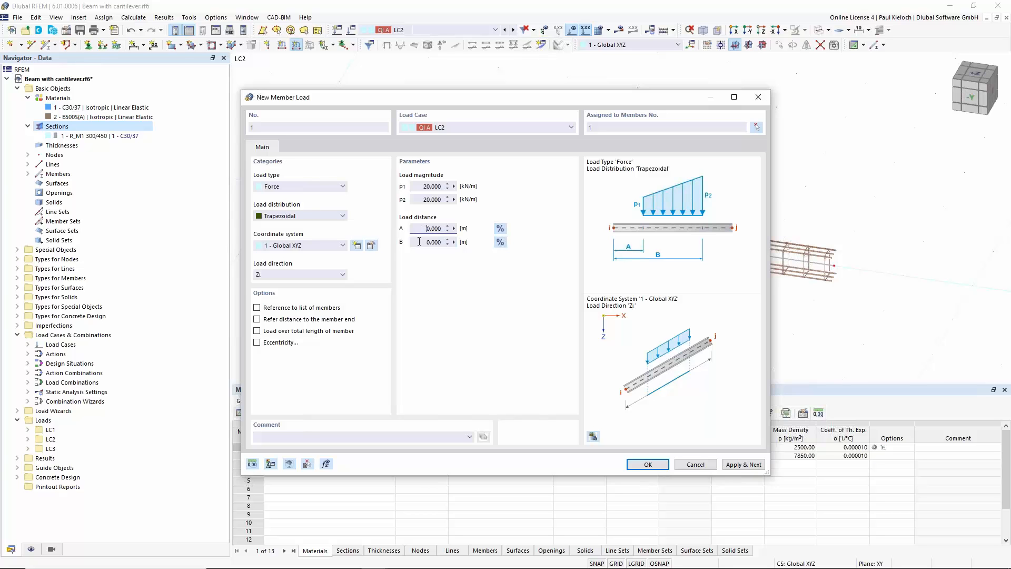
click(500, 228)
click(500, 242)
text(75)
click(420, 227)
click(425, 243)
click(755, 466)
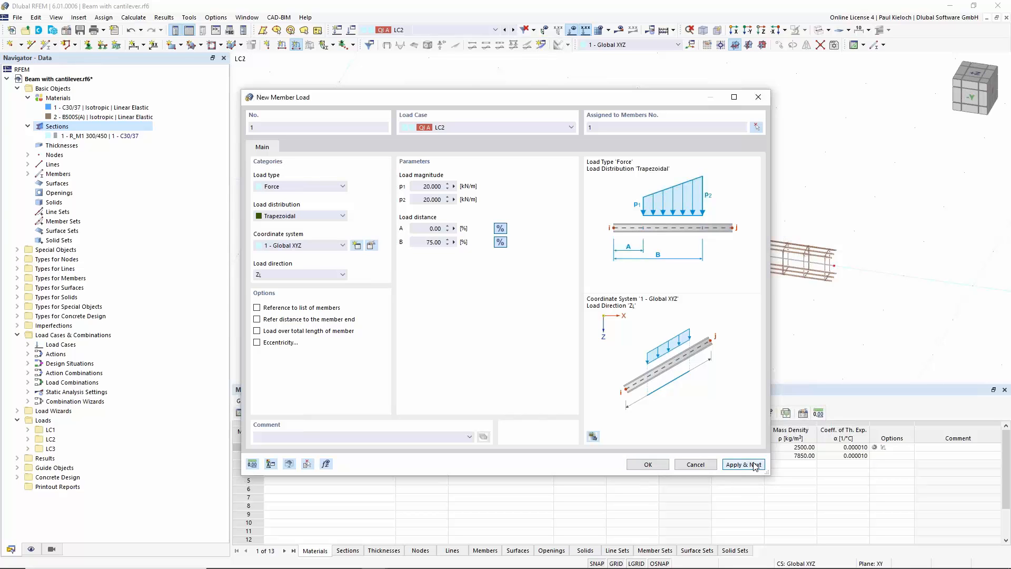
Add a 20 kN/m trapezoidal load in LC3 on the beam's cantilever, from 75% of the member length to its end
click(563, 130)
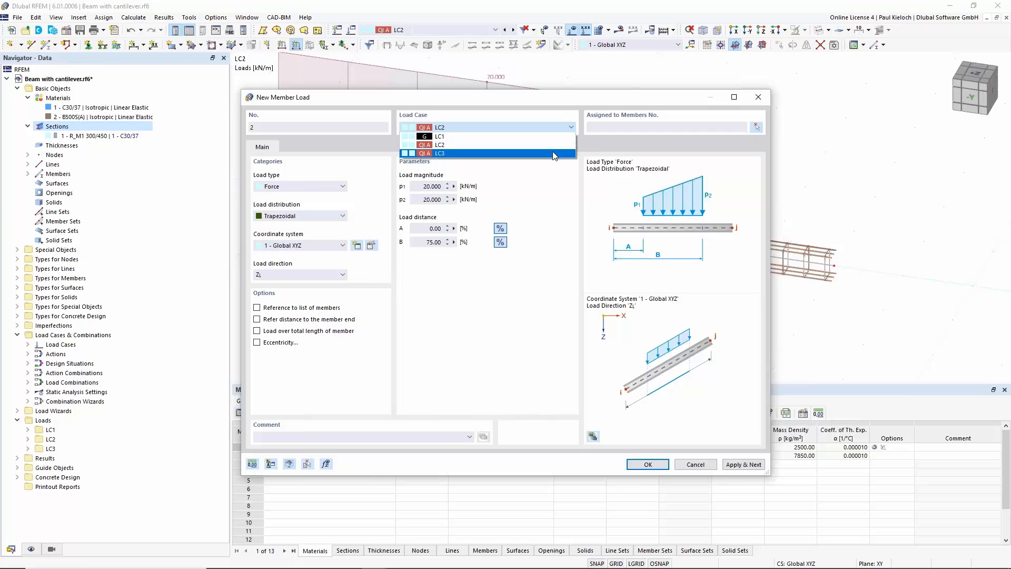
click(554, 153)
click(425, 230)
text(75)
key(Tab)
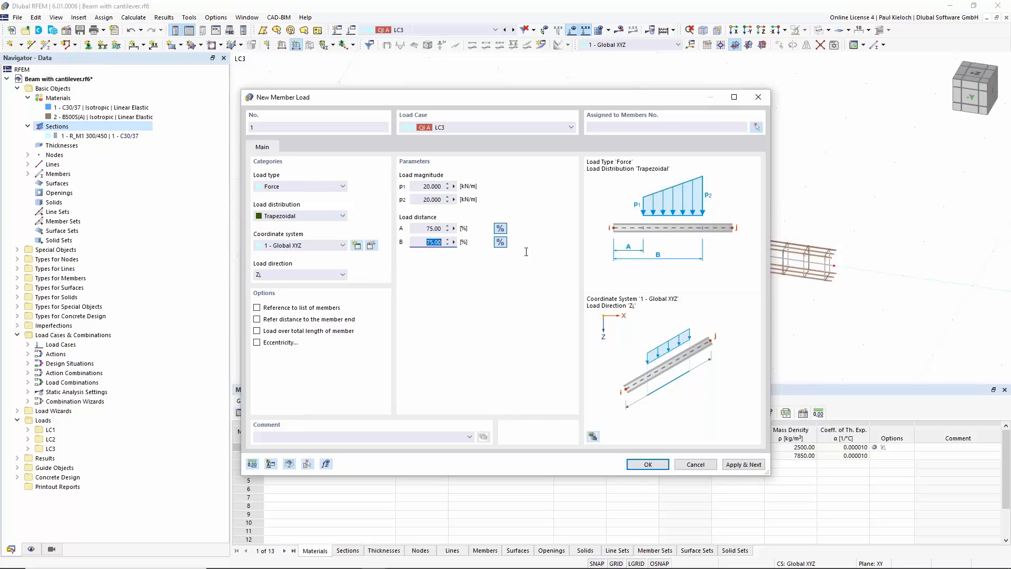
text(1)
click(432, 228)
click(604, 127)
click(656, 463)
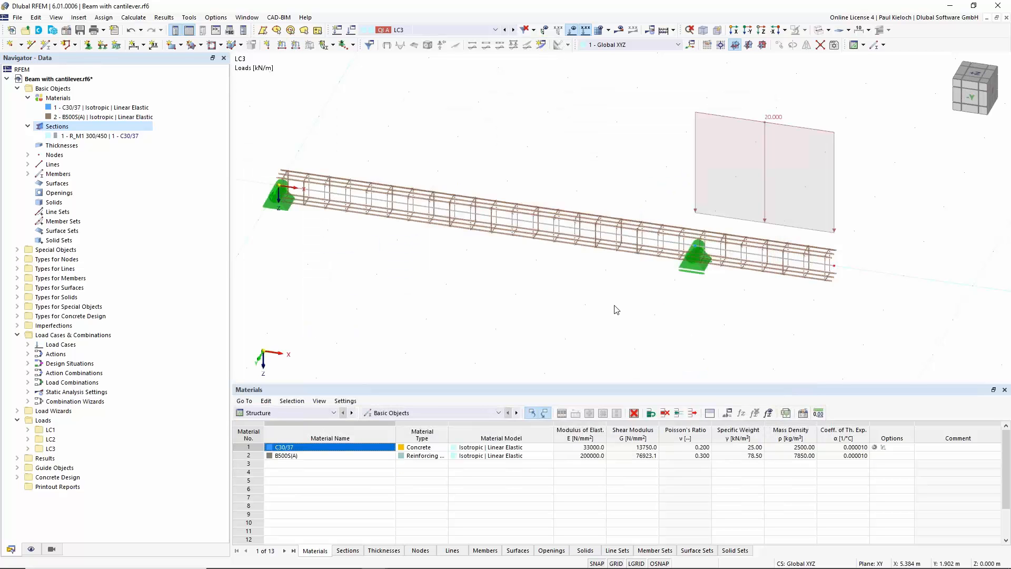
Review the applied member loads by stepping through the load cases and returning to LC3
middle_drag(580, 95, 579, 109)
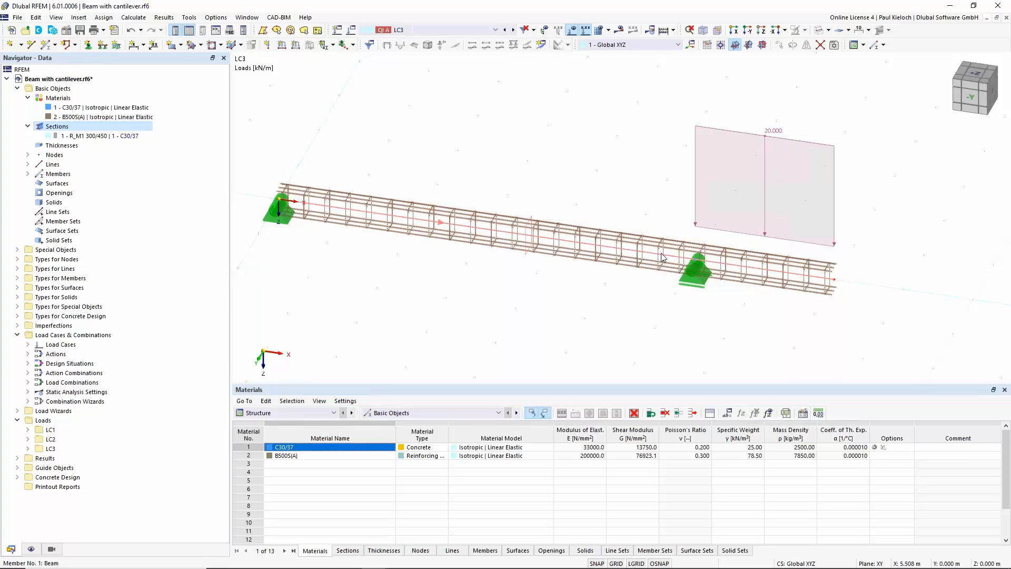
mouse_move(663, 257)
middle_drag(608, 120, 610, 146)
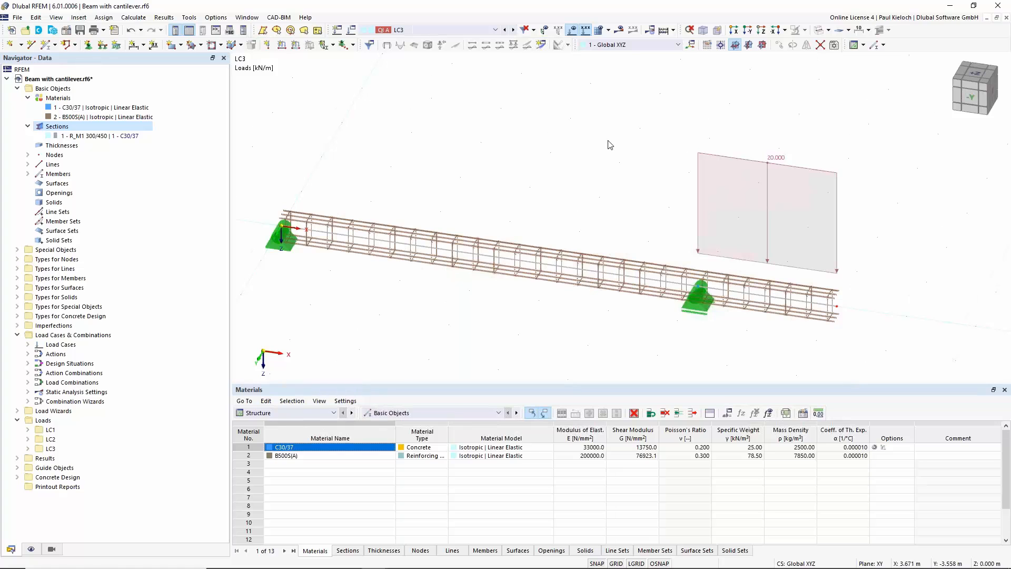
click(496, 31)
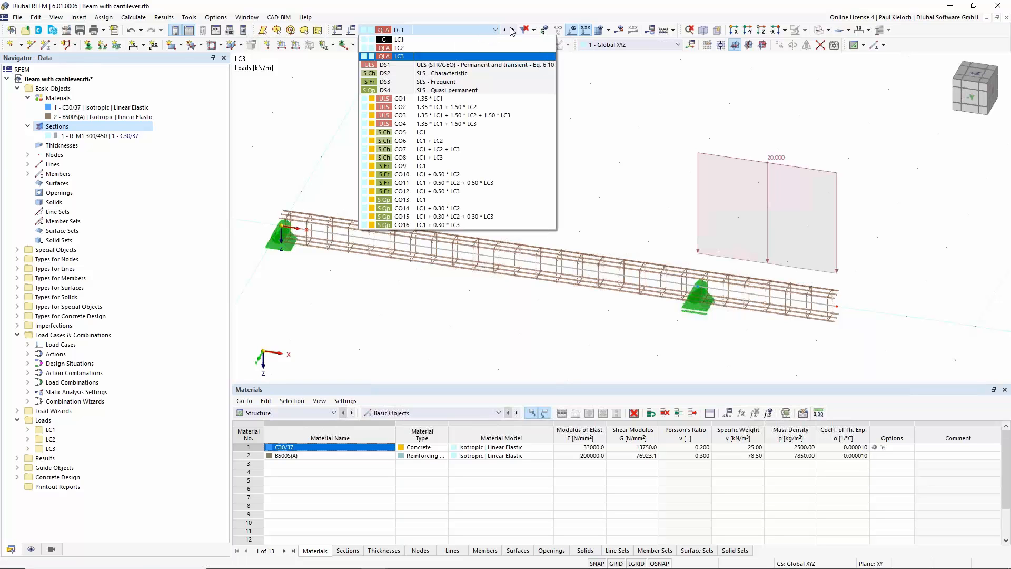
click(507, 30)
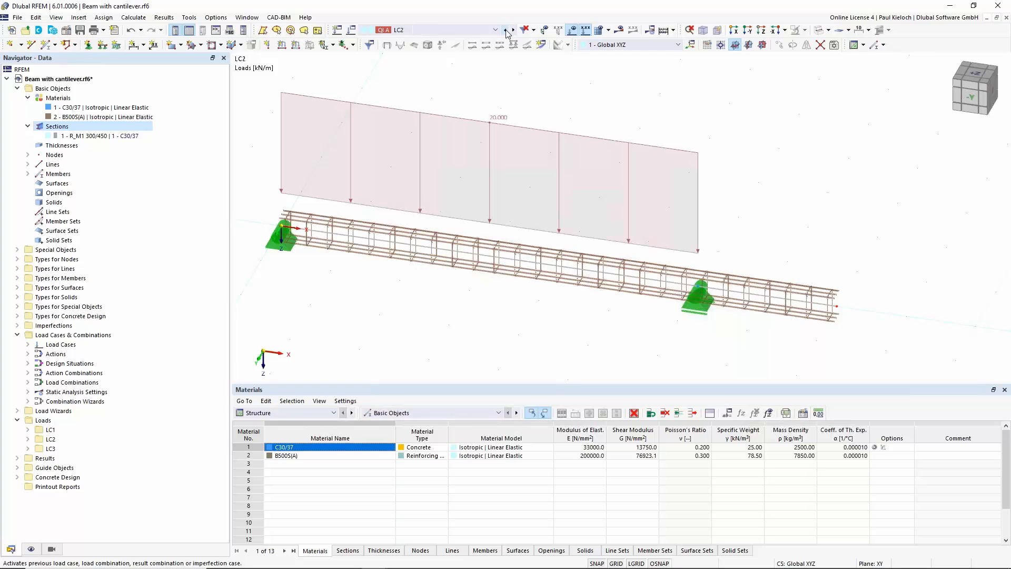
click(506, 32)
click(513, 33)
click(513, 33)
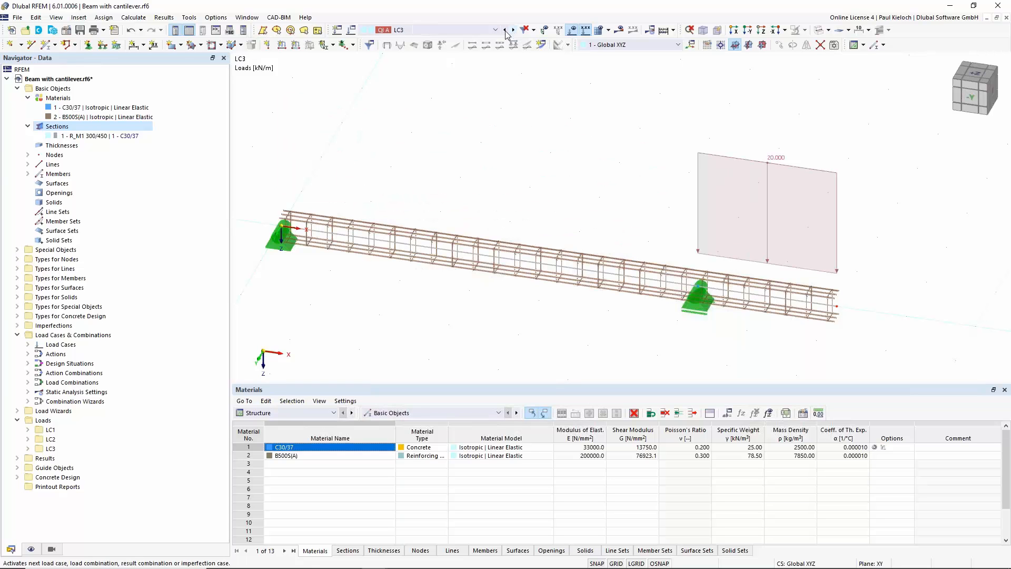
Activate design situation DS1, ULS (STR/GEO) - Permanent and transient, and run the calculation to obtain its results
click(495, 30)
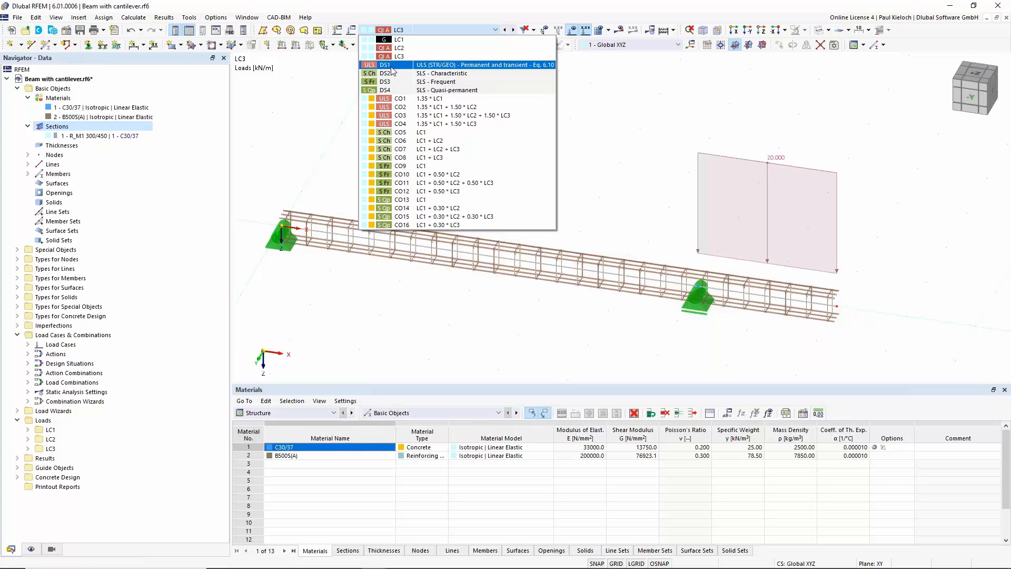
click(424, 67)
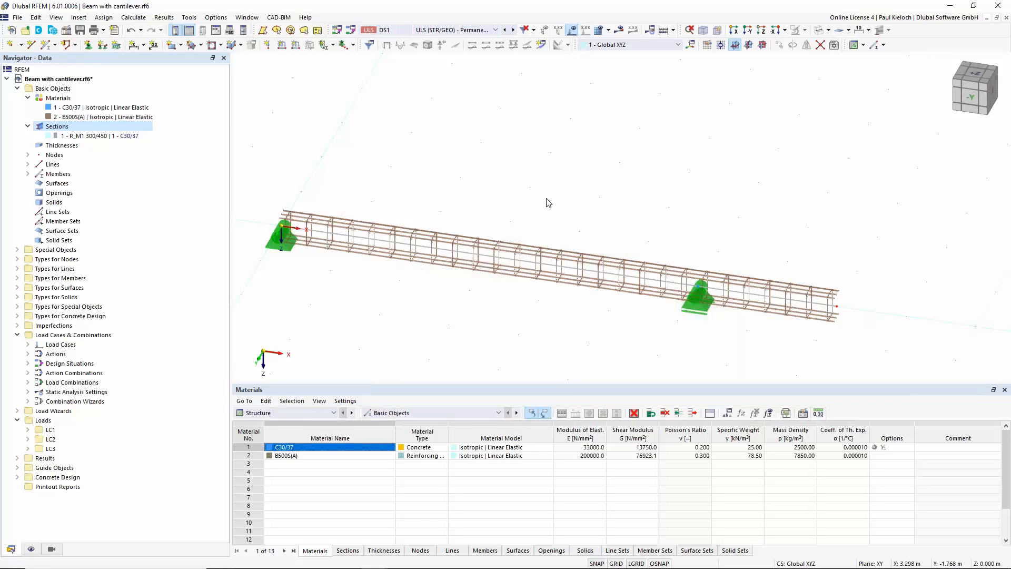
middle_drag(545, 225, 557, 184)
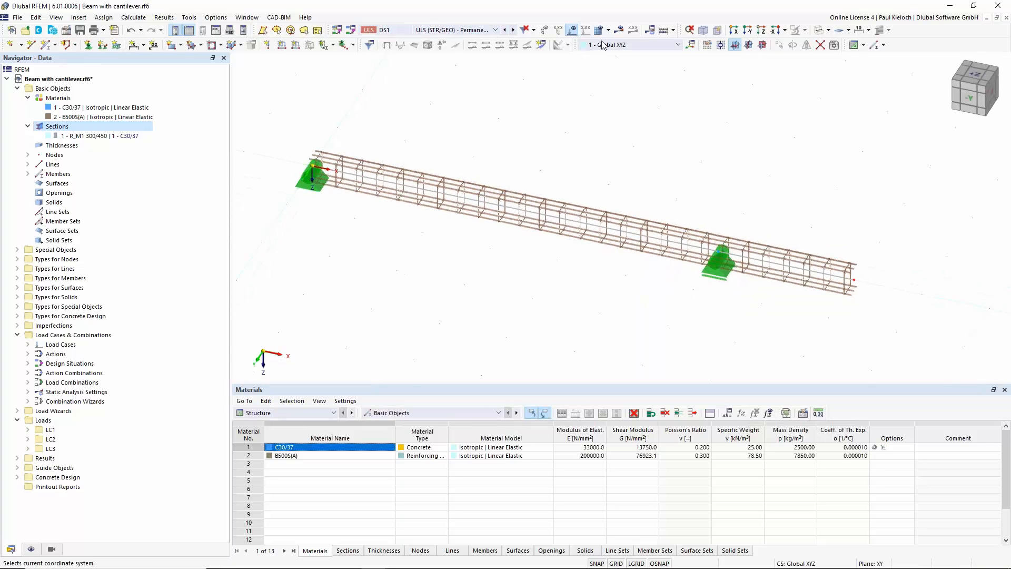
click(620, 30)
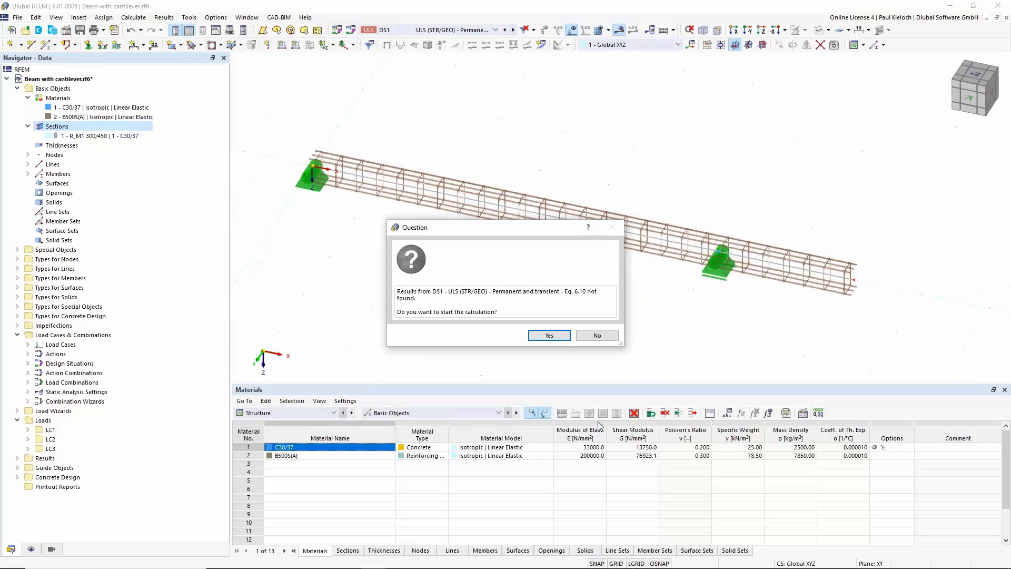
click(550, 336)
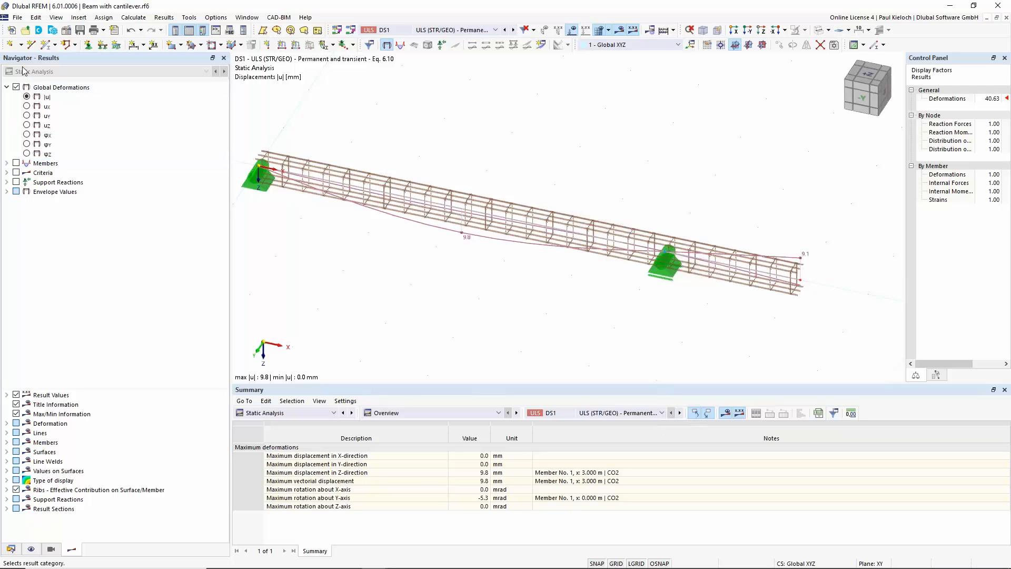
Display the member internal force Vz for DS1 instead of the global deformations
click(6, 163)
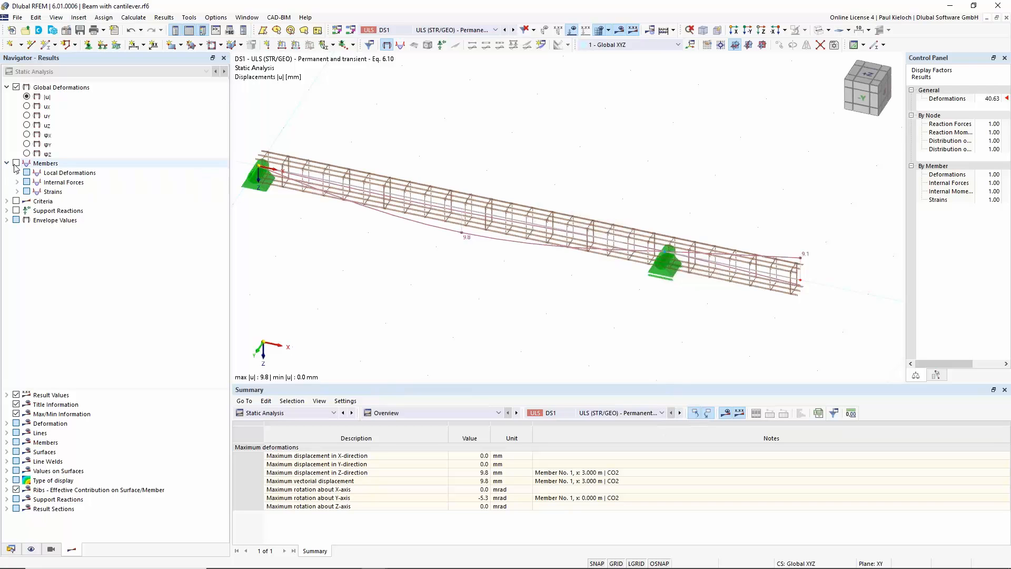
click(17, 164)
click(17, 182)
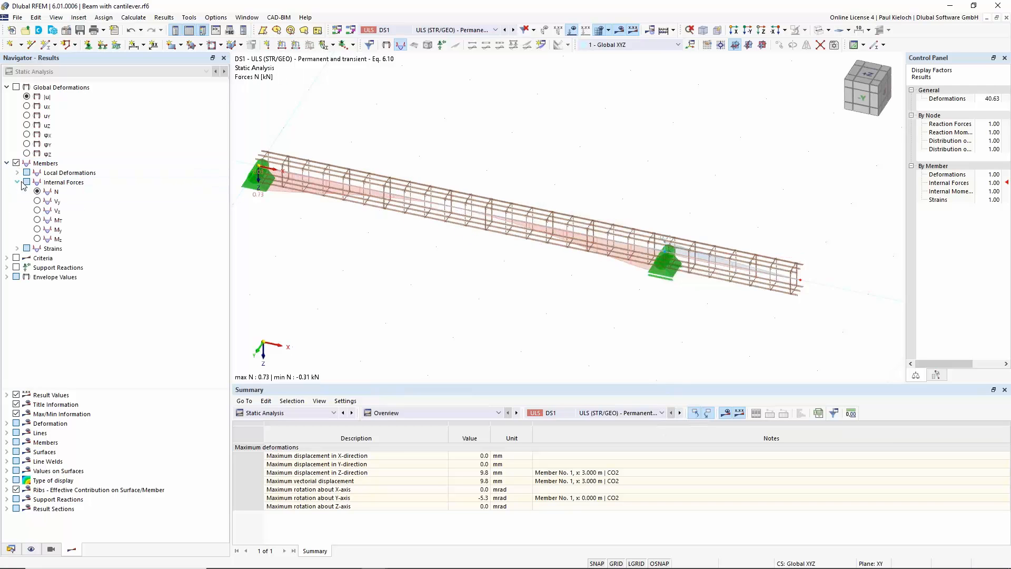
click(37, 210)
Scale the shear force diagram with a member internal forces display factor of 4.00 and examine it along the beam
click(983, 182)
click(996, 181)
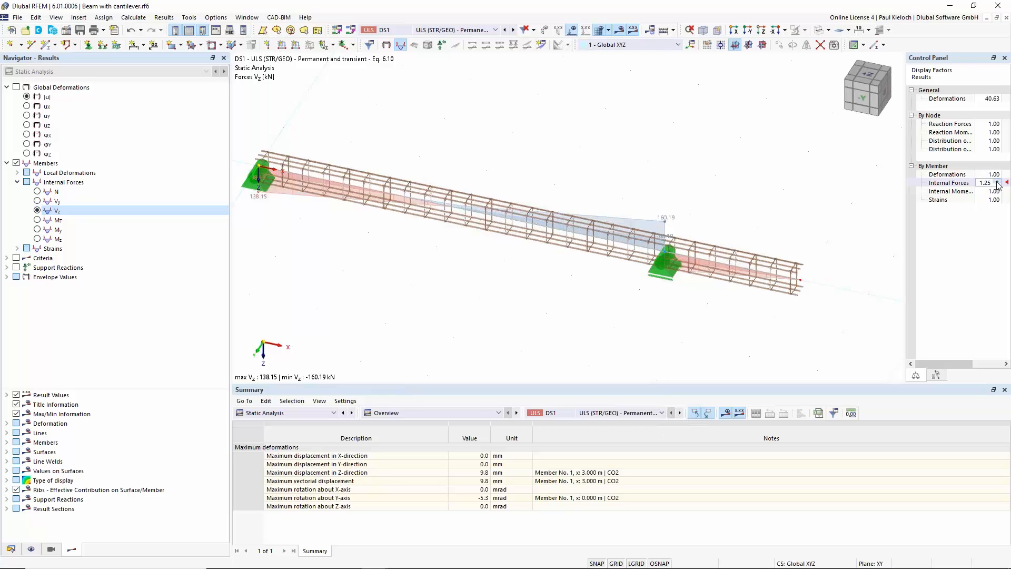
click(996, 181)
click(997, 182)
click(998, 181)
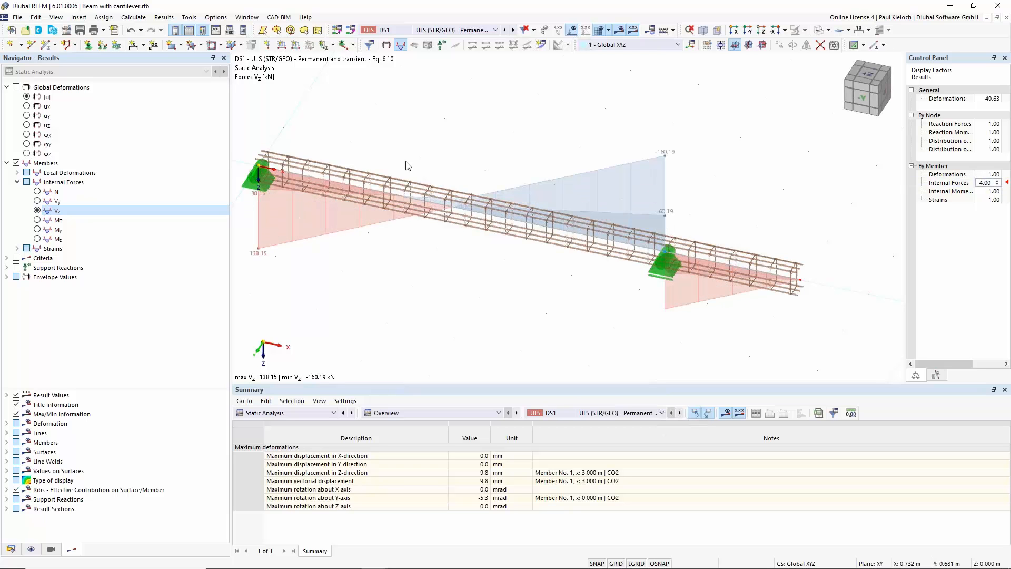
middle_drag(604, 334, 650, 317)
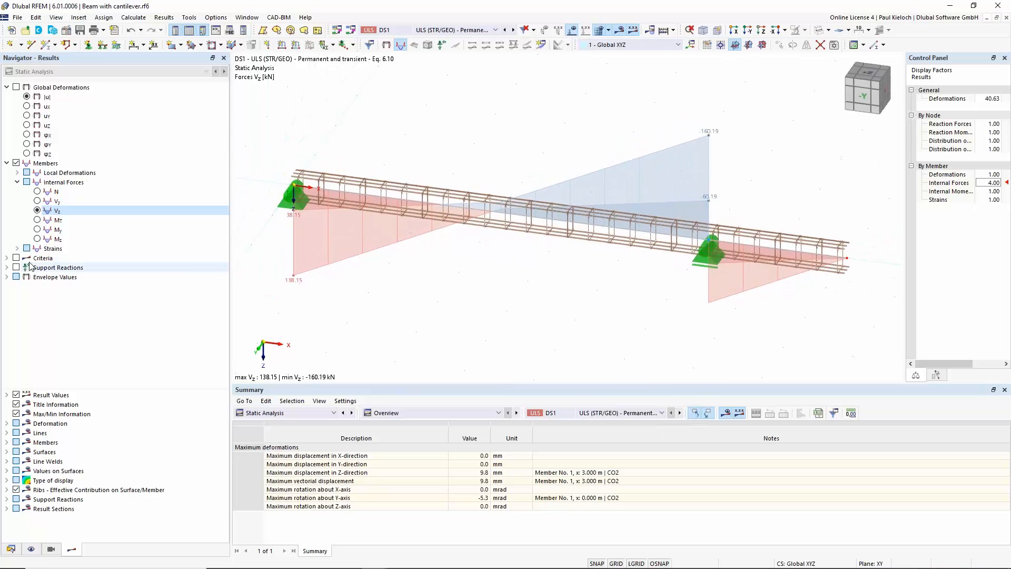
Display the bending moment My on the member and set the internal forces display factor back to 1.00
click(37, 231)
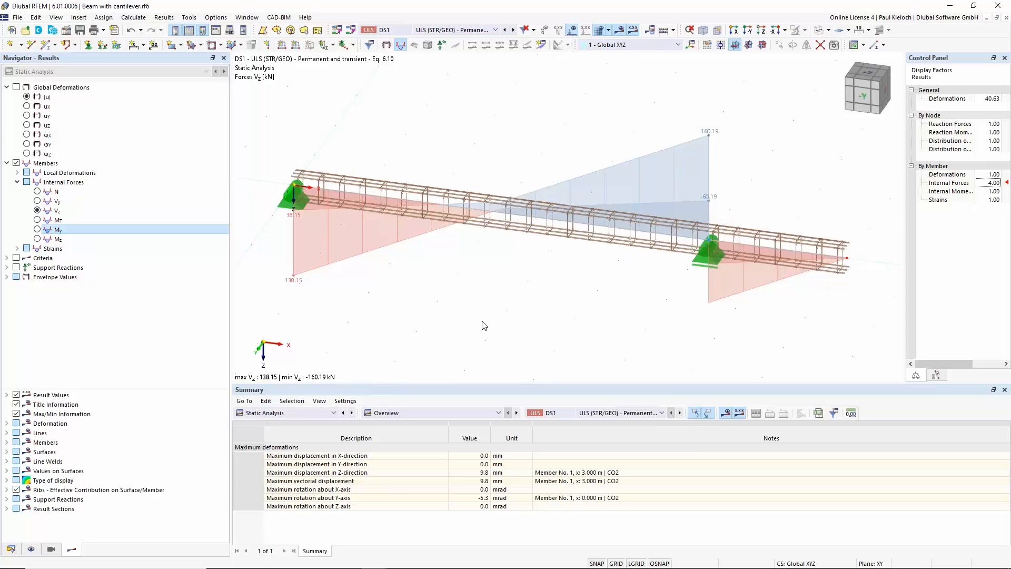
middle_drag(583, 314, 569, 332)
click(992, 184)
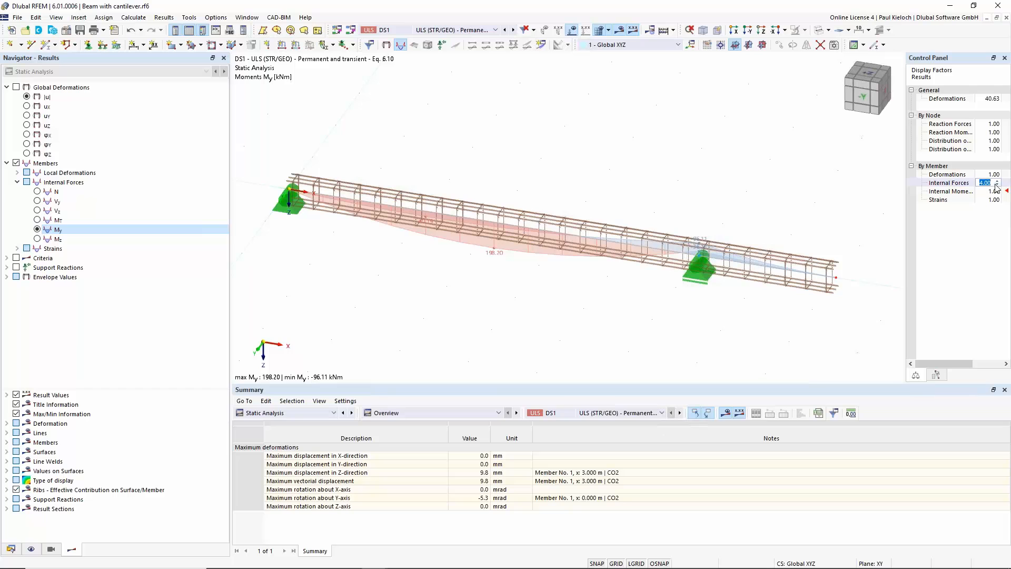
click(998, 185)
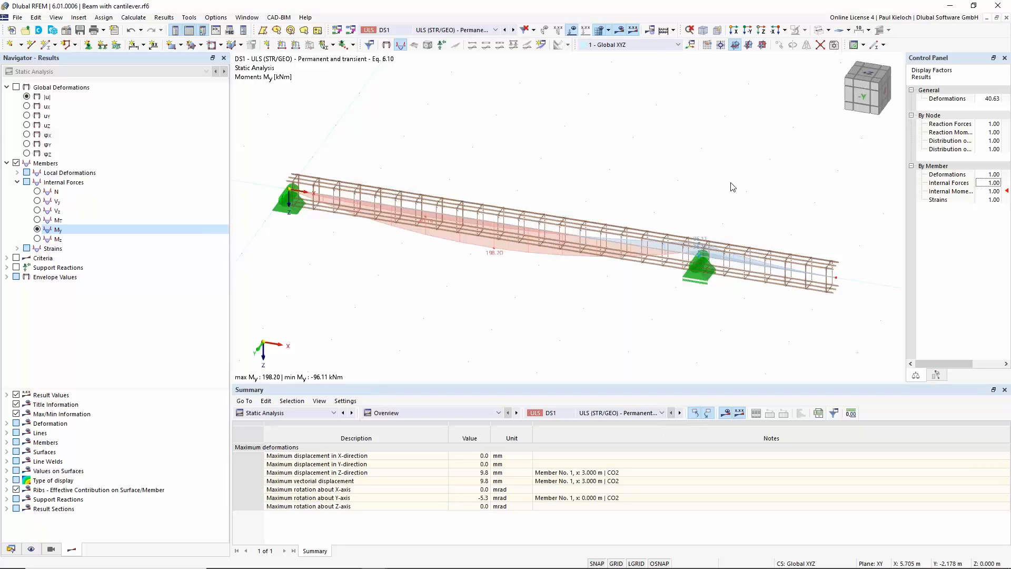
Check the Concrete Design input for design situations and objects to design, and run the concrete design calculation
click(286, 414)
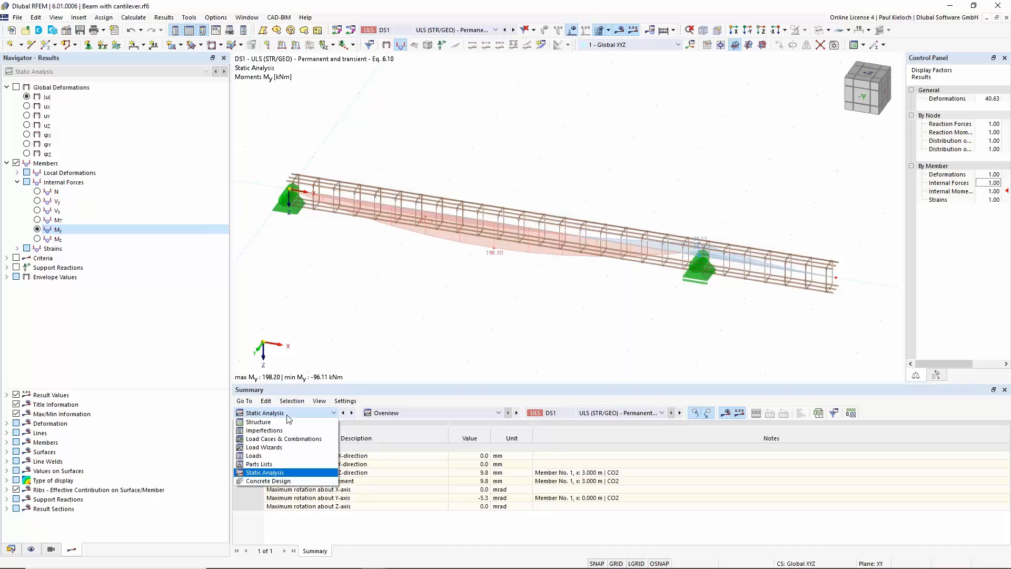
click(268, 481)
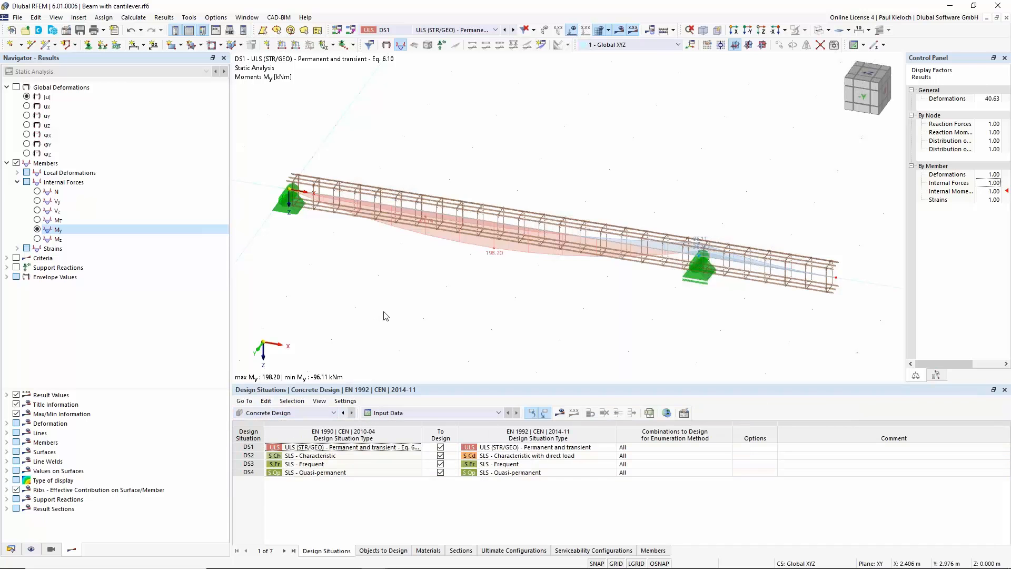
click(381, 551)
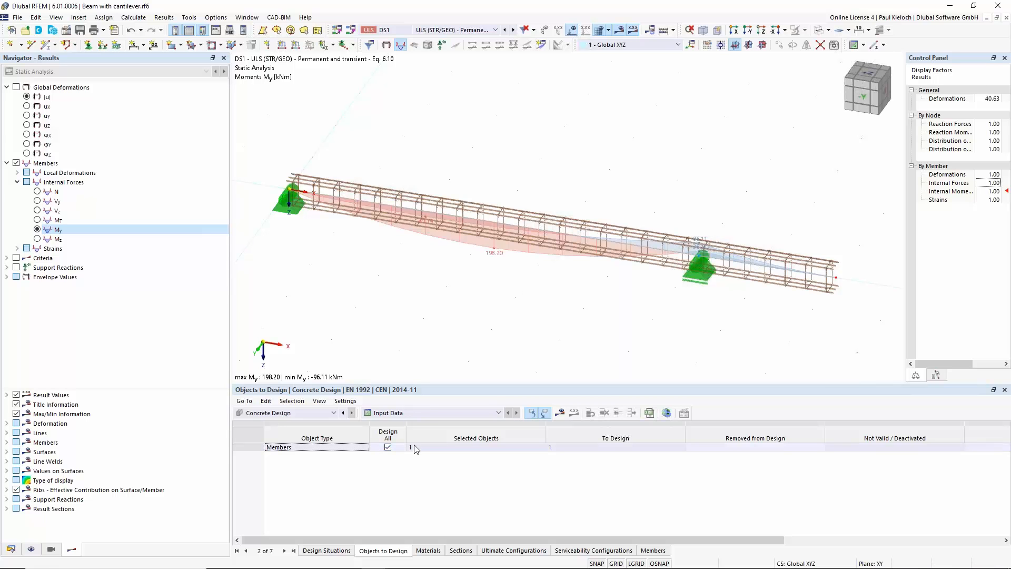
click(561, 414)
click(550, 336)
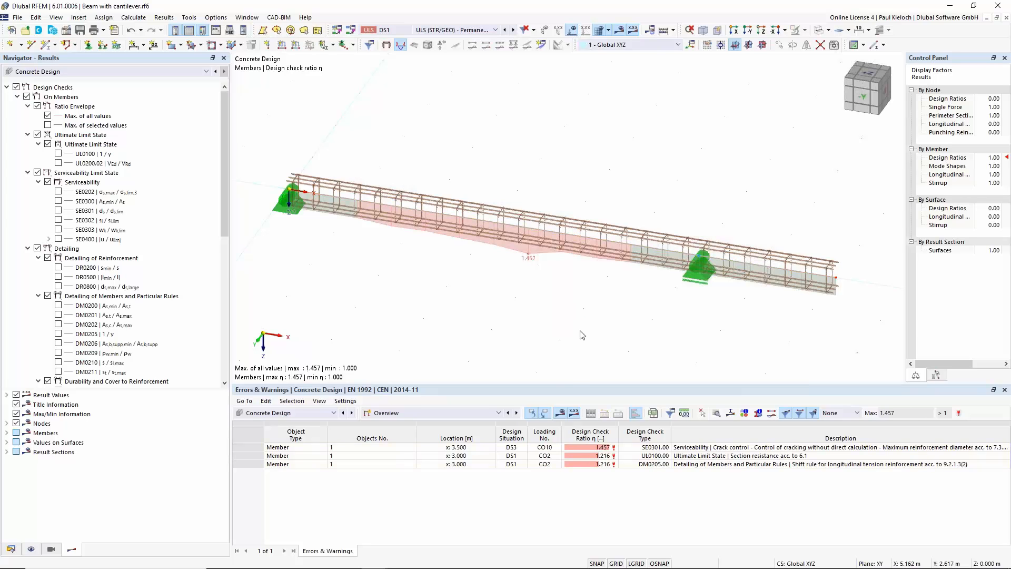
Examine the concrete design ratios on members by design situation and by member in an enlarged results table
drag(565, 382, 548, 365)
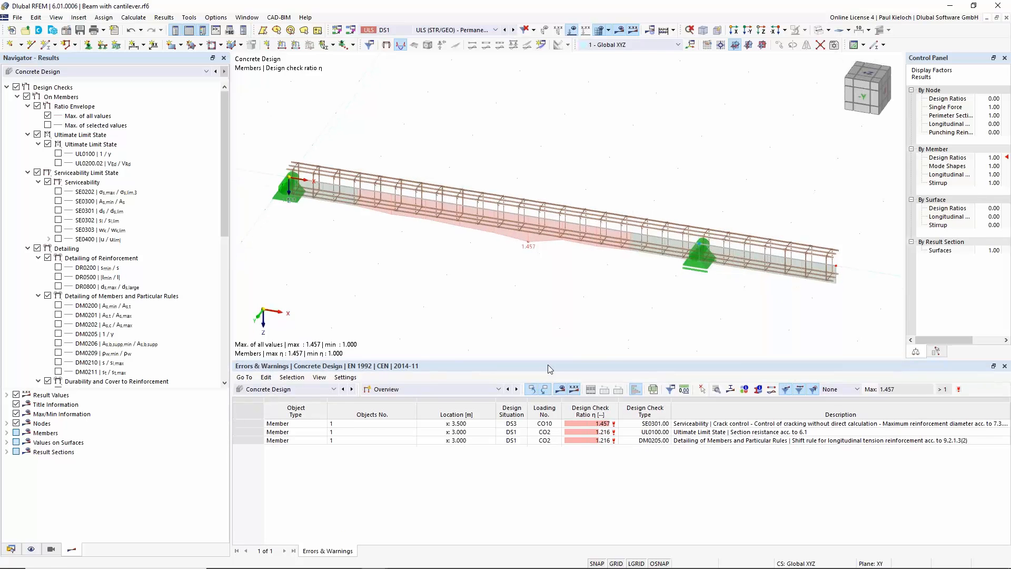
click(449, 391)
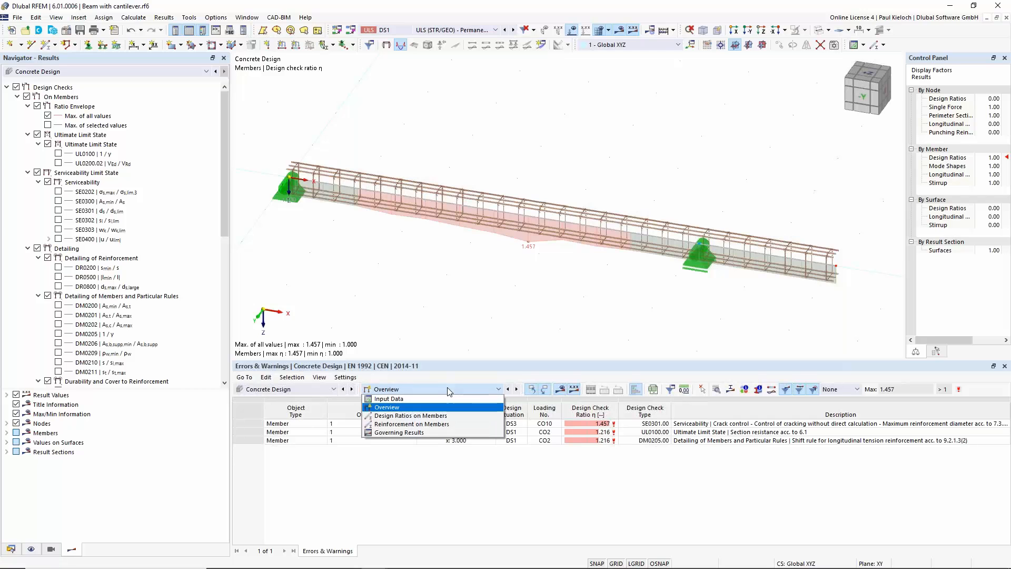
click(429, 416)
drag(483, 364, 487, 332)
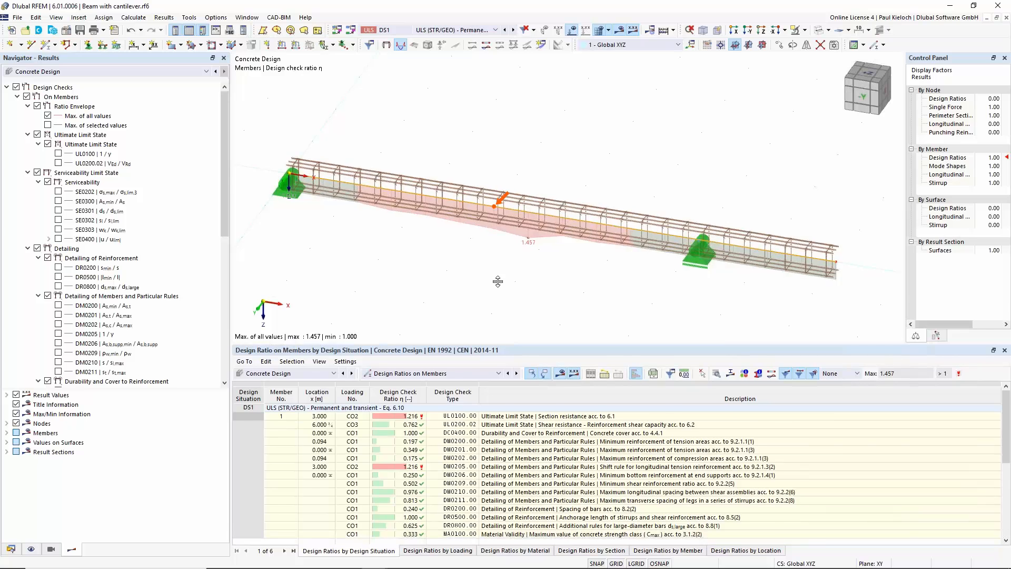
drag(498, 282, 498, 283)
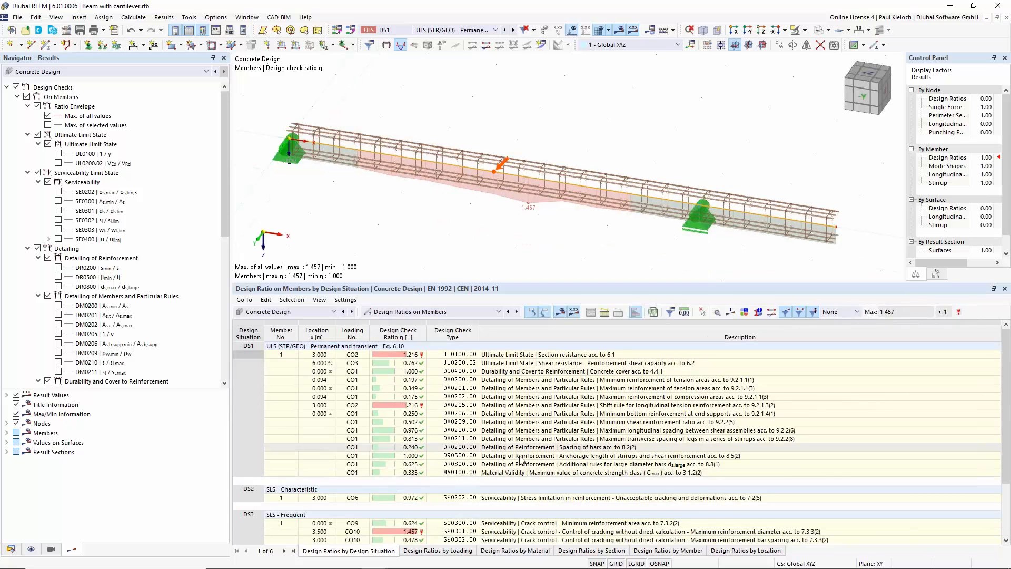
click(671, 551)
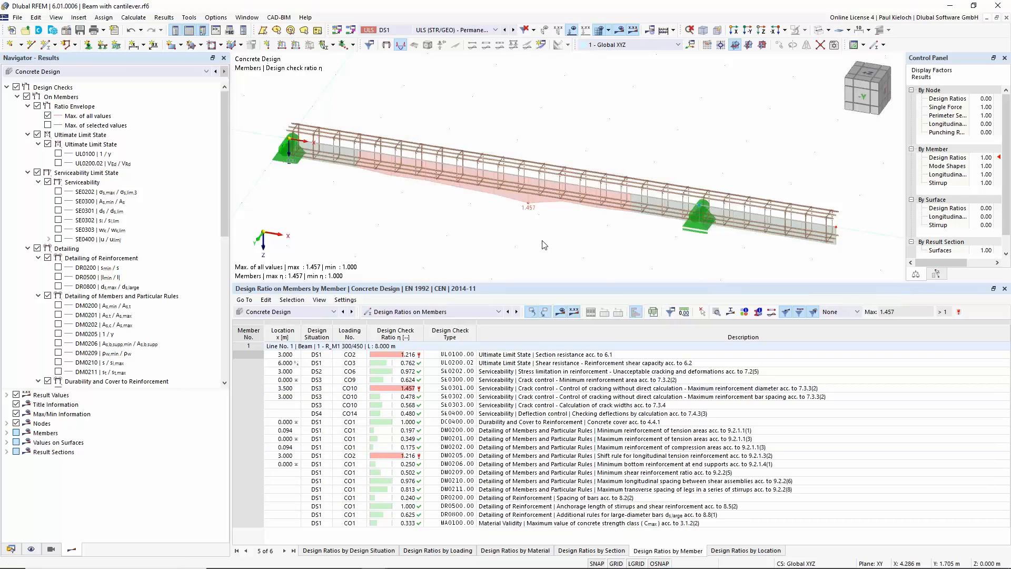
drag(563, 286, 578, 375)
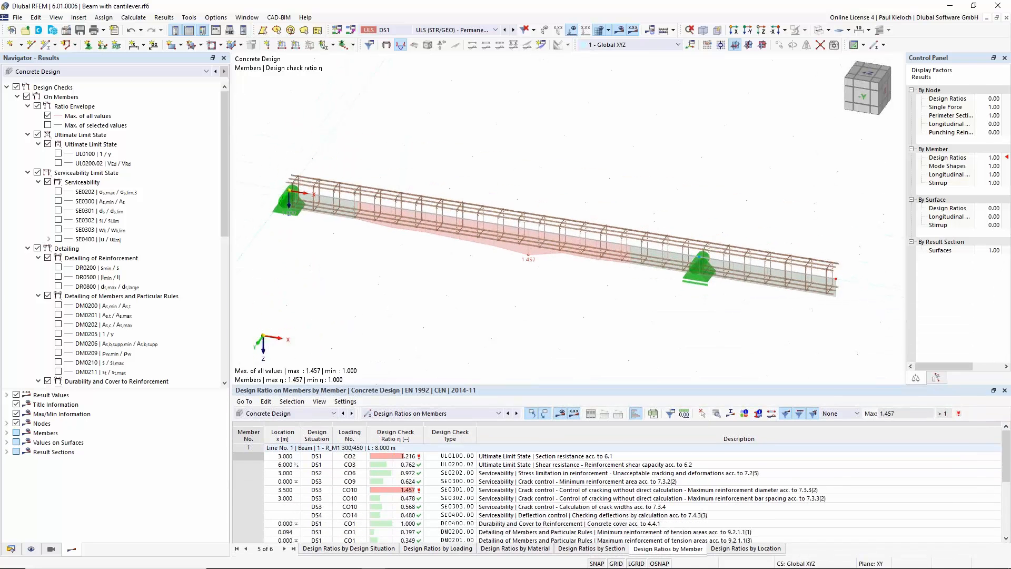
Edit member 1's concrete cover by creating a new concrete durability with carbonation exposure class XC3 – Moderate humidity
double_click(618, 241)
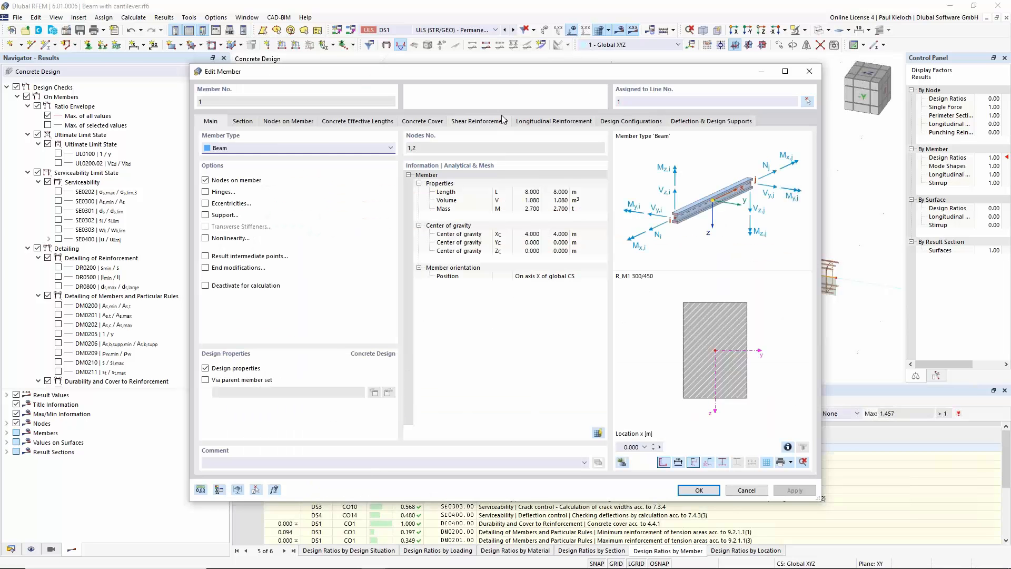
click(385, 123)
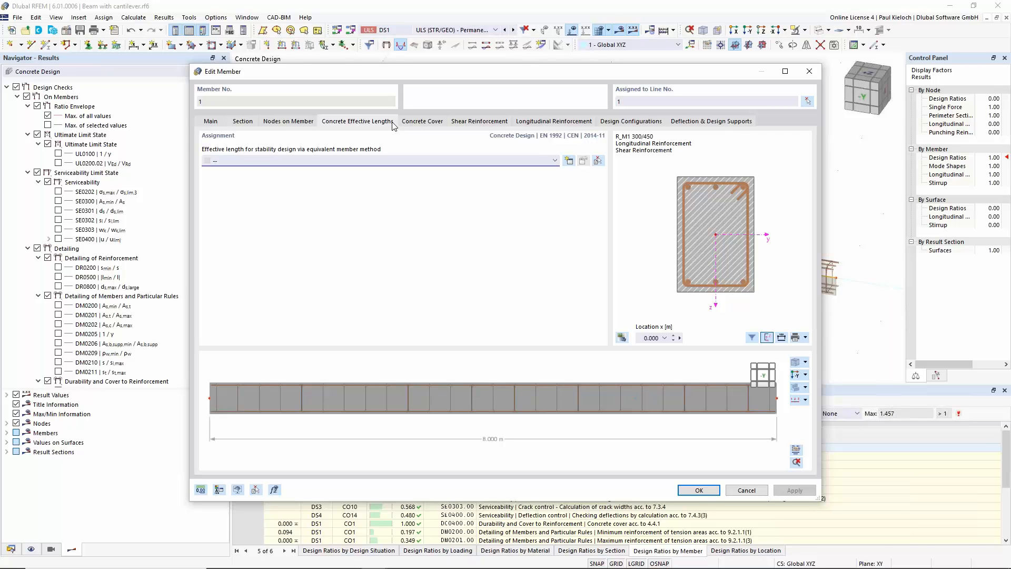
click(423, 123)
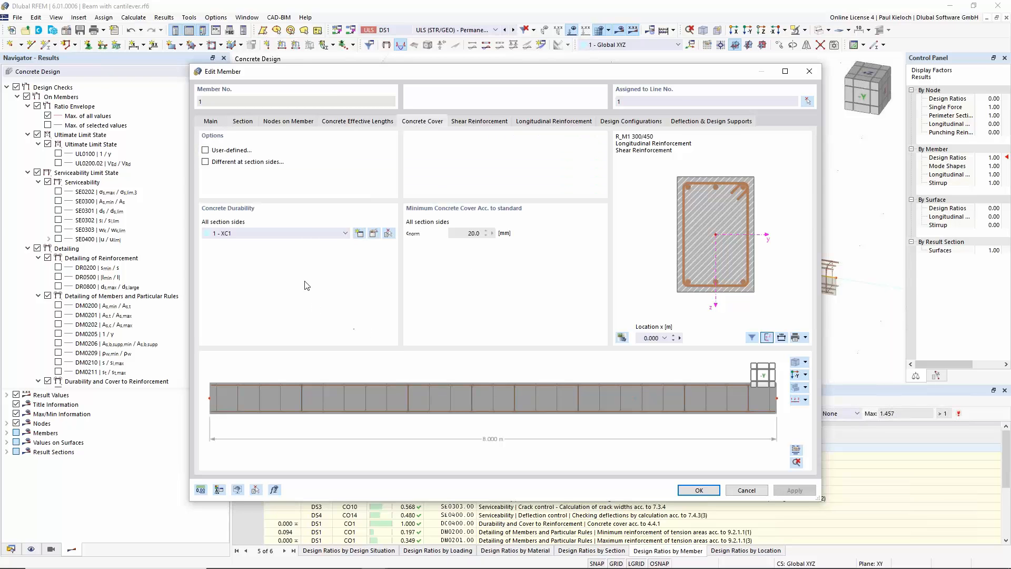
click(332, 234)
click(332, 234)
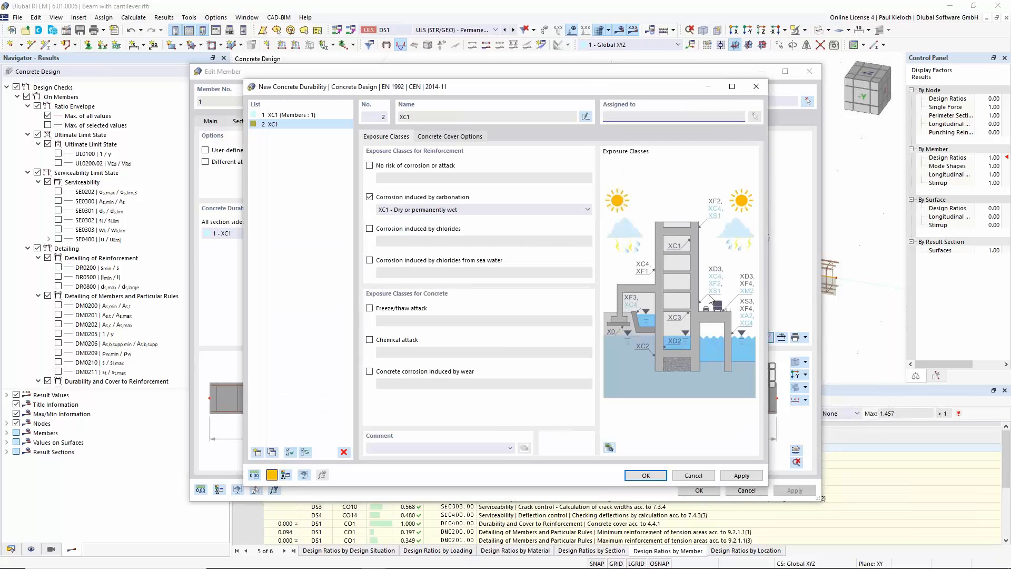
click(562, 211)
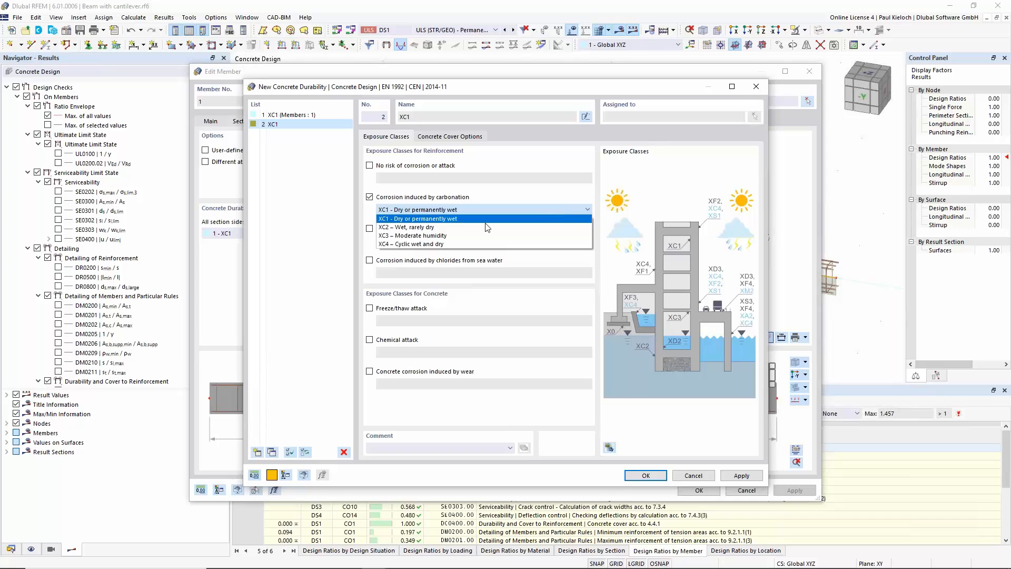
click(384, 237)
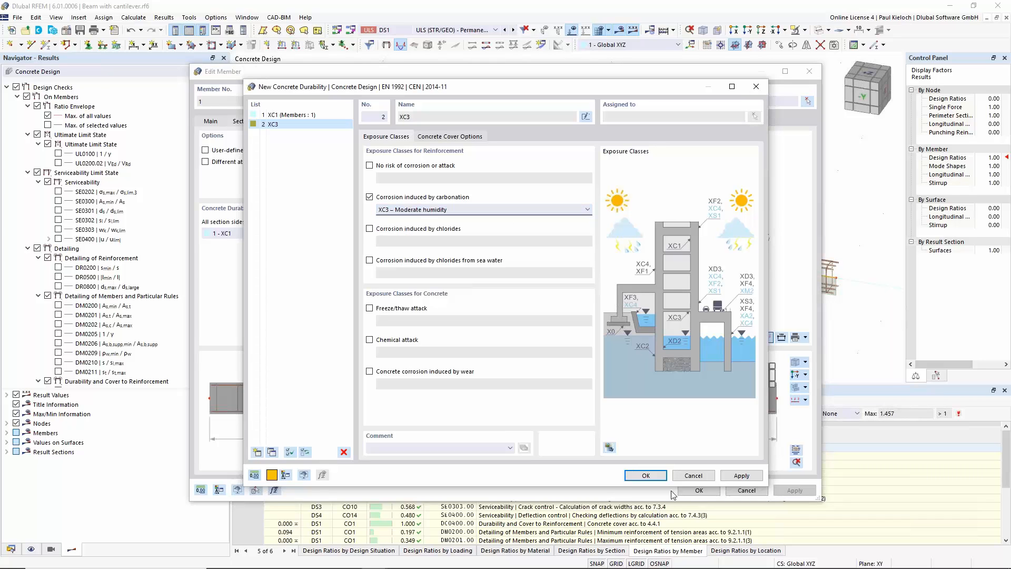
click(662, 477)
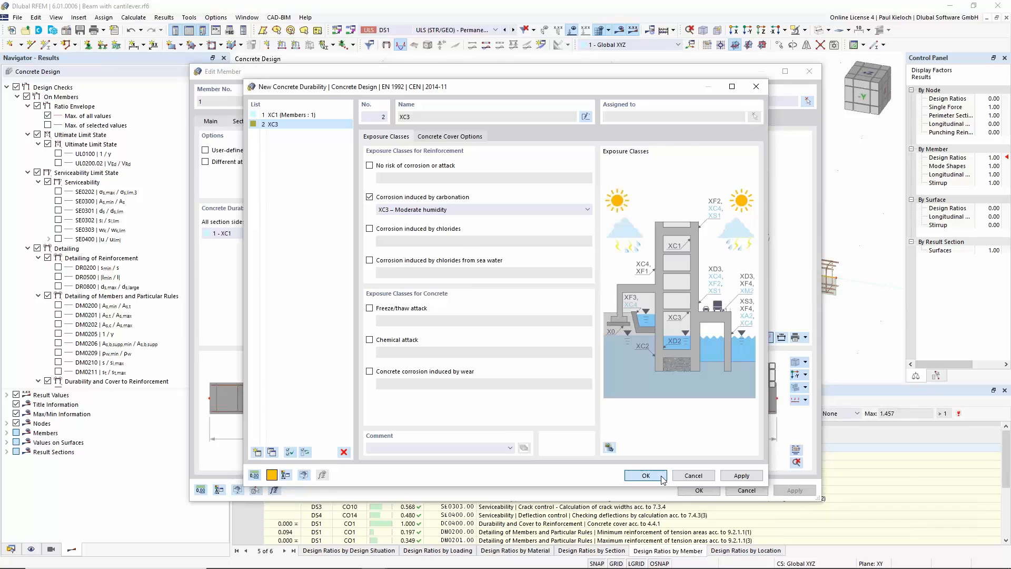
Compare the XC3 and XC1 concrete durabilities for member 1 and assign XC1 to all section sides
click(238, 234)
click(238, 242)
click(239, 237)
click(240, 250)
click(240, 234)
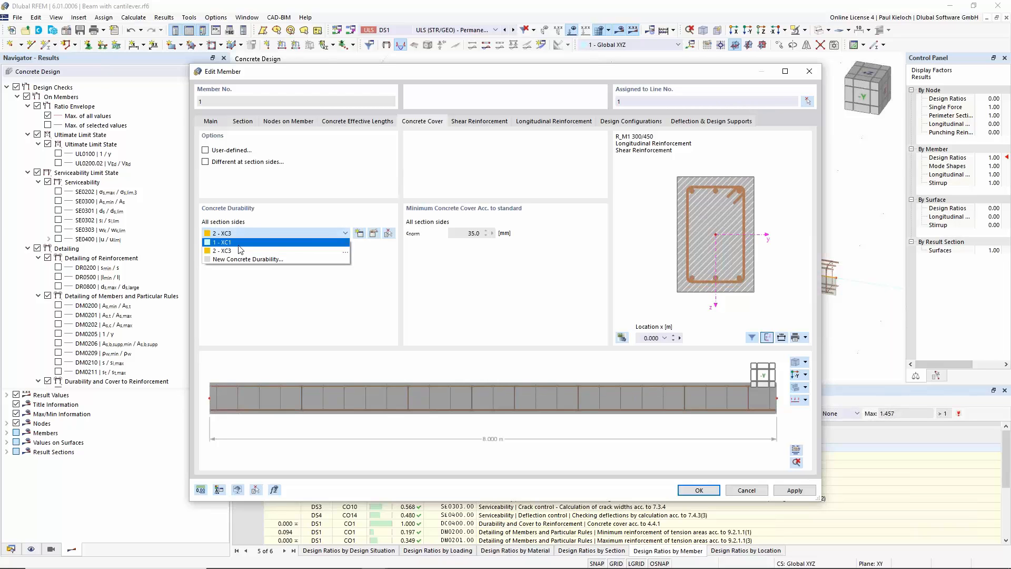
click(240, 243)
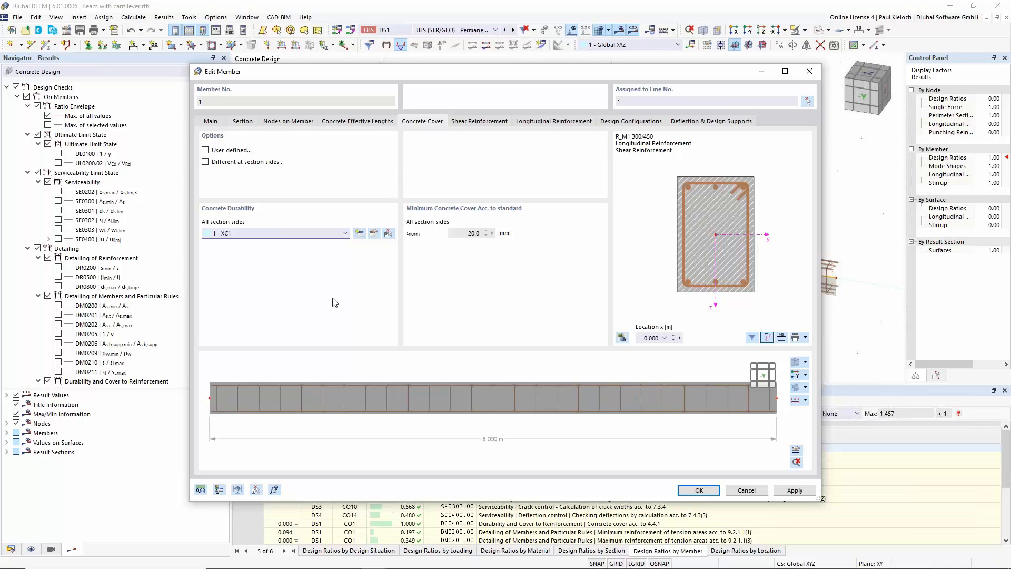
Allow different concrete durability at each section side and assign XC3 to the top section side
click(256, 165)
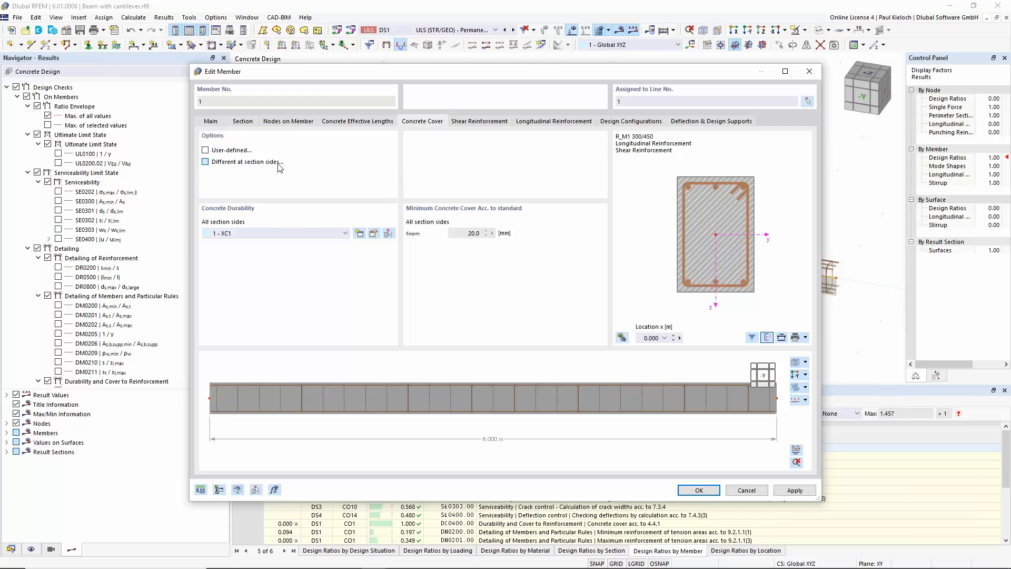
click(332, 235)
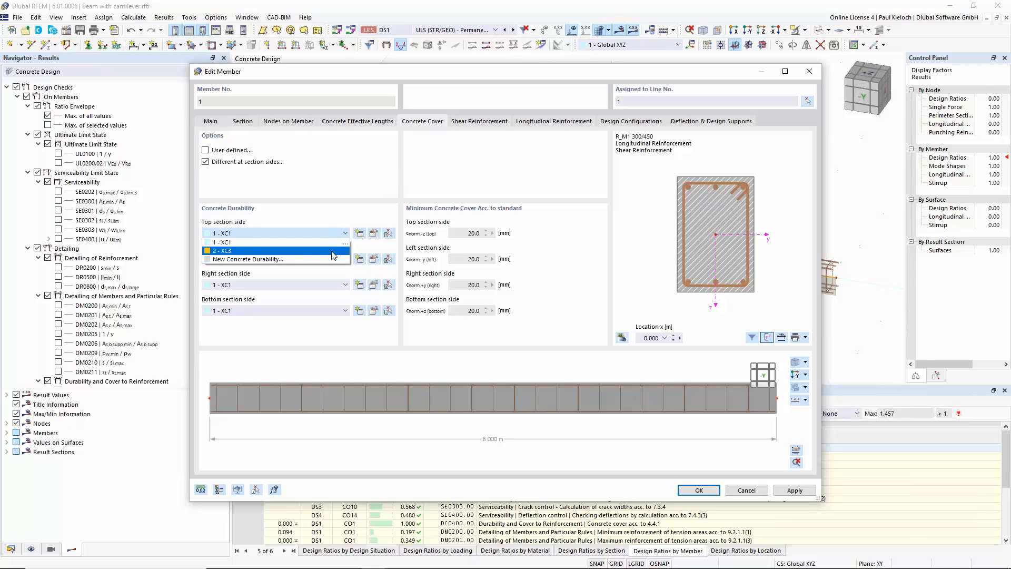
click(323, 251)
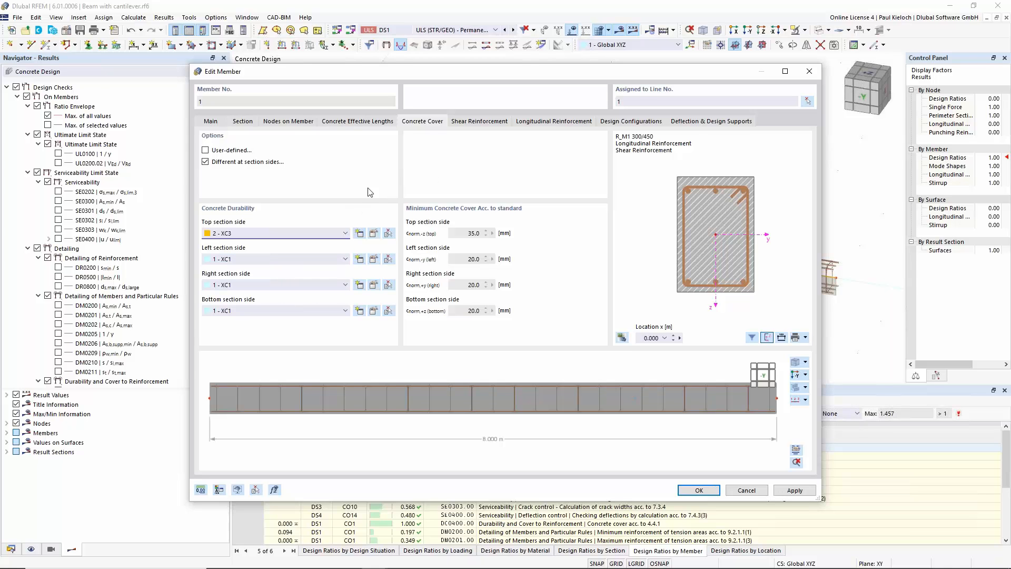
Set the stirrup distance of member 1's shear reinforcement to 0.1 m
click(488, 121)
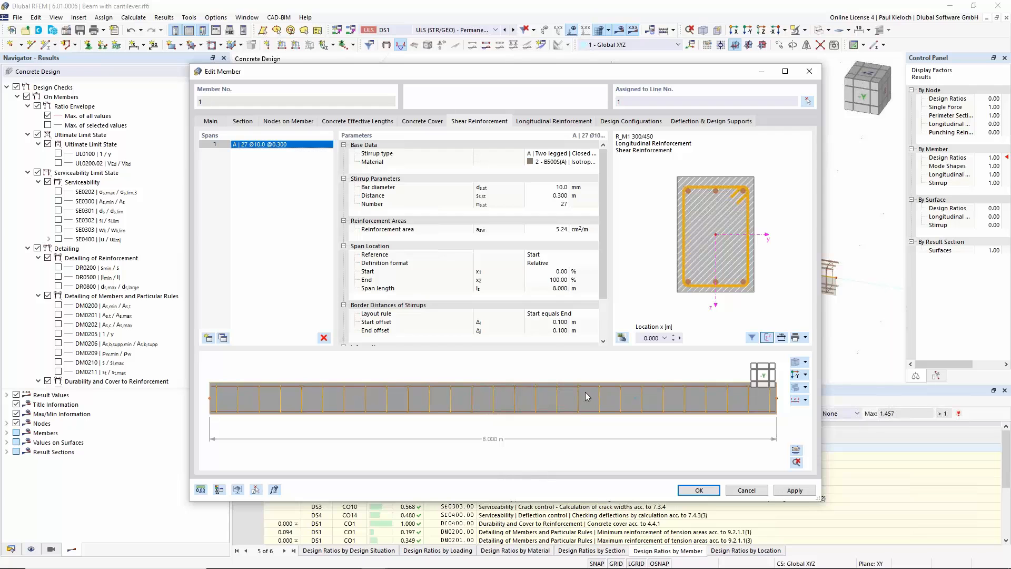
click(552, 196)
text(0.1)
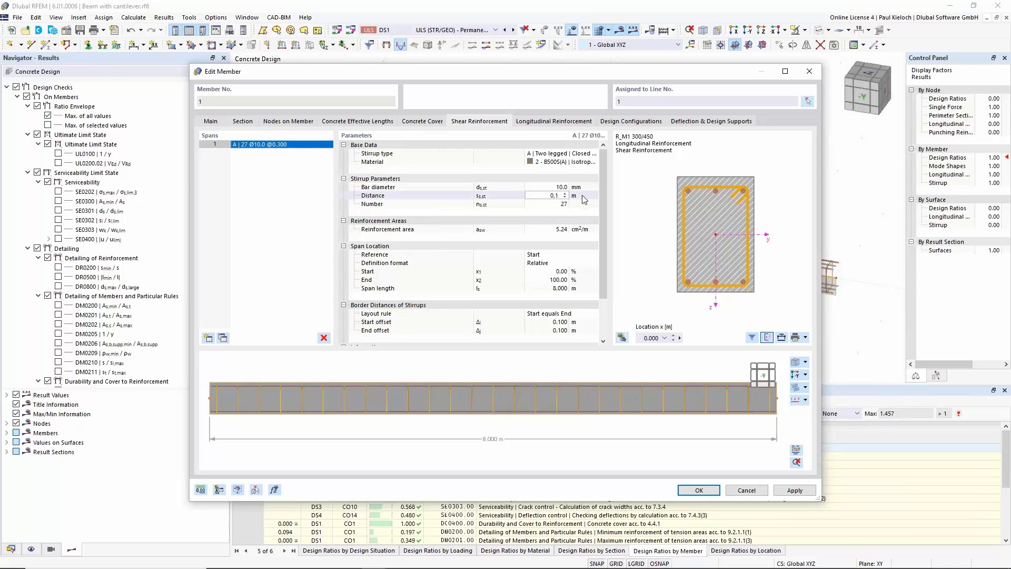
click(583, 196)
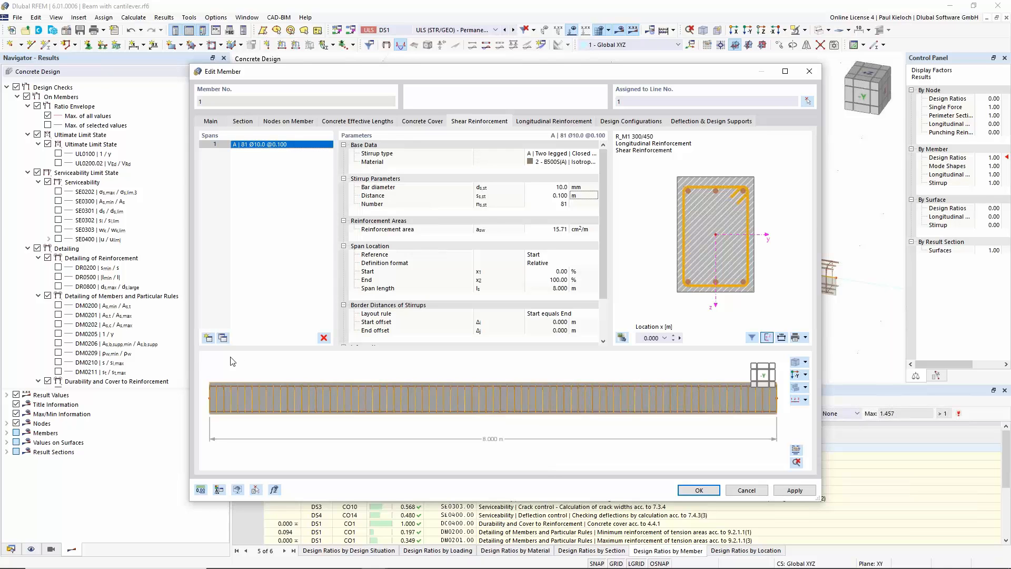
Add three more stirrup spans so the shear reinforcement is divided into four spans
click(209, 338)
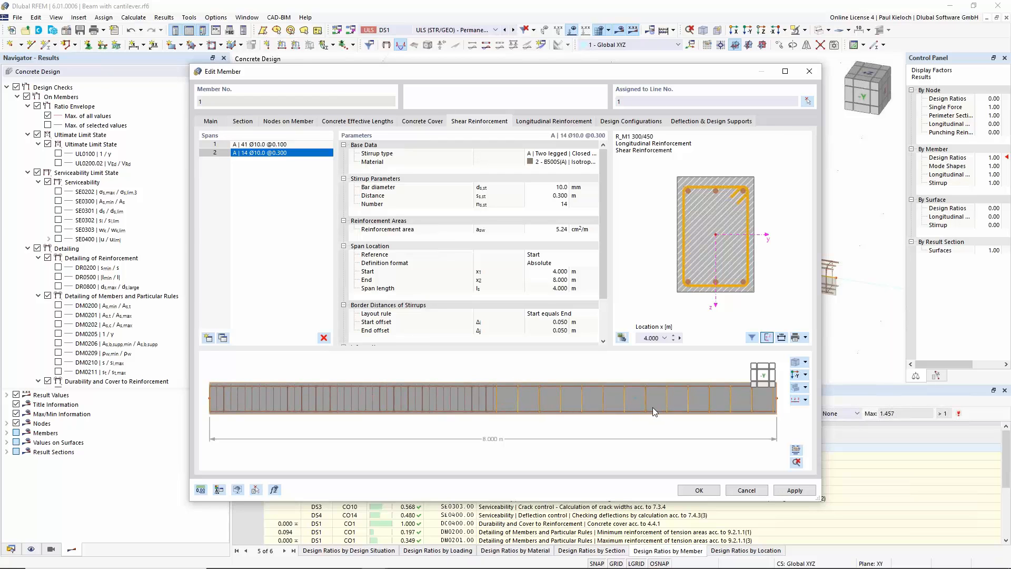
click(209, 338)
click(209, 338)
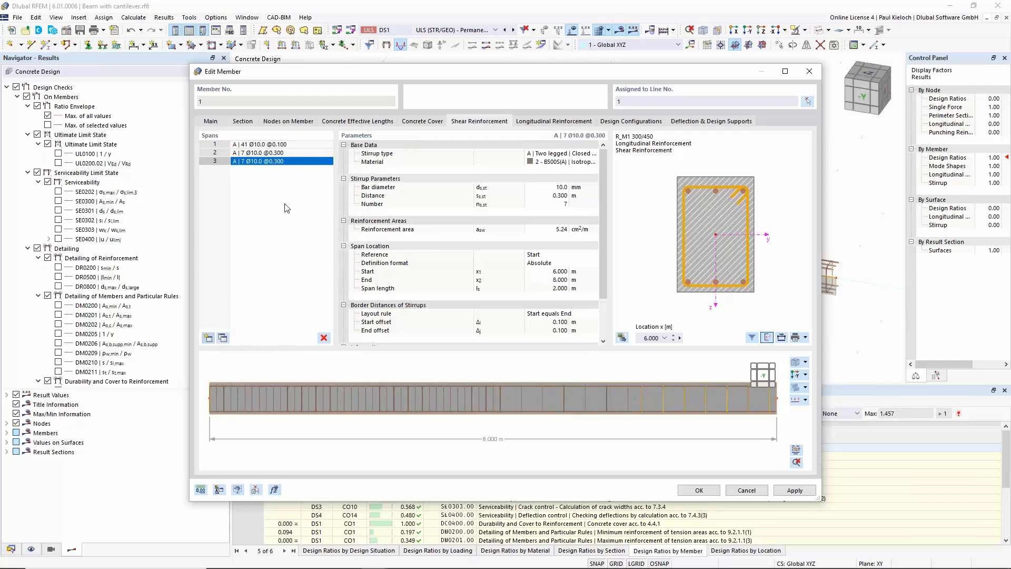
Set the end of the first stirrup span to 1.5 m, keeping the absolute definition format
click(308, 154)
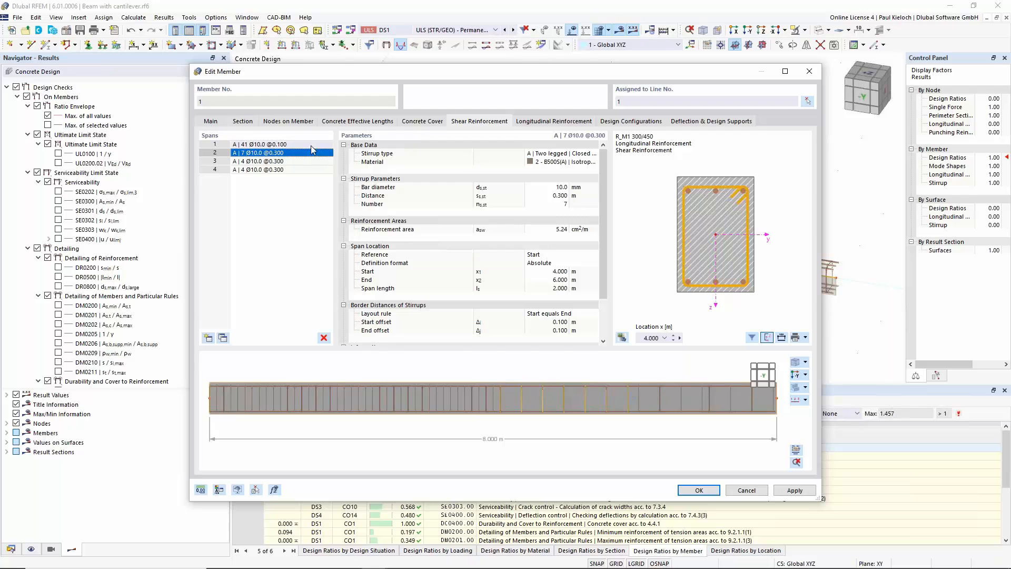
click(308, 144)
click(550, 263)
click(549, 265)
click(546, 271)
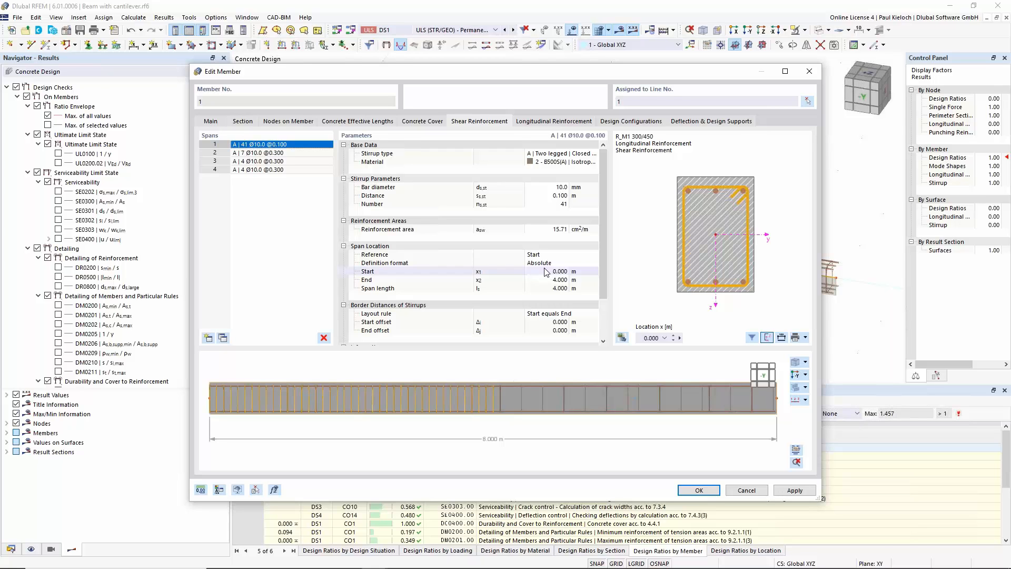
click(543, 279)
text(1.5)
click(589, 281)
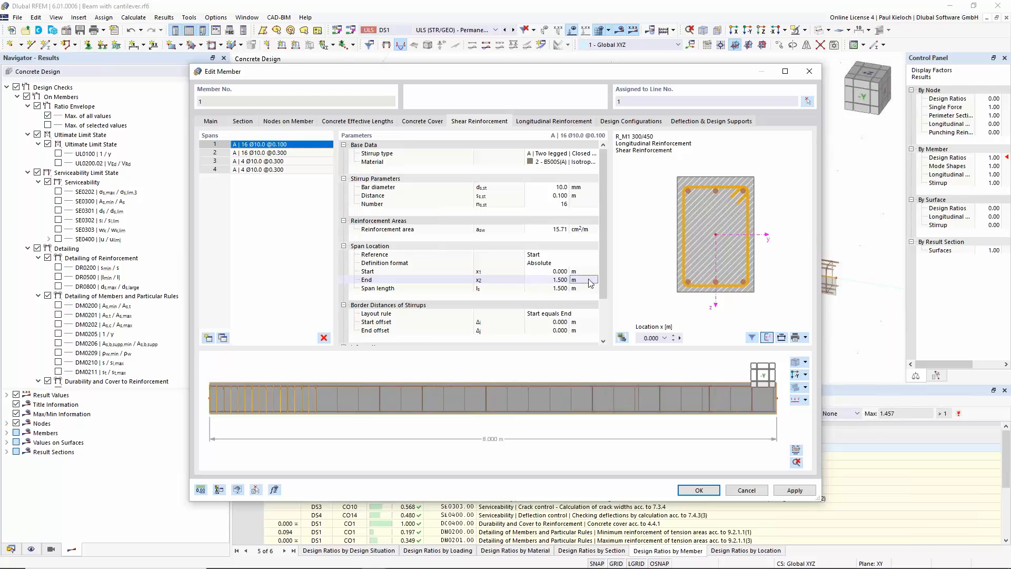
Give the second stirrup span a stirrup distance of 0.2 m and an end location of 5 m
click(316, 153)
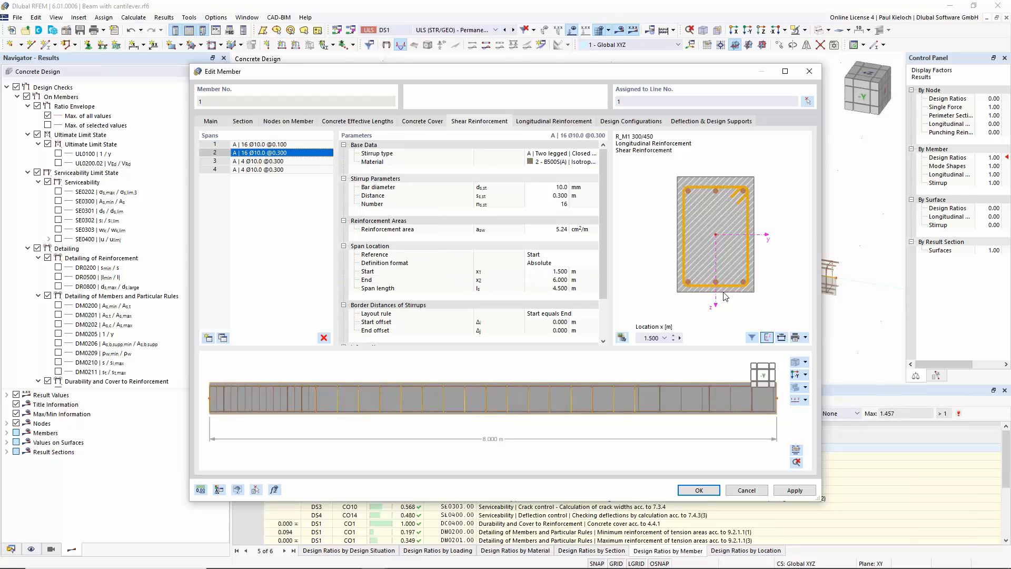
click(554, 196)
click(554, 196)
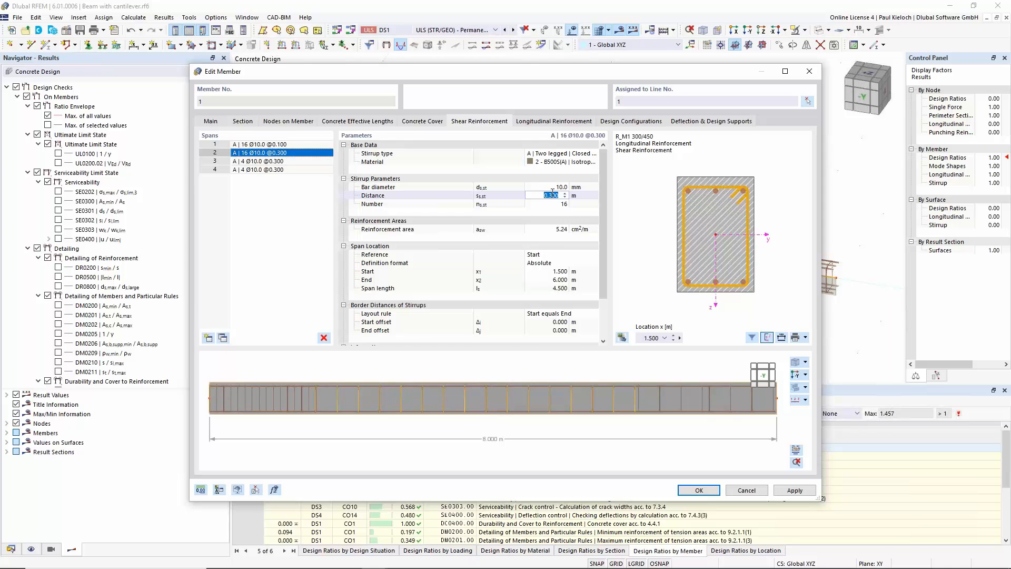
text(,2)
key(Tab)
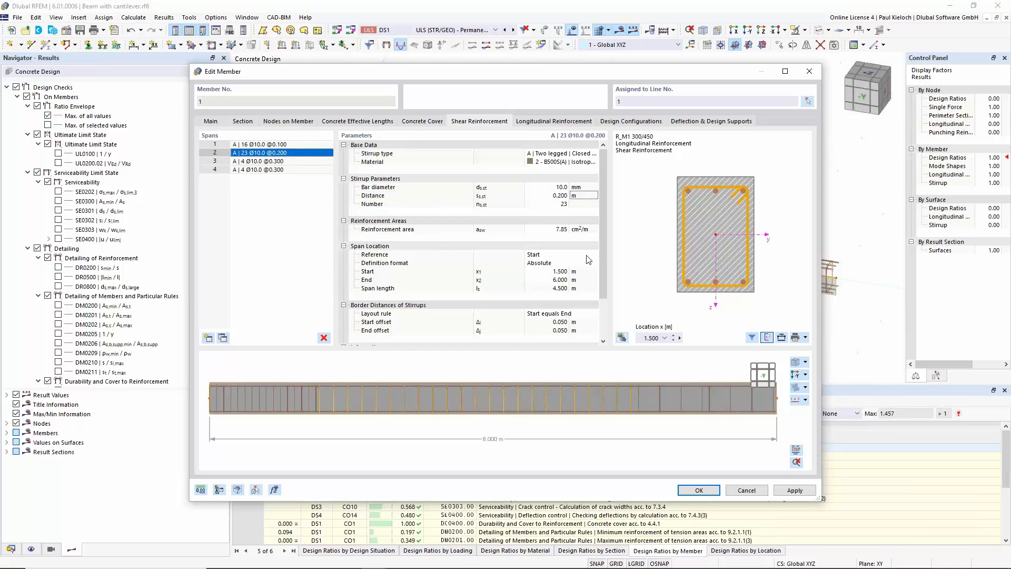
click(557, 281)
text(5)
key(Tab)
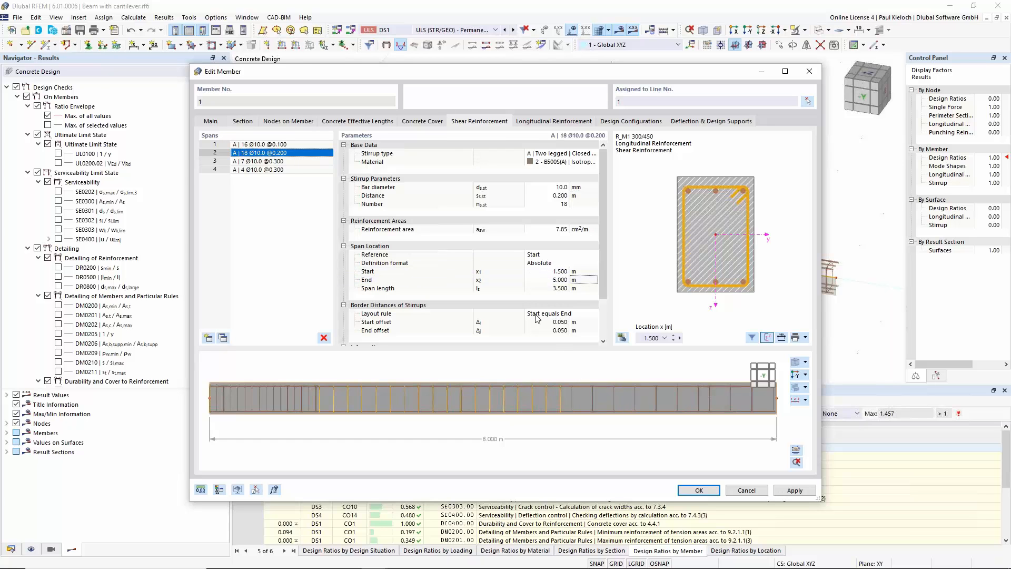
Set the stirrup distance of the third span to 0.1 m
click(294, 160)
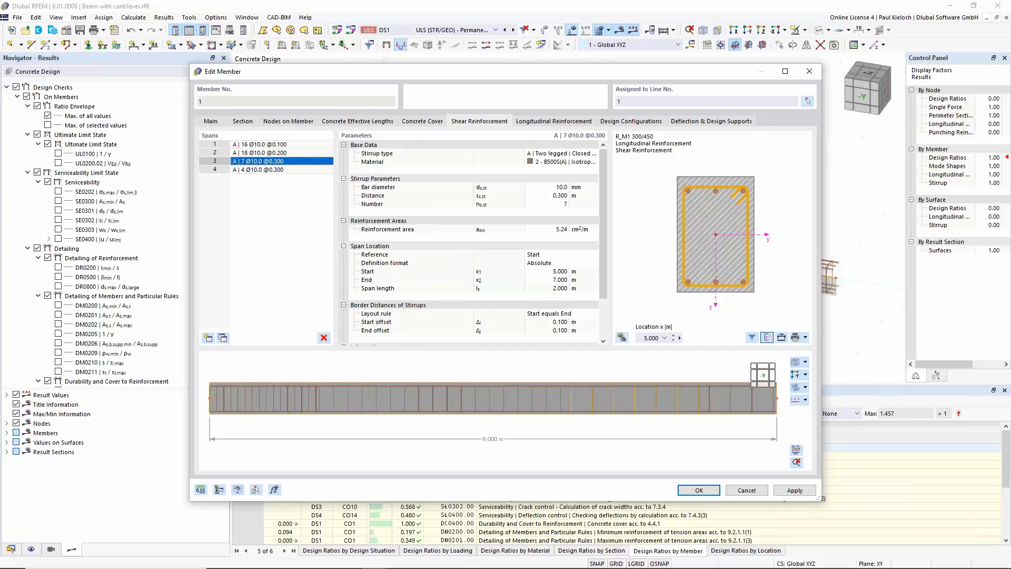
click(577, 198)
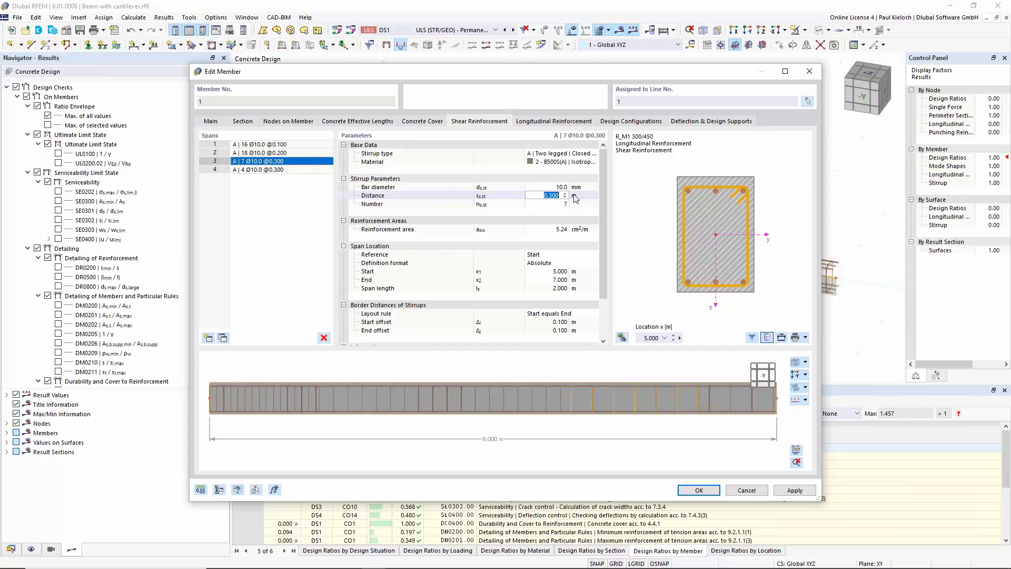
text(0.1)
key(Tab)
Set the stirrup distance of the fourth span to 0.2 m and apply the shear reinforcement changes
click(316, 171)
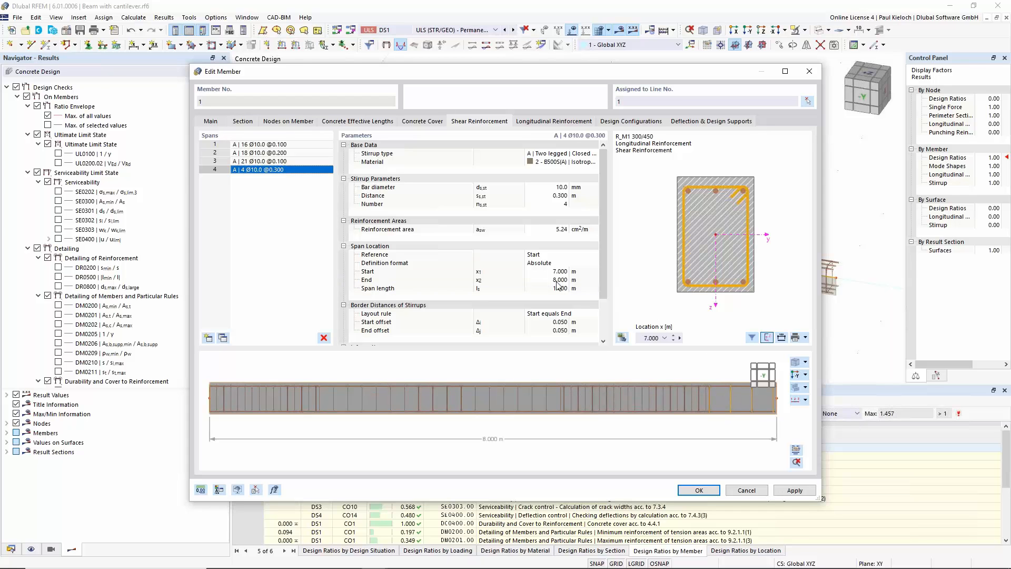
click(567, 195)
text(0.2)
click(584, 197)
click(807, 491)
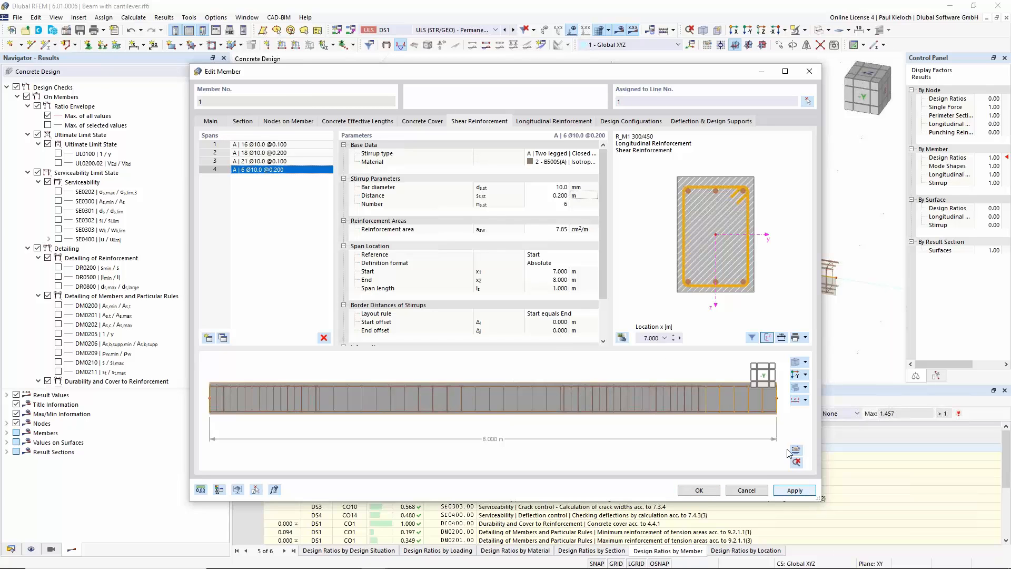
Change the rebar type of member 1's longitudinal reinforcement to Unsymmetrical
click(548, 122)
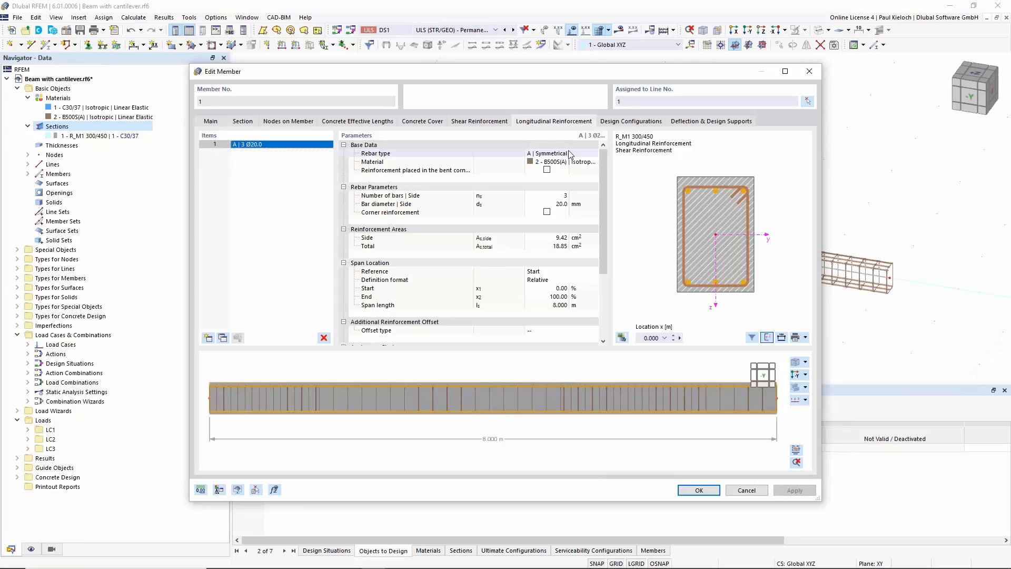
click(588, 153)
click(594, 154)
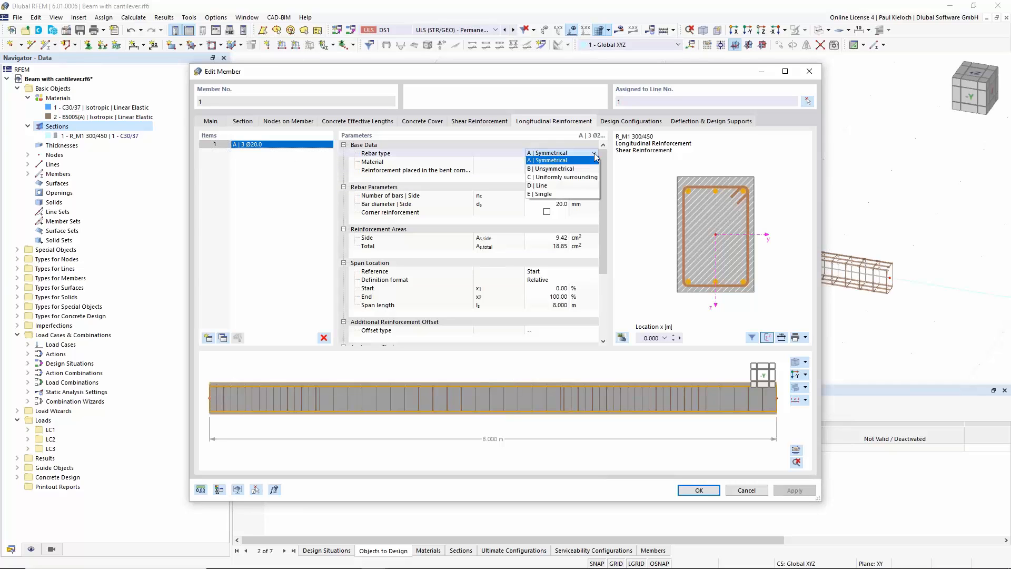
click(554, 168)
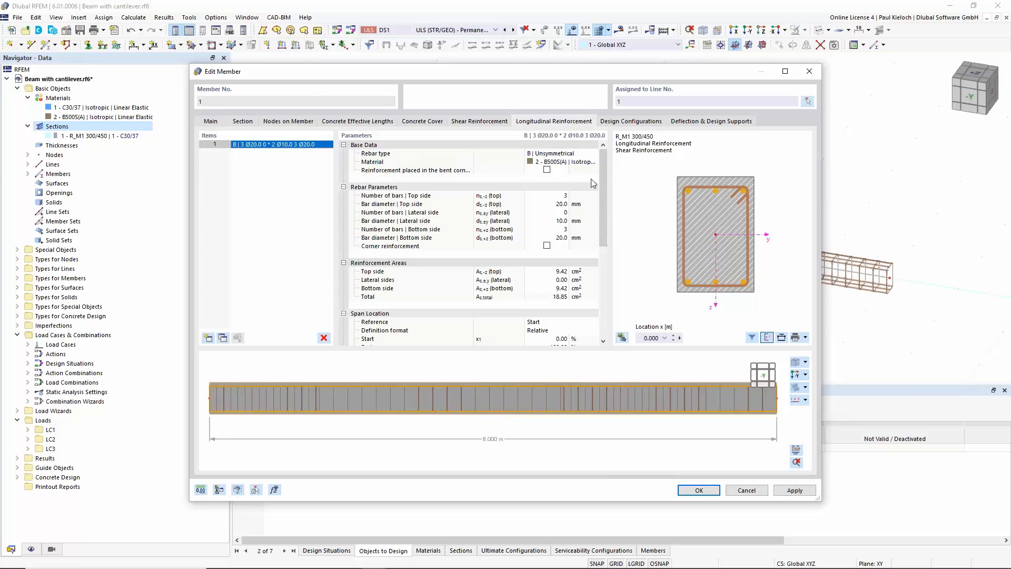
Define the top side longitudinal reinforcement as 4 bars with a 14 mm diameter
click(550, 203)
text(4)
click(548, 196)
text(4)
key(Tab)
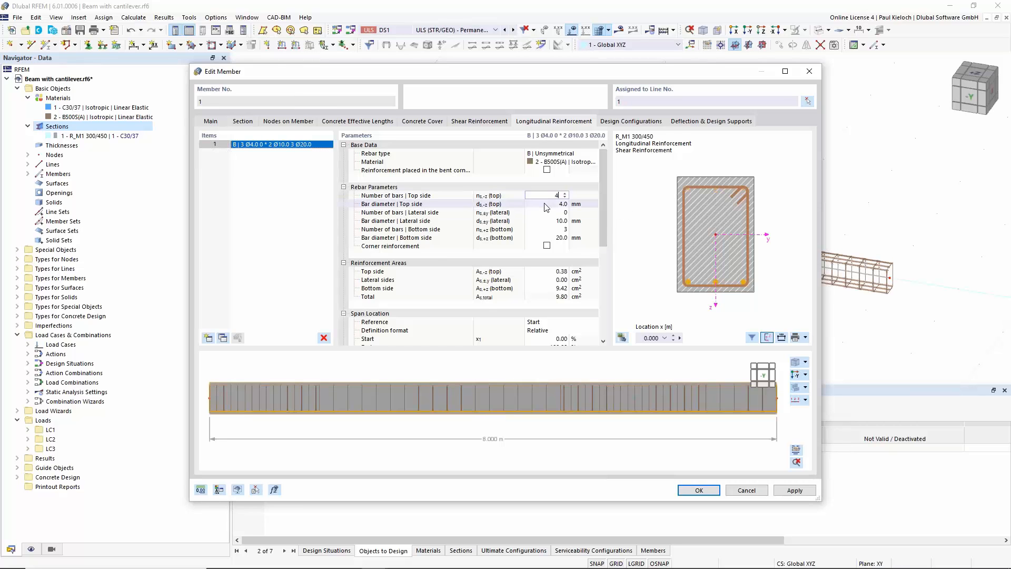
text(14)
click(583, 204)
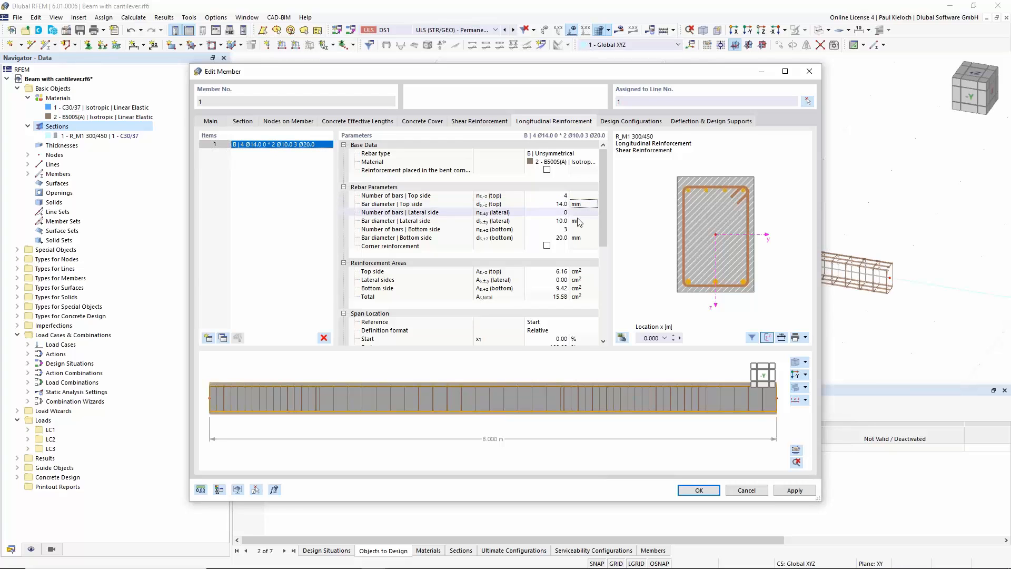
Set 2 bars on the lateral side and 4 bars on the bottom side, and apply the longitudinal reinforcement changes
click(577, 214)
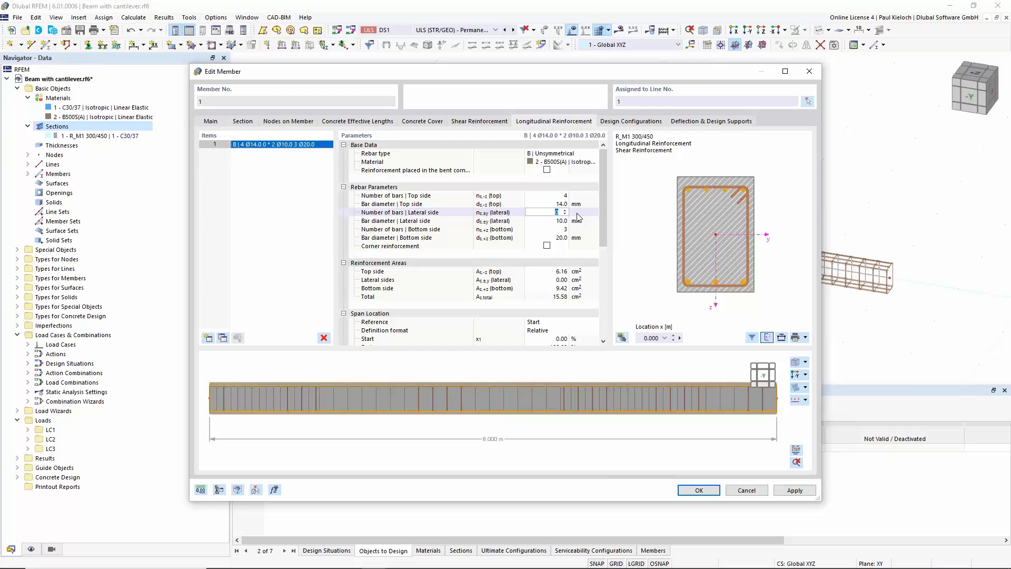
text(2)
key(Tab)
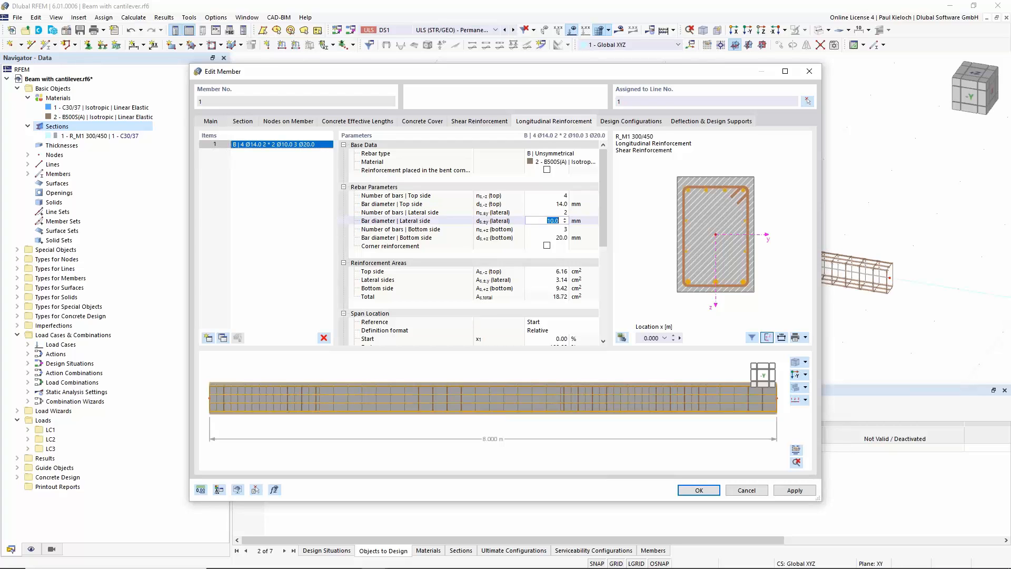
key(Tab)
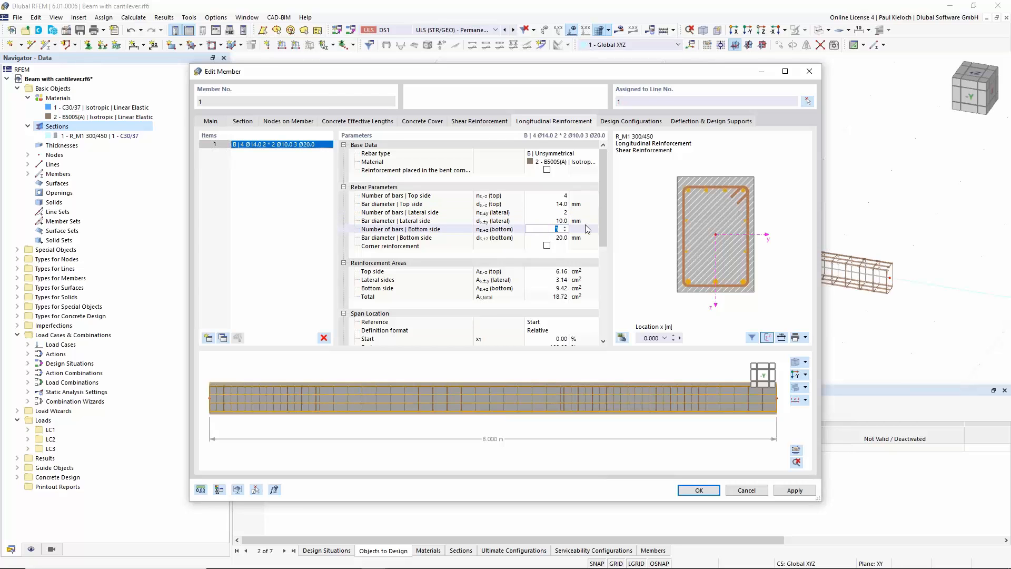
text(4)
click(593, 229)
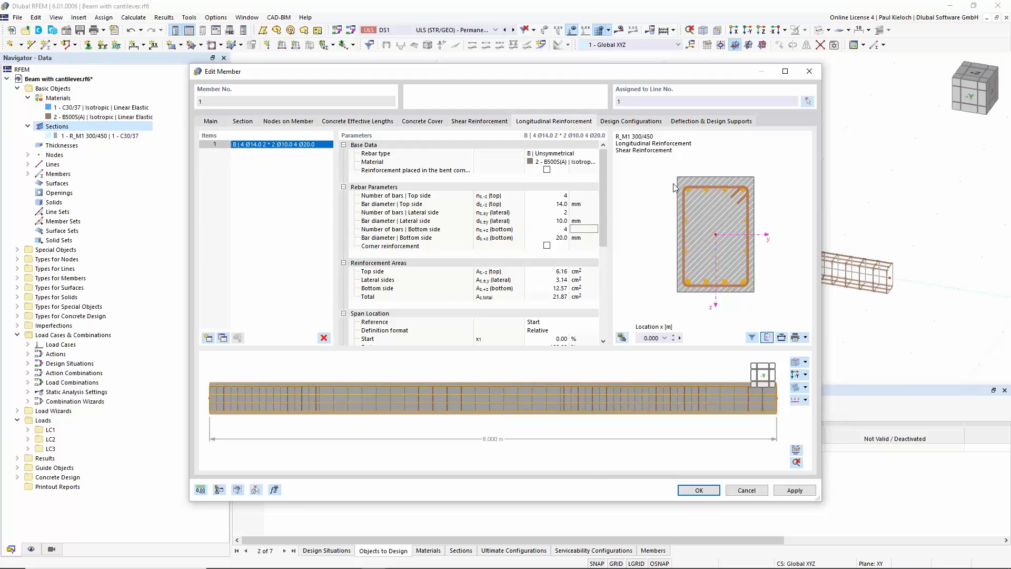
click(587, 222)
click(785, 491)
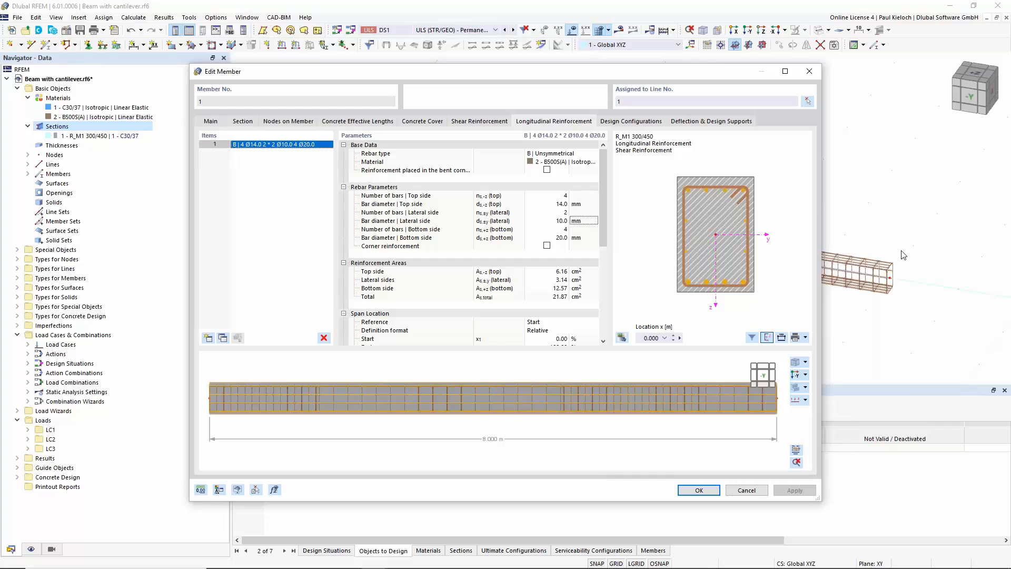
Examine the ultimate configuration settings assigned to member 1 for concrete design and leave them without changes
drag(724, 75, 668, 77)
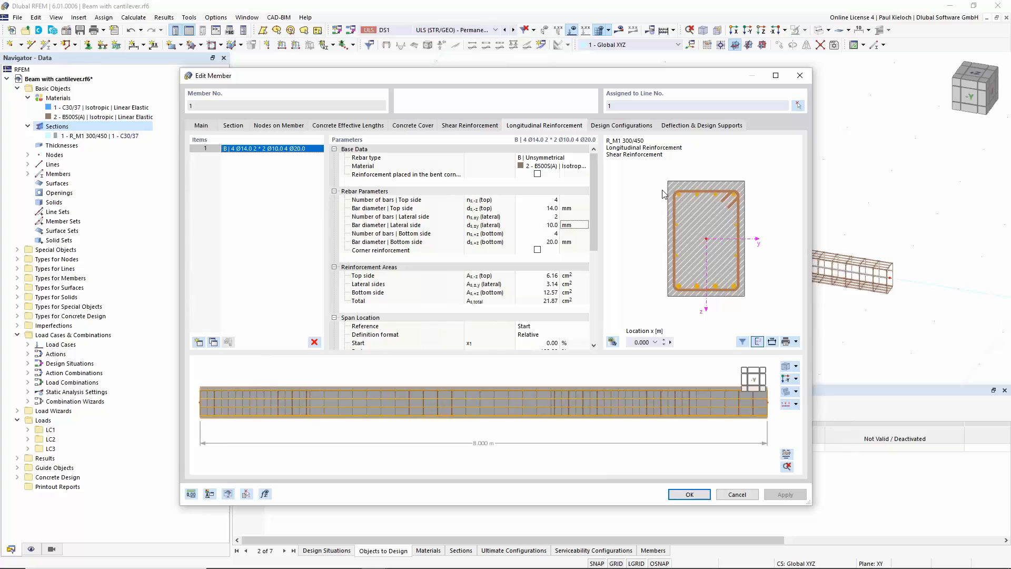
click(628, 130)
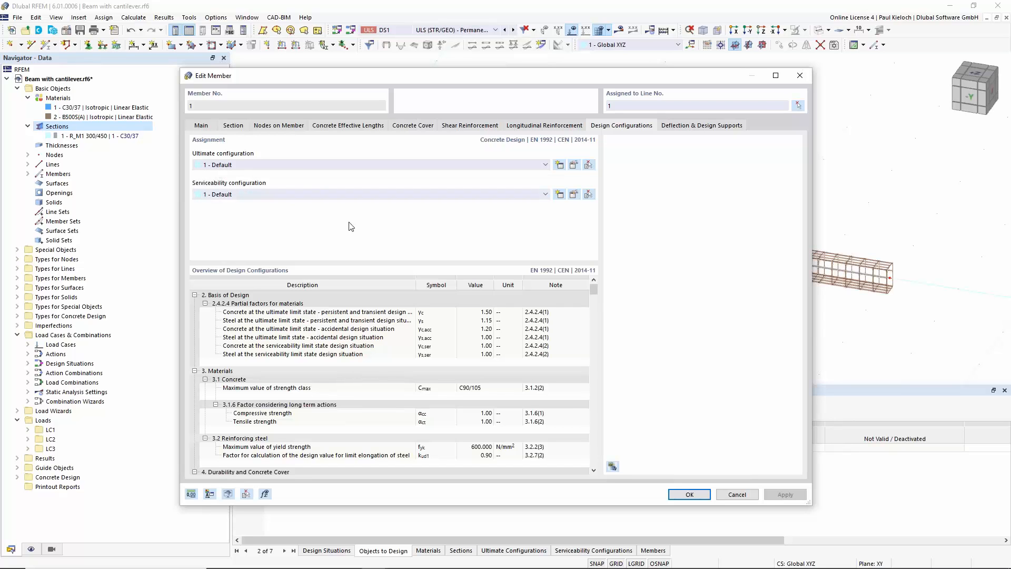
click(574, 165)
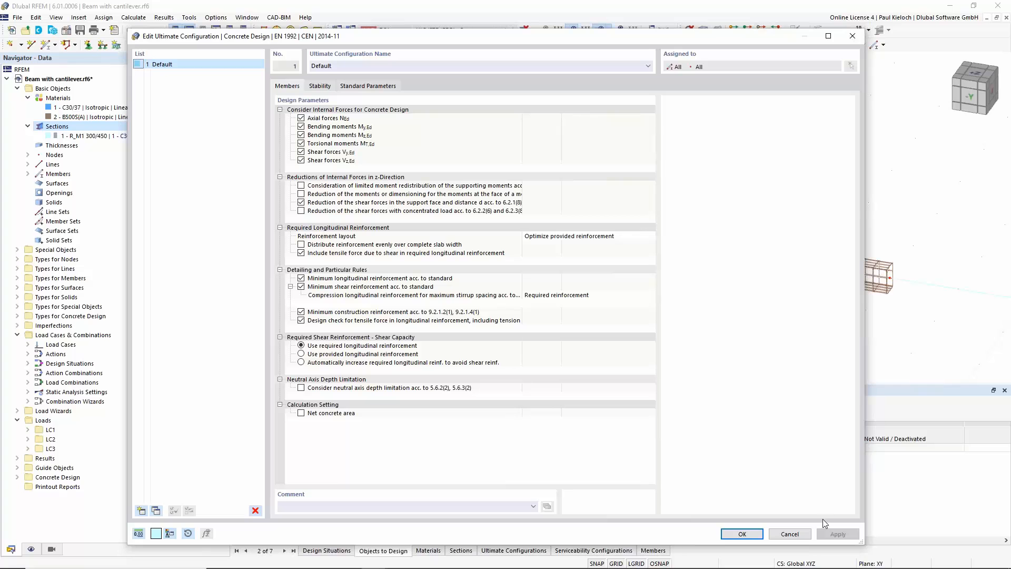
click(790, 534)
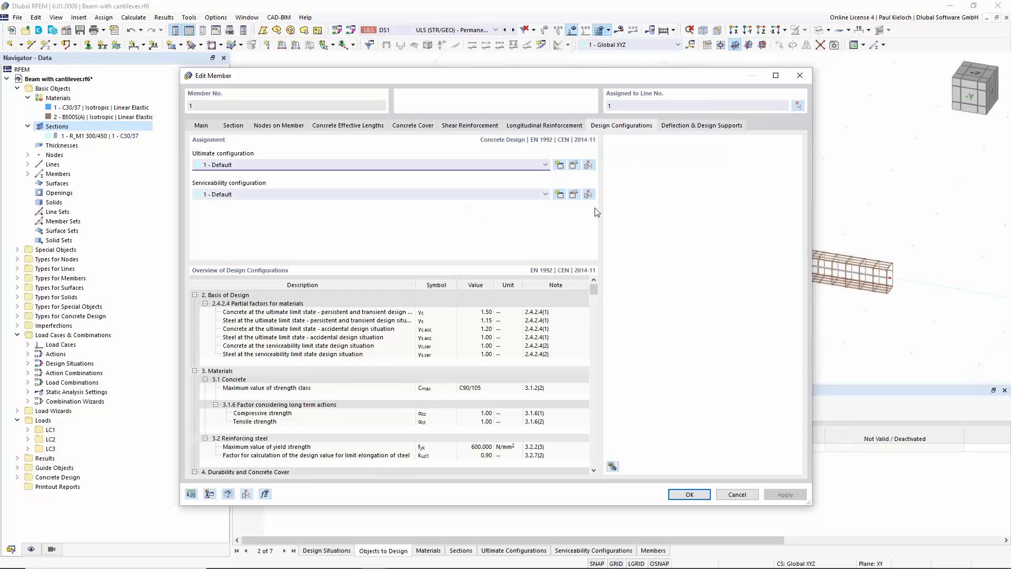
Create a new design support of type Concrete and assign it to the start of member 1
click(693, 129)
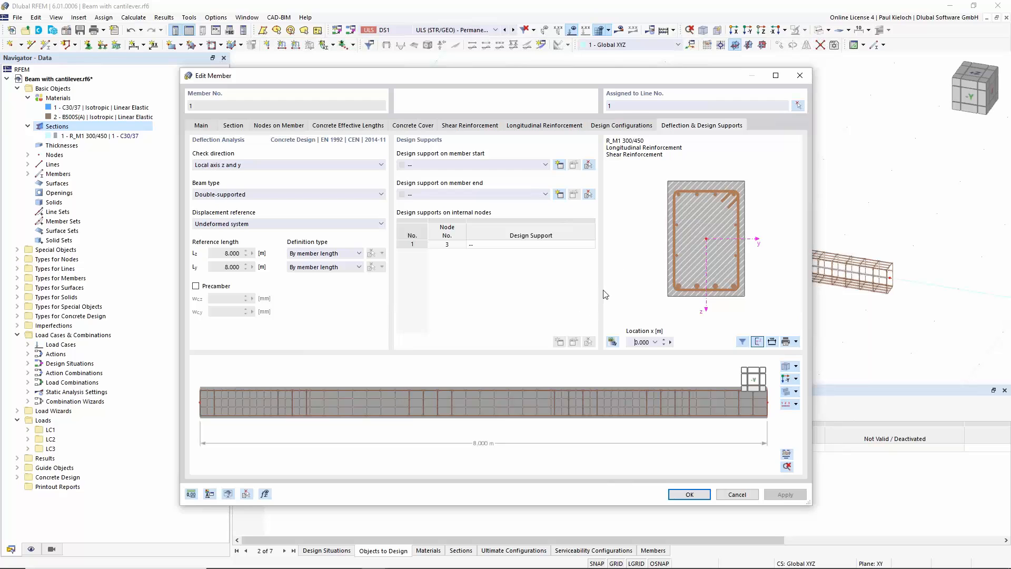
click(529, 165)
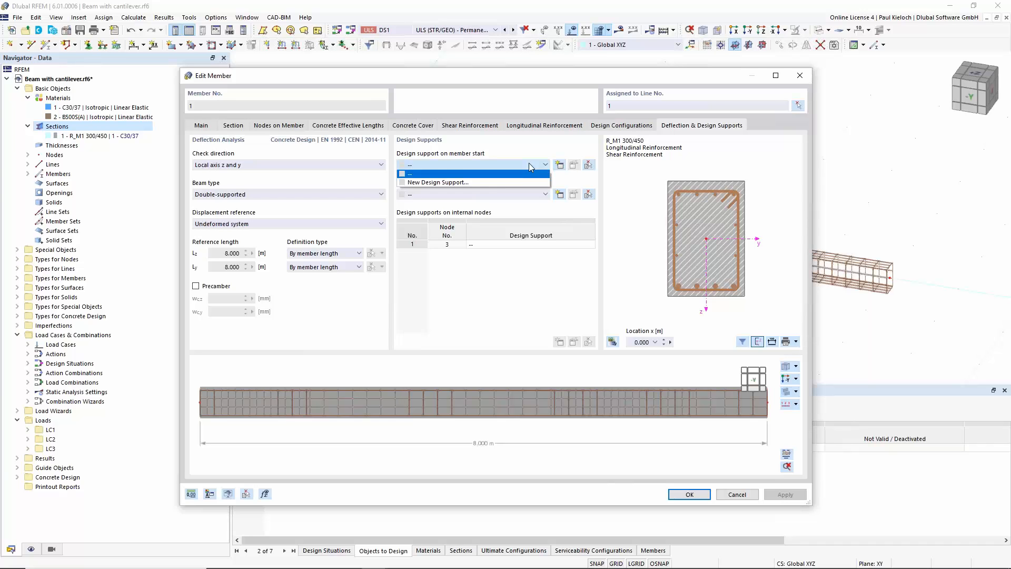
click(497, 182)
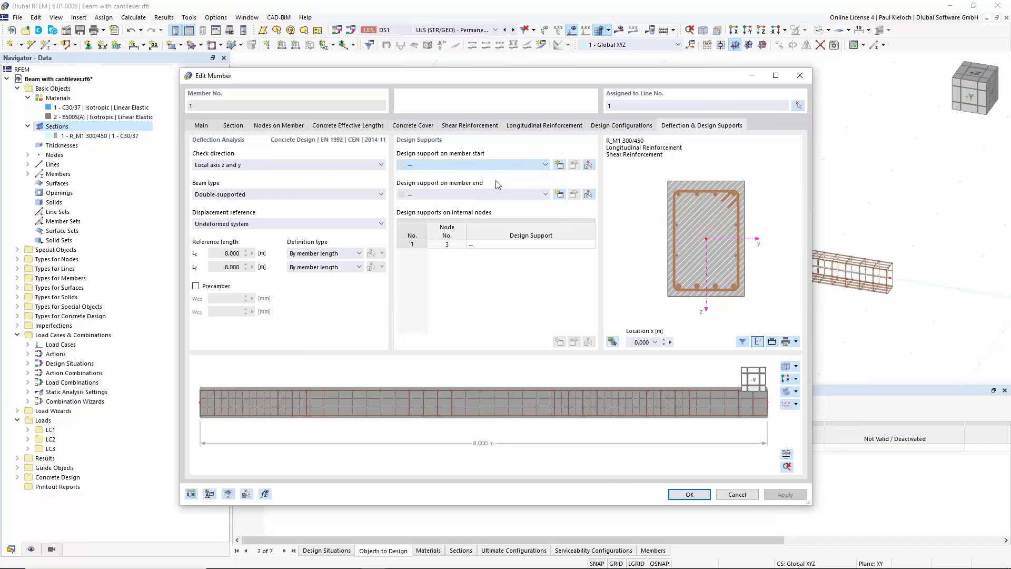
click(363, 193)
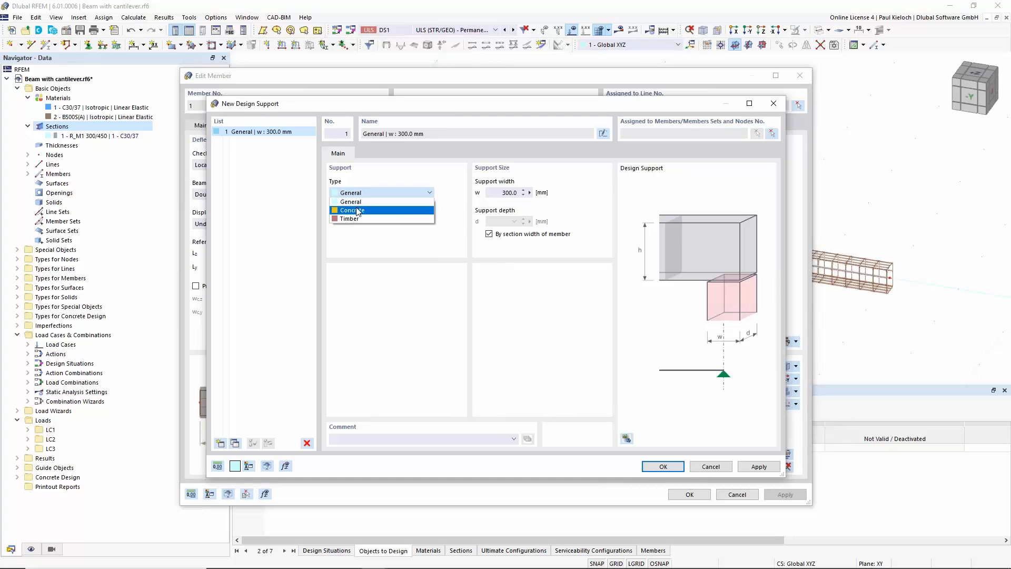
click(357, 211)
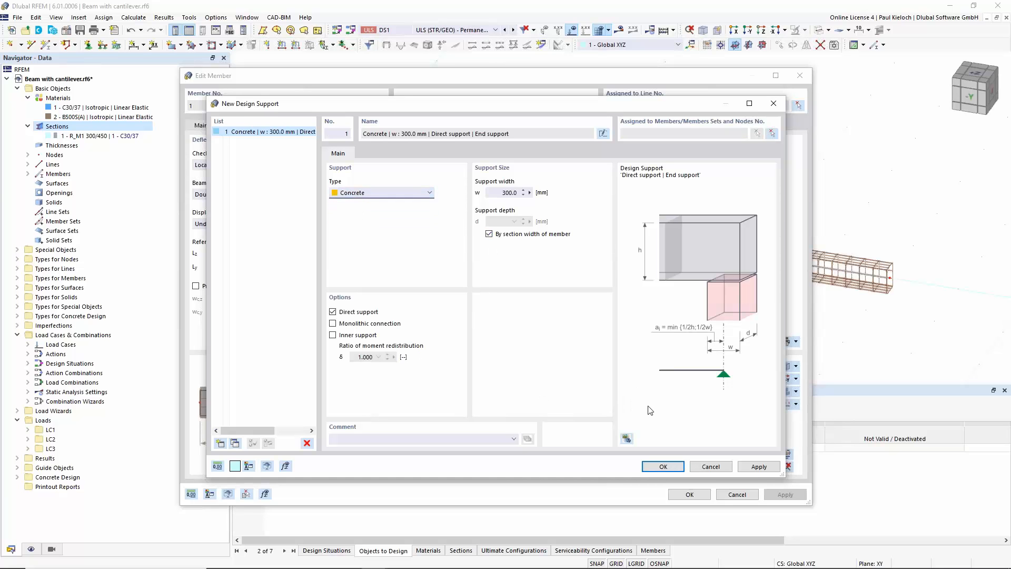
click(663, 466)
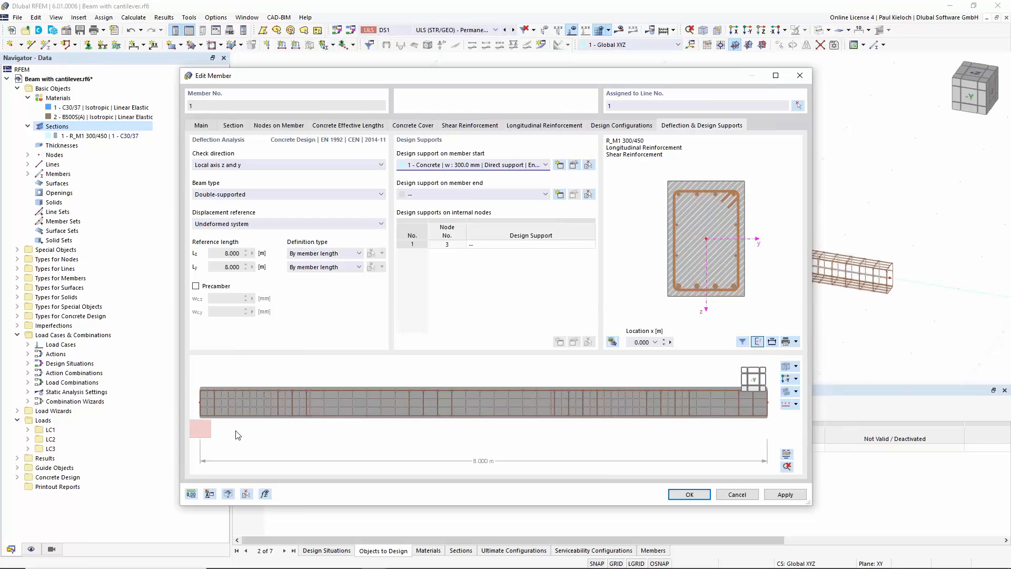
Create a second Concrete design support with the Inner support option and assign it to internal node 3
scroll(240, 436, down, 1)
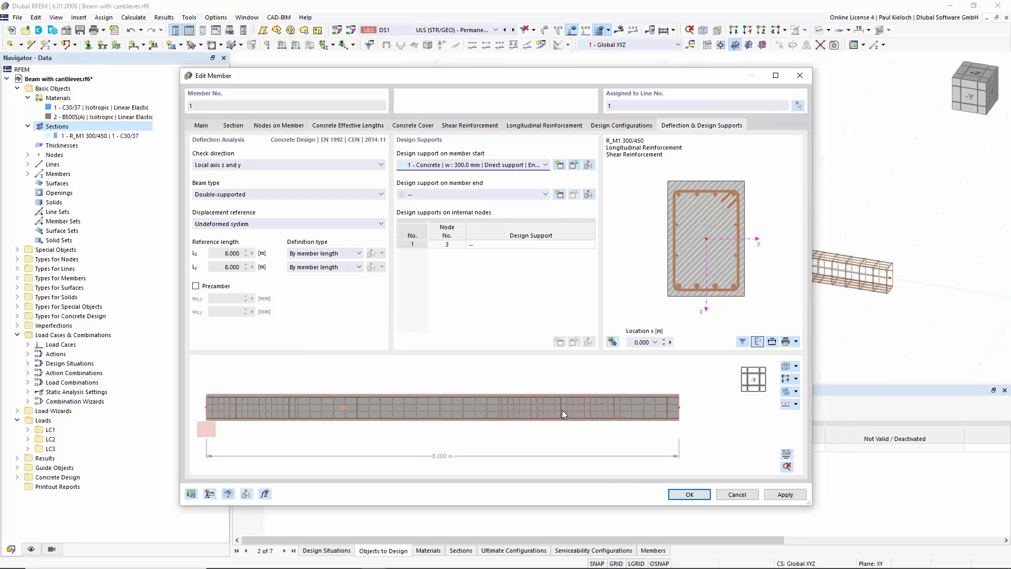
mouse_move(561, 407)
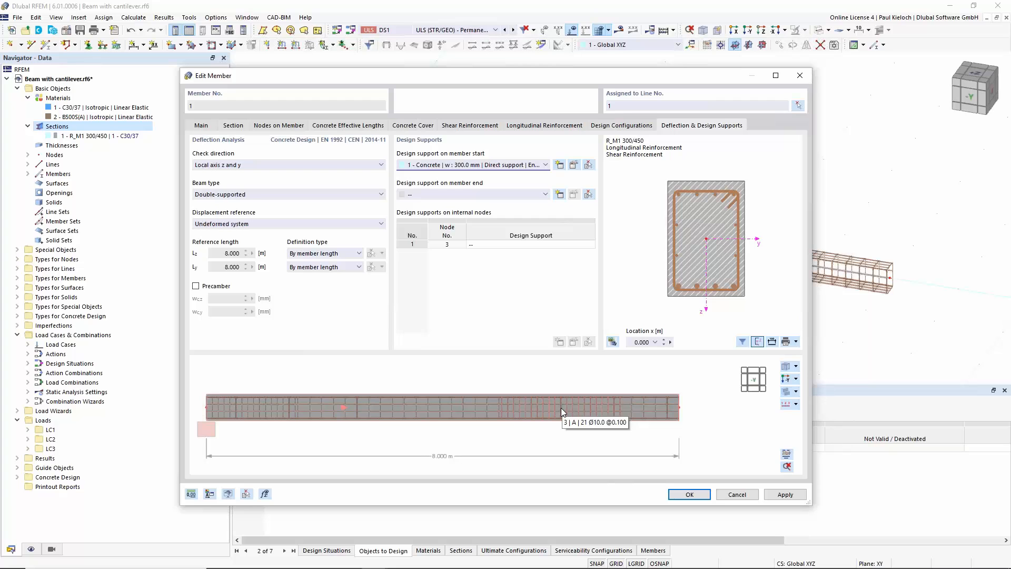
click(465, 244)
click(507, 245)
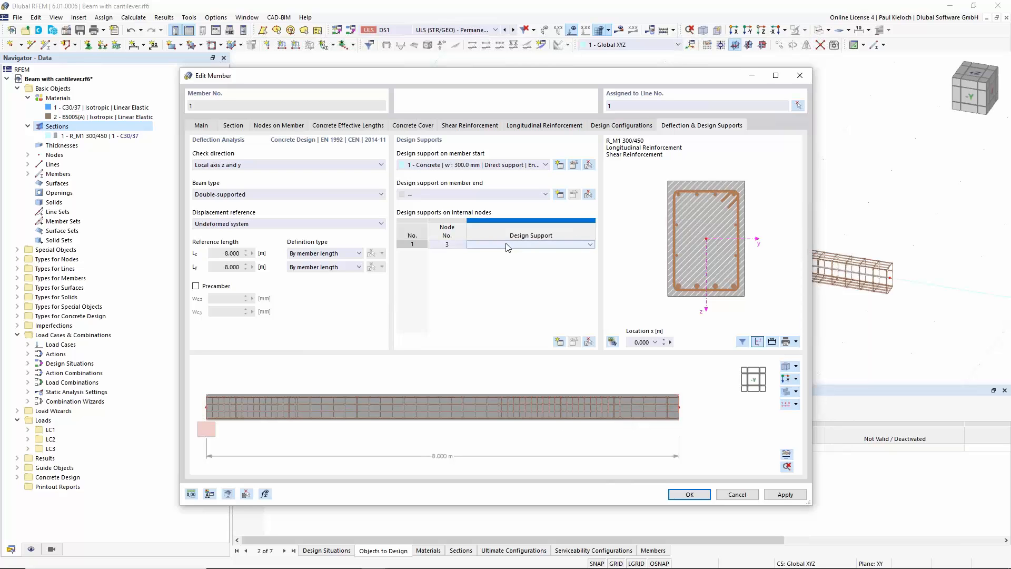
click(593, 245)
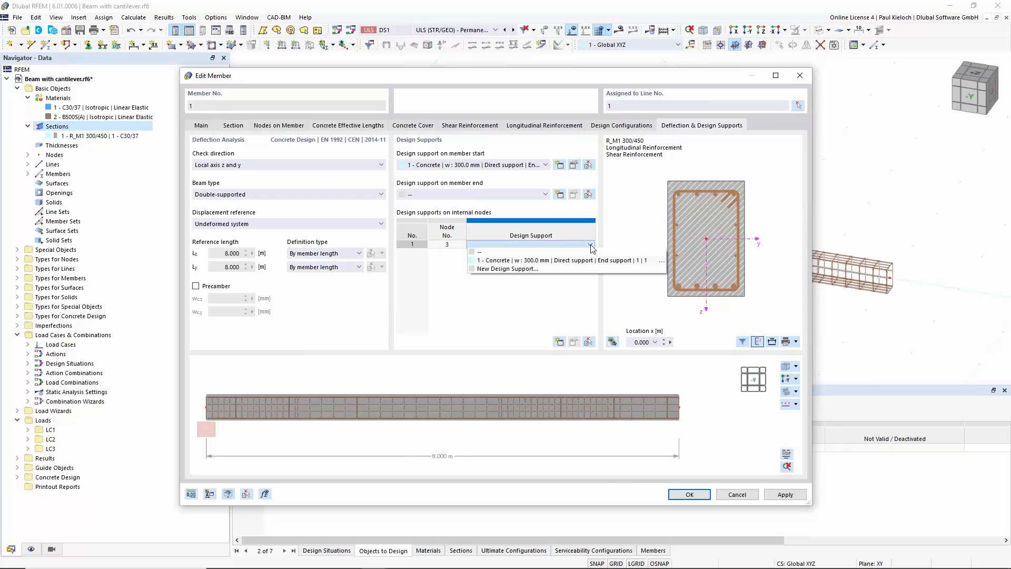
click(518, 270)
click(385, 194)
click(385, 208)
click(333, 335)
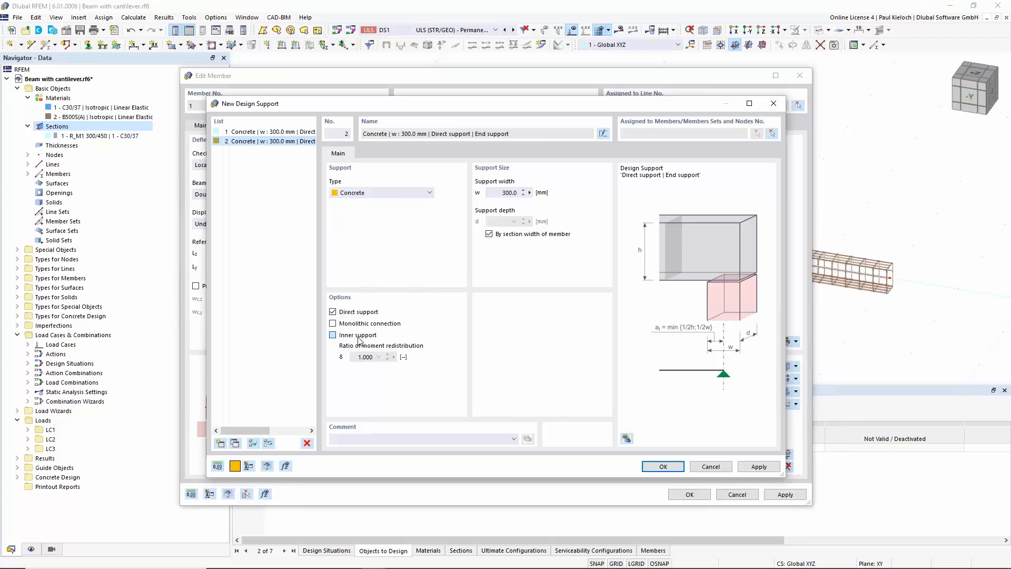
click(663, 467)
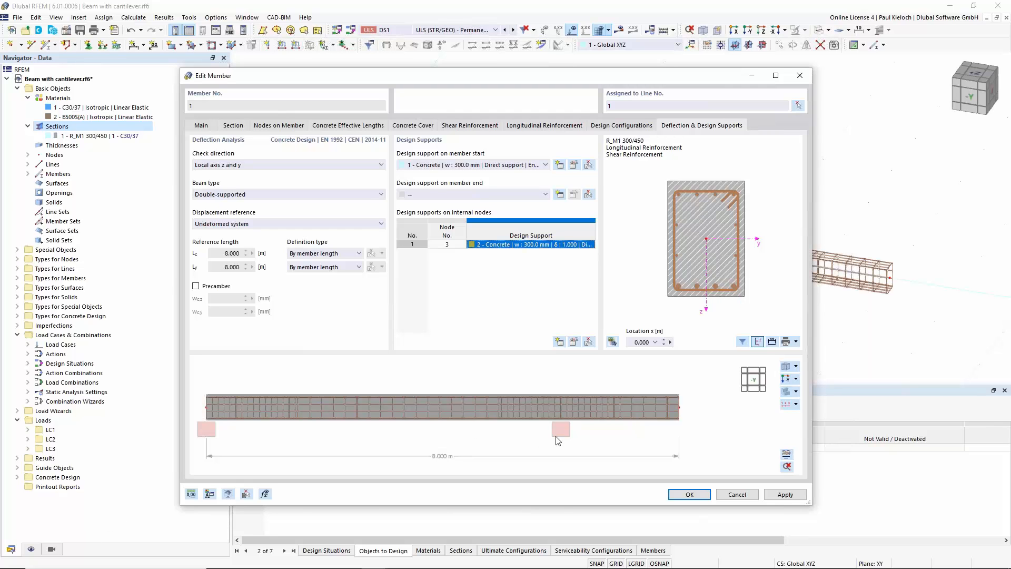
Define both deflection reference lengths, Lz and Ly, by design supports and accept the member changes
click(344, 255)
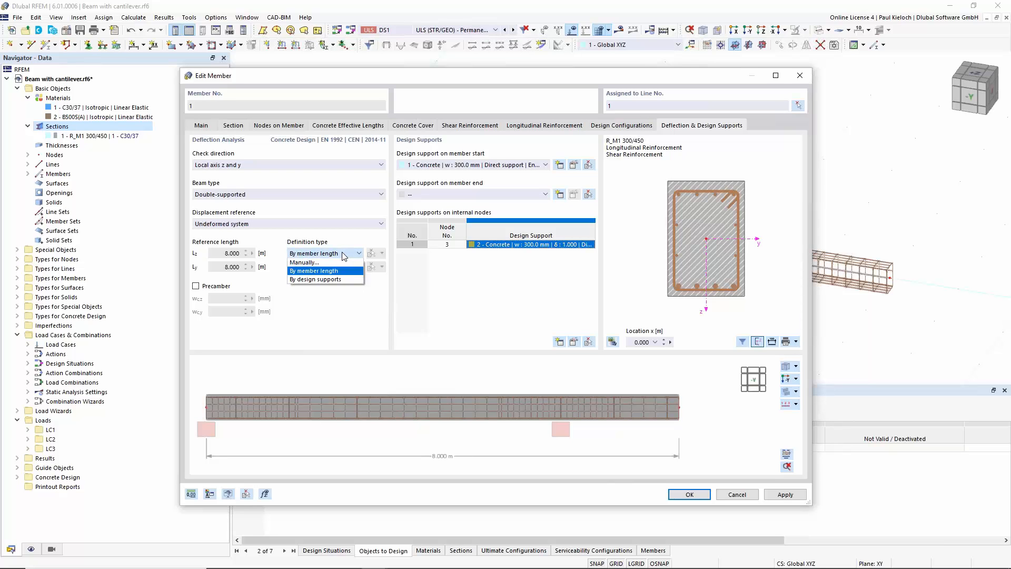
click(325, 279)
click(323, 269)
click(320, 293)
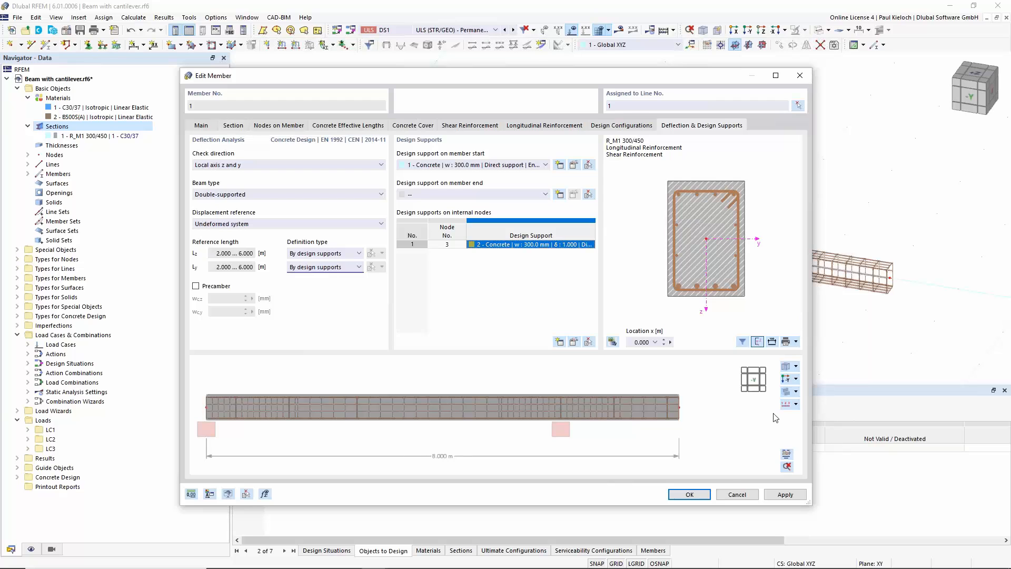
click(690, 495)
Run the concrete design and display the design check ratios on the beam
middle_drag(661, 293, 643, 276)
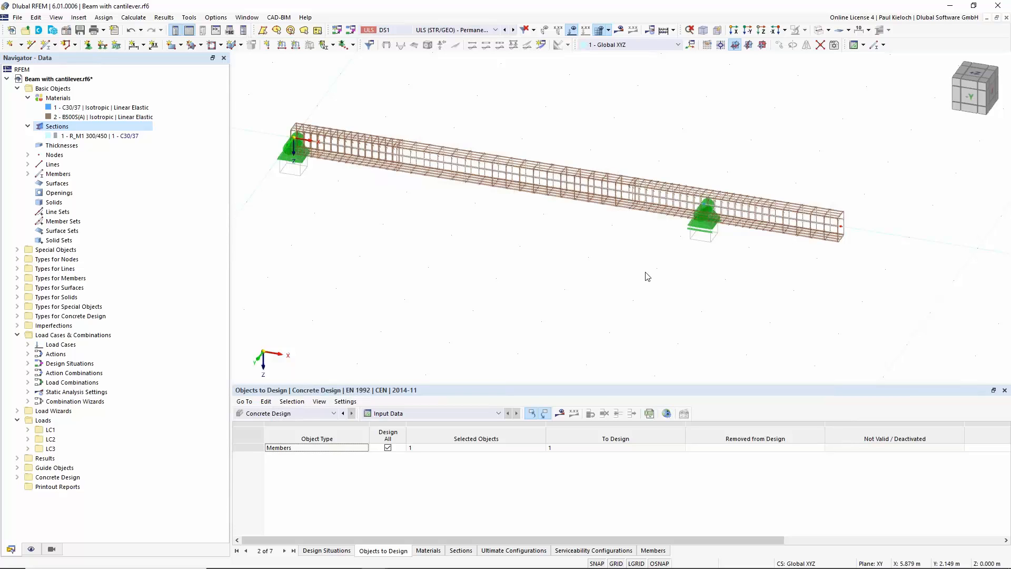
click(559, 418)
click(542, 334)
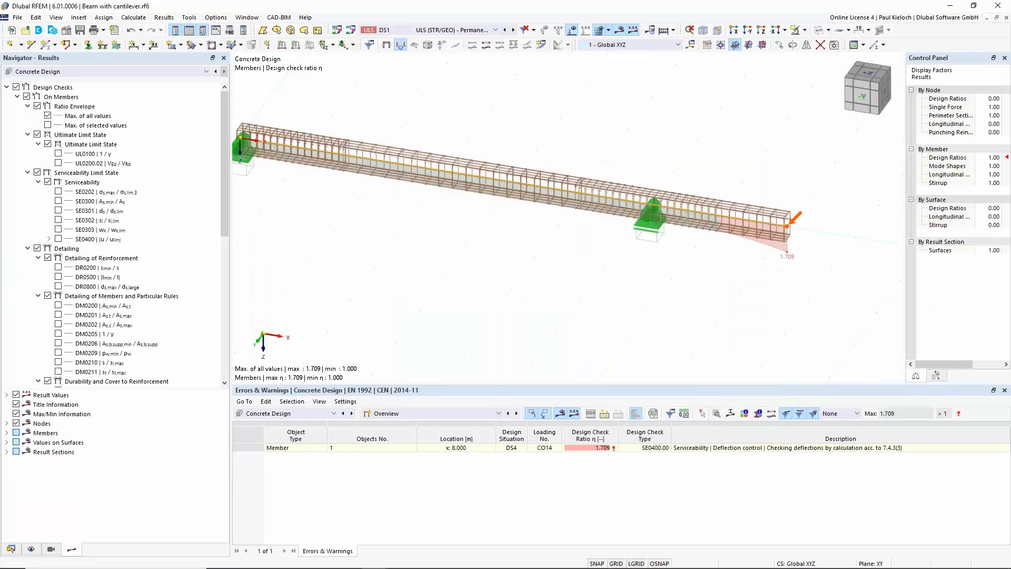
scroll(631, 296, down, 1)
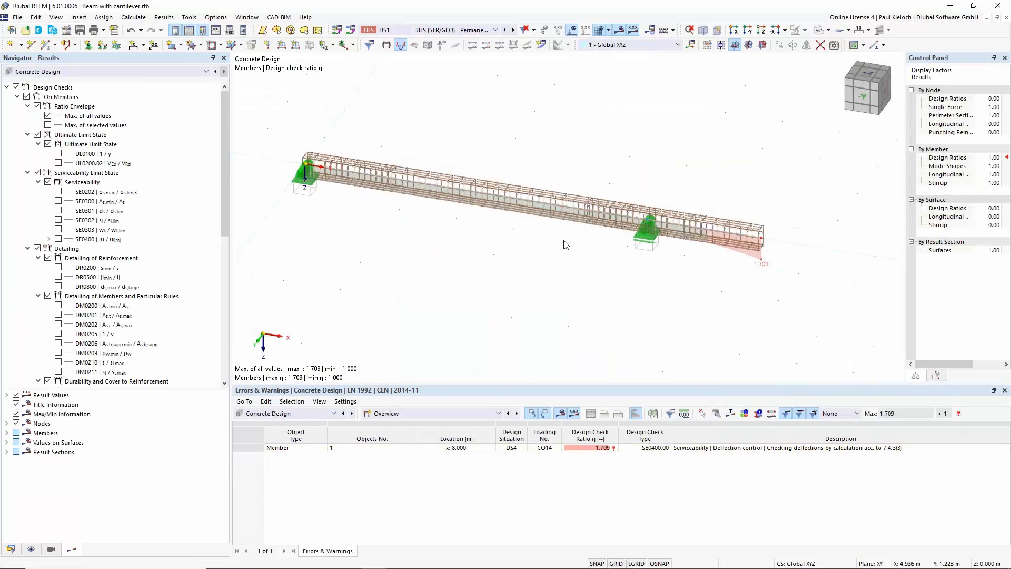
scroll(563, 241, up, 1)
Enlarge the results table, list the design ratios on members and select the deflection control check SE0400
drag(581, 384, 524, 314)
click(469, 344)
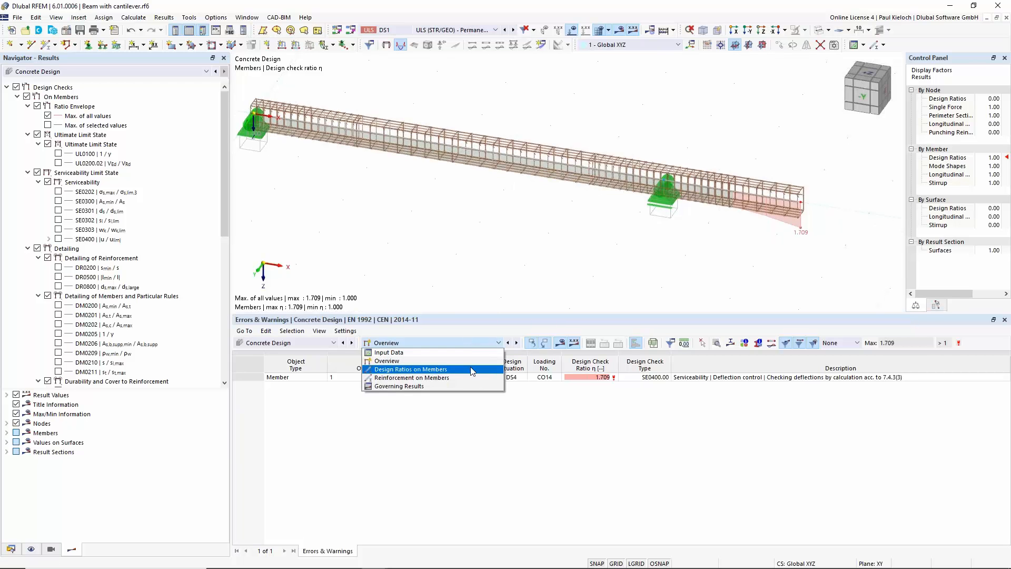
click(408, 370)
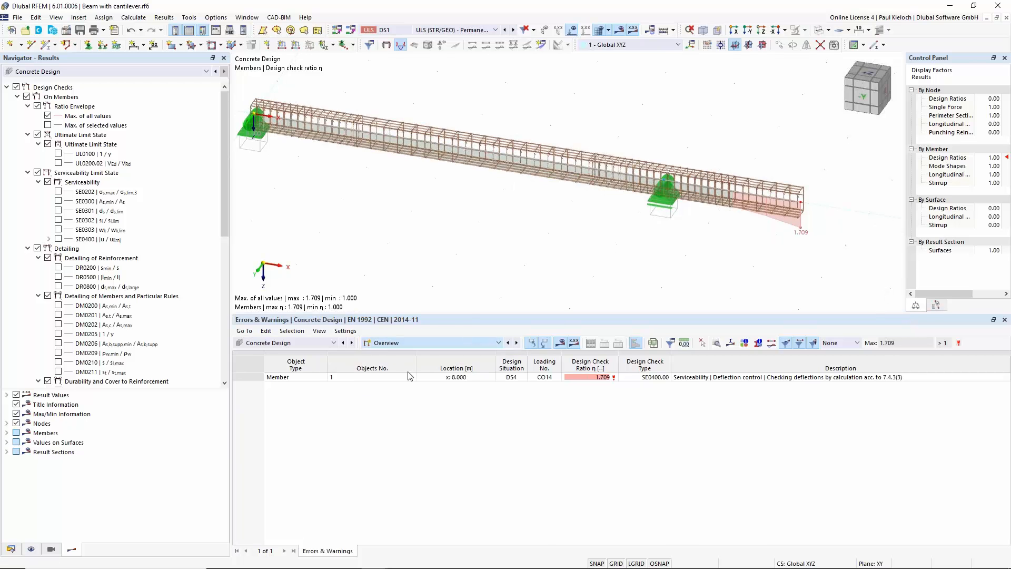
drag(521, 319, 537, 487)
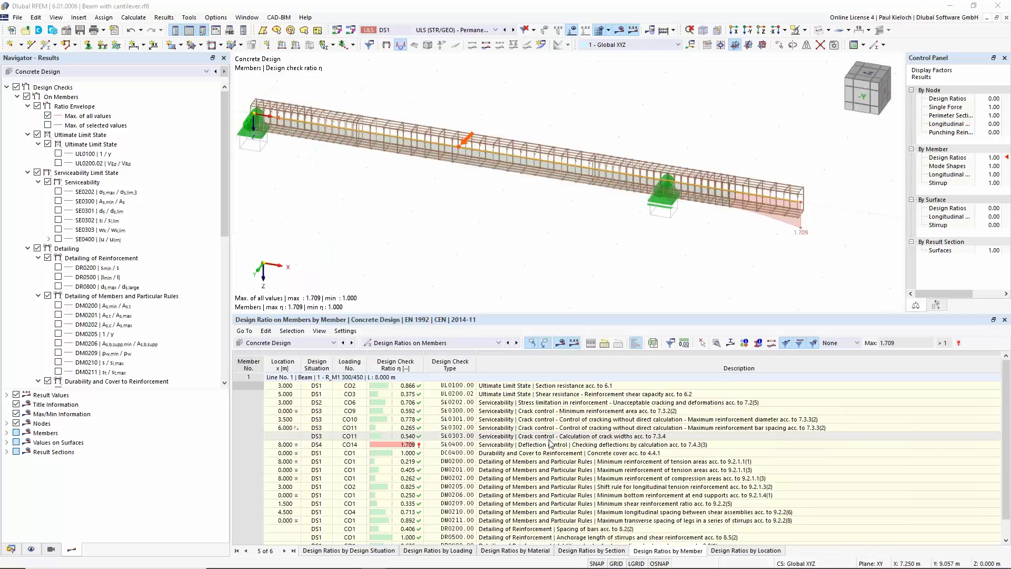
click(569, 445)
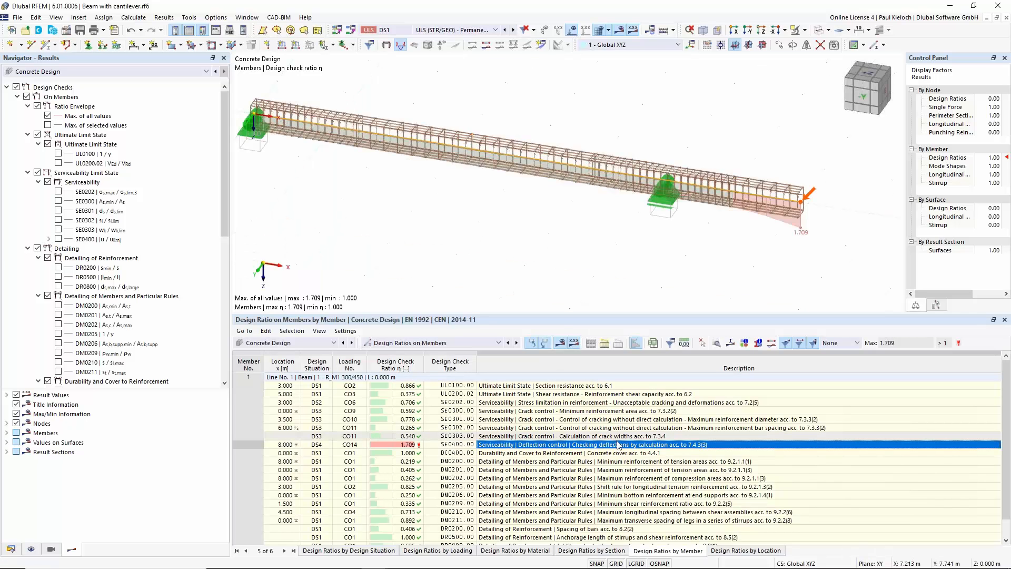
Examine the details and formulas of the deflection control check according to 7.4.3(3), and close them
click(699, 260)
middle_drag(698, 255, 744, 259)
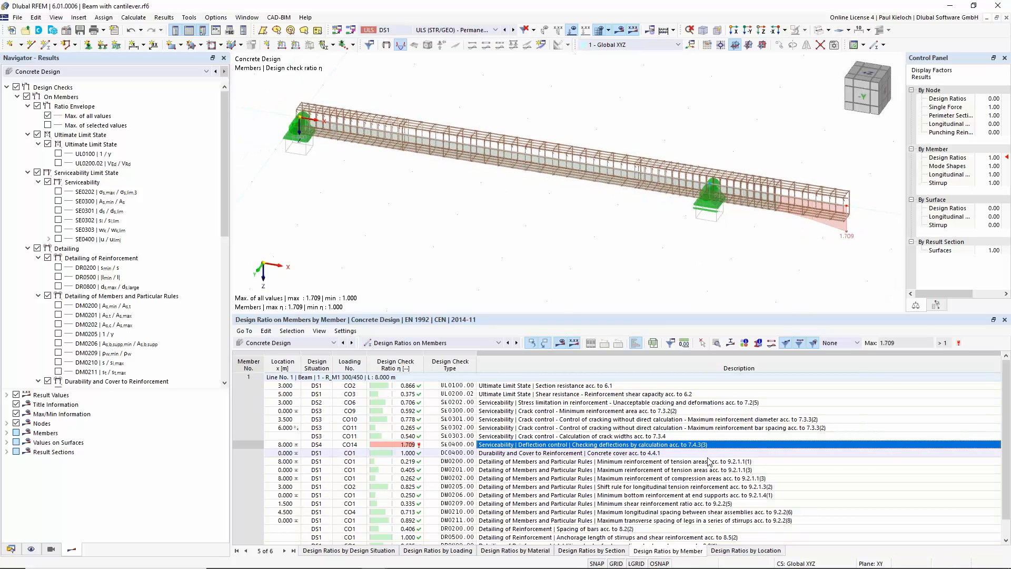
click(692, 446)
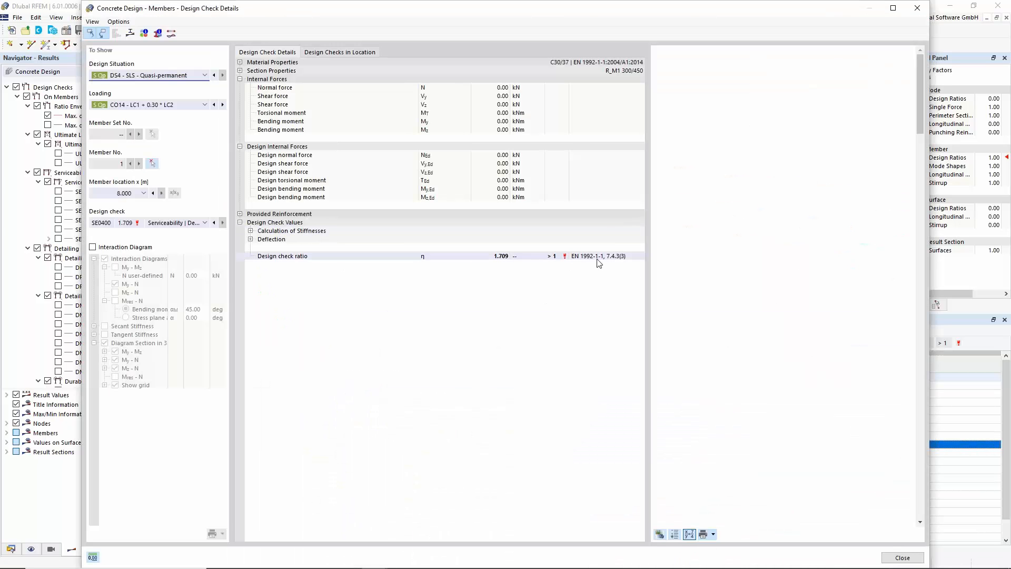
click(598, 257)
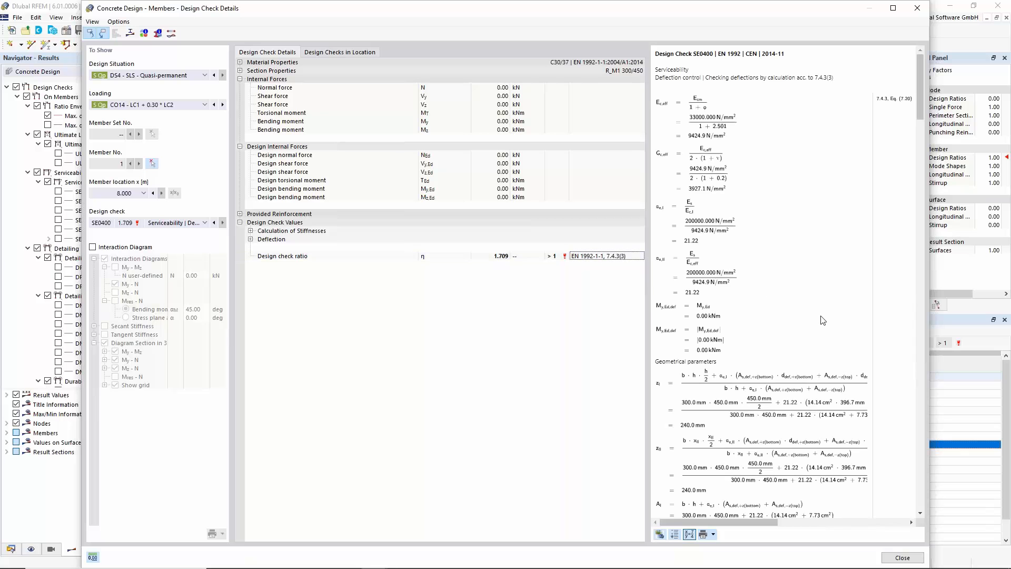
drag(918, 96, 918, 135)
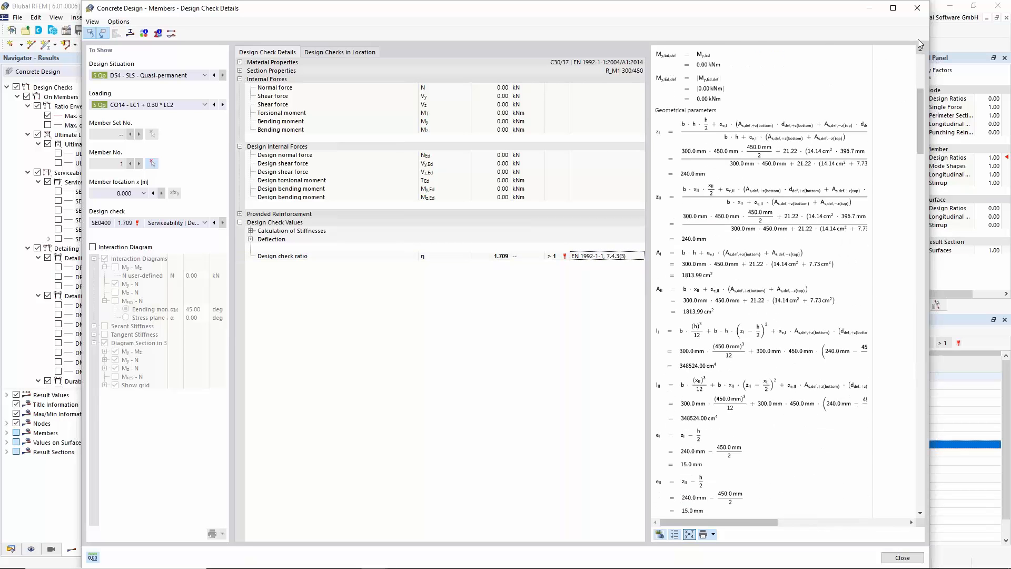
click(917, 8)
Replace the maximum ratio envelope display with the UL0100 section resistance check and select its entry in the results table
middle_drag(704, 254, 706, 269)
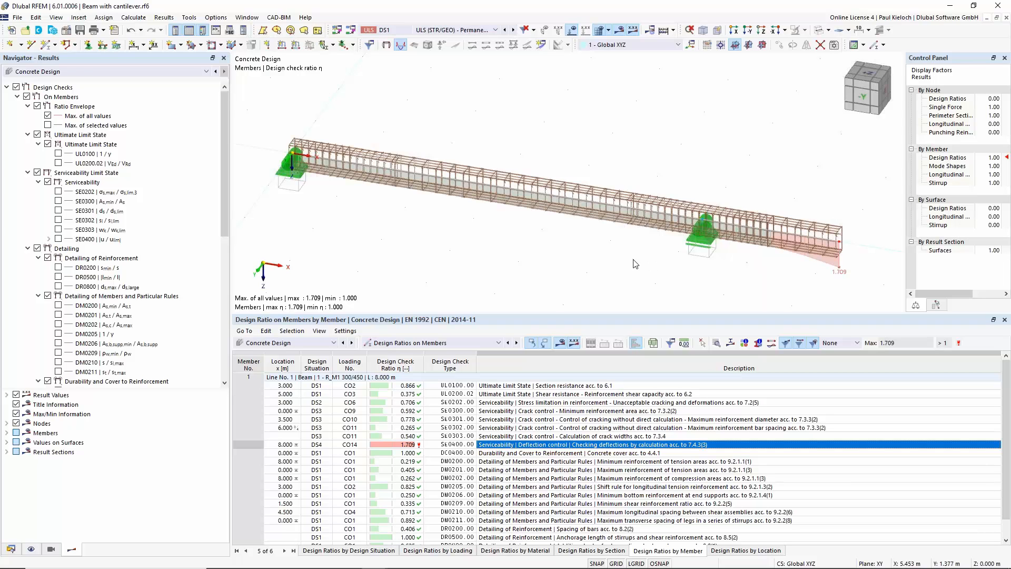
middle_drag(625, 254, 625, 264)
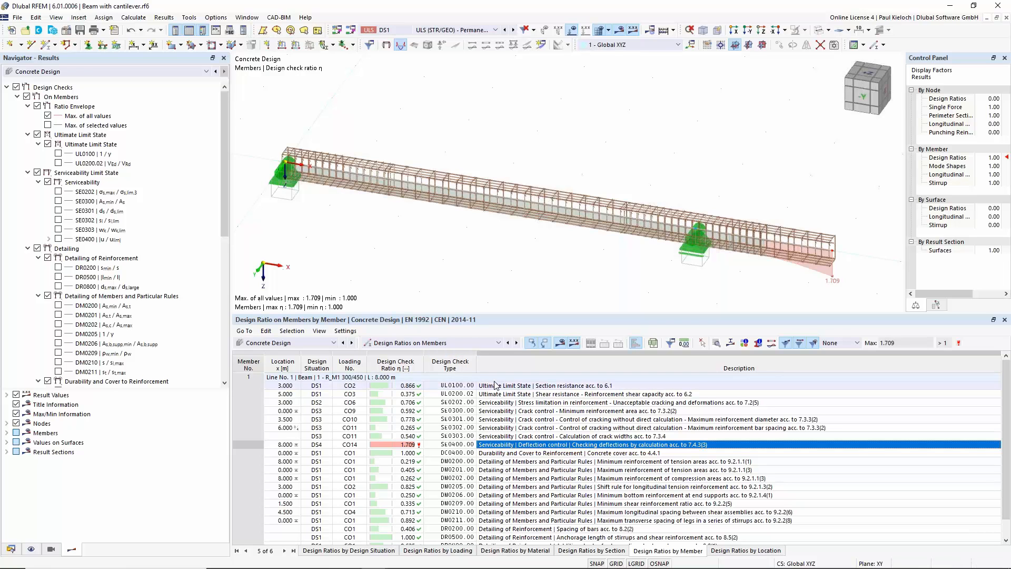
click(48, 115)
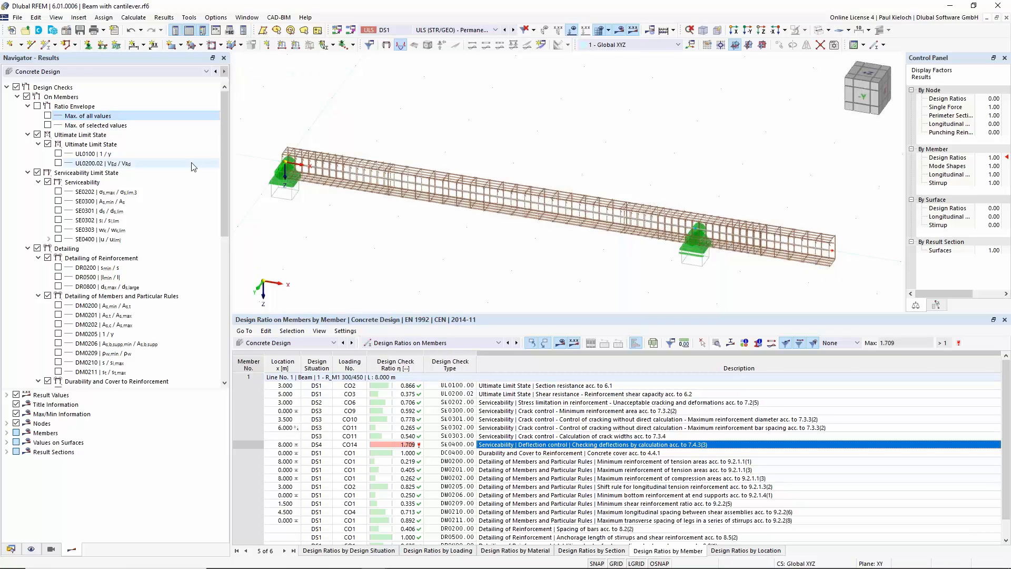
click(58, 154)
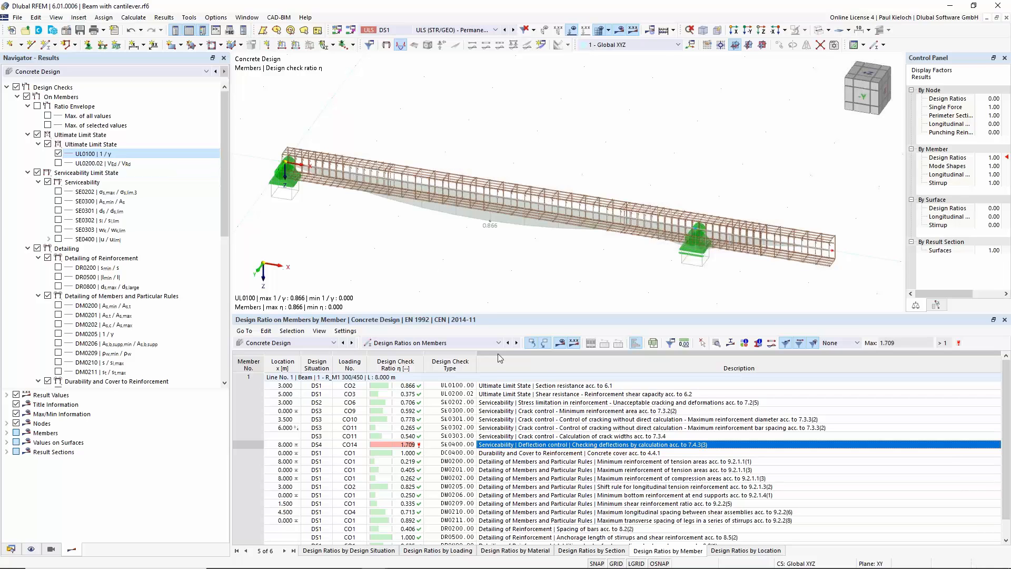
click(551, 388)
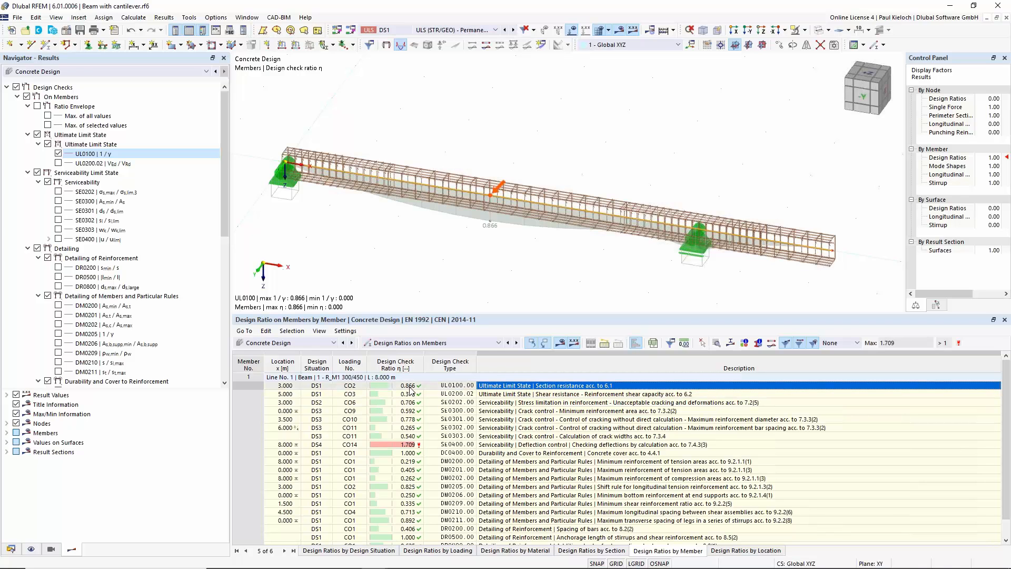
Display the UL0200.02 shear capacity check instead of UL0100 on the beam, and hide it after viewing
click(59, 154)
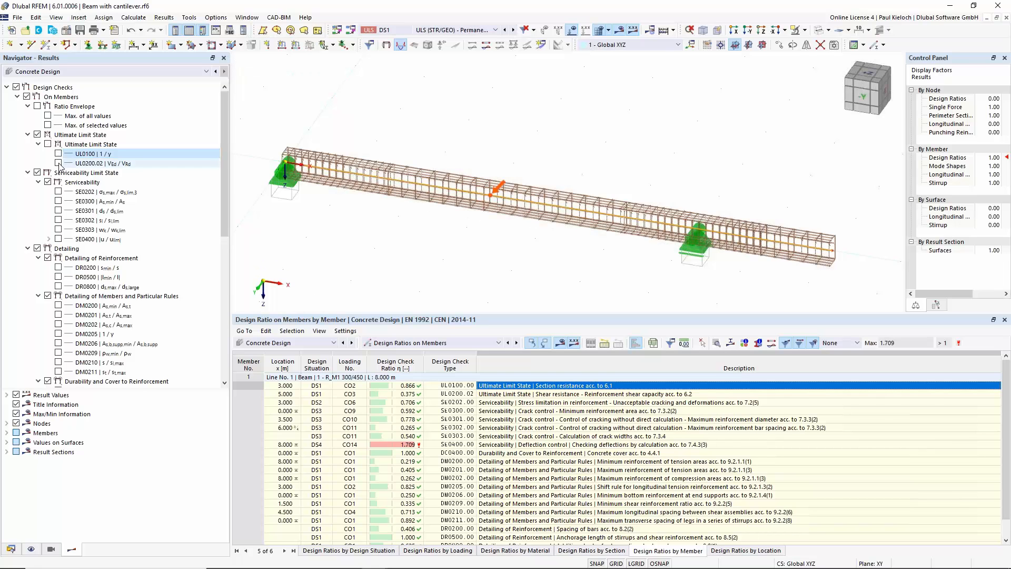
click(58, 163)
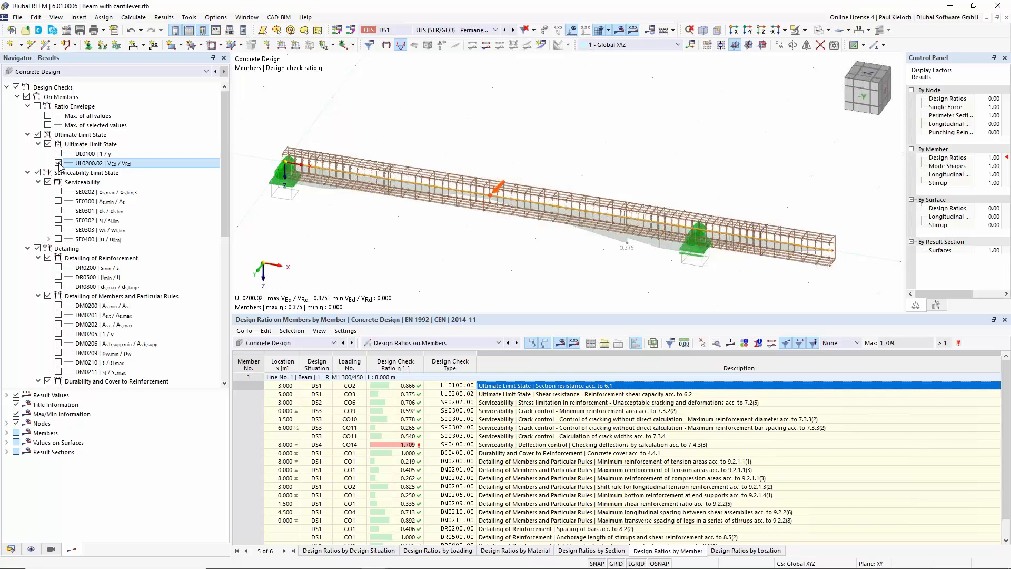
click(58, 163)
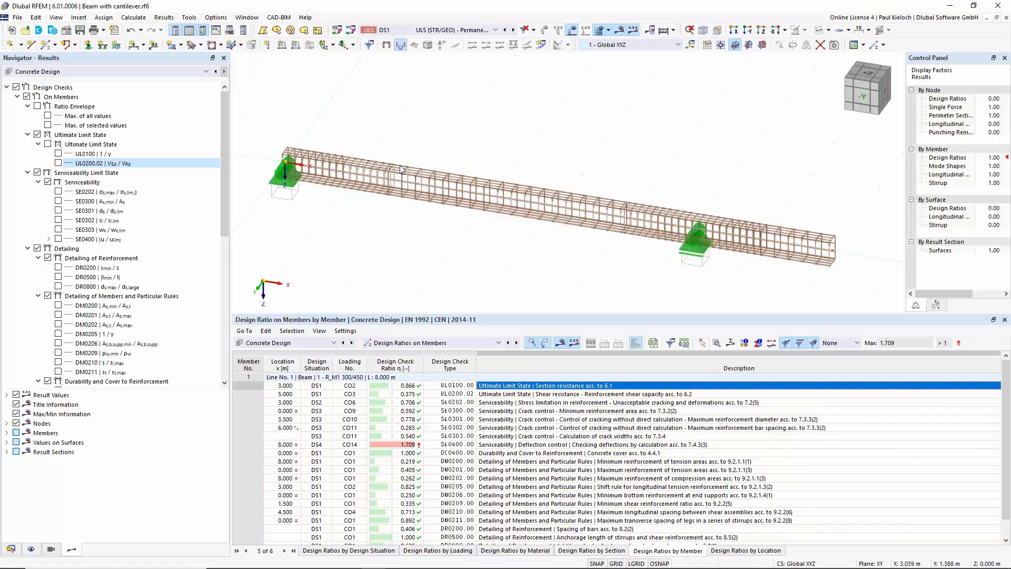
Turn off and collapse the Design Checks results, and expand the Reinforcement results on members
click(17, 88)
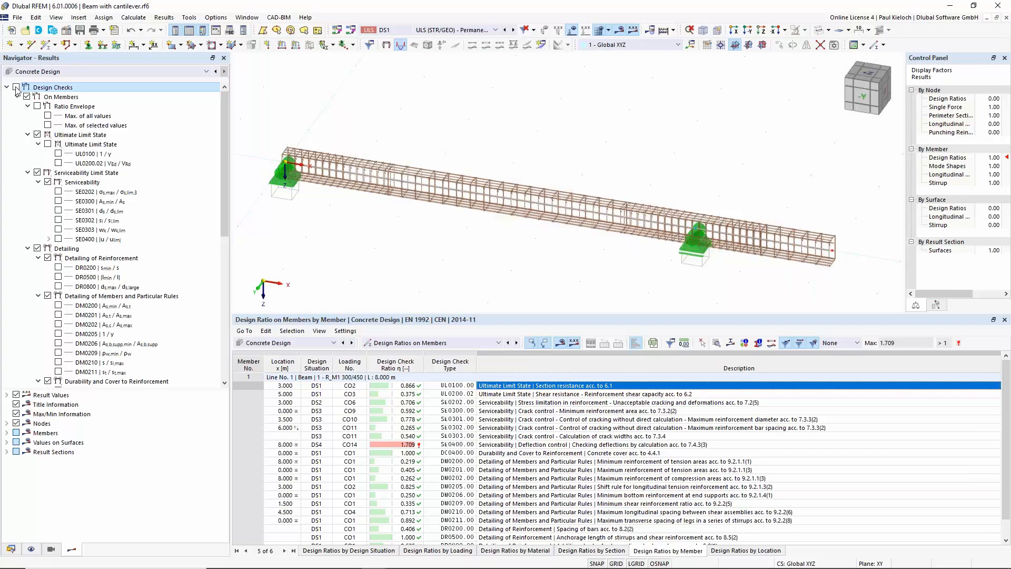
click(6, 87)
click(17, 97)
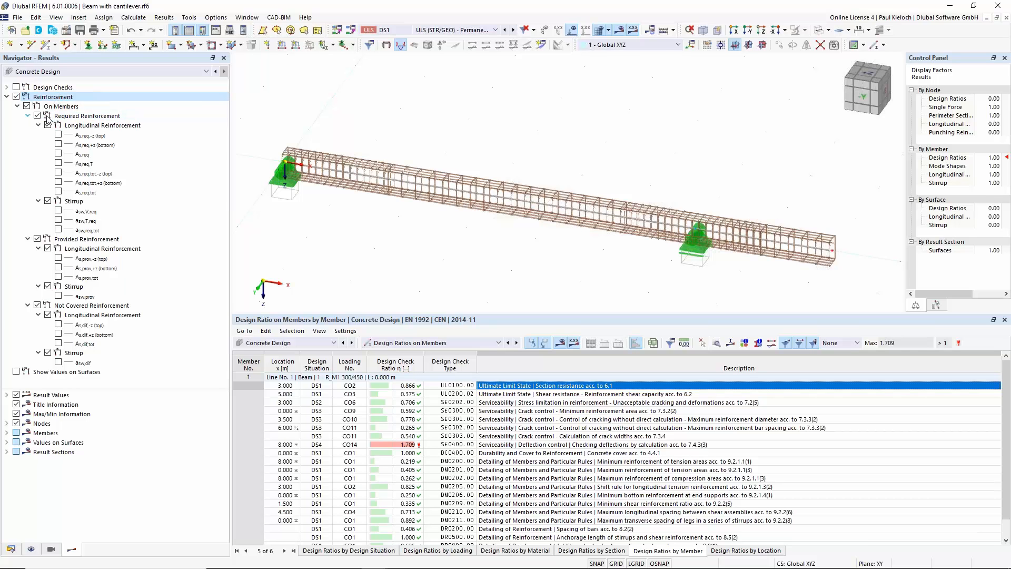
Collapse the required, provided and not covered reinforcement results, and expand only Required Reinforcement again
click(27, 115)
click(28, 125)
click(28, 134)
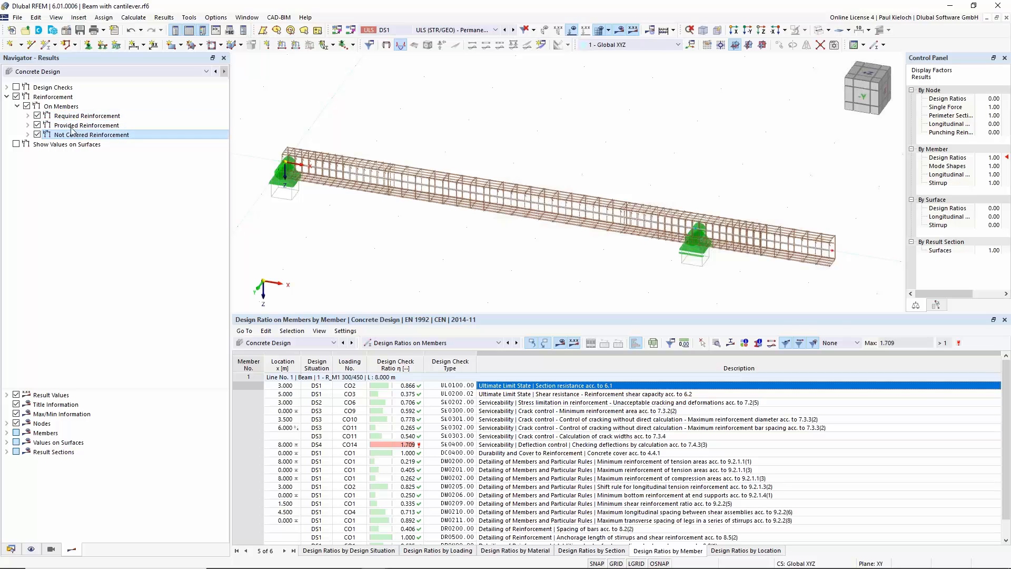
click(27, 115)
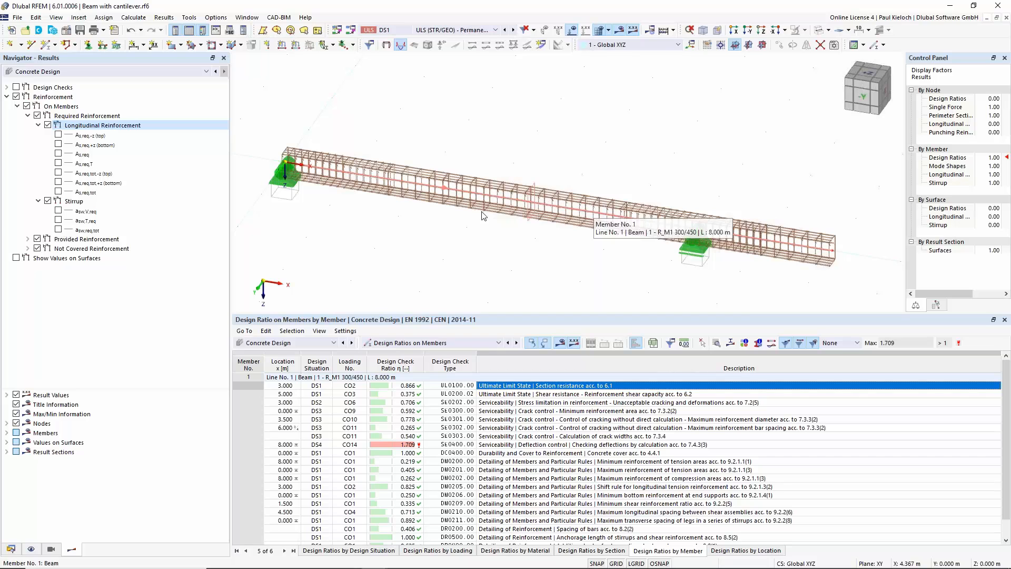
Display the required longitudinal reinforcement diagrams As,req,+z (bottom) and As,req,tot,-z (top) on the beam
click(59, 145)
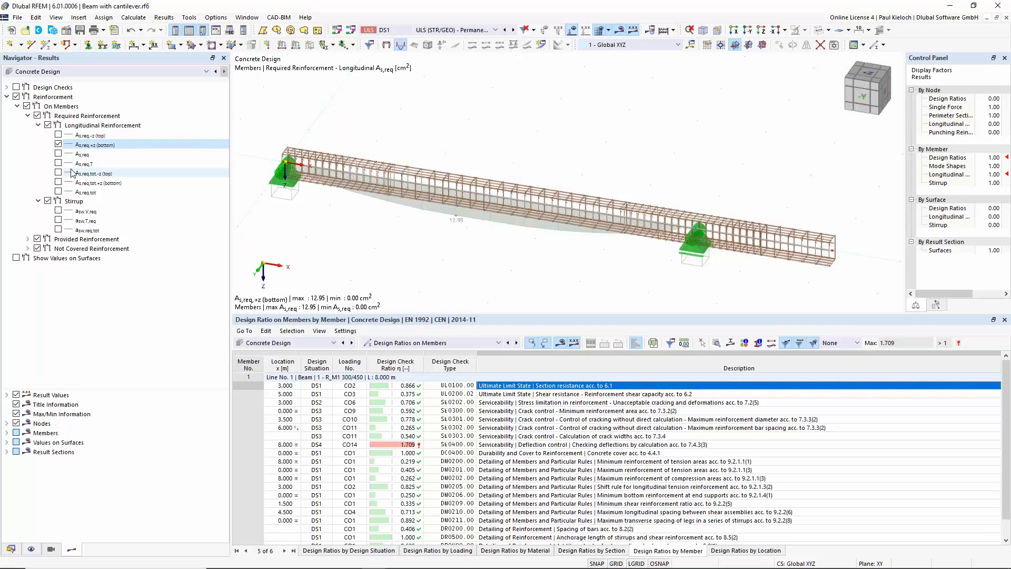
click(59, 181)
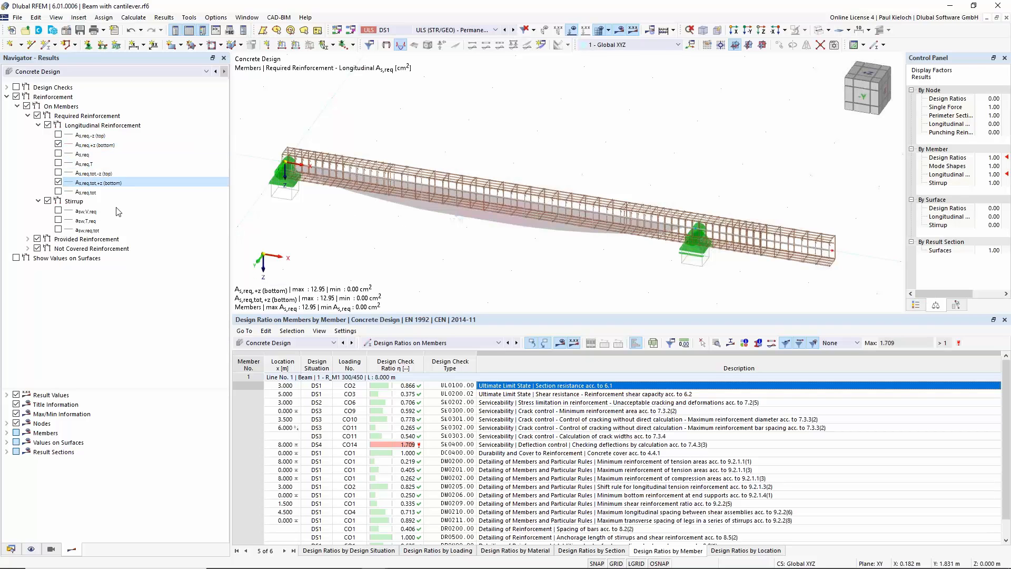
click(58, 181)
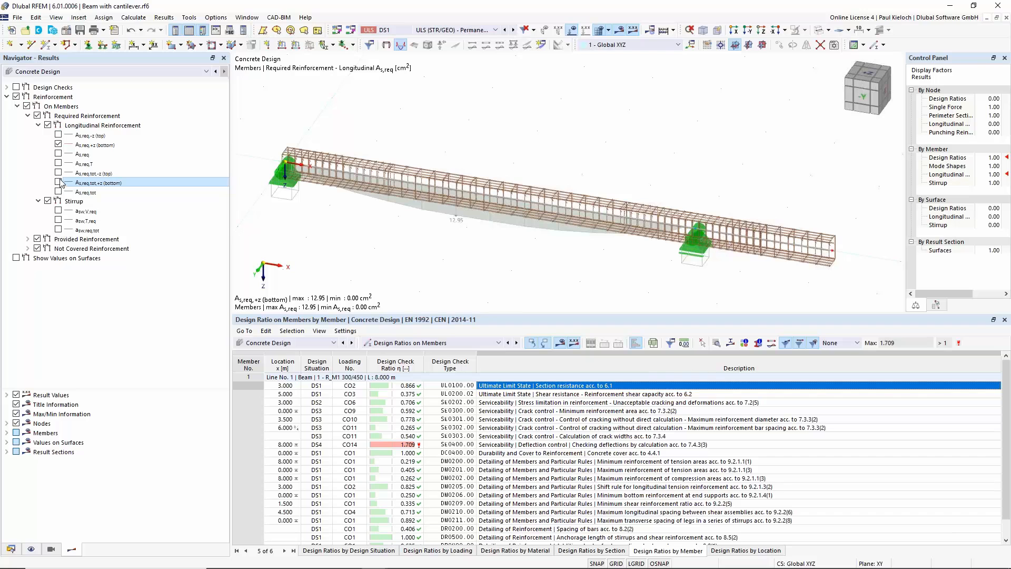
click(59, 173)
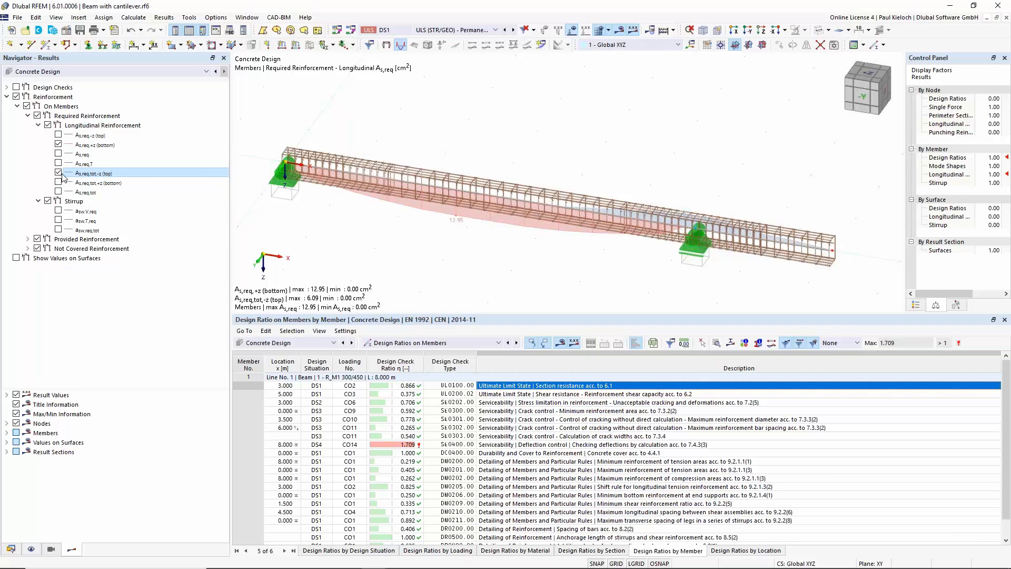
Set the member display factors to 1.75 for design ratios and 4.00 for longitudinal reinforcement
click(992, 157)
click(997, 156)
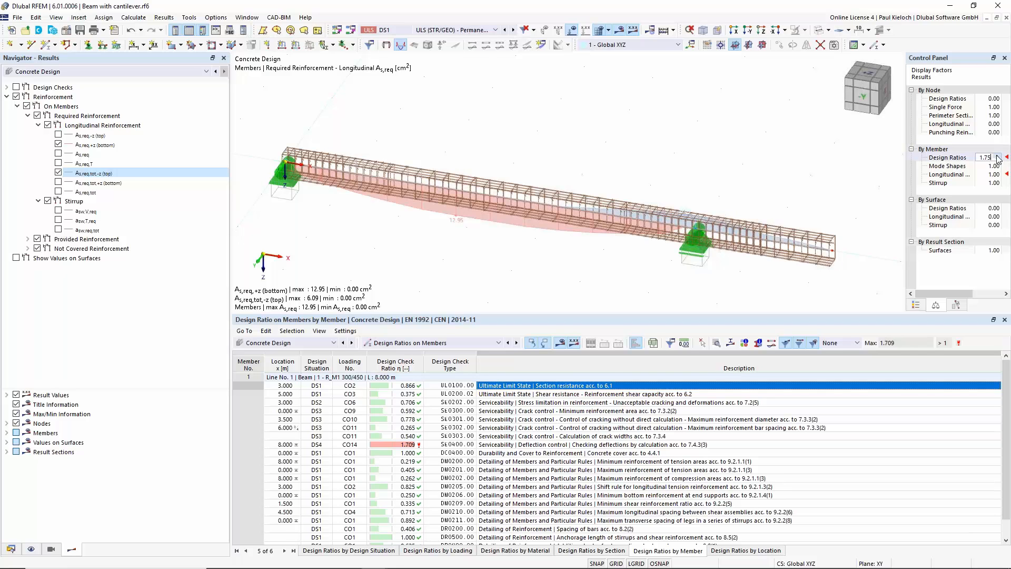
click(992, 174)
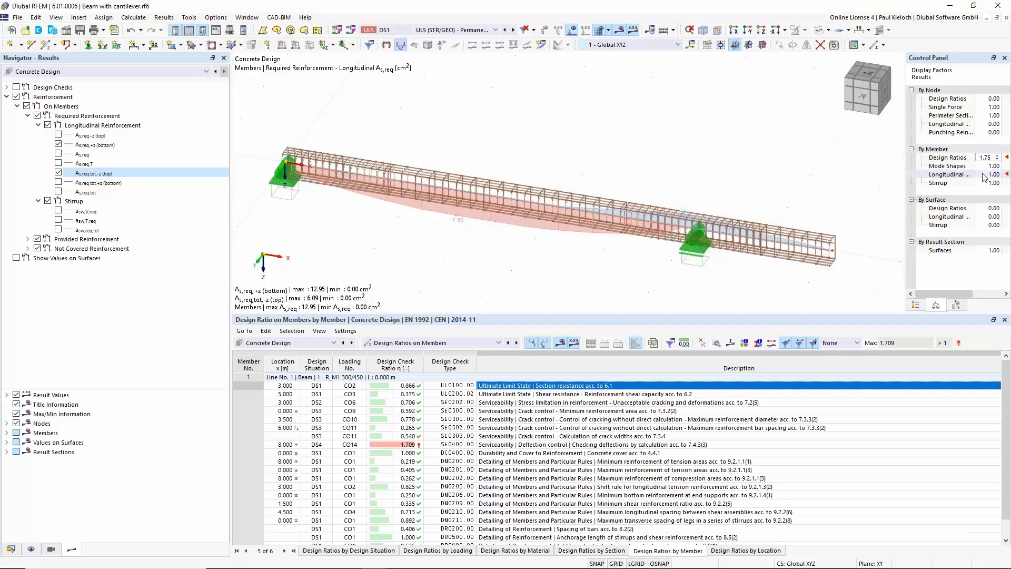
click(997, 172)
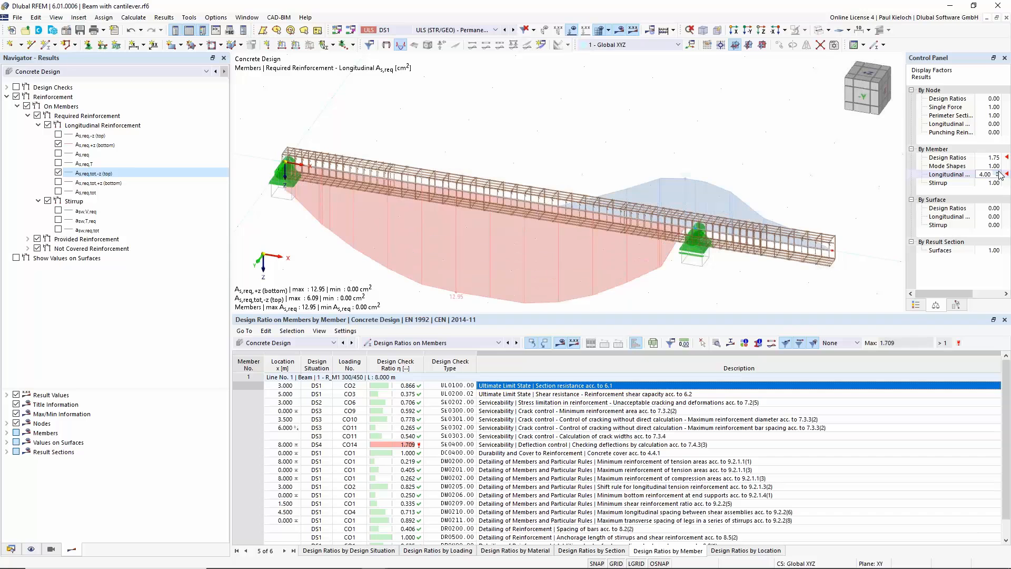
click(996, 173)
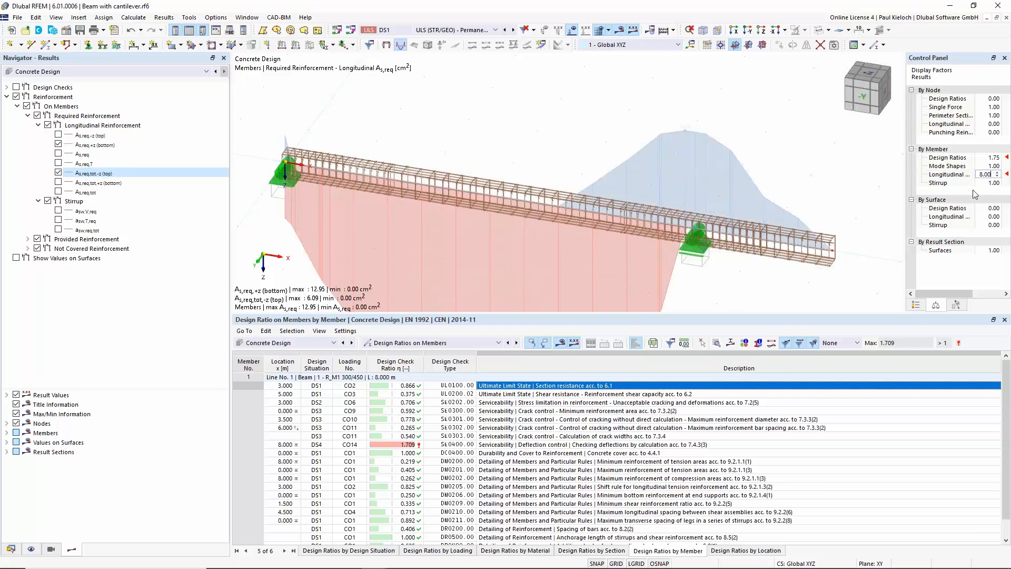
click(997, 175)
middle_drag(857, 173, 860, 109)
middle_drag(770, 108, 768, 123)
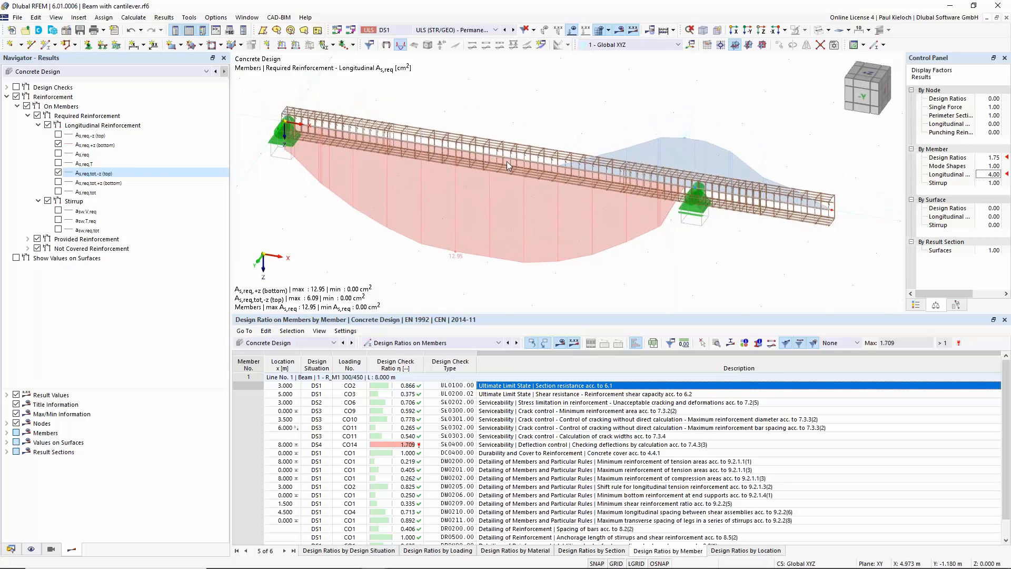
Replace the required reinforcement diagrams with the provided longitudinal reinforcement As,prov,-z (top) and As,prov,+z (bottom)
click(58, 144)
click(58, 172)
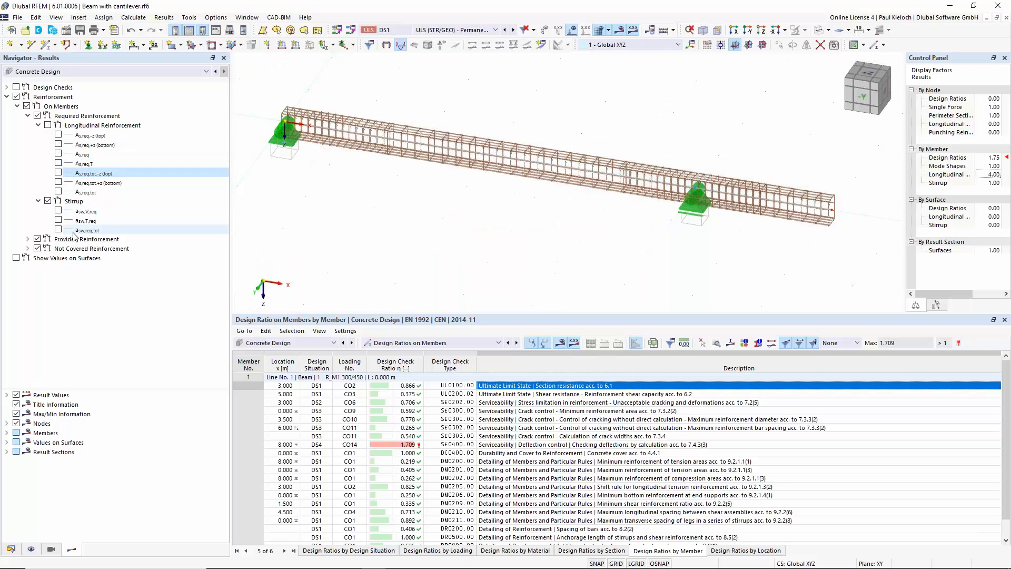
click(28, 238)
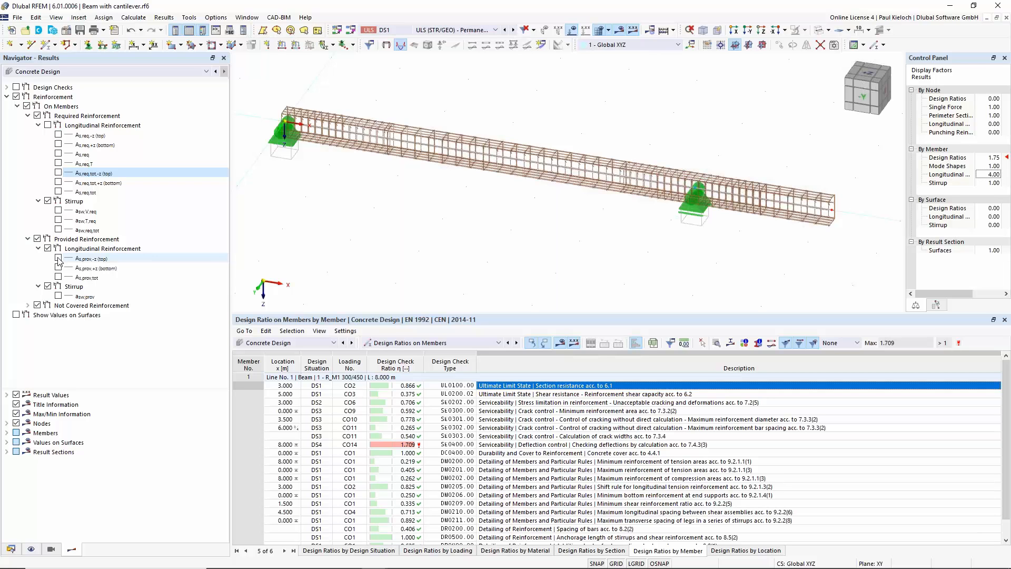
click(58, 259)
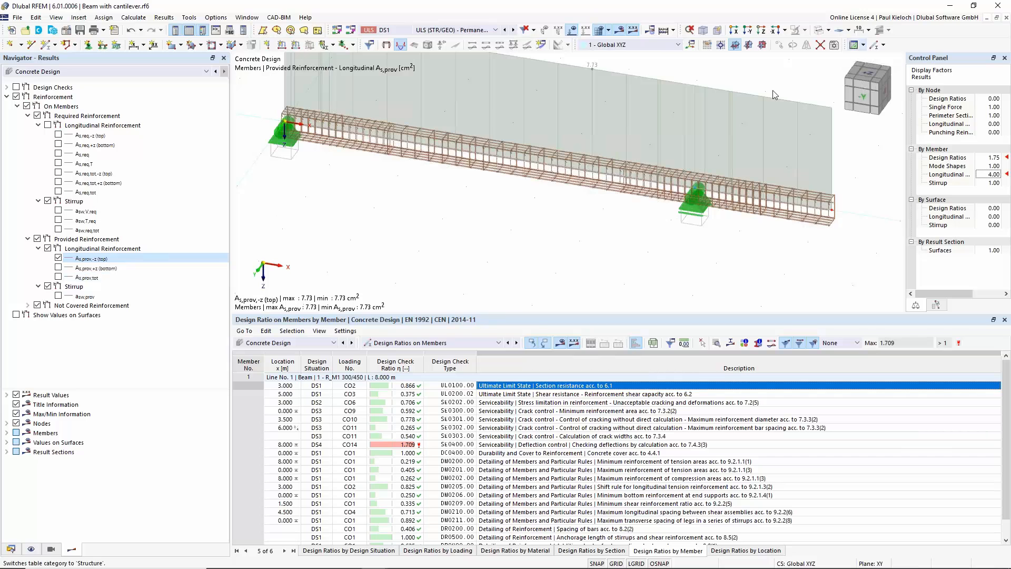
middle_drag(419, 256, 422, 287)
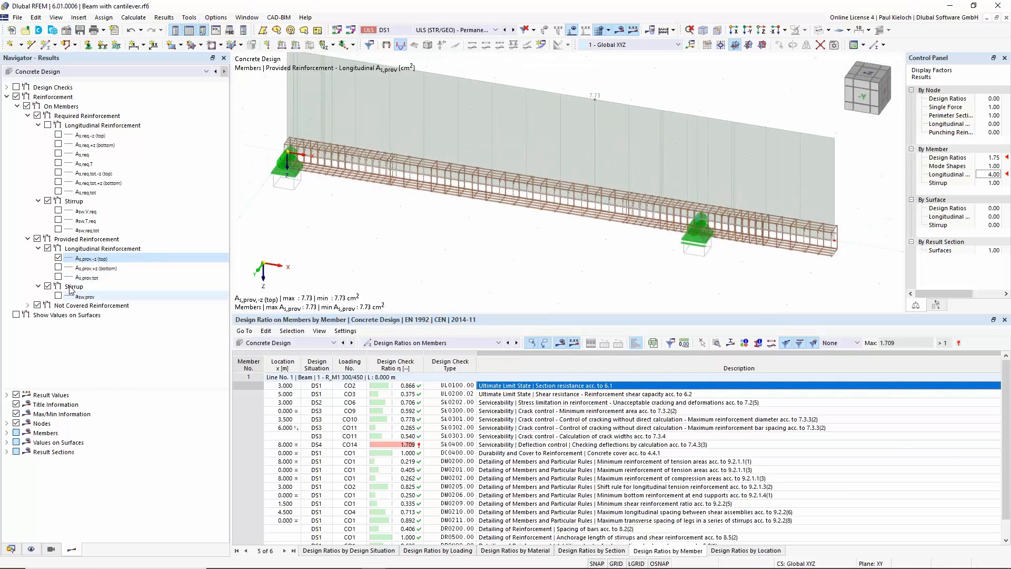
click(59, 268)
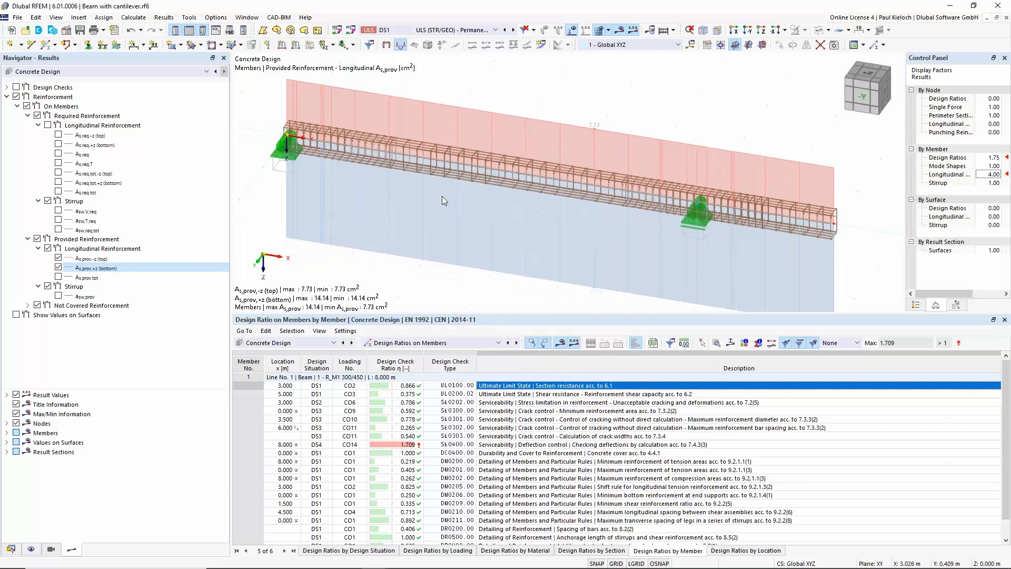
Hide the provided reinforcement diagrams, check the not covered reinforcement As,dif,+z (bottom) on the beam, and hide it after viewing
click(59, 258)
click(58, 259)
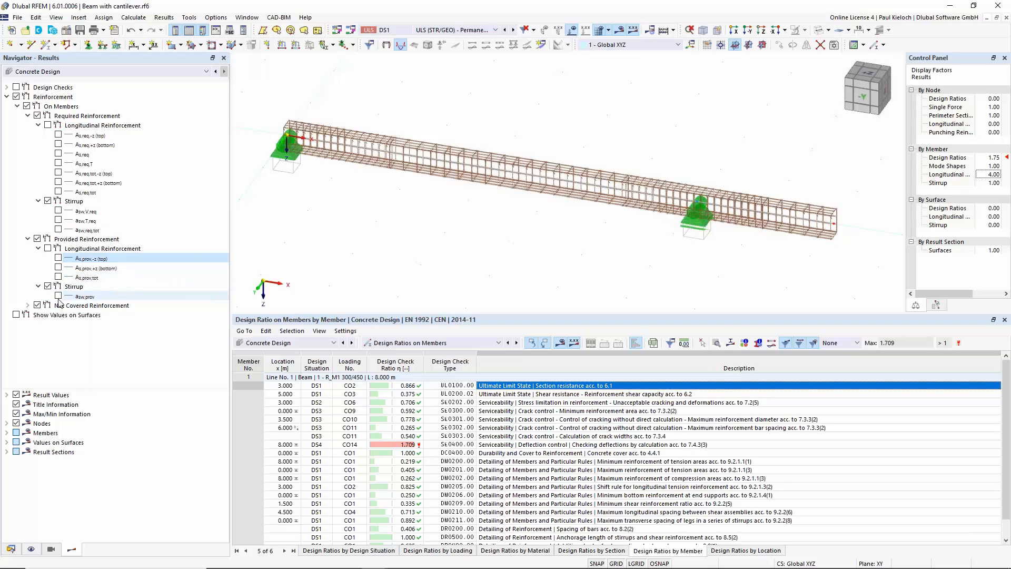
click(28, 305)
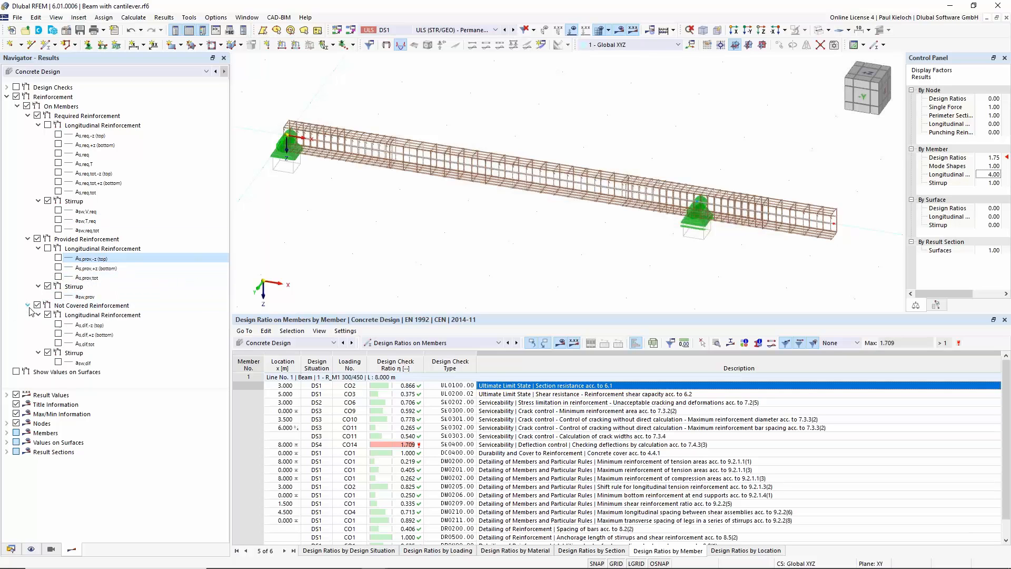
click(58, 335)
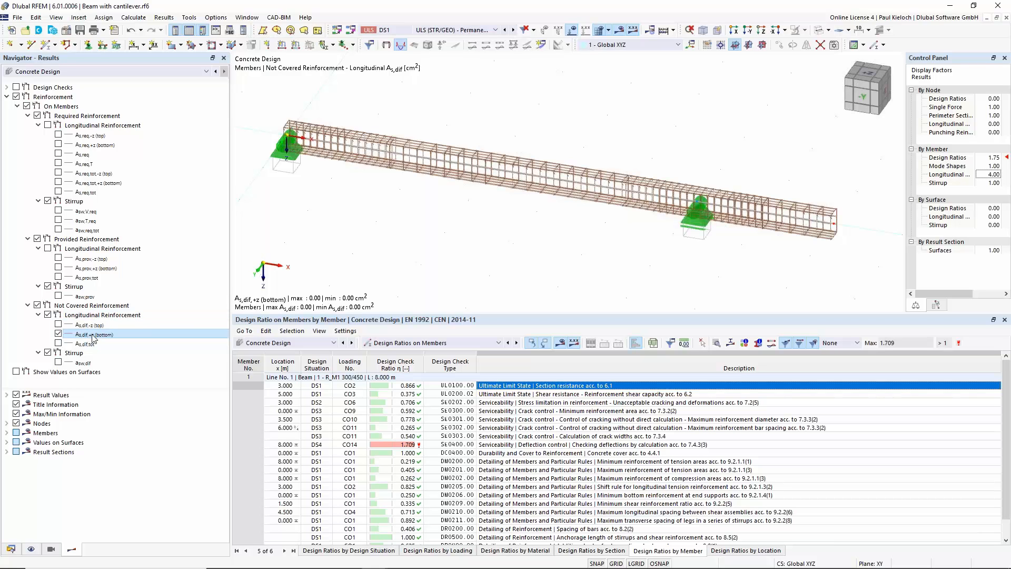
click(58, 334)
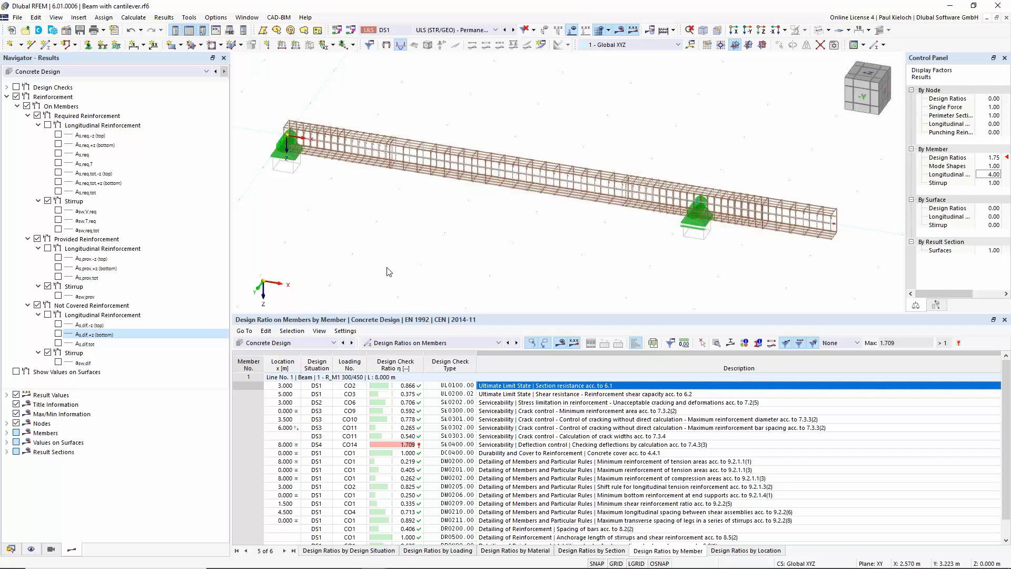
middle_drag(427, 252, 420, 263)
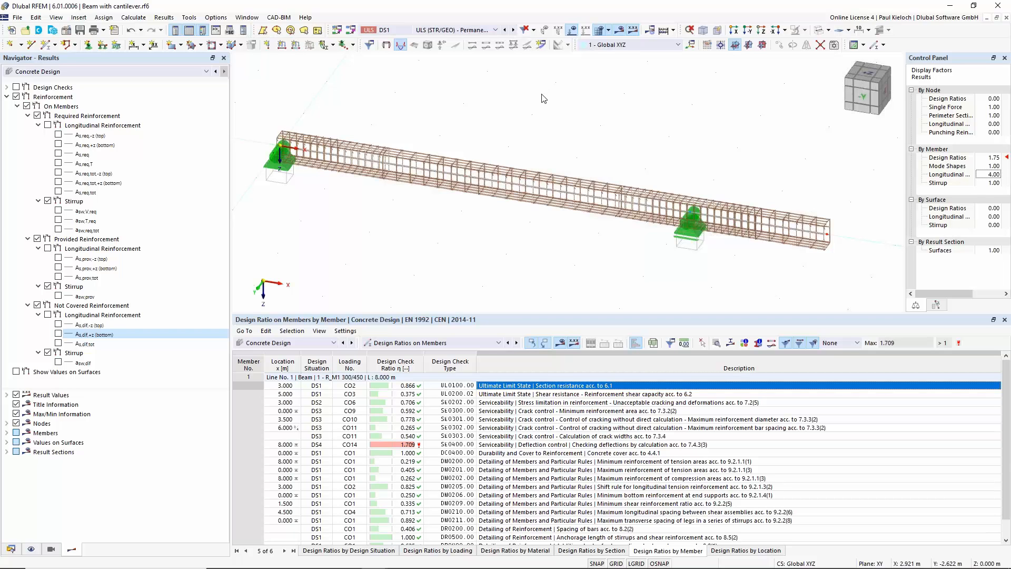
Switch to the other RFEM window with the model 3D Example - START.rf6 and inspect the building from several angles
mouse_move(524, 568)
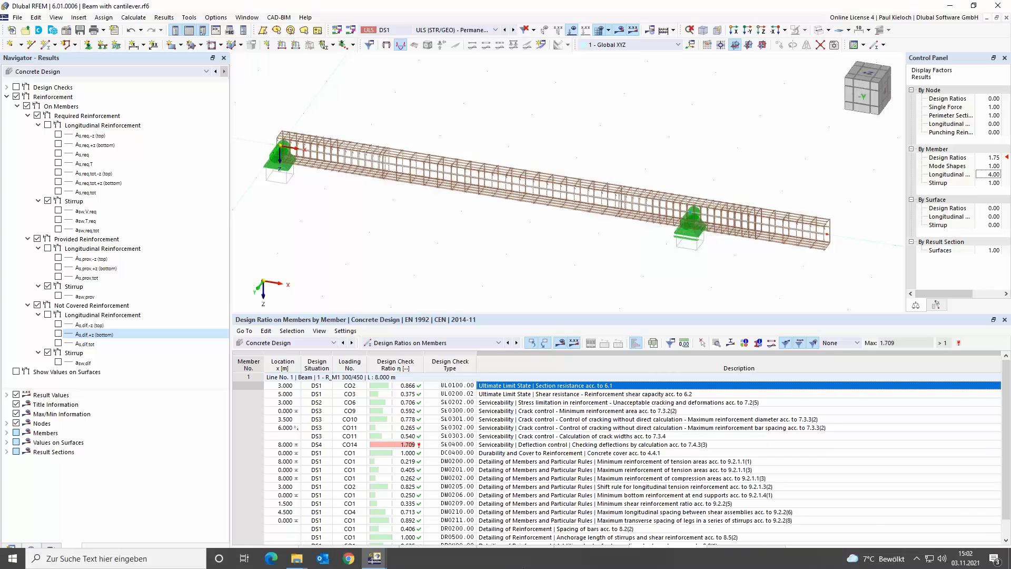
mouse_move(376, 563)
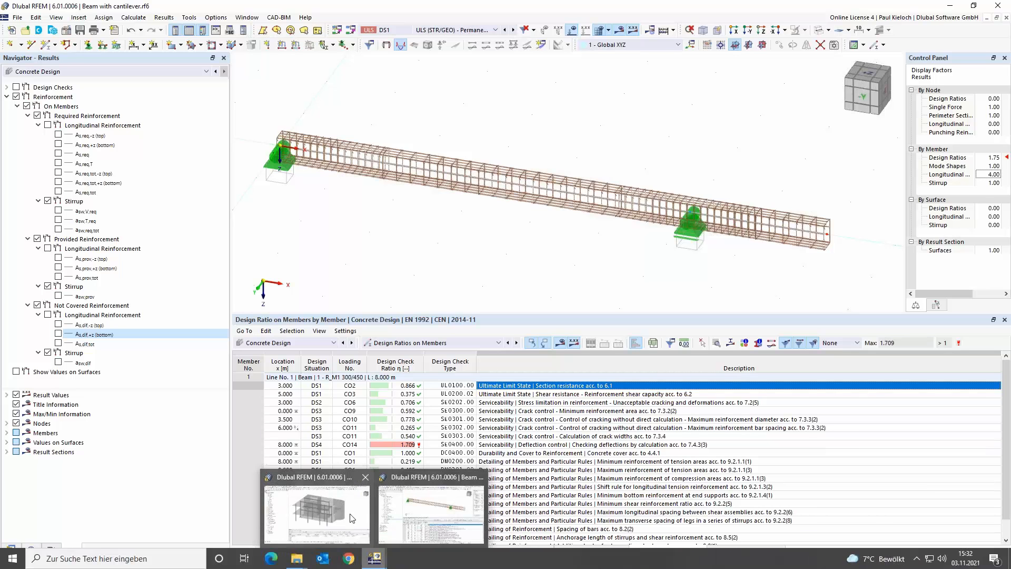
click(351, 518)
middle_drag(851, 322, 867, 248)
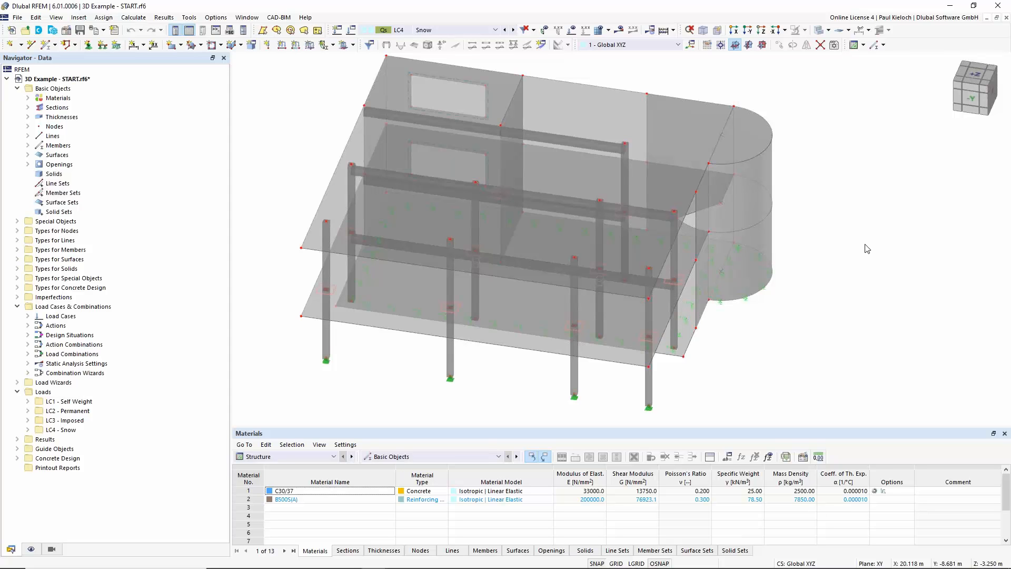
ctrl+middle_drag(880, 307, 866, 234)
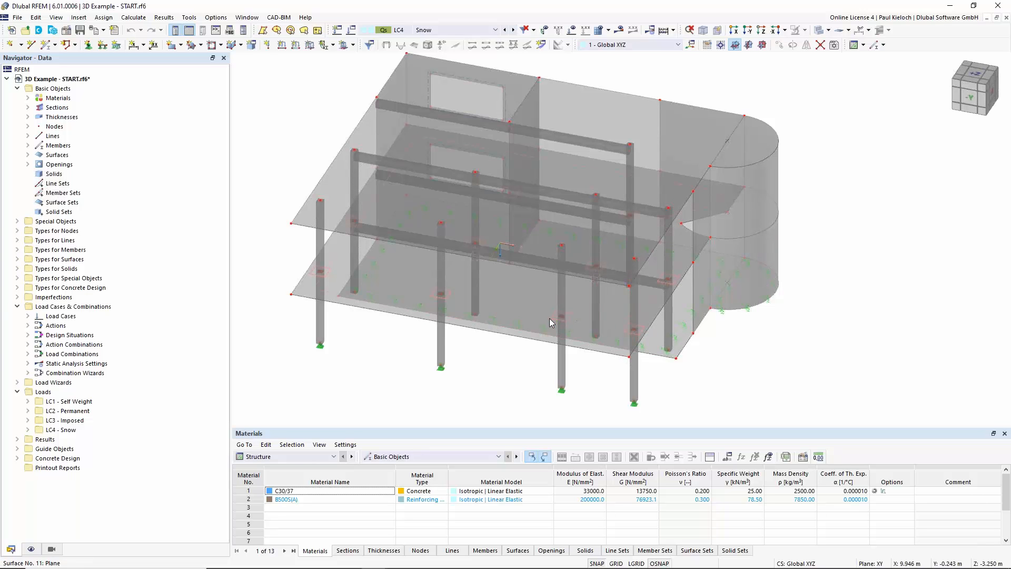
ctrl+middle_drag(805, 330, 831, 287)
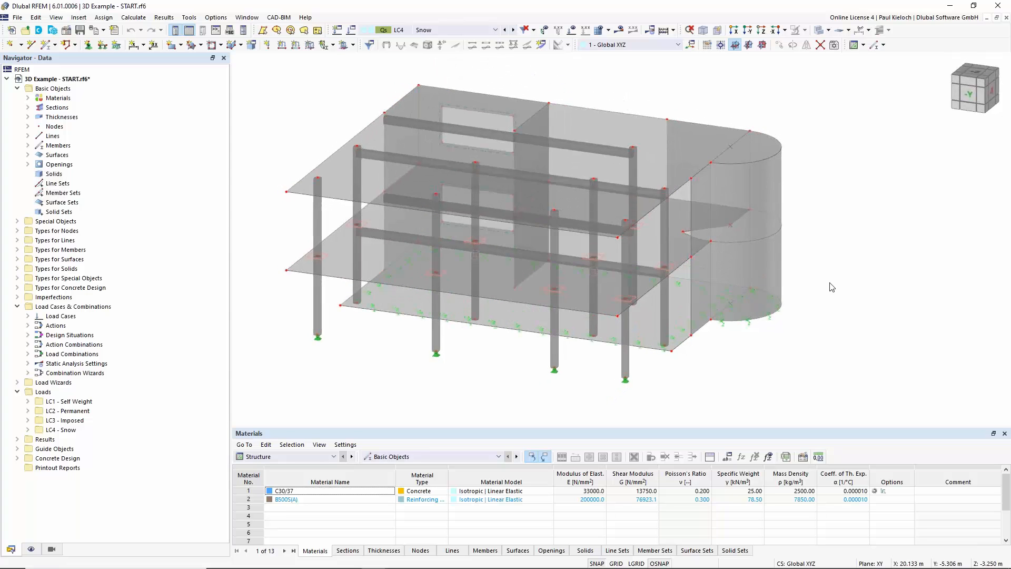
ctrl+middle_drag(818, 292, 824, 294)
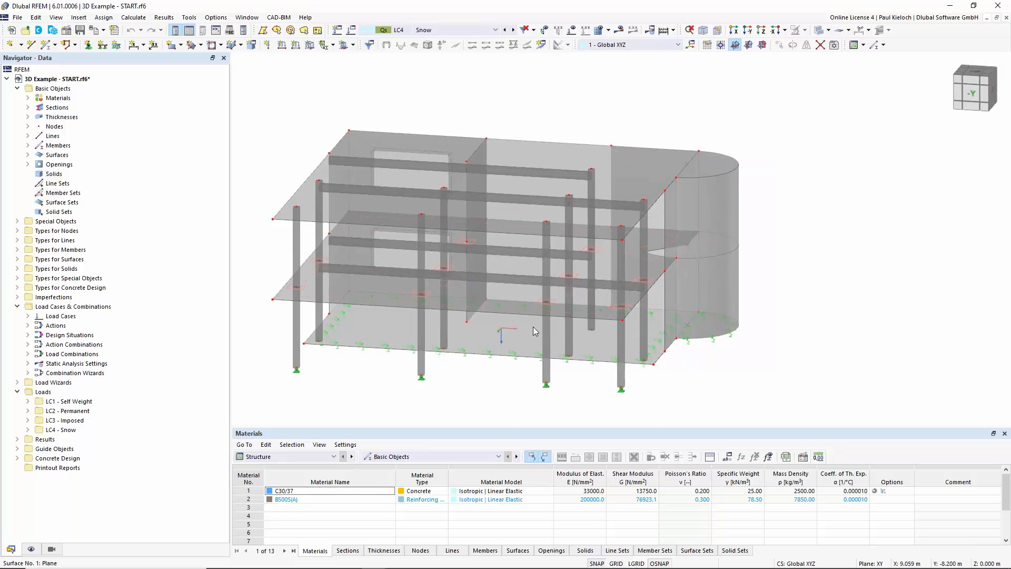
ctrl+middle_drag(515, 402, 492, 401)
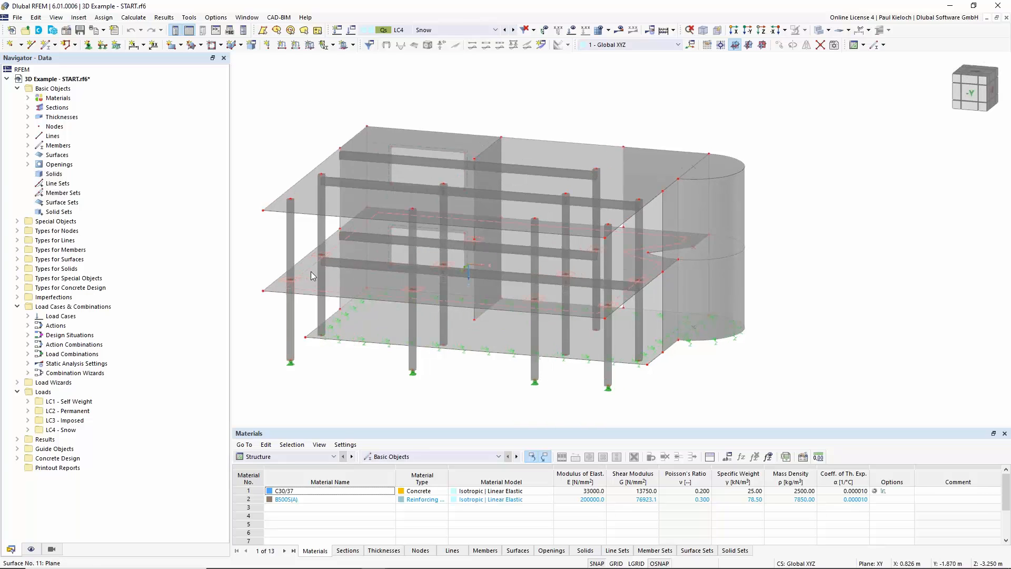
Isolate the intermediate floor slab by showing only the selected surface and its related objects
click(311, 271)
click(805, 31)
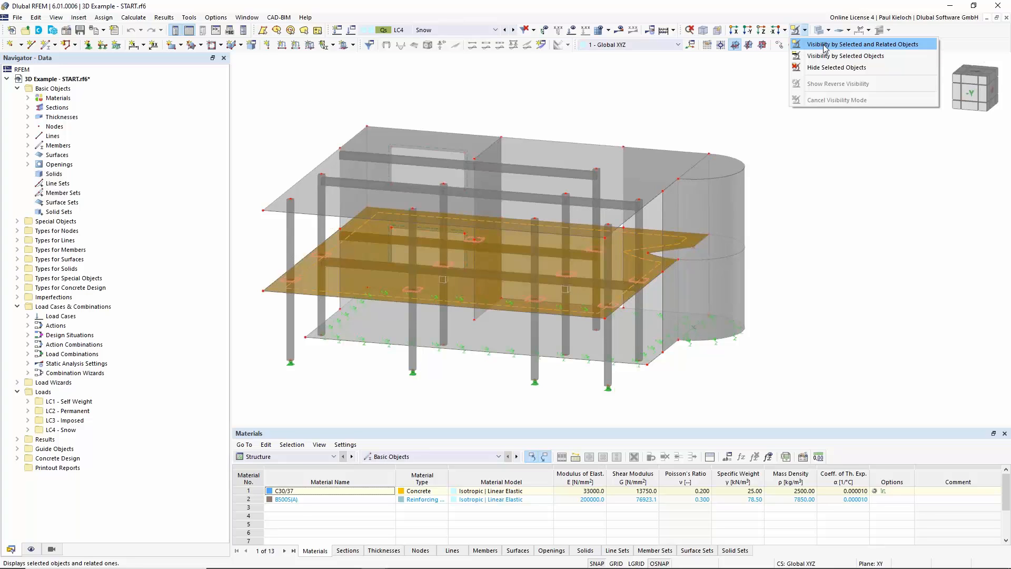
click(824, 46)
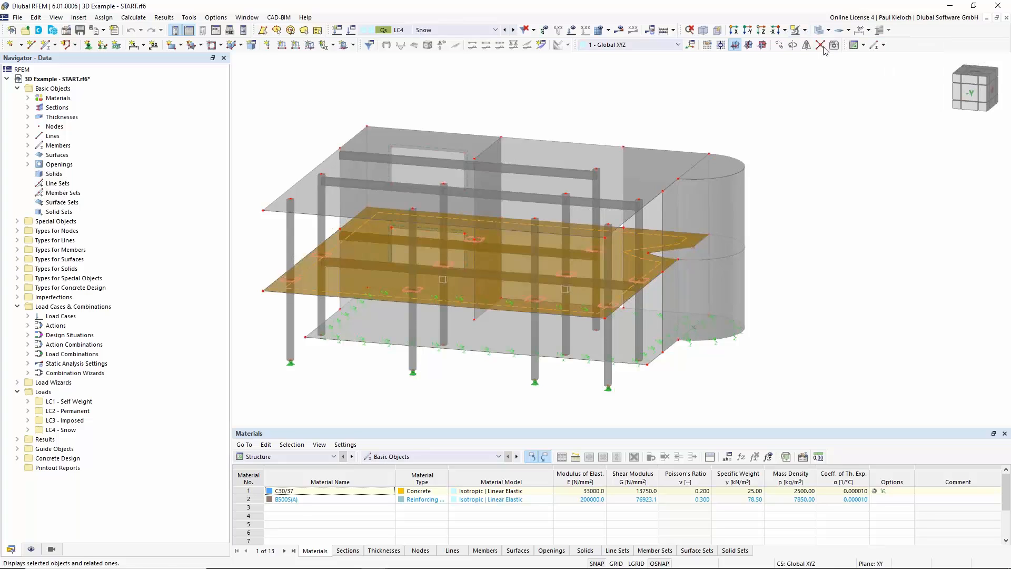
ctrl+middle_drag(872, 167, 861, 193)
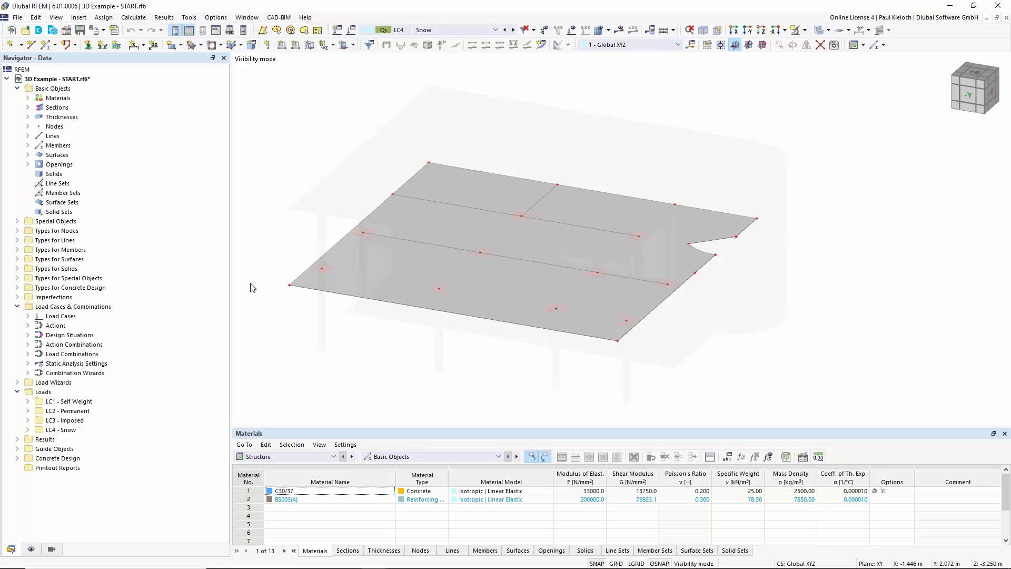
Expand the types for concrete design and the concrete durabilities, and select the XC1 durability
click(33, 290)
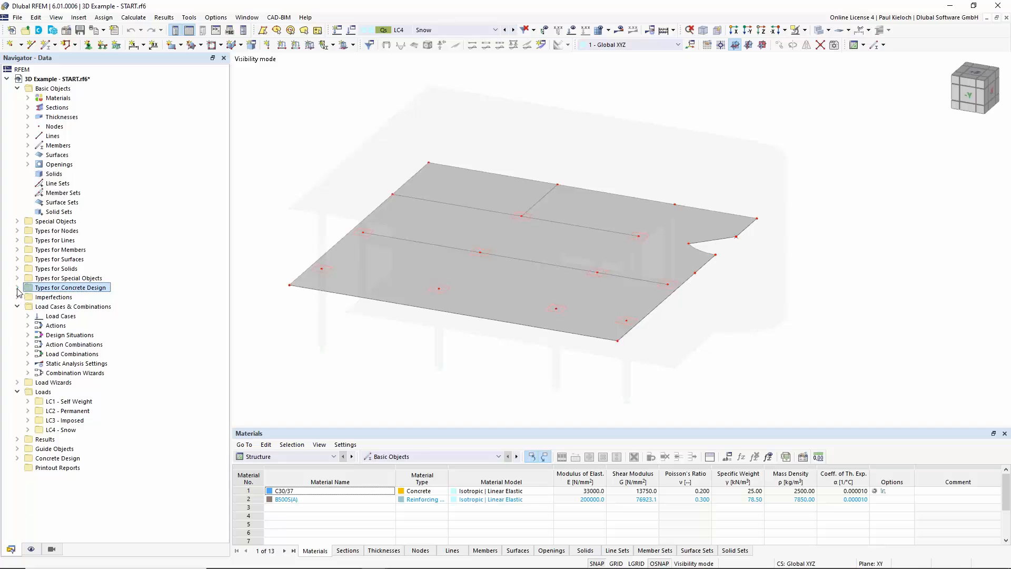
click(17, 287)
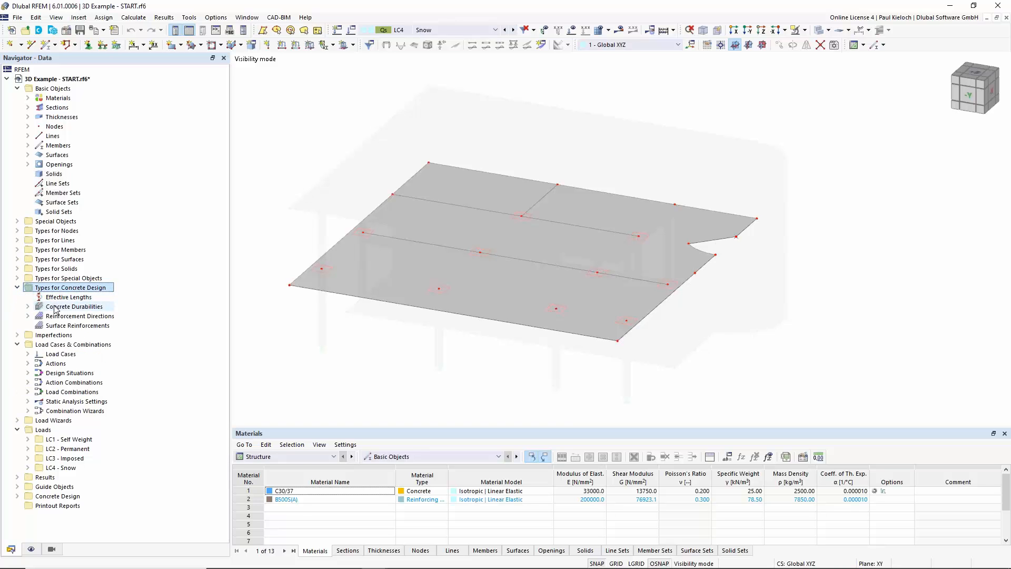
click(28, 307)
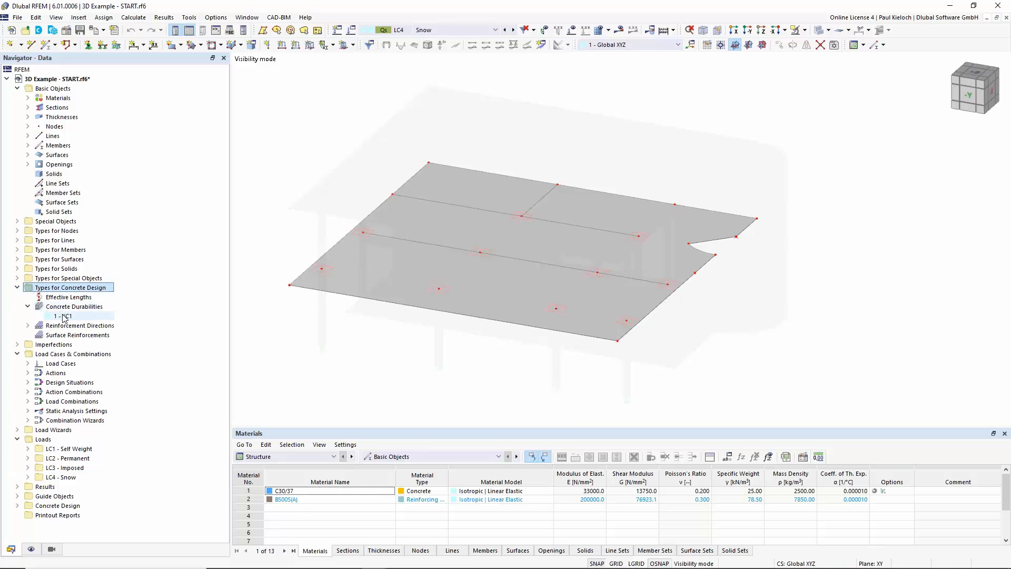
click(65, 317)
click(279, 317)
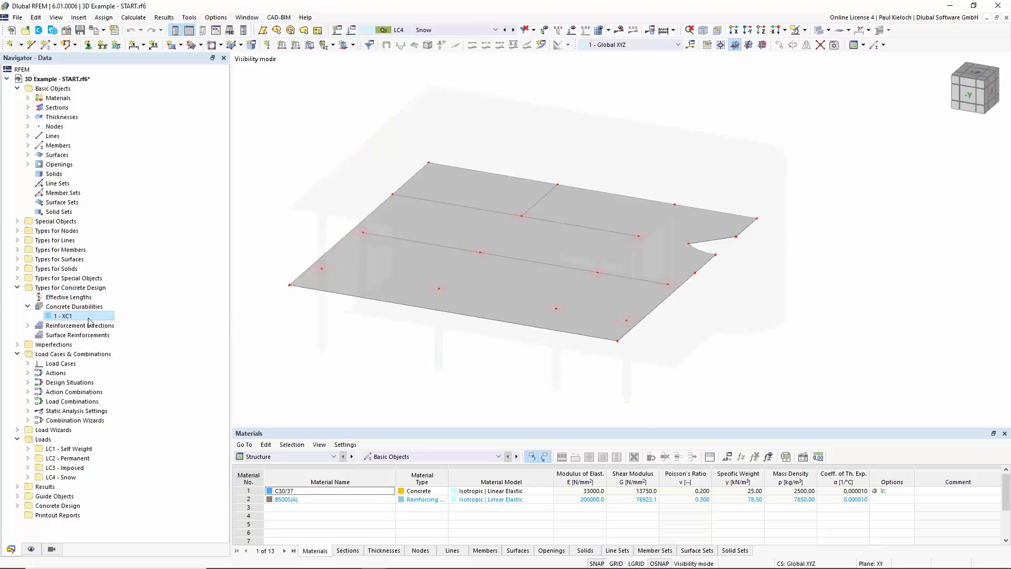
Expand the reinforcement directions and open the isolated floor slab, surface 11, for editing at its concrete design properties
click(28, 325)
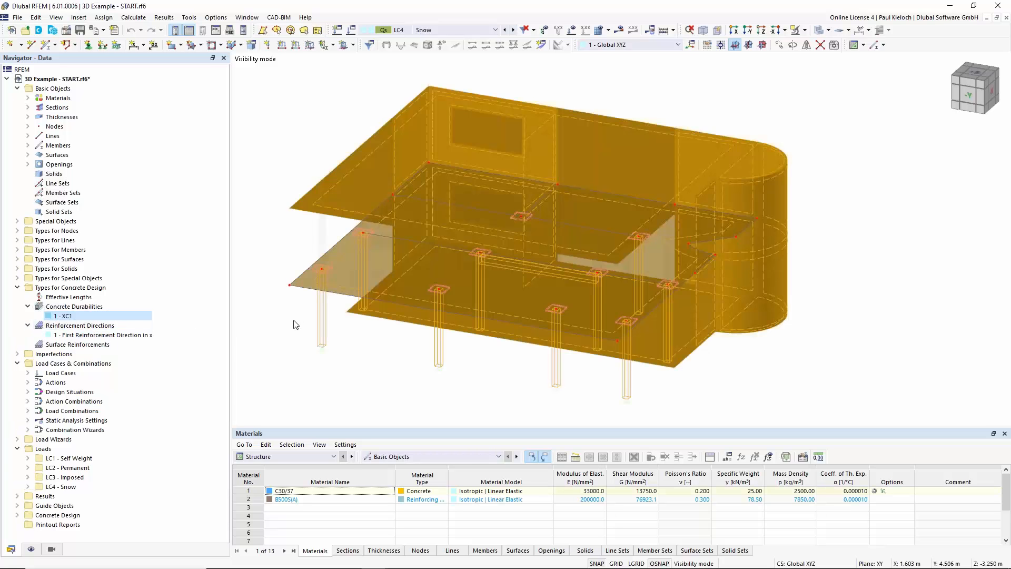
click(390, 272)
double_click(389, 270)
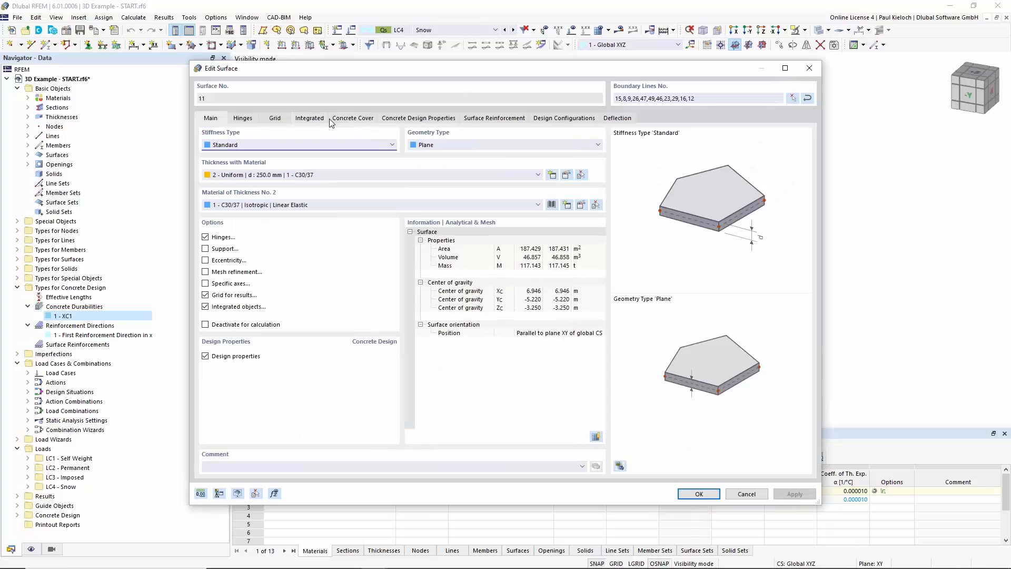
click(414, 118)
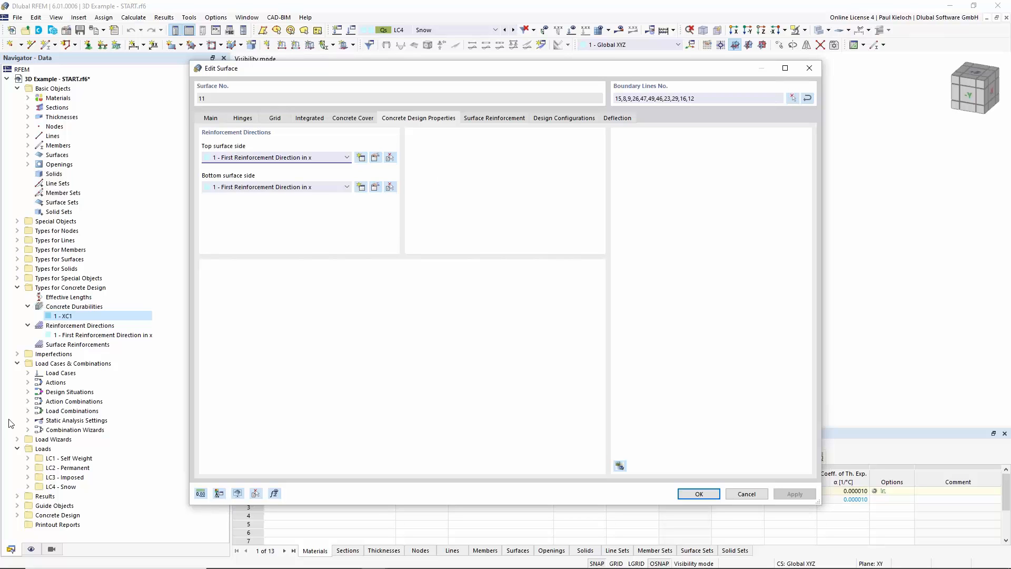
Add an on-surface rebar reinforcement with additional transverse reinforcement to the slab, 10 mm bars at 0.150 m spacing in both directions, top and bottom
click(501, 120)
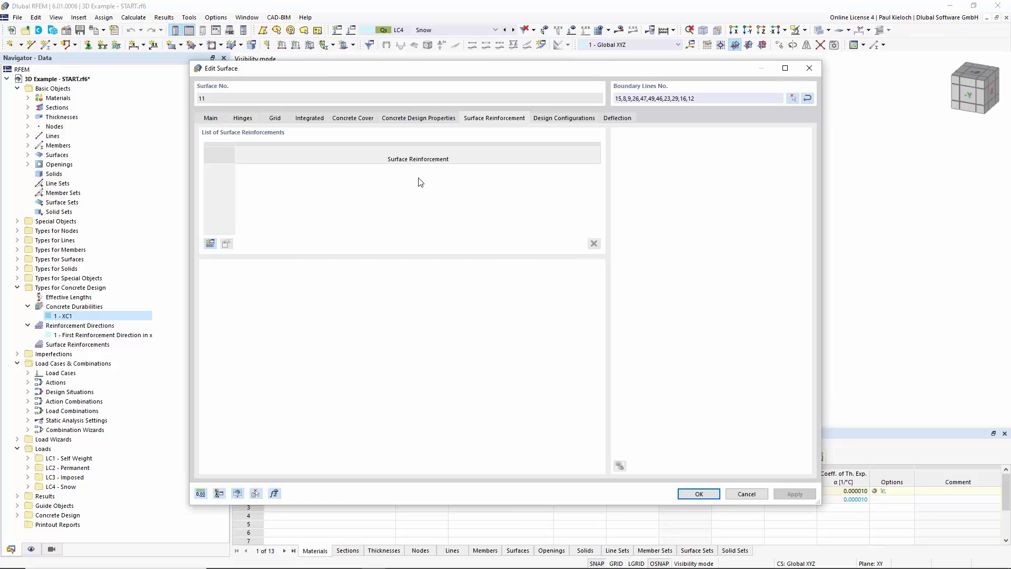
click(210, 243)
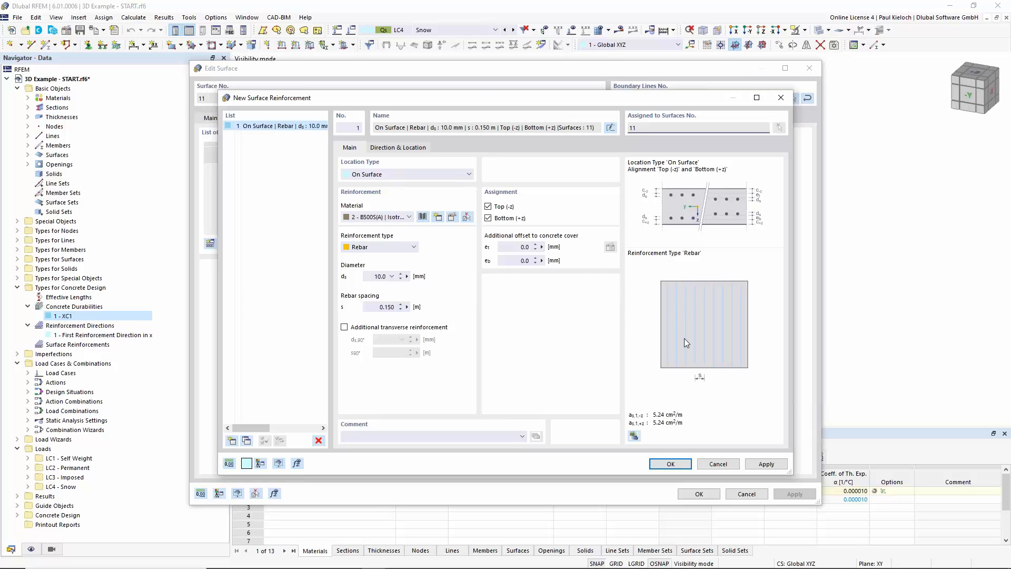
click(369, 330)
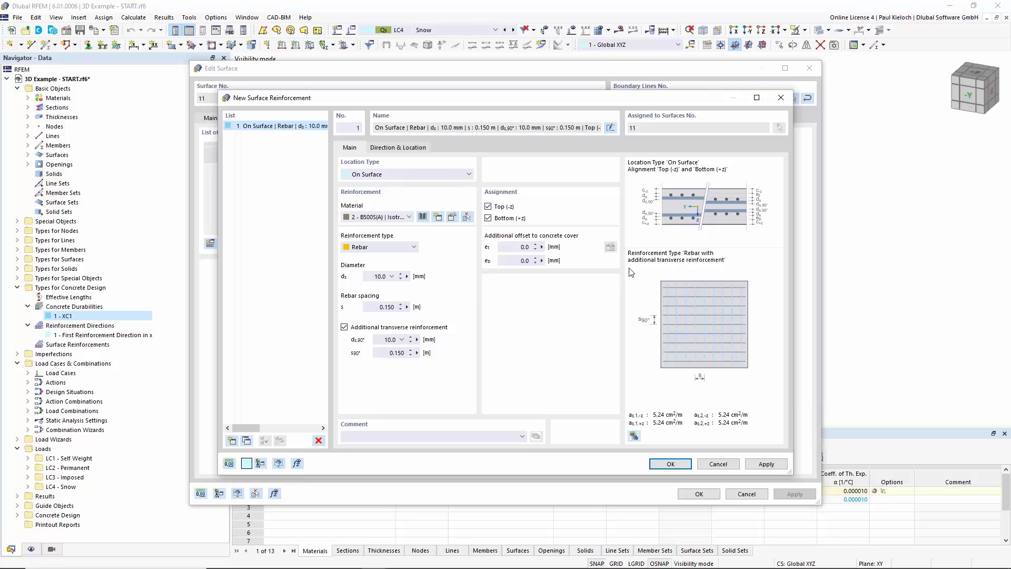
click(671, 464)
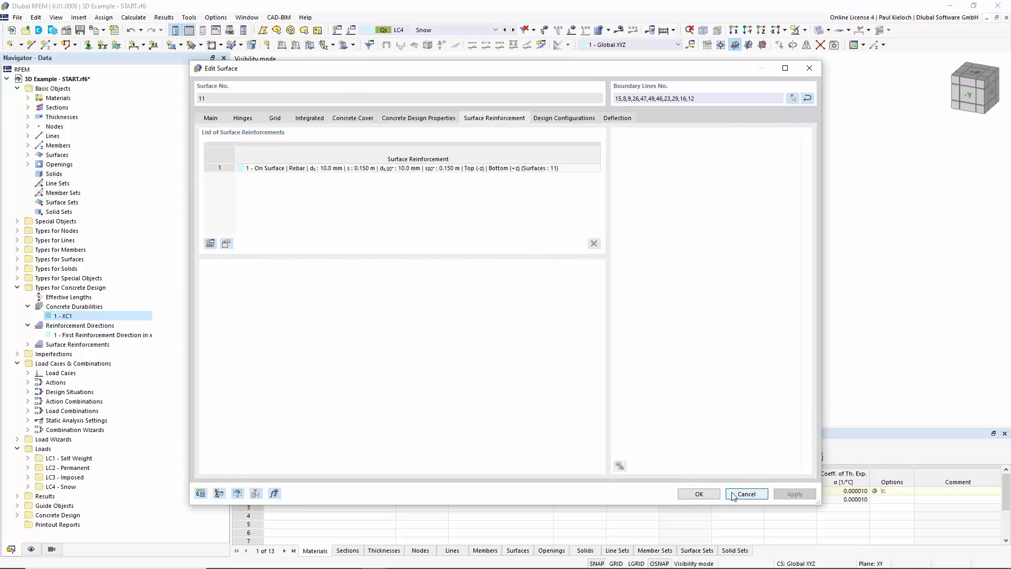
click(711, 495)
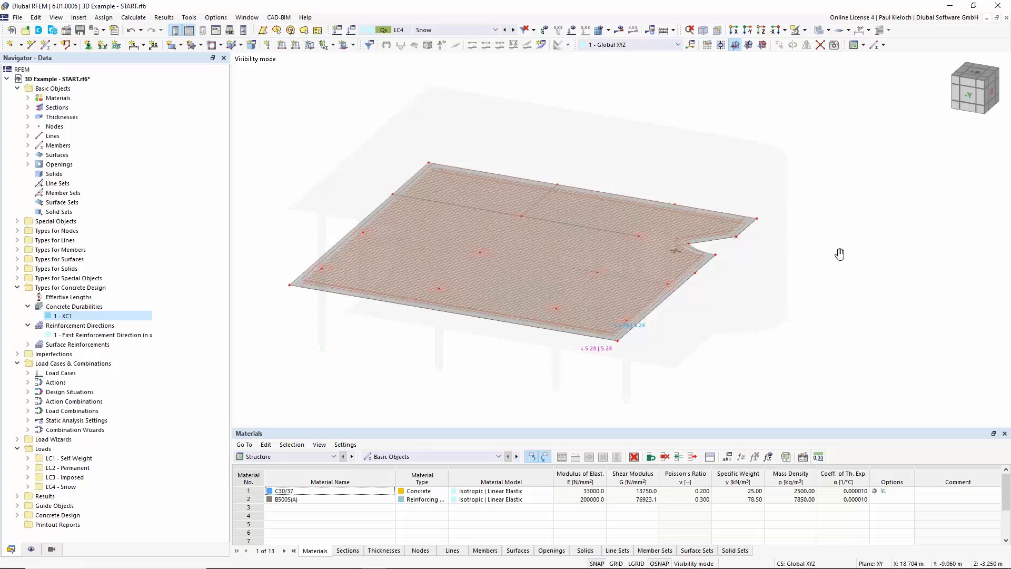
In the concrete design input data, select only floor slab surface 11 as the surface to design
middle_drag(840, 255, 843, 245)
click(305, 456)
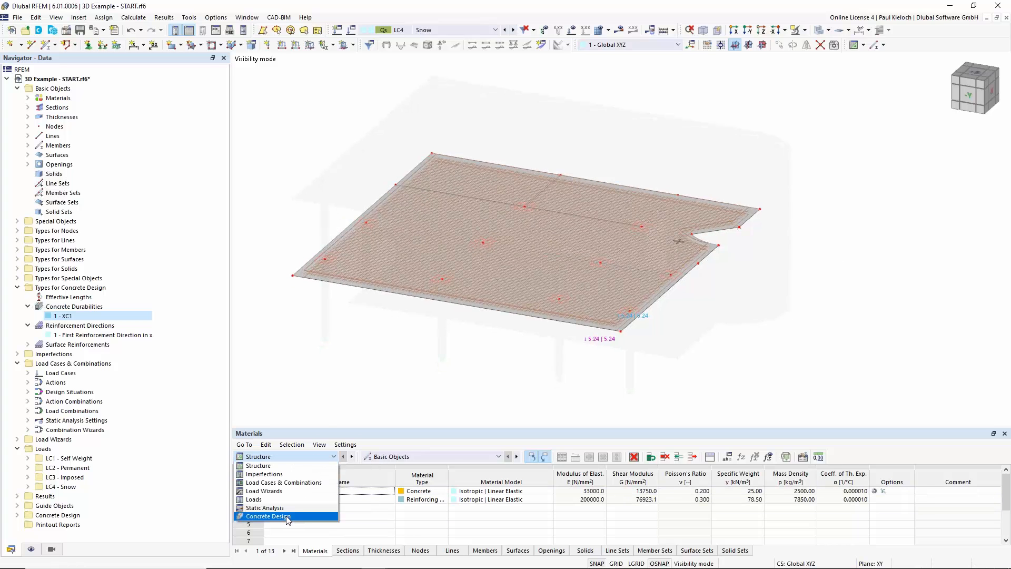
click(287, 517)
click(474, 501)
click(469, 500)
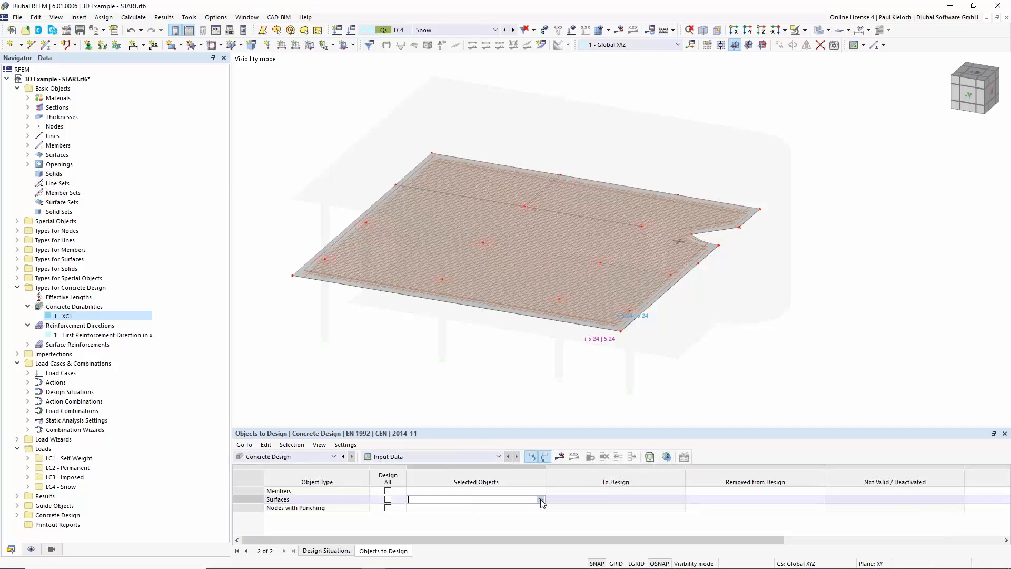
click(541, 500)
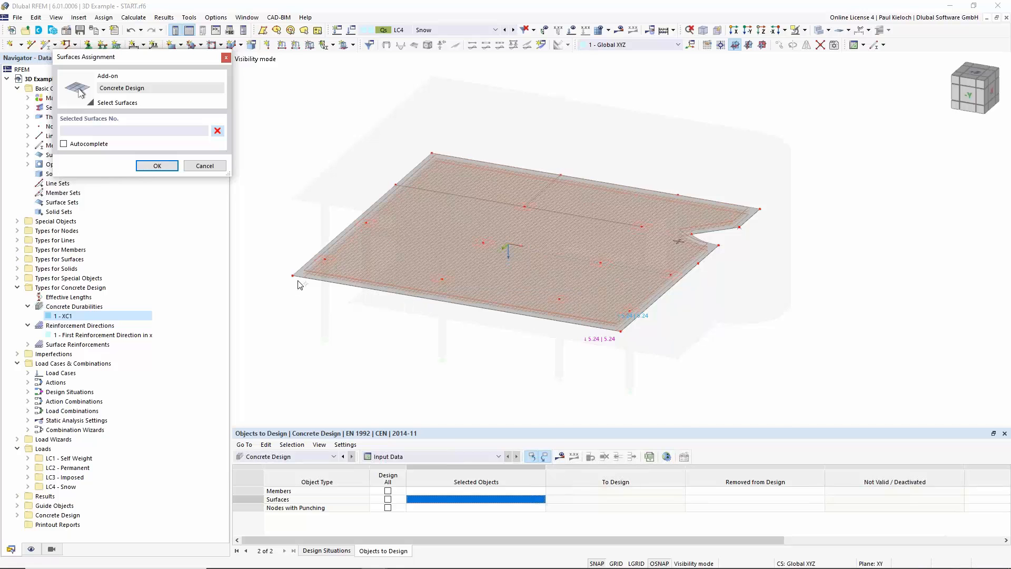
scroll(311, 279, up, 5)
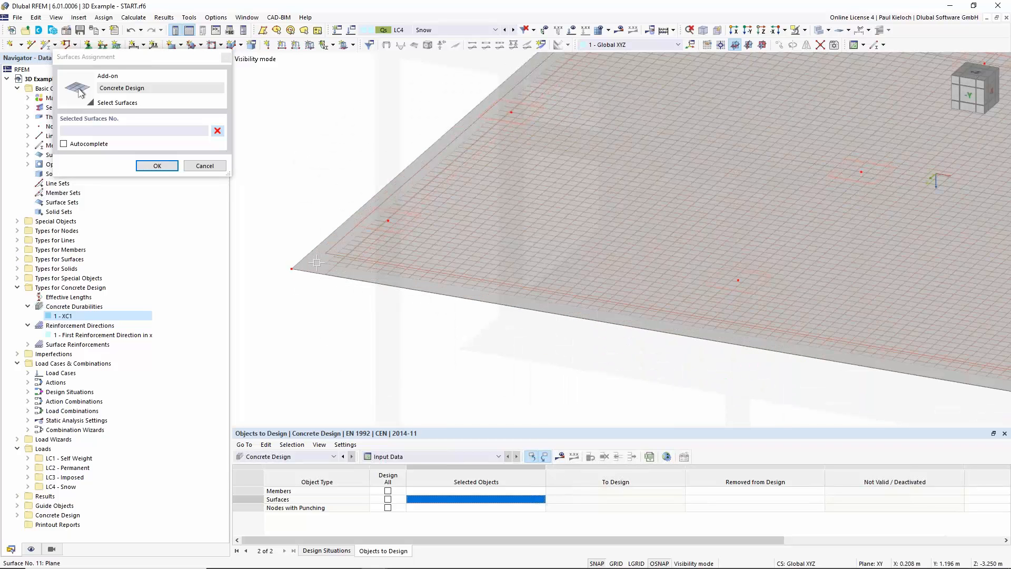
click(316, 262)
scroll(331, 255, down, 5)
click(165, 167)
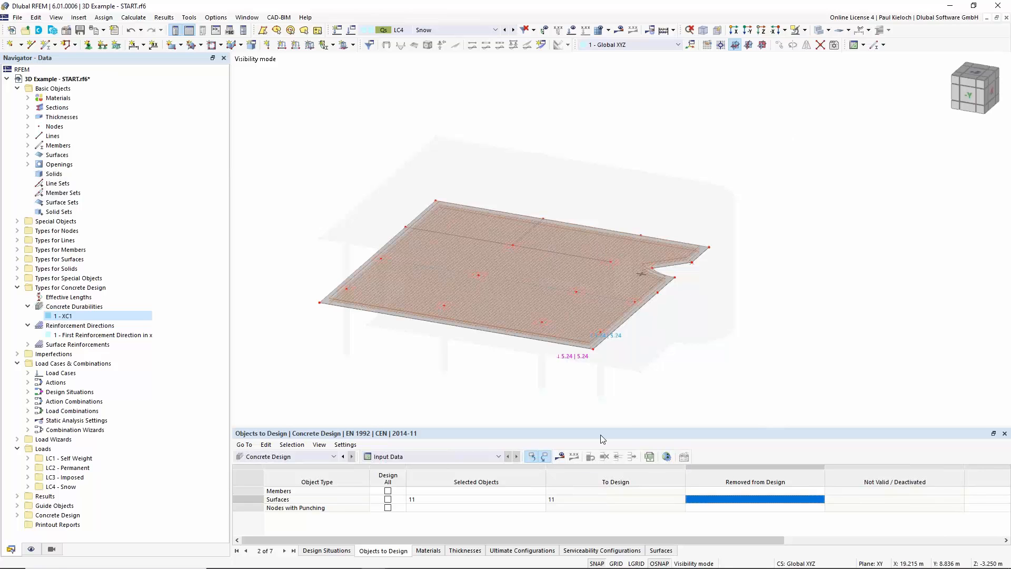
Calculate the concrete design and review the design ratios on surfaces by design situation in an enlarged results table
click(561, 457)
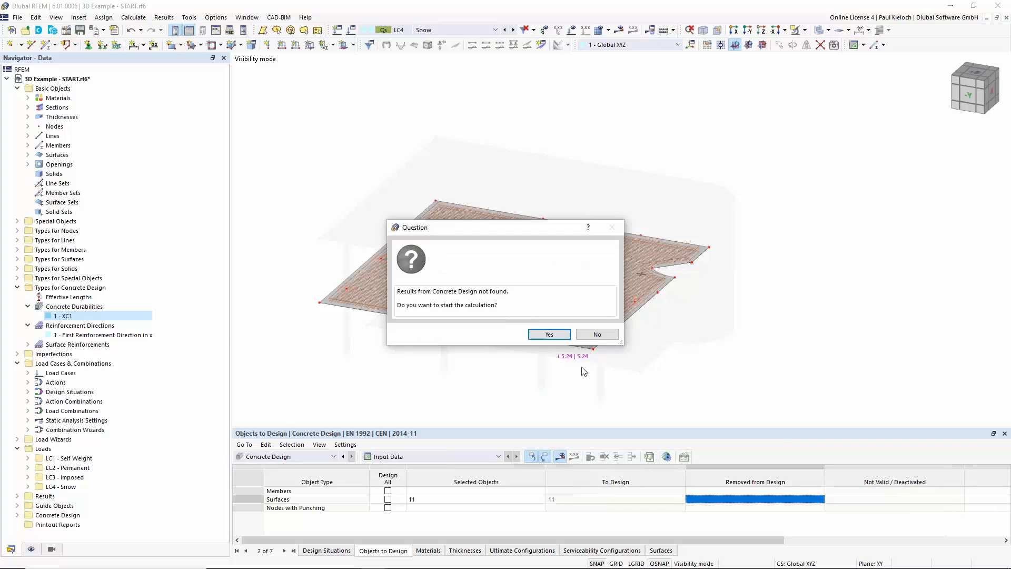
click(550, 334)
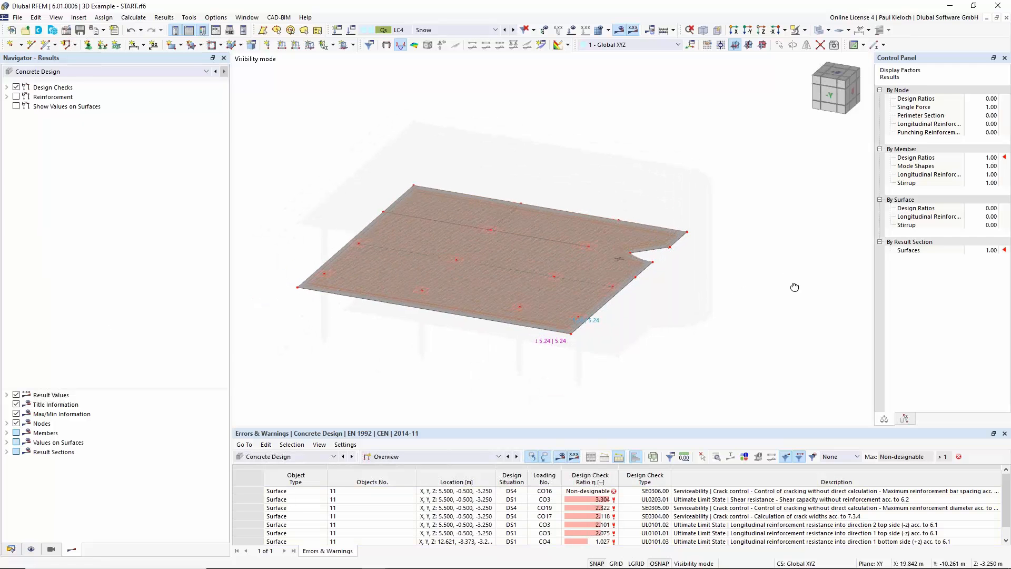
click(446, 457)
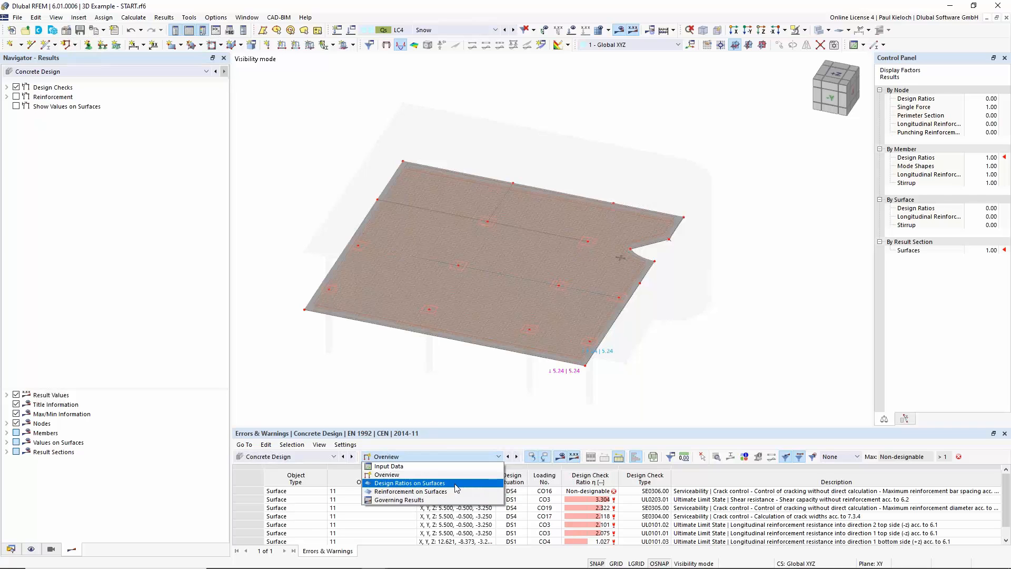
click(424, 484)
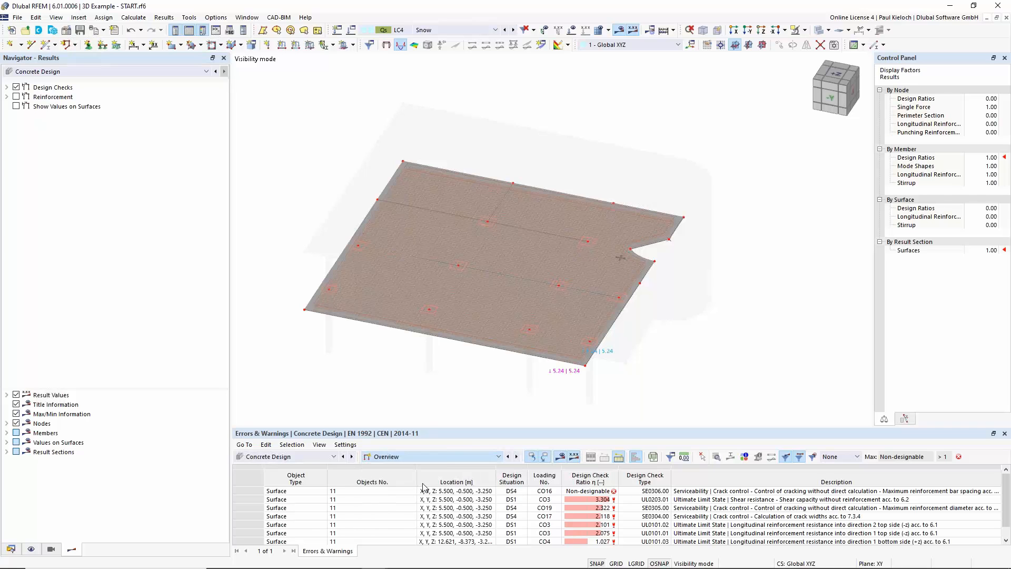
drag(468, 427, 496, 316)
click(474, 301)
middle_drag(473, 266, 478, 243)
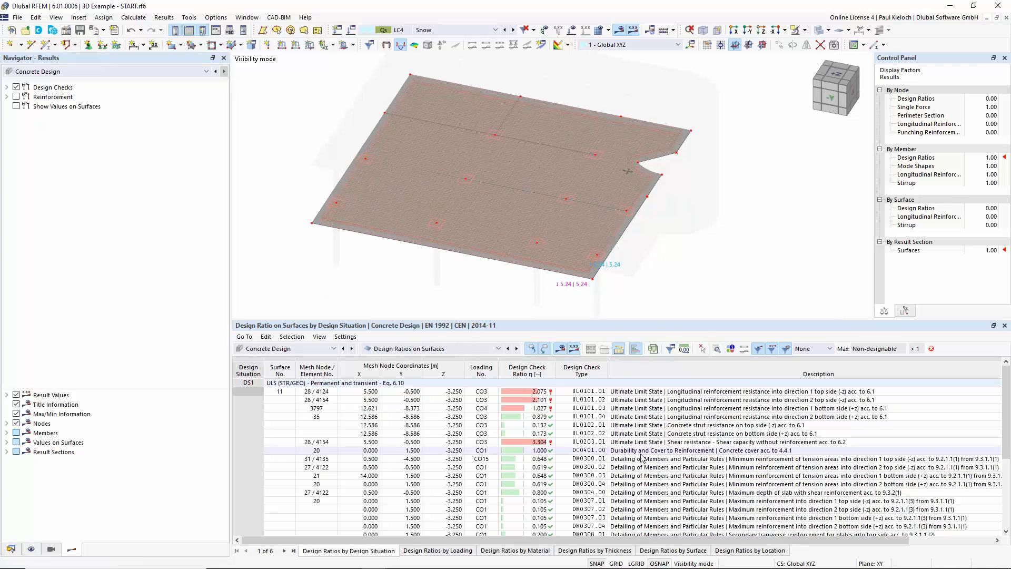
drag(649, 320, 647, 378)
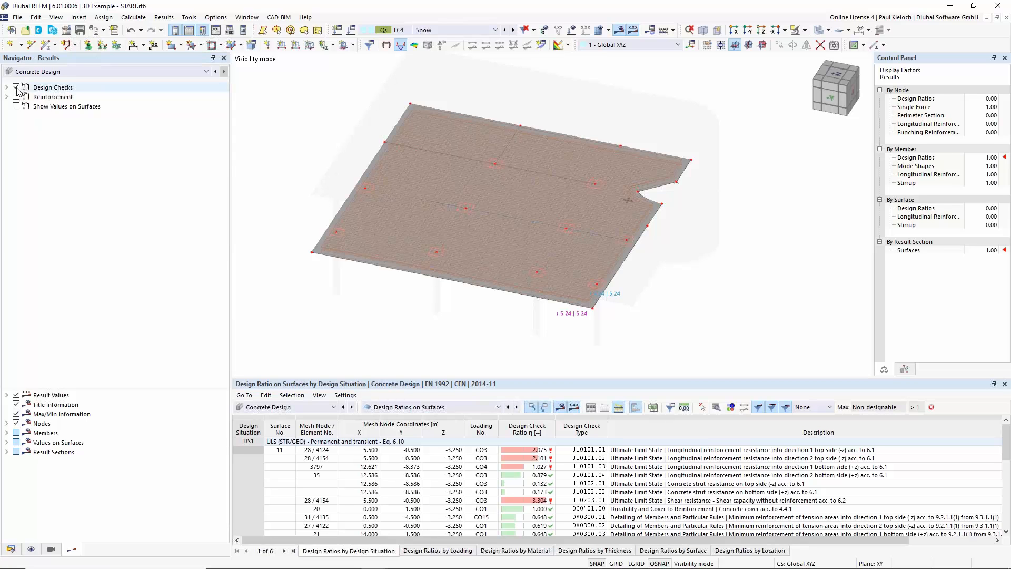
Hide the design checks and display the reinforcement results on surfaces, expanded down to the not covered longitudinal reinforcement
click(16, 87)
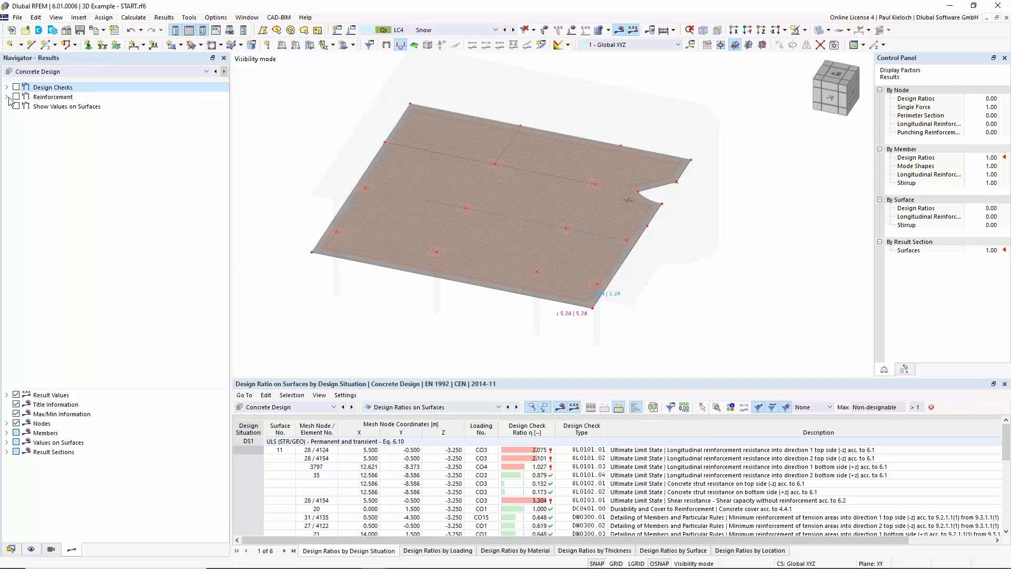
click(7, 97)
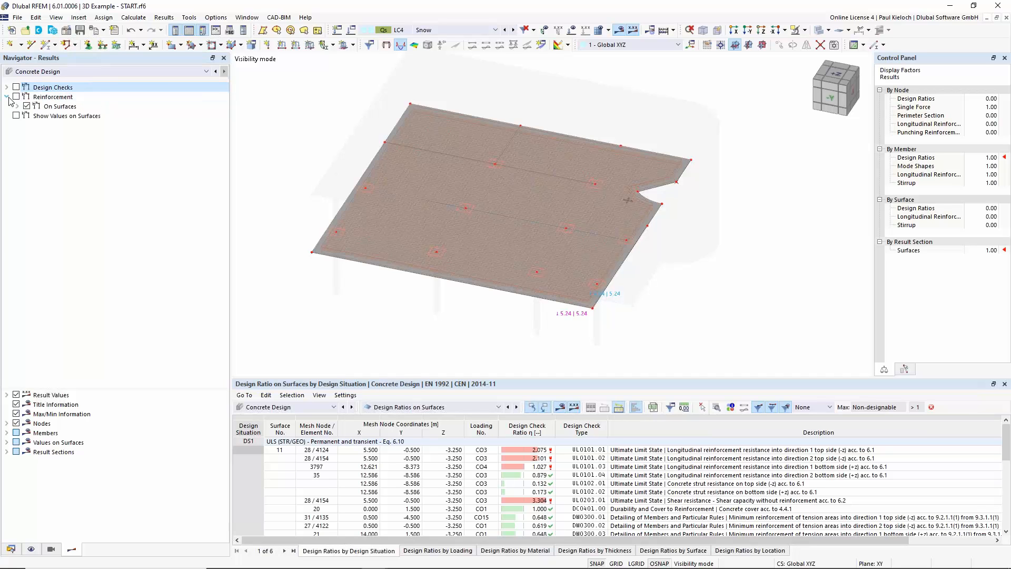
click(16, 97)
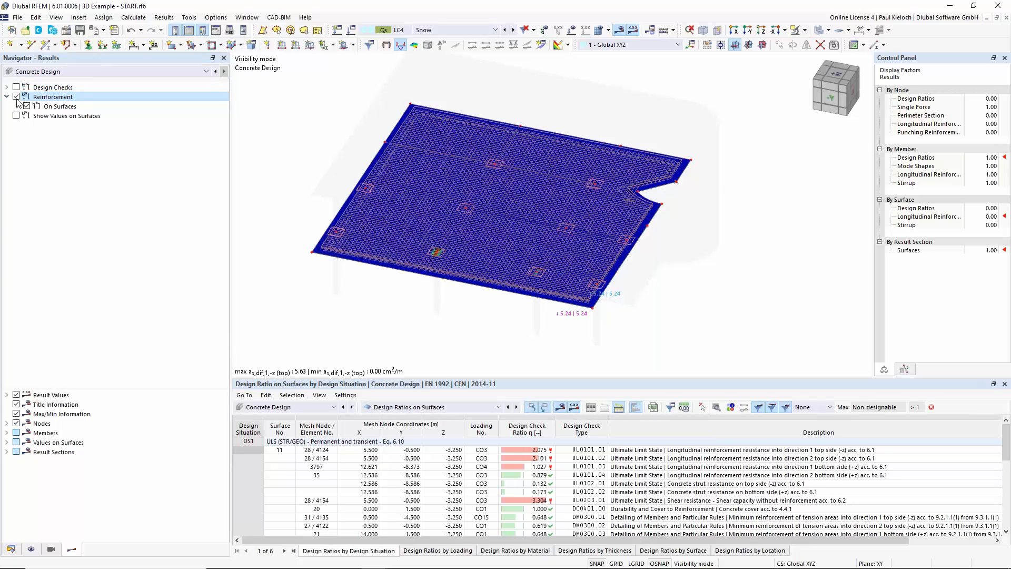
click(18, 107)
click(102, 268)
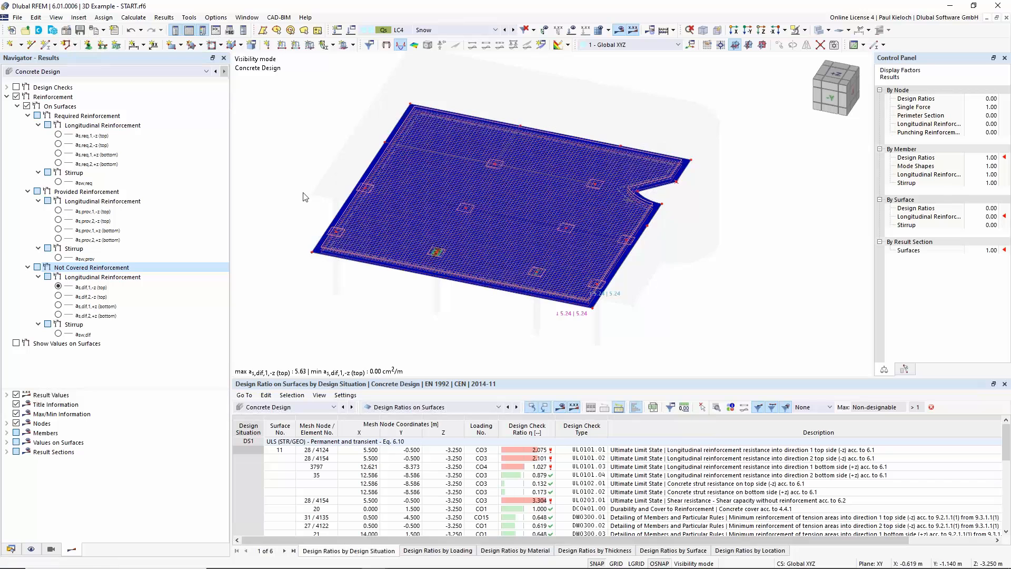
scroll(302, 194, up, 1)
scroll(392, 195, up, 1)
scroll(453, 203, down, 1)
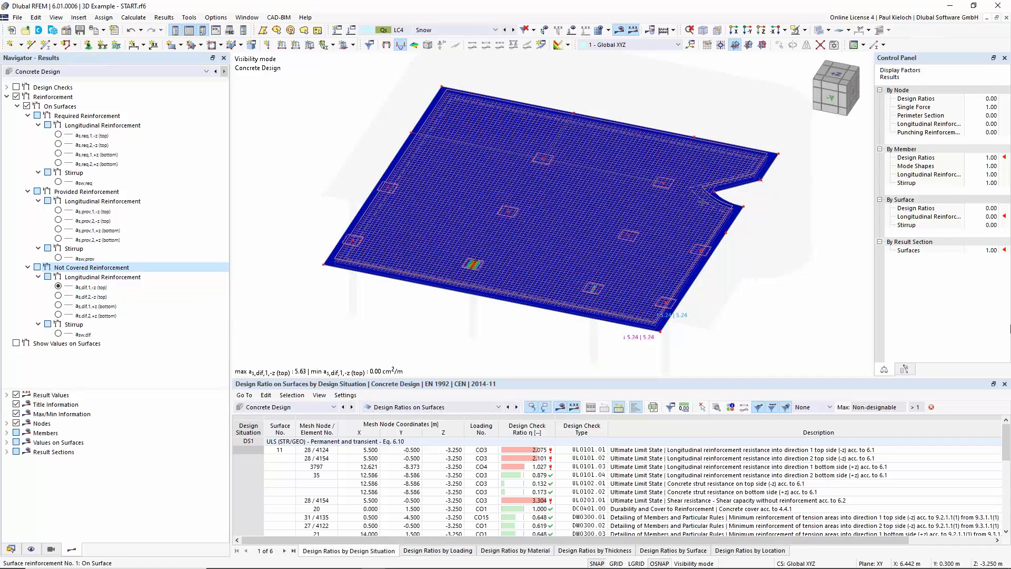
Compare the not covered top reinforcement as,dif,2,-z with as,dif,1,-z and examine the slab areas over the columns
click(59, 289)
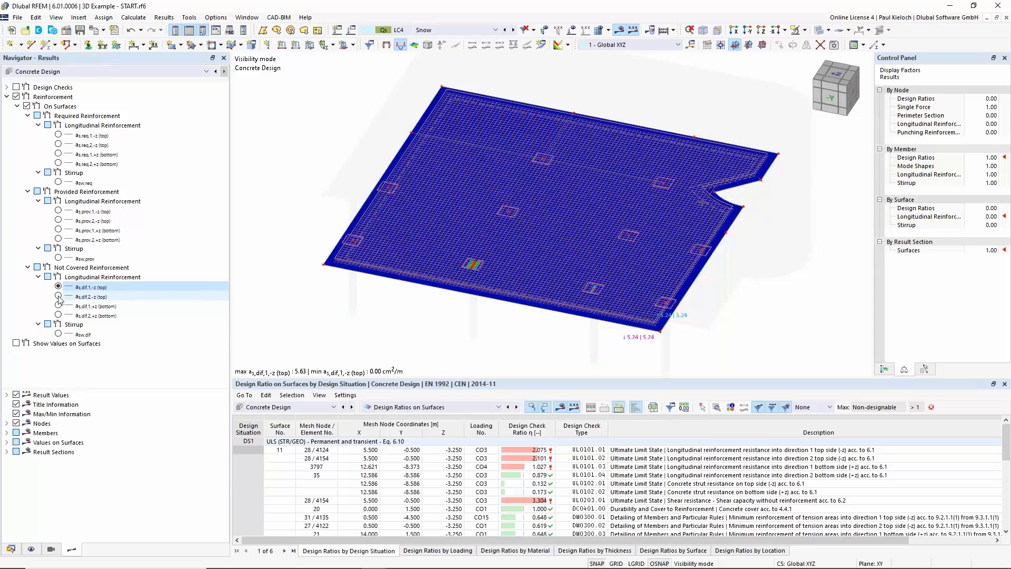
click(59, 296)
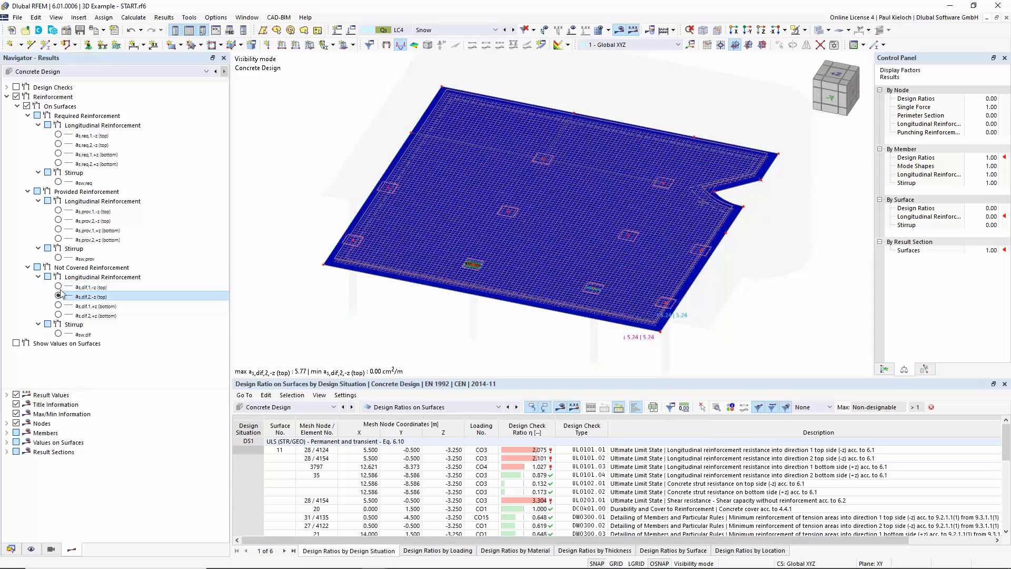
click(62, 287)
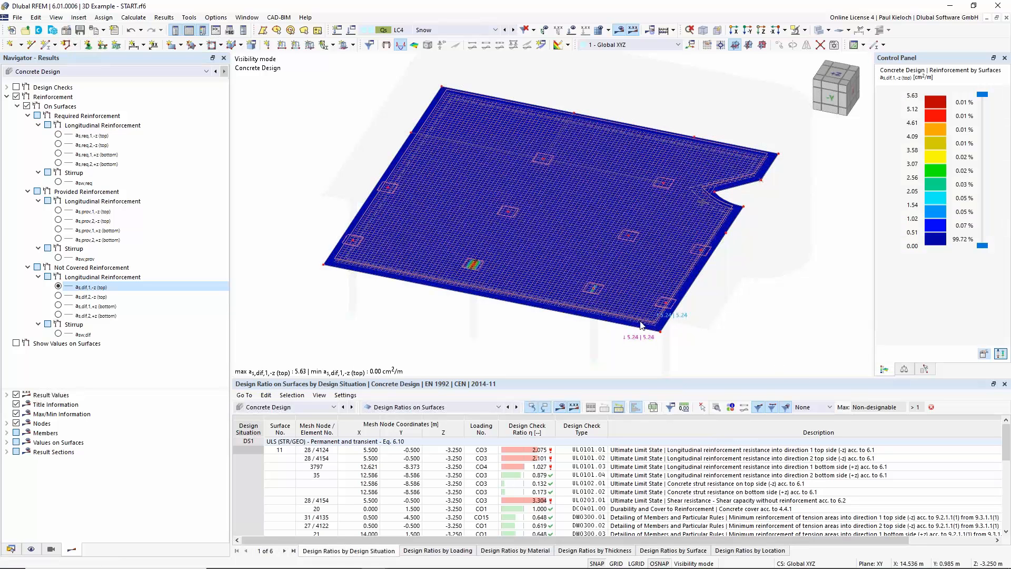
scroll(511, 304, up, 2)
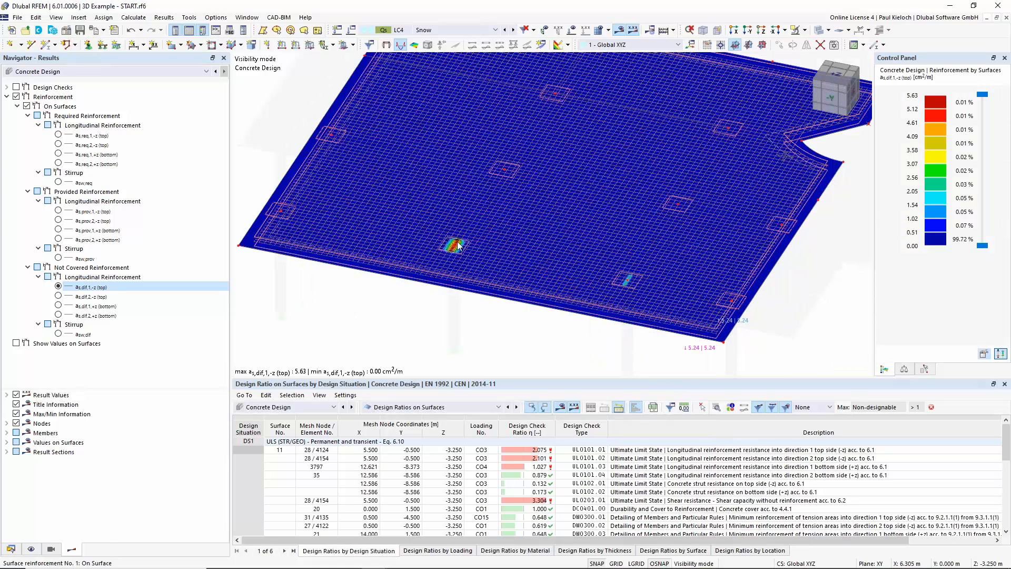
middle_drag(795, 323, 806, 321)
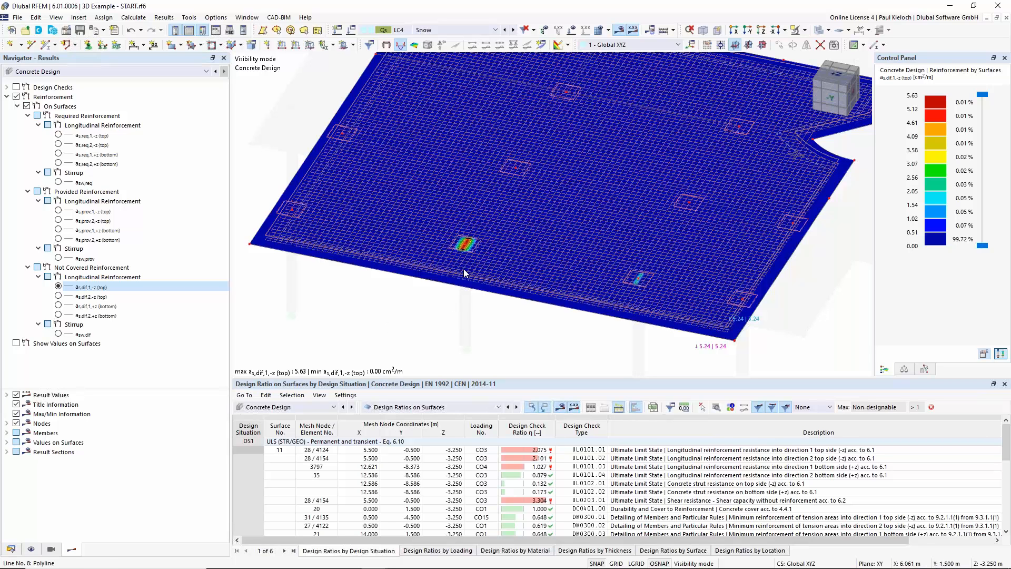
Check the not covered reinforcement as,dif,2,-z (top), as,dif,1,+z (bottom) and as,dif,2,+z (bottom) on the slab, and return to as,dif,1,-z (top)
click(58, 296)
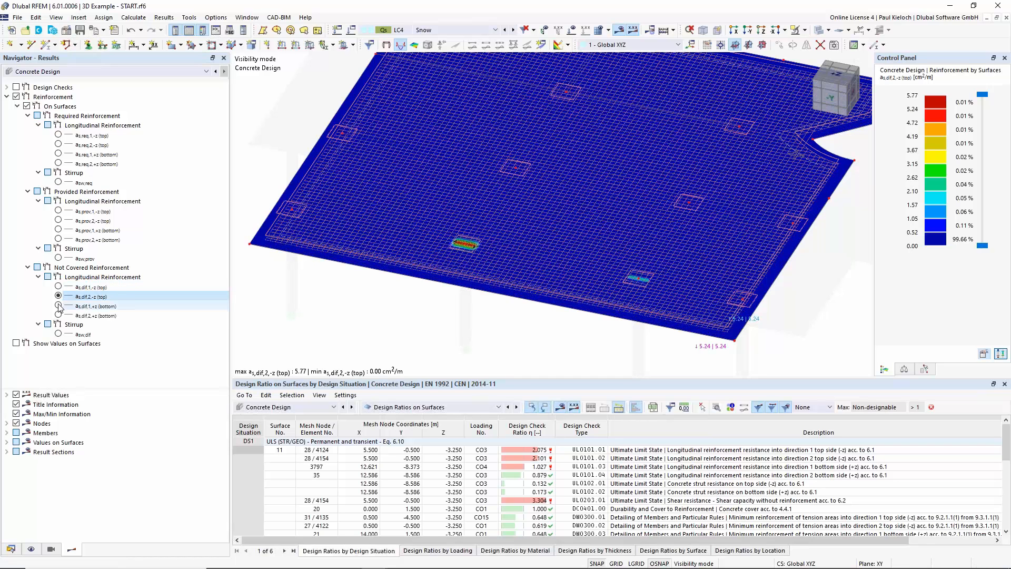
click(58, 305)
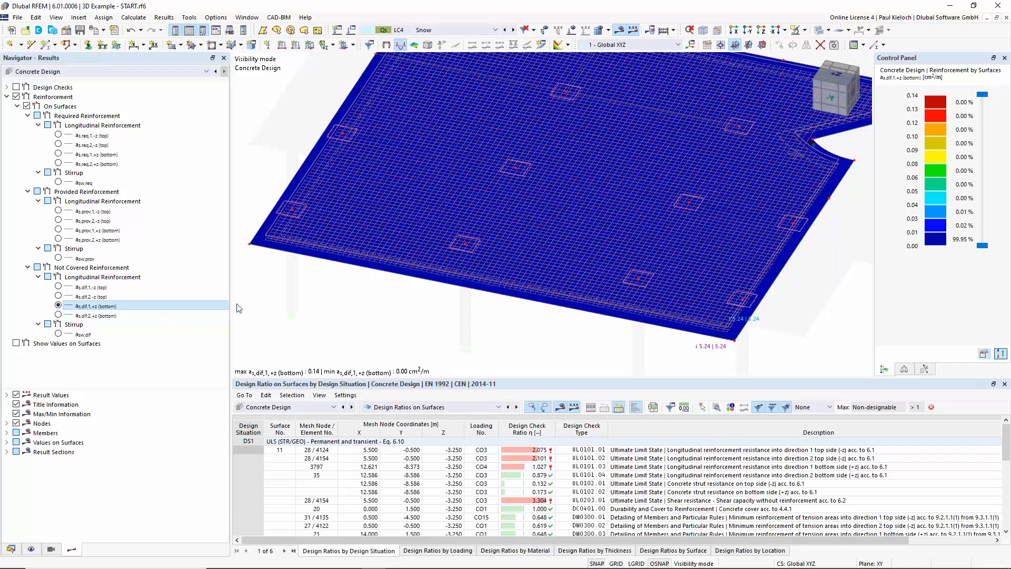
scroll(306, 304, down, 1)
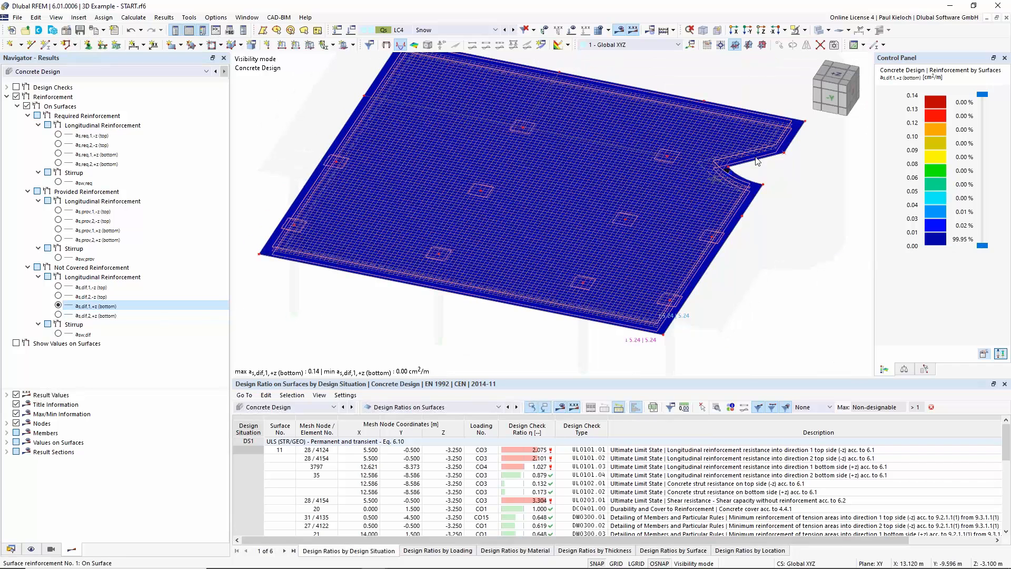
scroll(741, 170, up, 3)
key(Down)
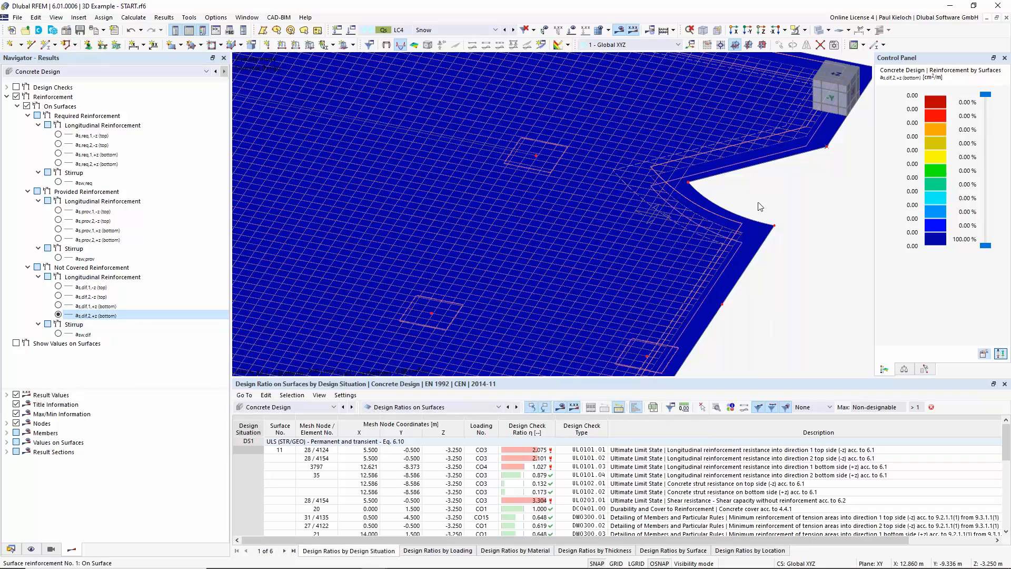
scroll(760, 207, down, 3)
scroll(761, 306, down, 1)
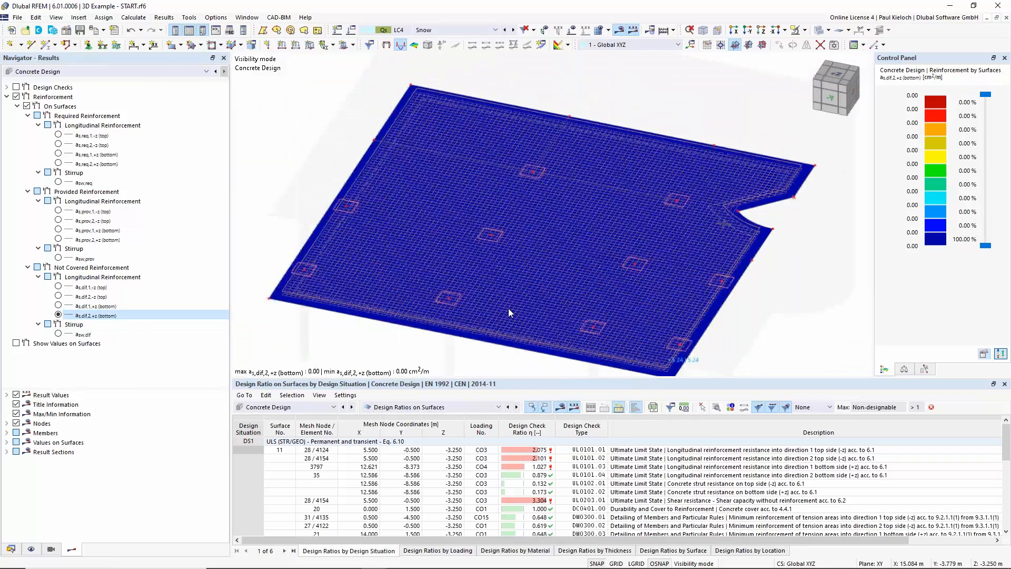
click(58, 286)
middle_drag(336, 319, 353, 299)
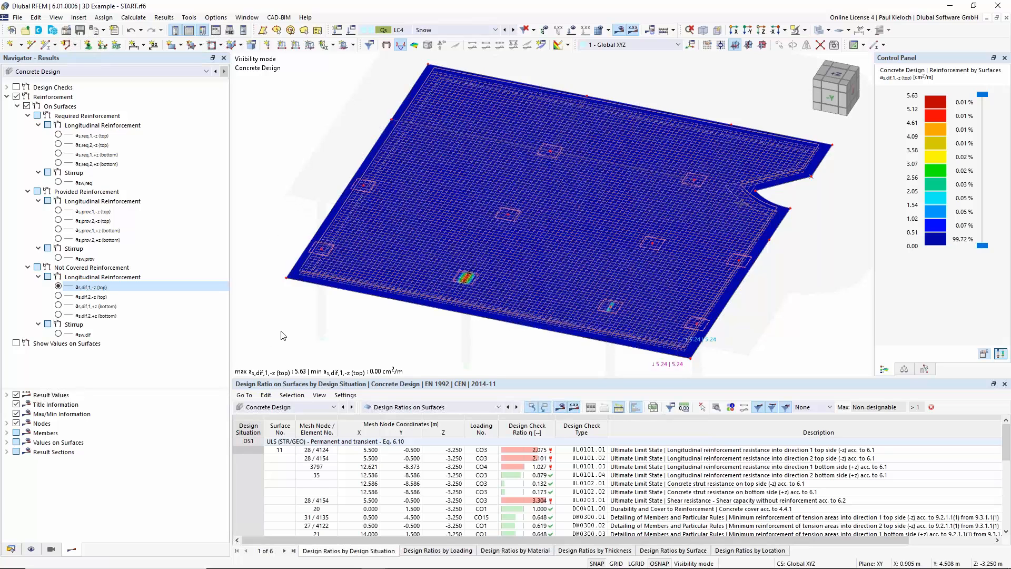
Start a new surface reinforcement under the types for concrete design
click(13, 549)
middle_drag(285, 207, 267, 216)
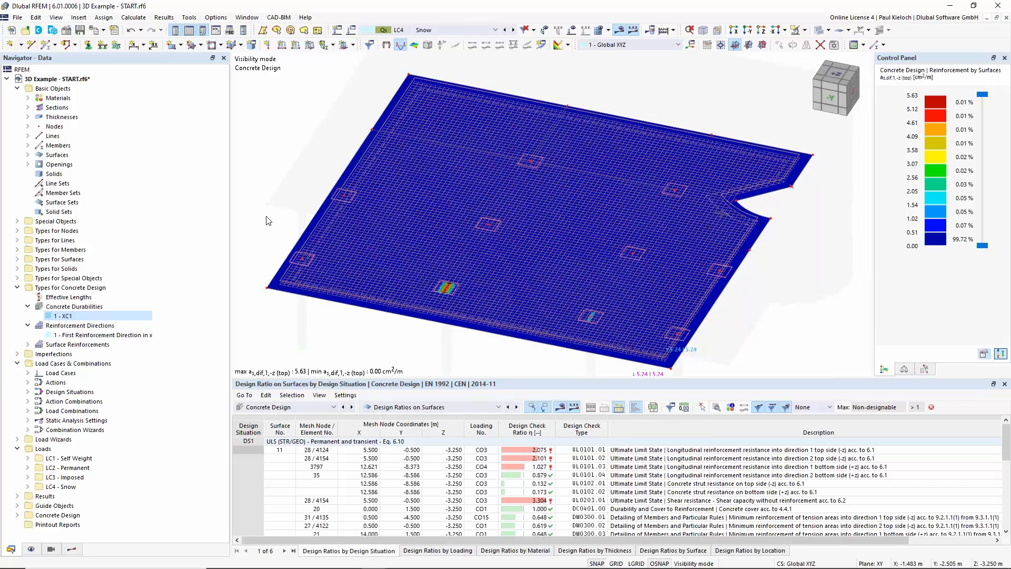
right_click(58, 345)
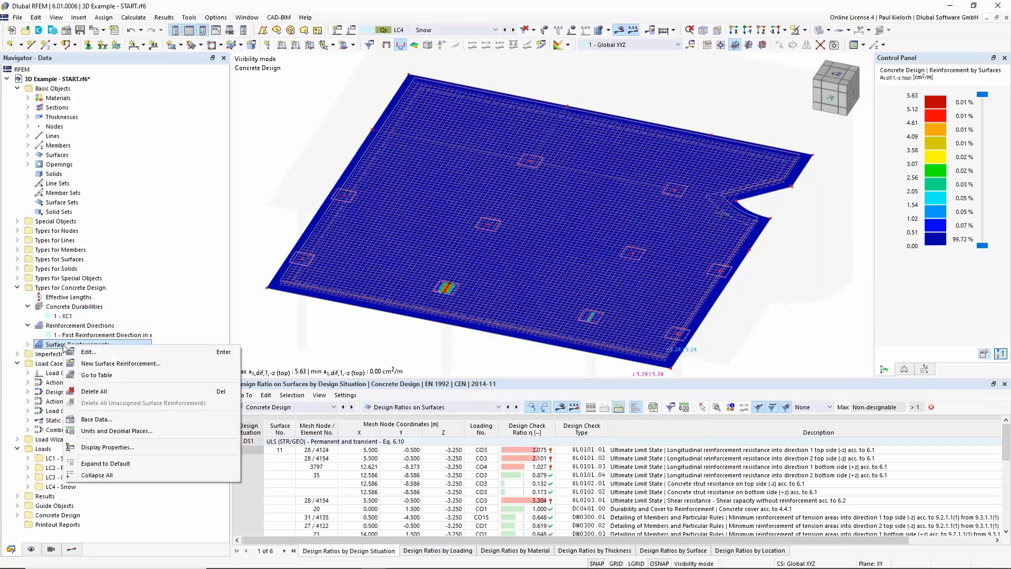
click(103, 364)
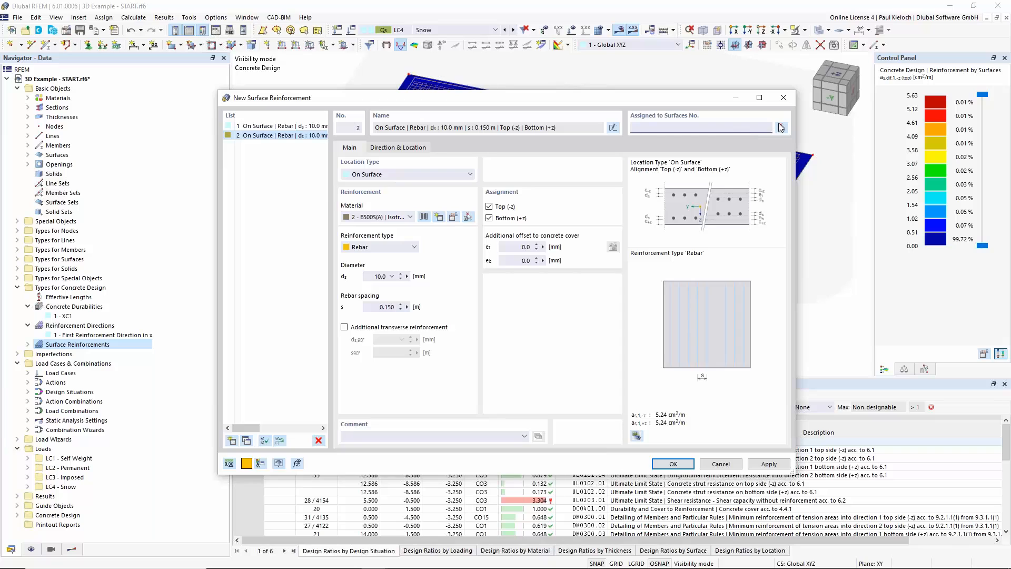
Assign the new surface reinforcement to surface 11, the slab shown in the model
click(781, 127)
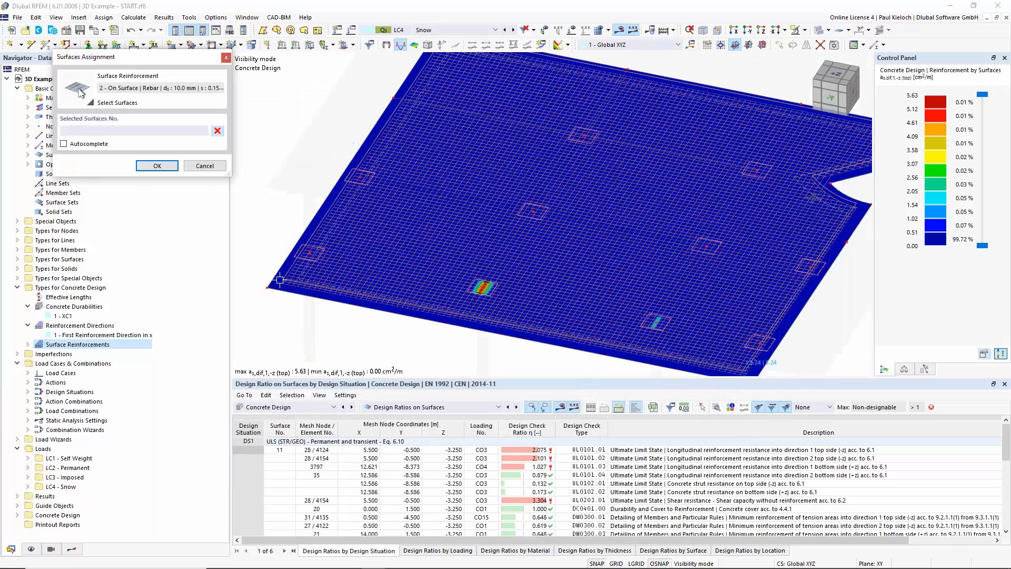
scroll(279, 280, up, 3)
click(280, 280)
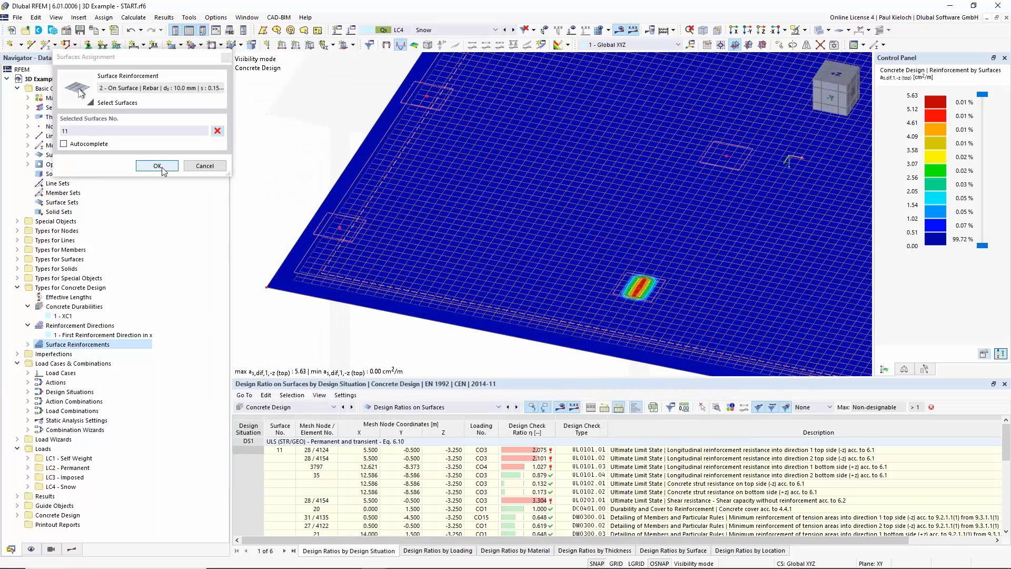
click(157, 165)
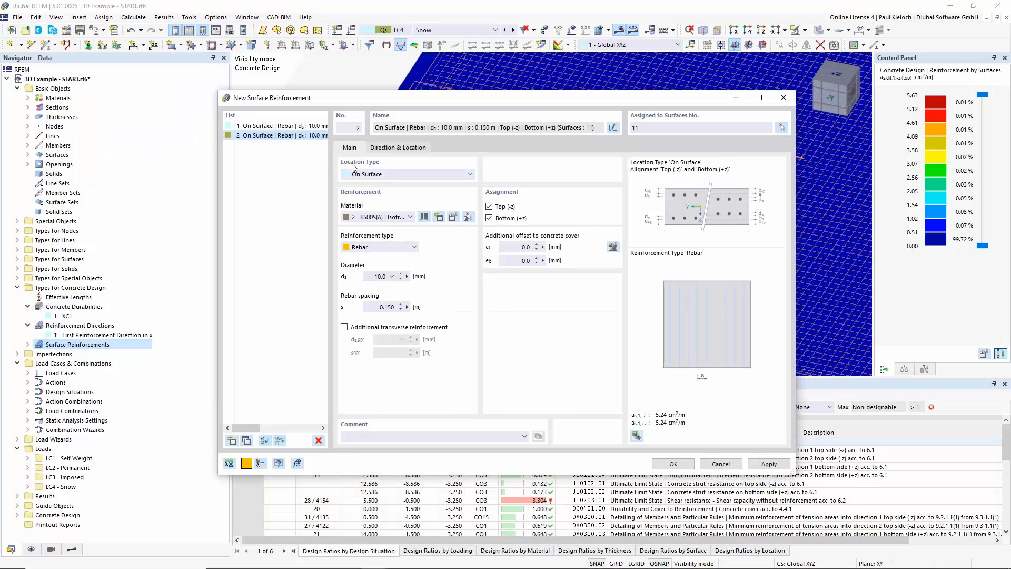
Set the reinforcement's location type to Free Rectangular, on the top (-z) side only, with additional transverse reinforcement
click(380, 175)
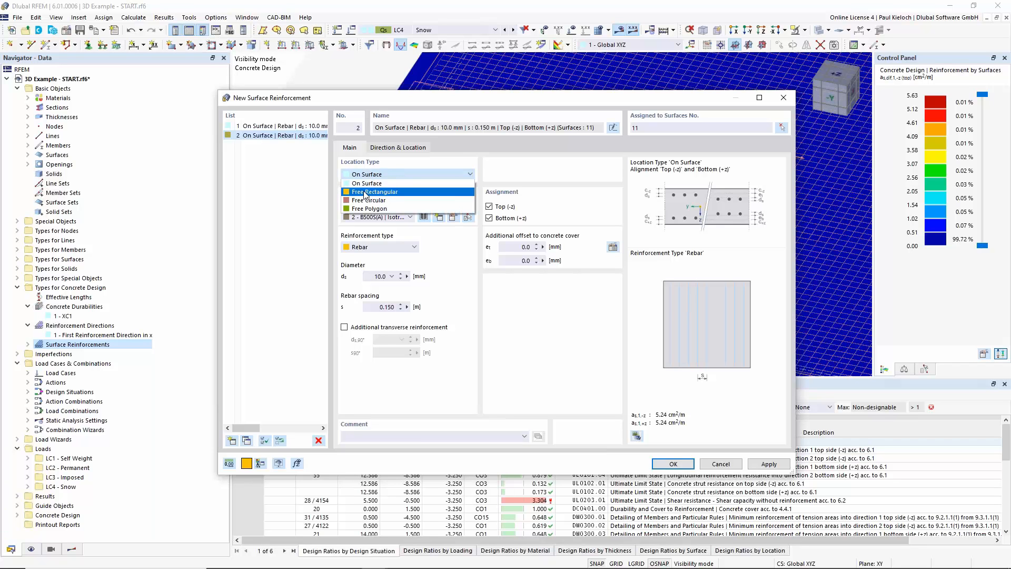
click(404, 194)
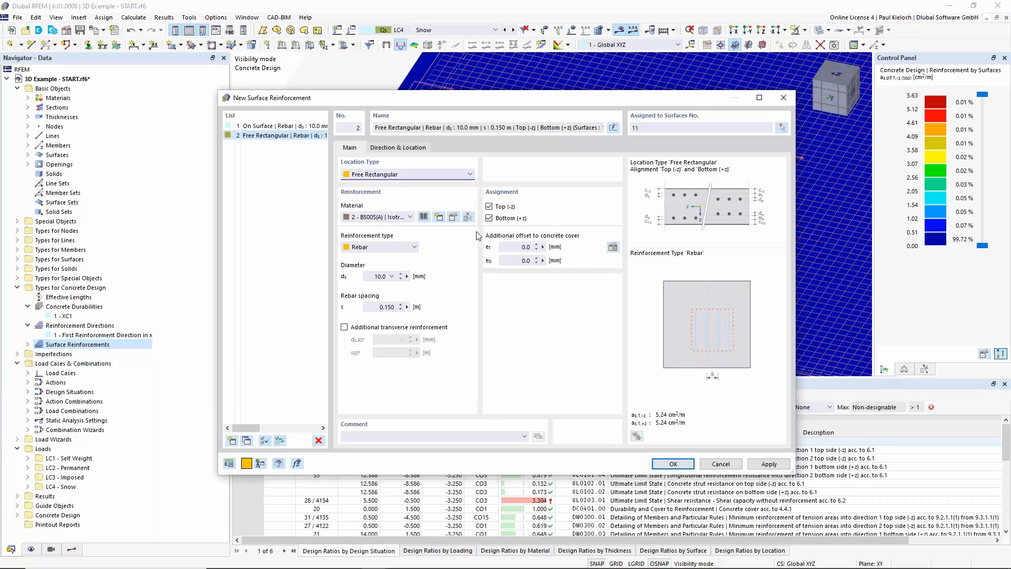
click(490, 218)
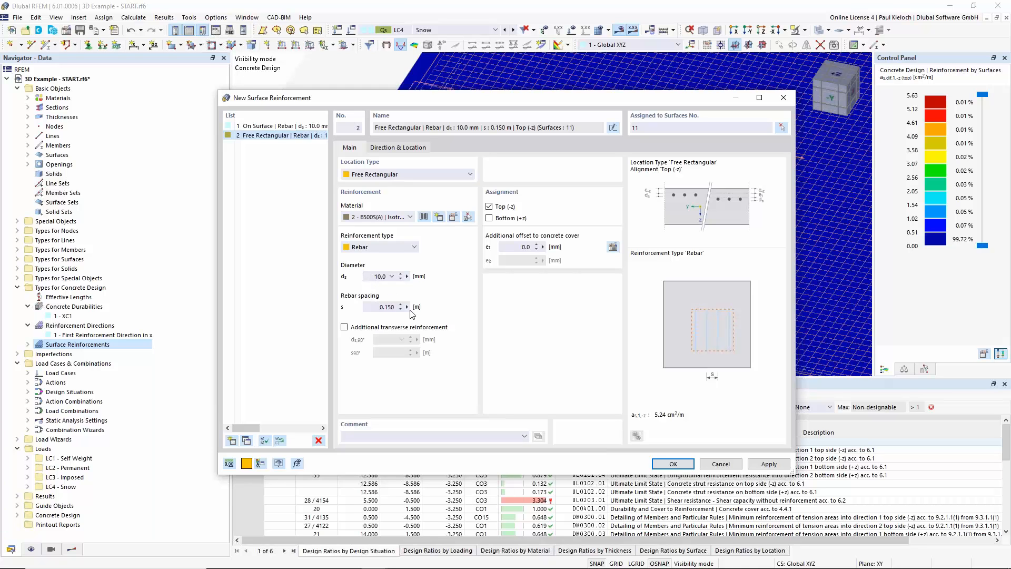
click(444, 328)
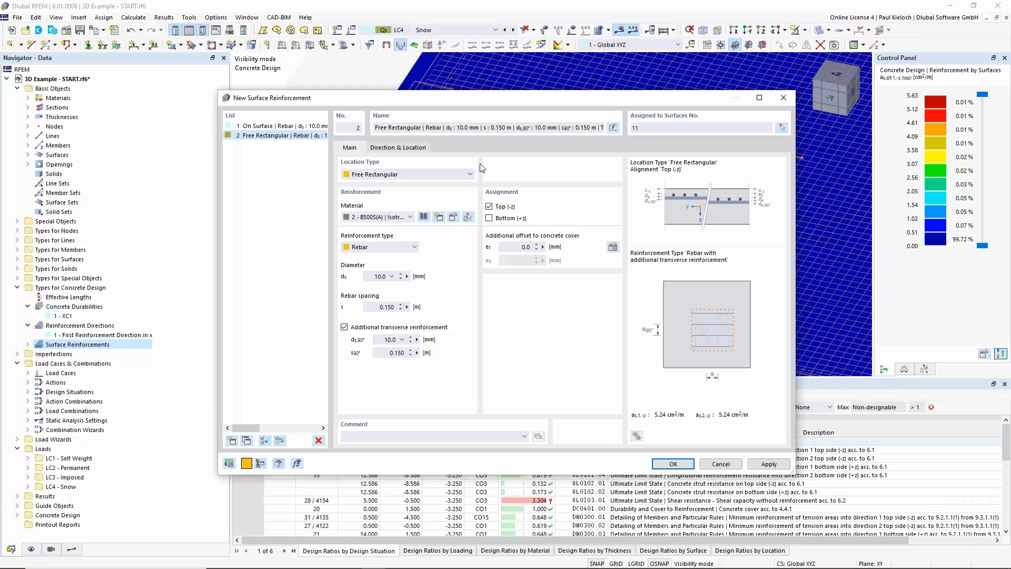
Define the reinforcement area by center and sides of rectangle, centered on the column node at the peak at X 5.500, Y -0.500 m
click(398, 150)
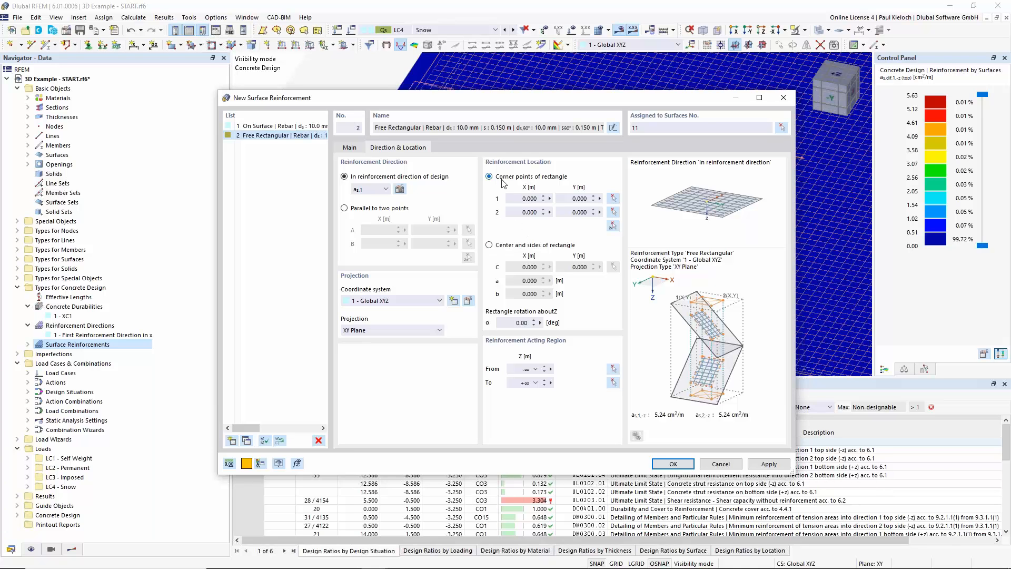
click(489, 246)
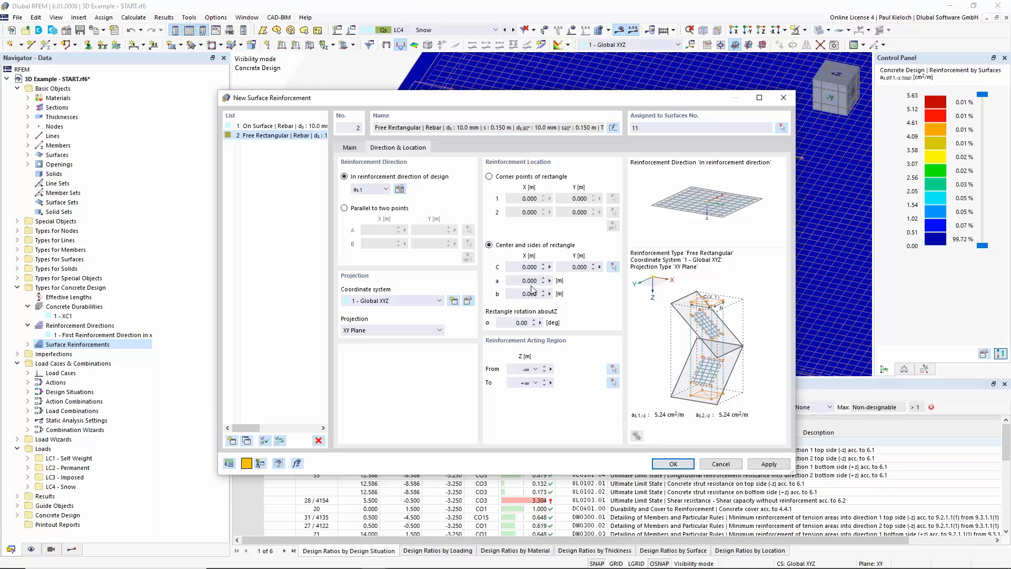
click(613, 267)
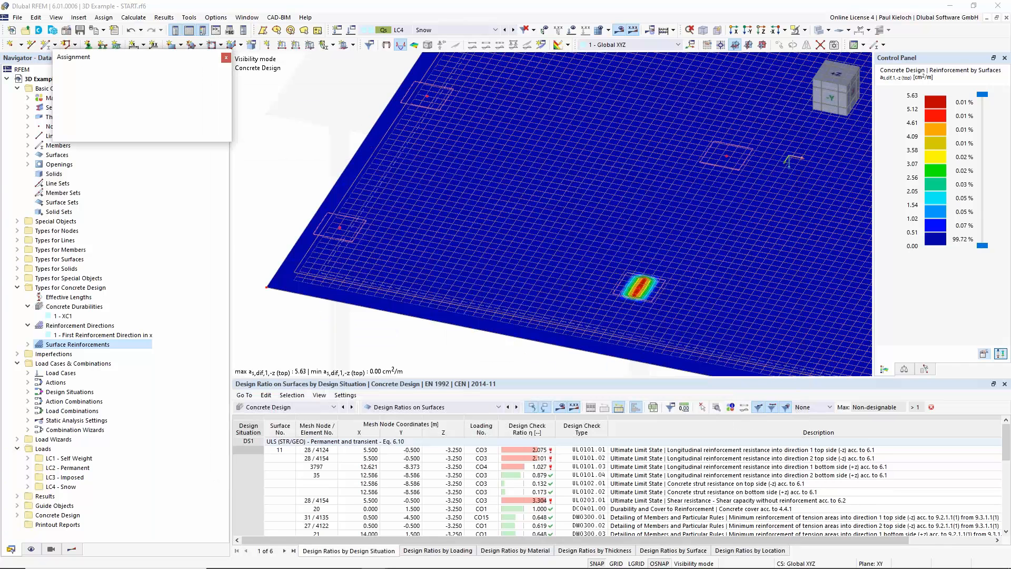
click(638, 287)
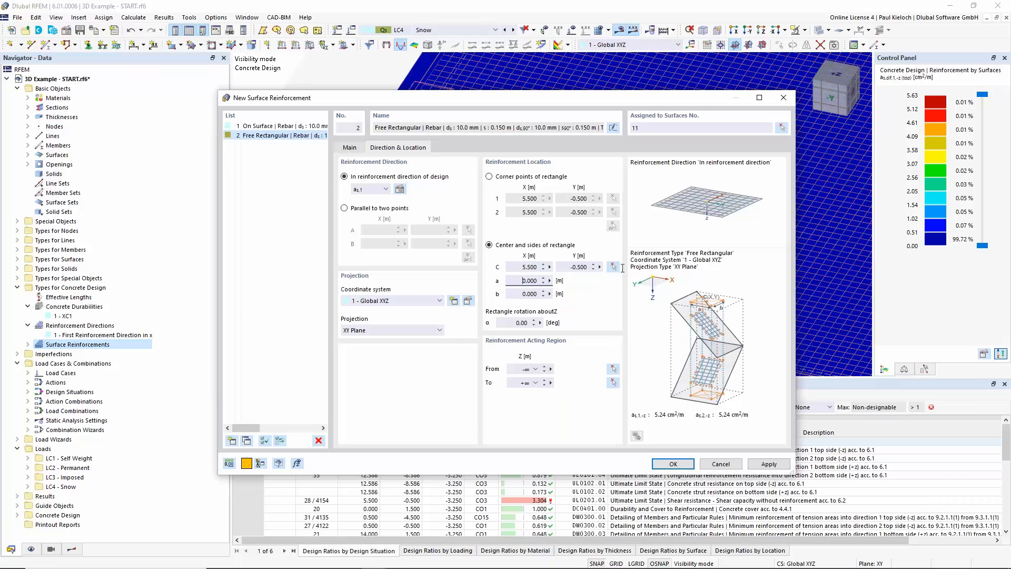
Set rectangle sides a and b to 2 m and create the reinforcement, accepting deletion of the Concrete Design results
drag(520, 282, 560, 282)
text(2)
click(521, 293)
text(2)
click(518, 281)
click(516, 293)
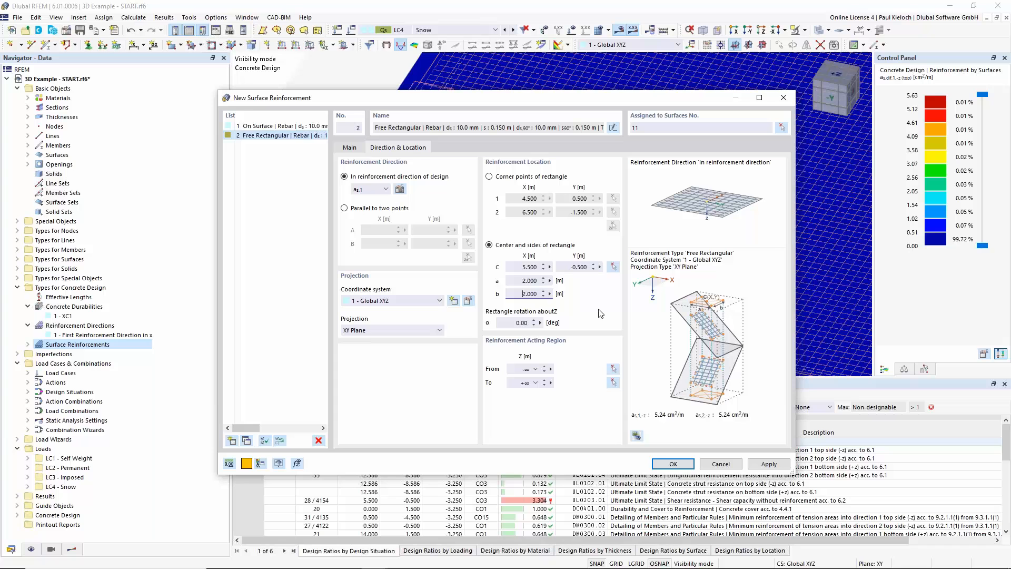
click(673, 466)
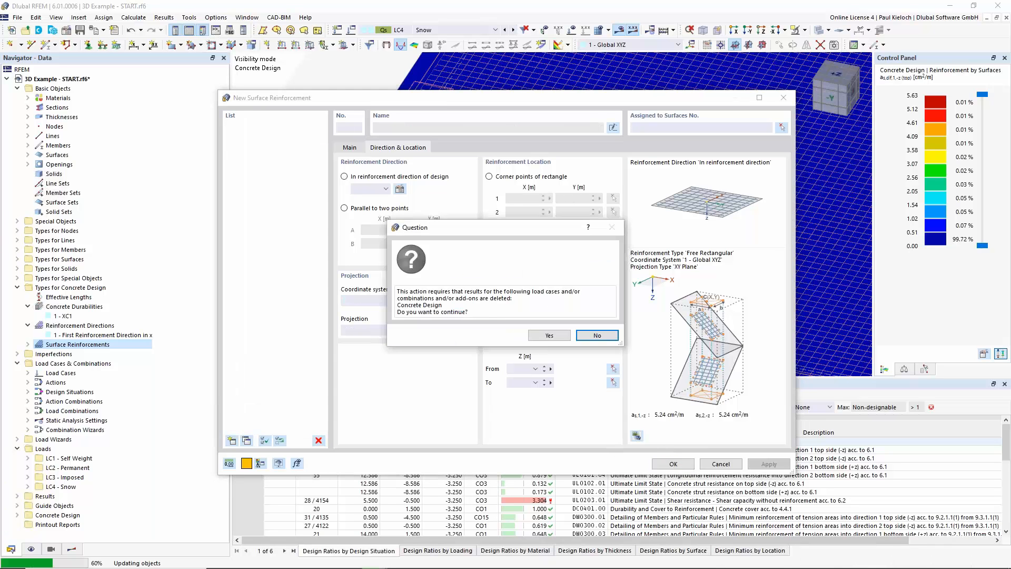
click(539, 340)
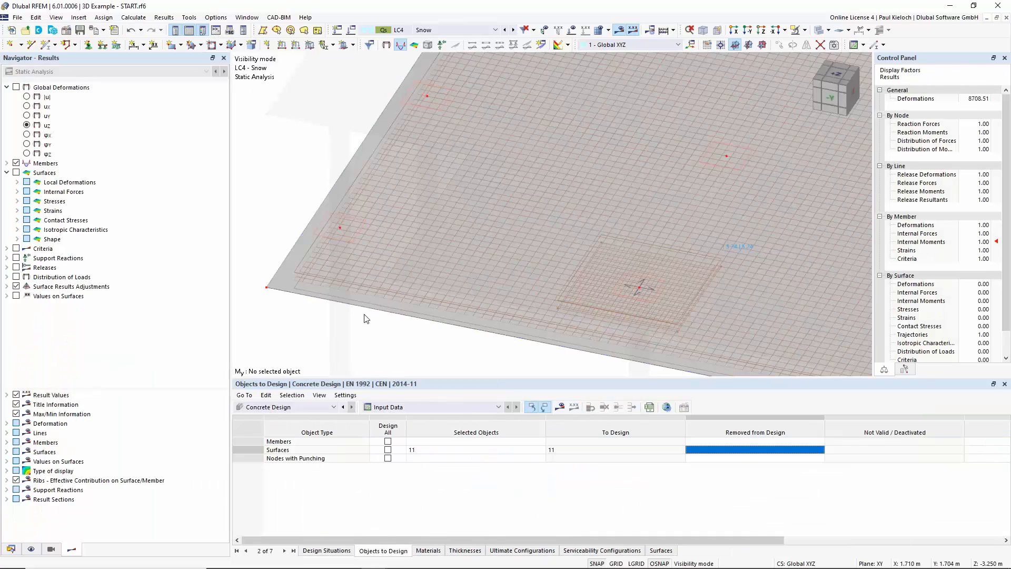
Hide the On Surface mesh and rebar reinforcement in the display settings for concrete design types
scroll(476, 289, down, 5)
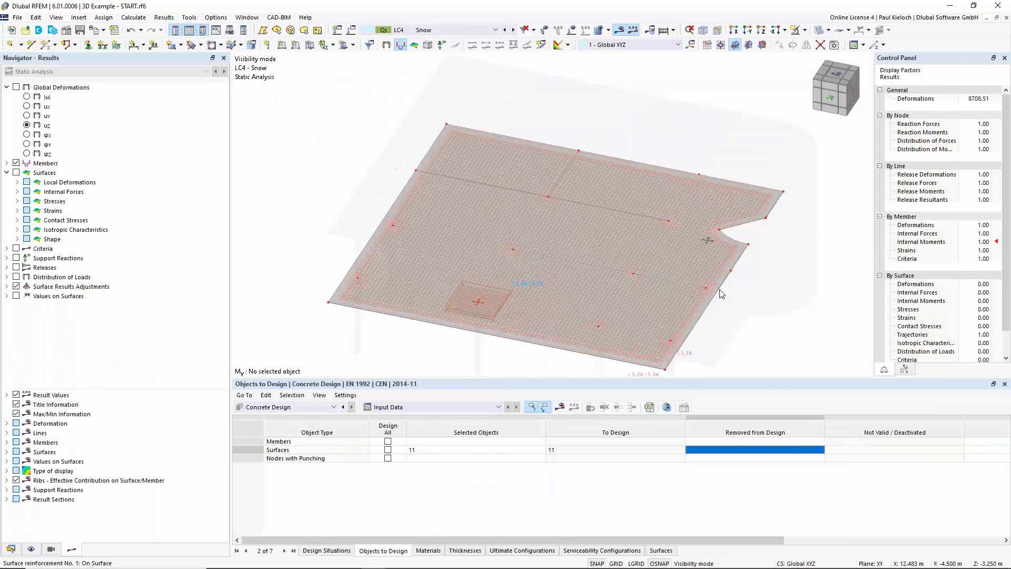
middle_drag(718, 304, 689, 284)
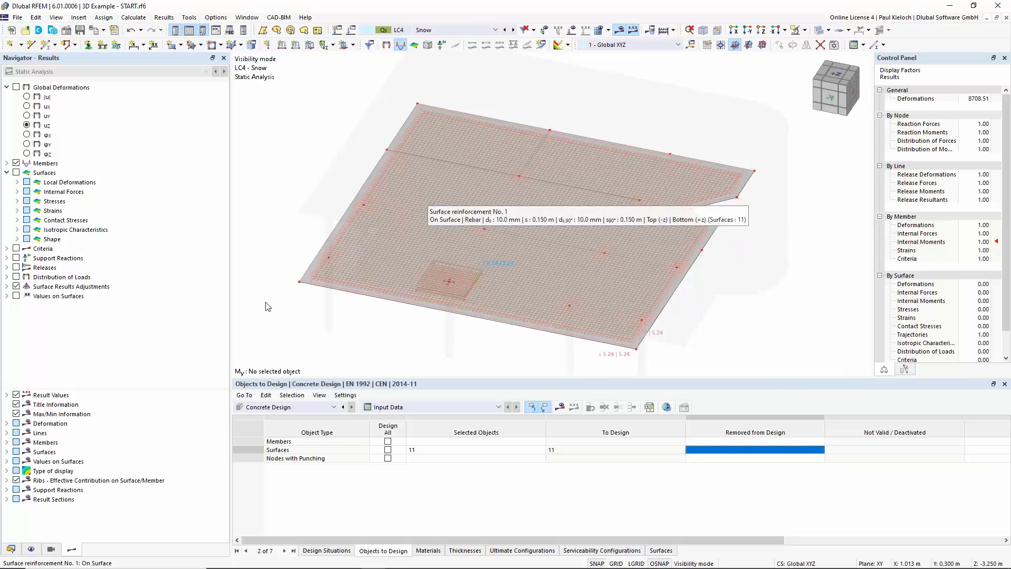
click(31, 550)
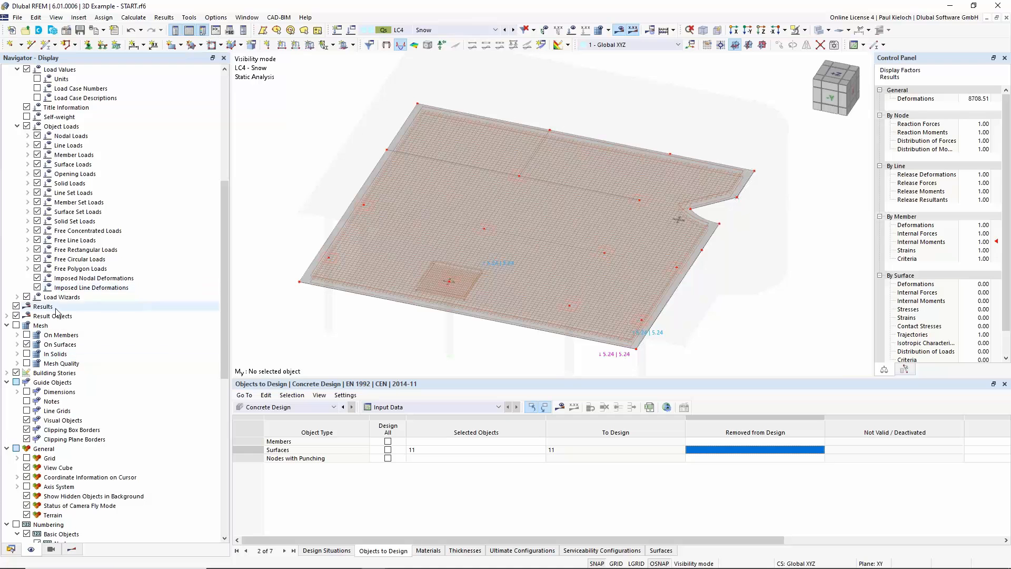
scroll(56, 313, down, 2)
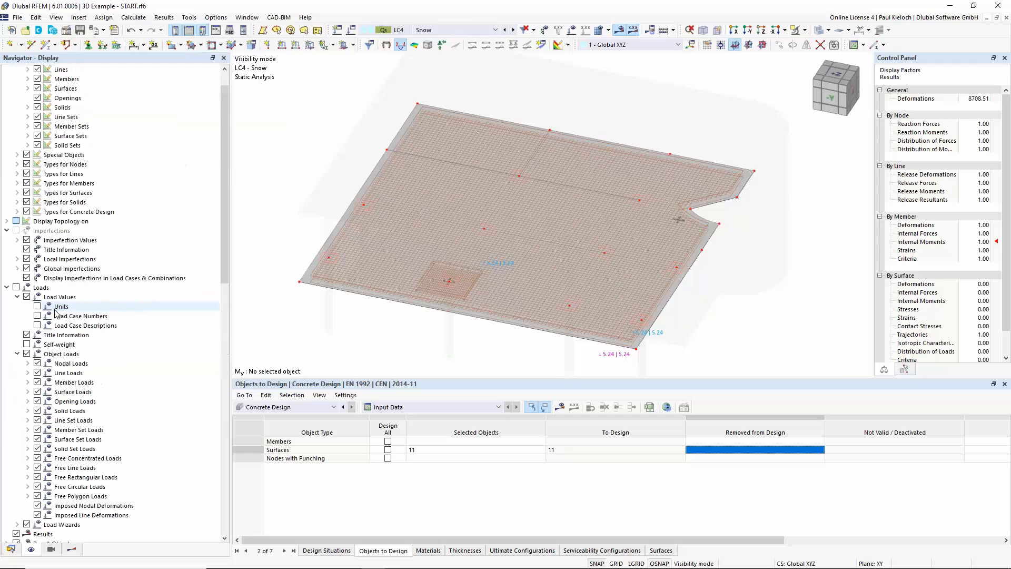
click(23, 211)
click(64, 211)
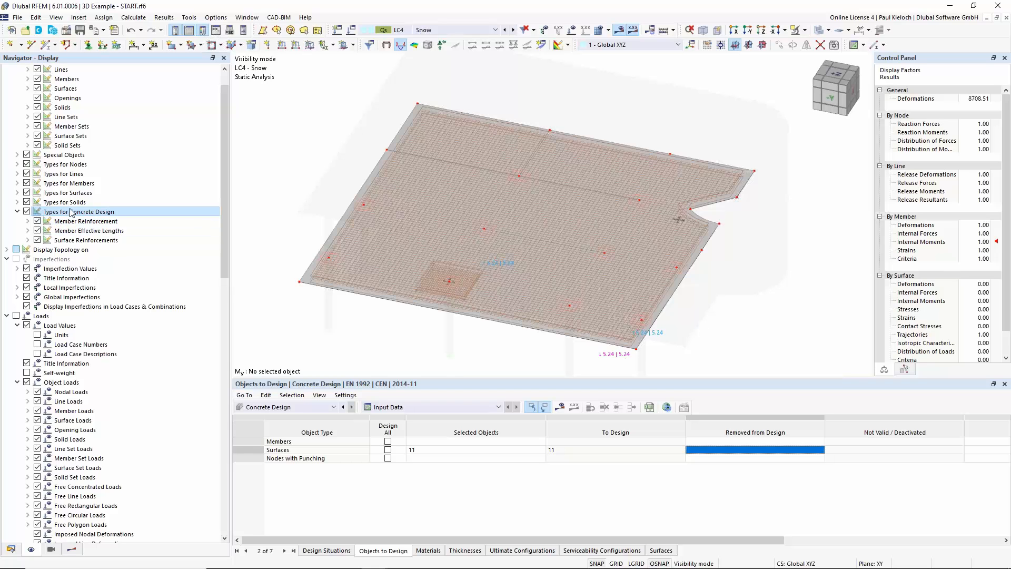
click(29, 240)
click(38, 249)
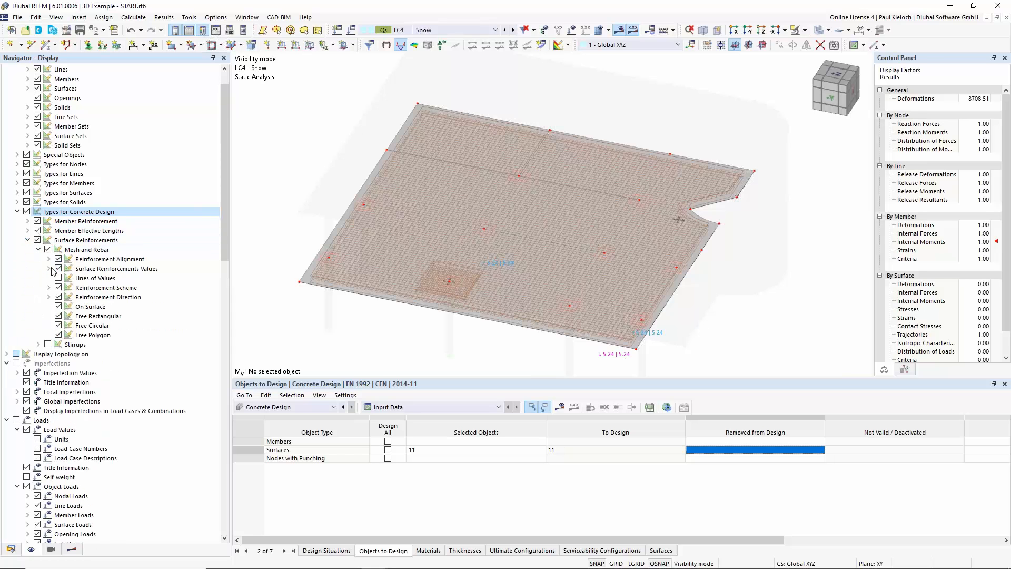
click(58, 307)
middle_drag(476, 341, 469, 336)
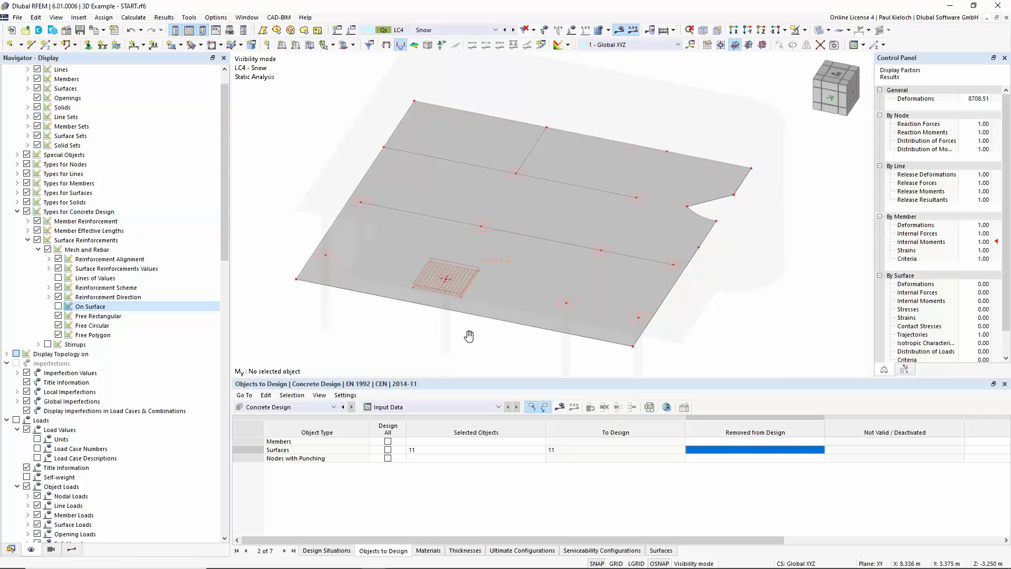
Copy the free rectangular reinforcement once to the neighbouring column node, 5 m away in the X direction
scroll(445, 323, up, 1)
click(466, 223)
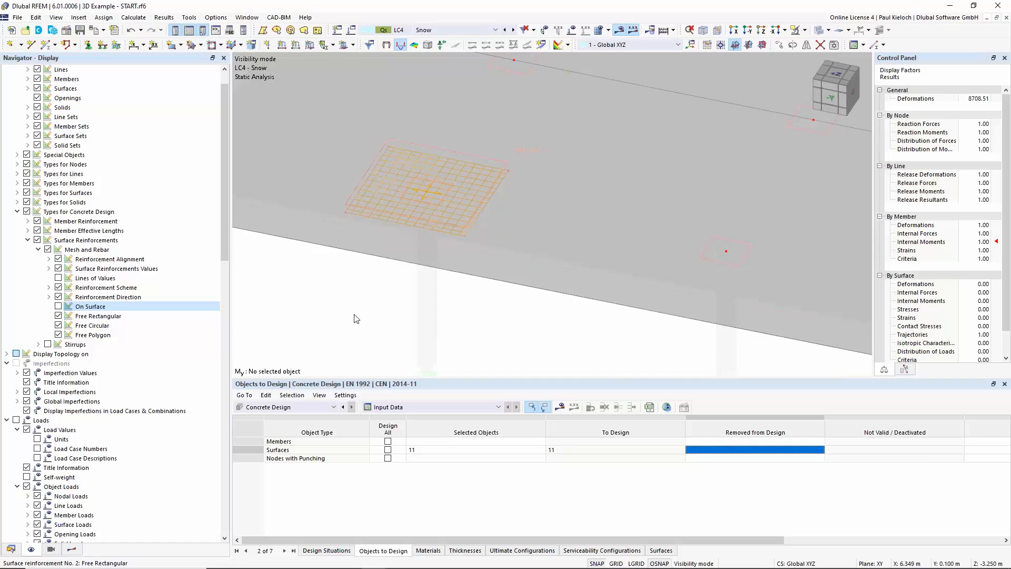
scroll(507, 328, down, 5)
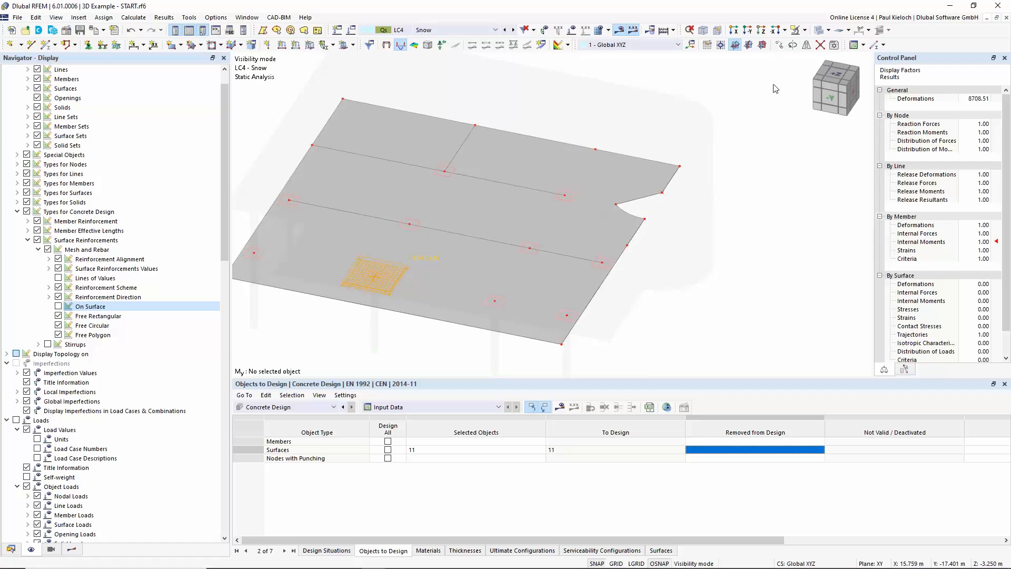
click(779, 46)
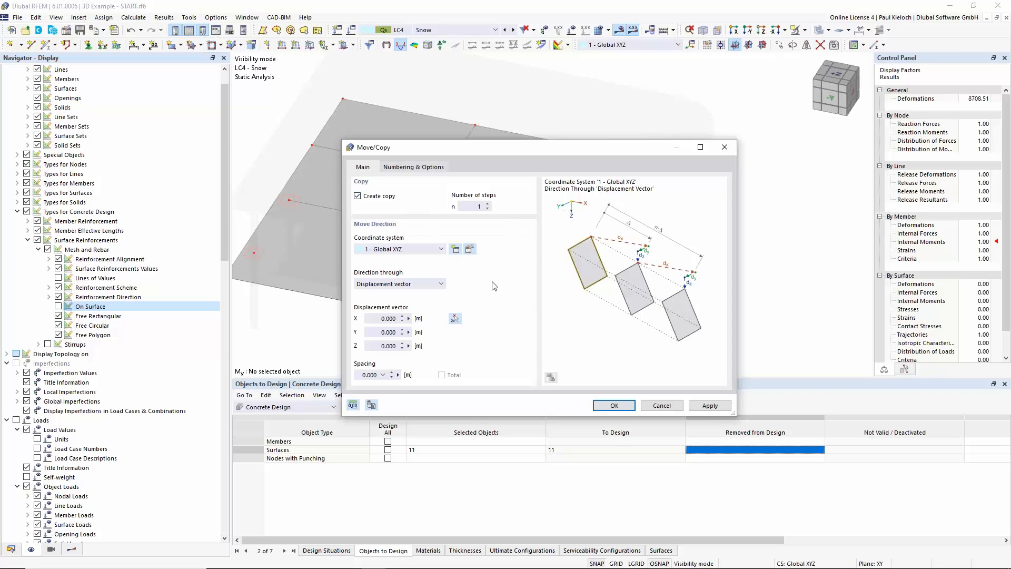
click(454, 318)
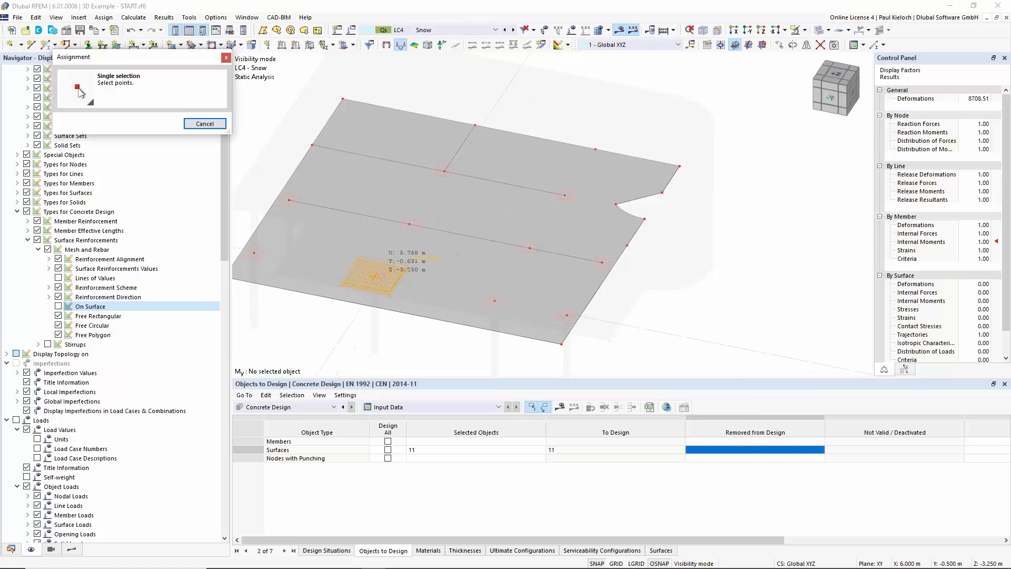
click(494, 301)
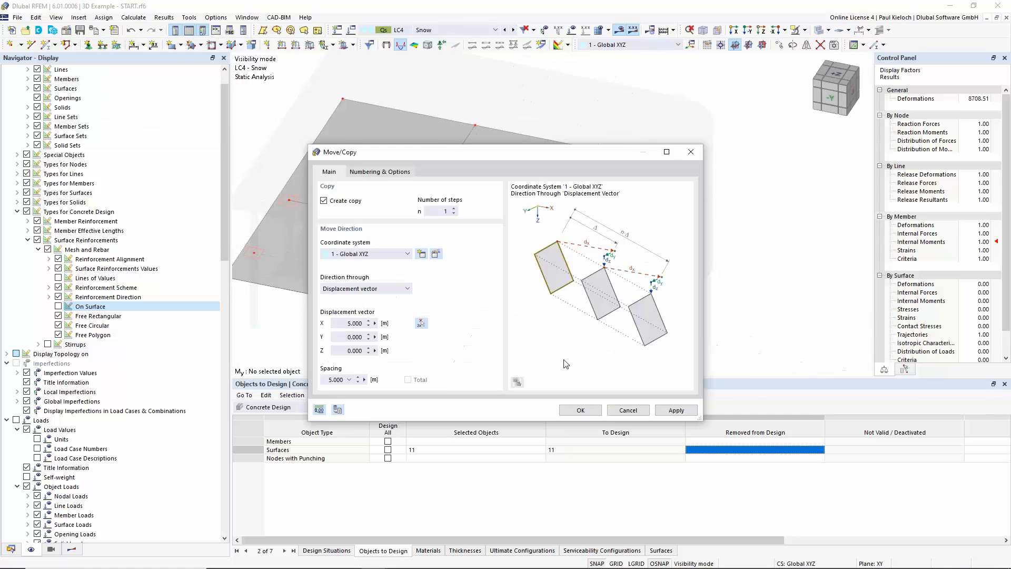
click(584, 411)
middle_drag(767, 278, 864, 247)
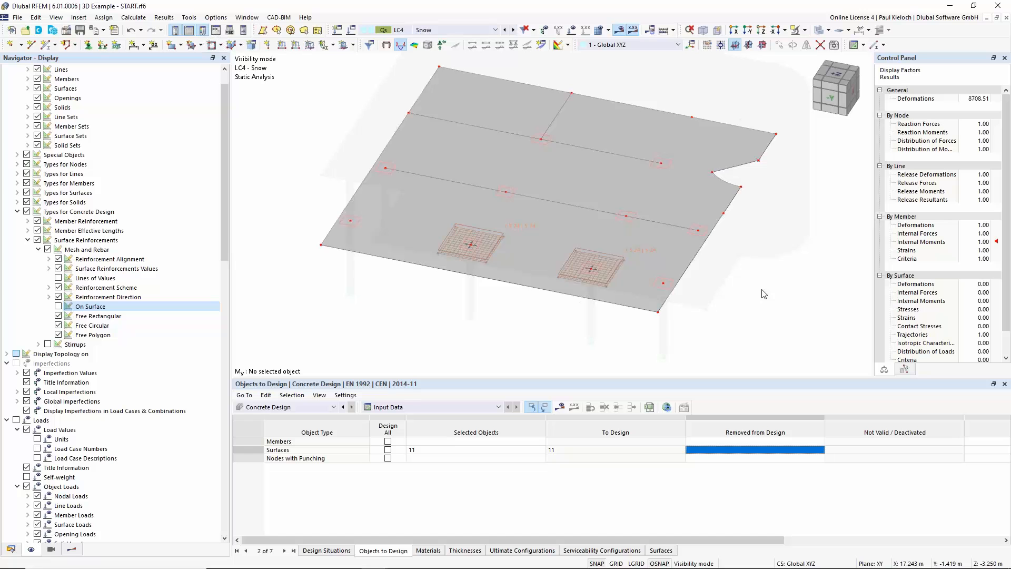
Cancel visibility mode to display the whole building model, and turn off the results display
middle_drag(781, 275, 752, 293)
ctrl+middle_drag(752, 293, 769, 260)
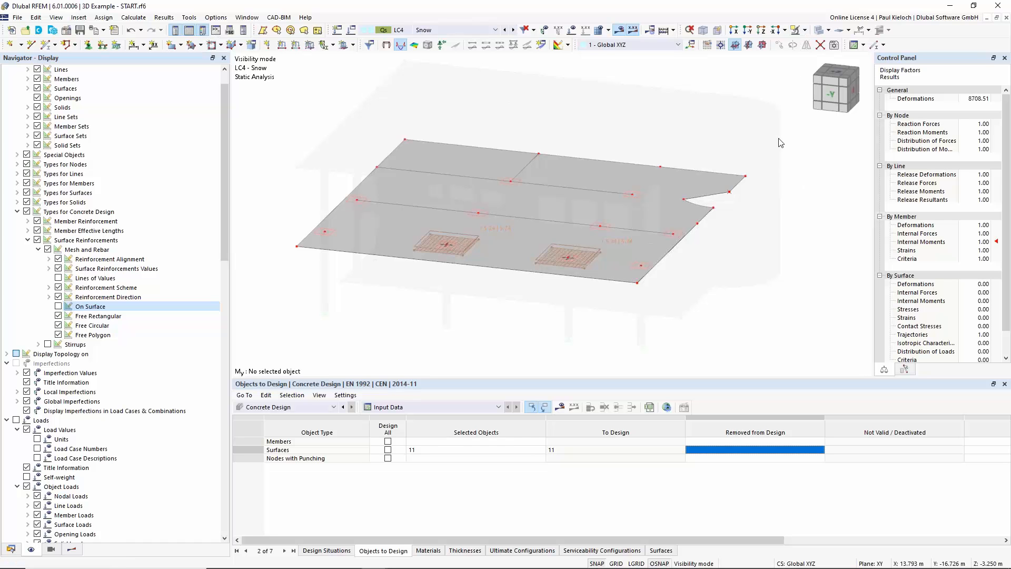
click(804, 30)
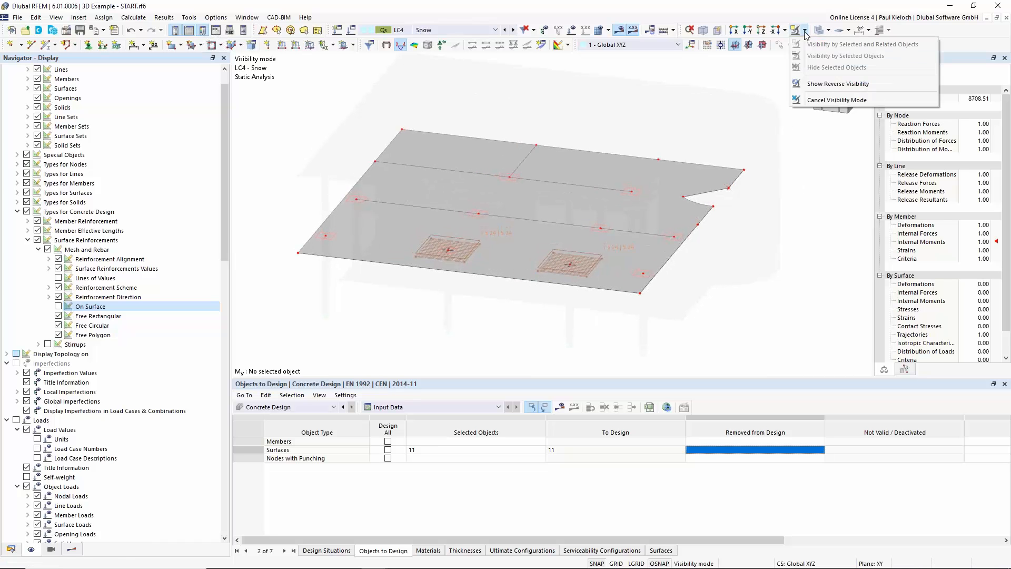
click(809, 101)
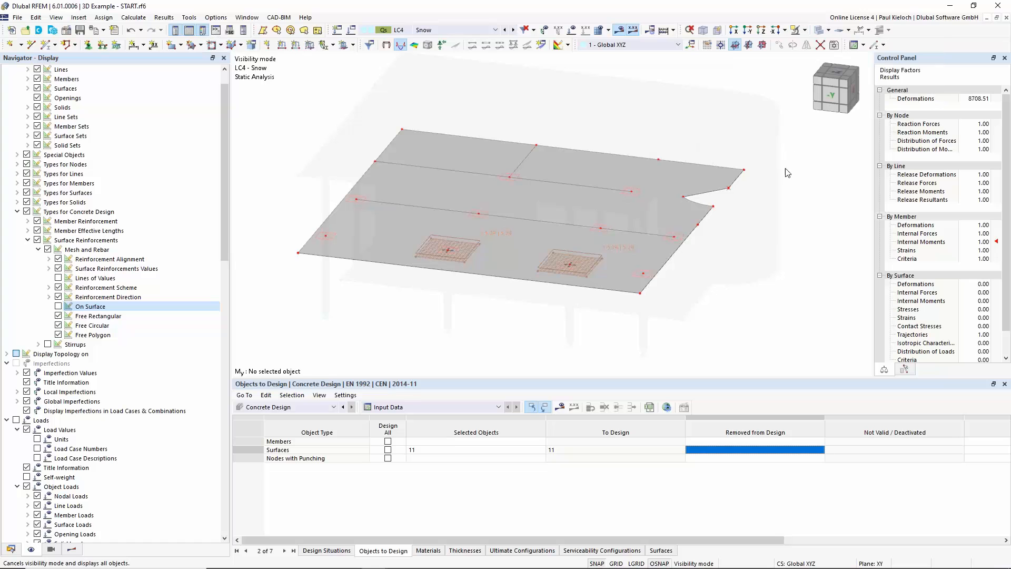
middle_drag(820, 184, 793, 215)
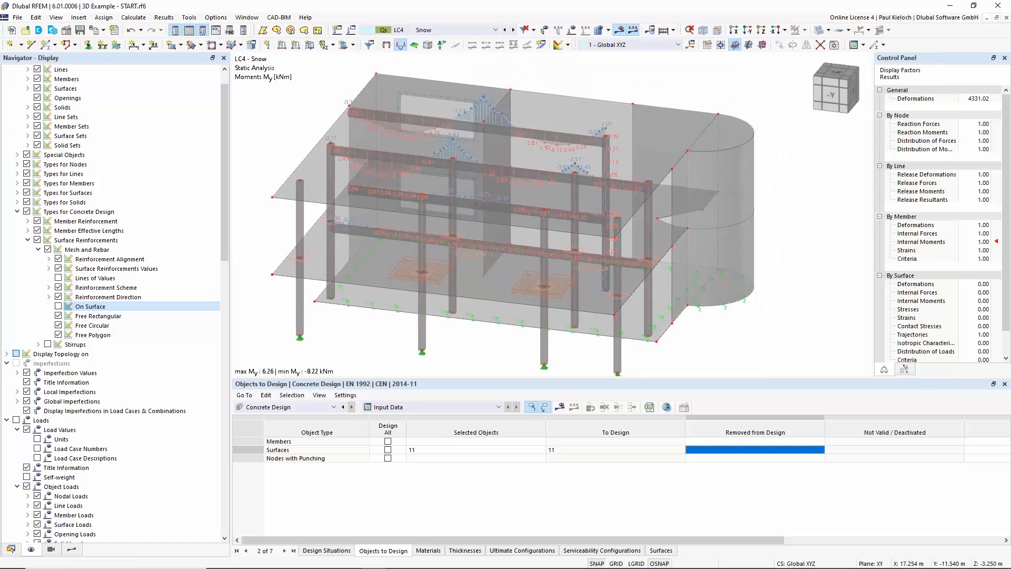
click(620, 31)
Examine the rib flange dimensions and the 3D preview of the upper-floor rib, member 26
ctrl+middle_drag(906, 269, 912, 241)
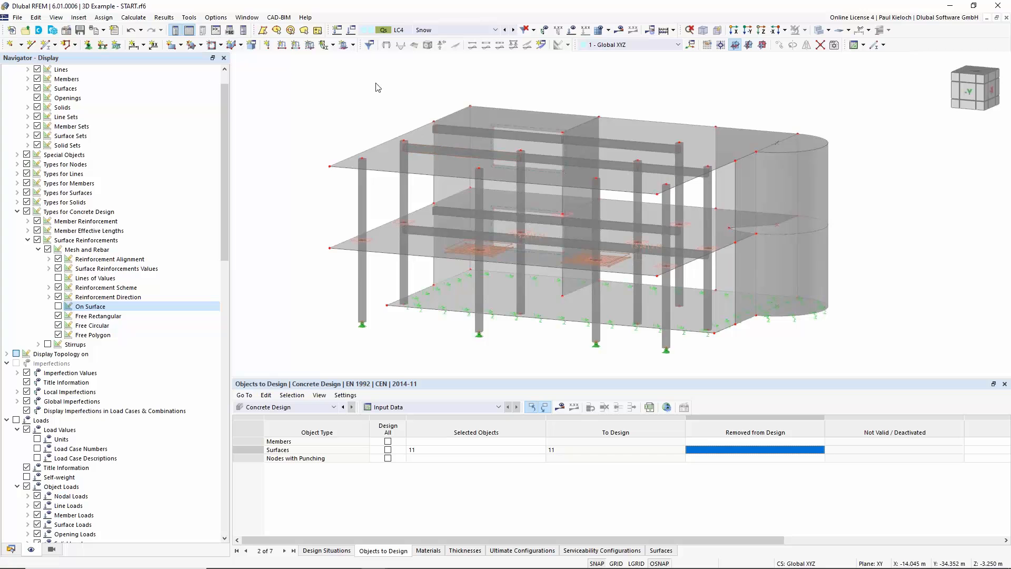
ctrl+middle_drag(364, 69, 340, 150)
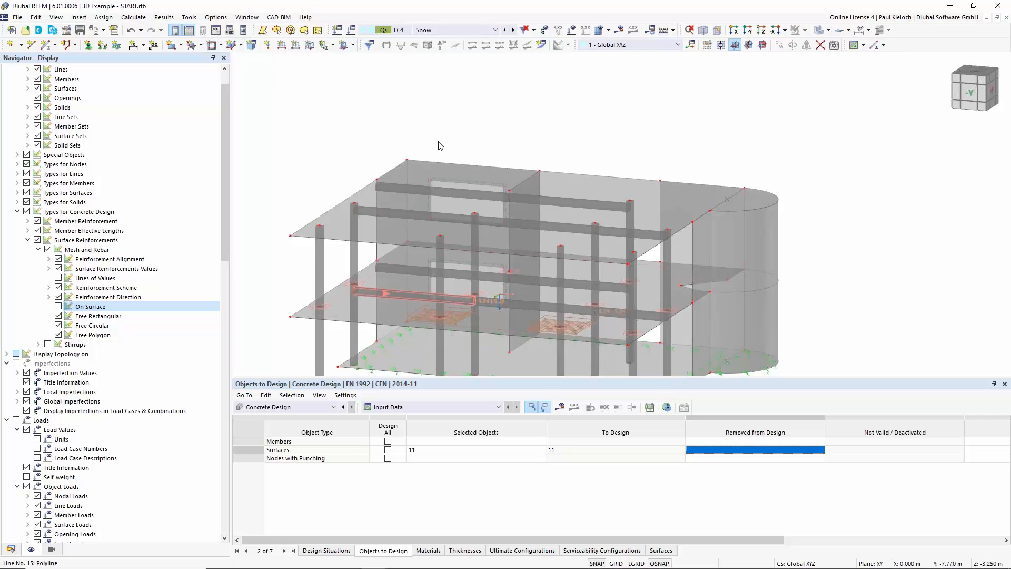
ctrl+middle_drag(632, 104, 453, 241)
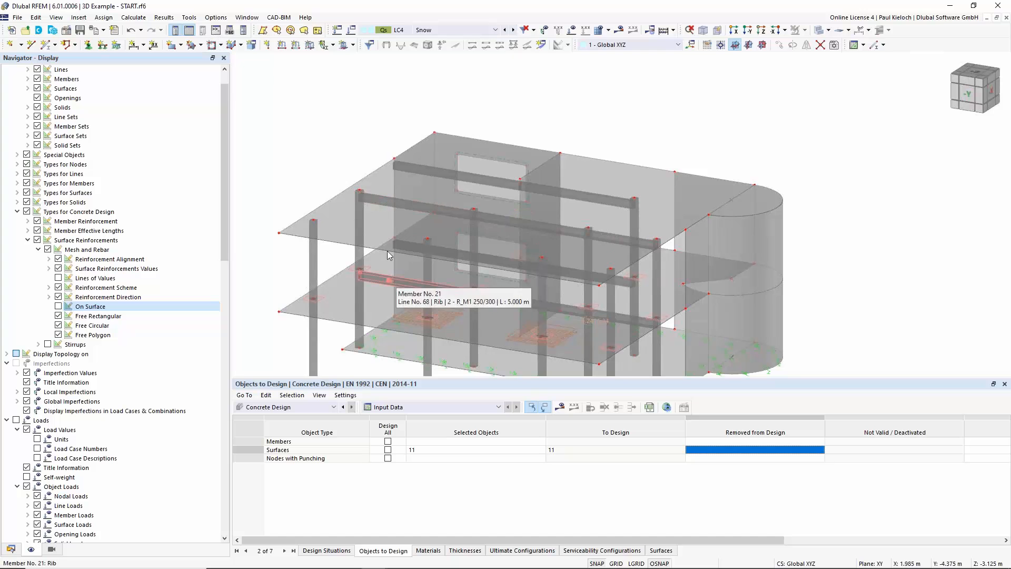
double_click(381, 202)
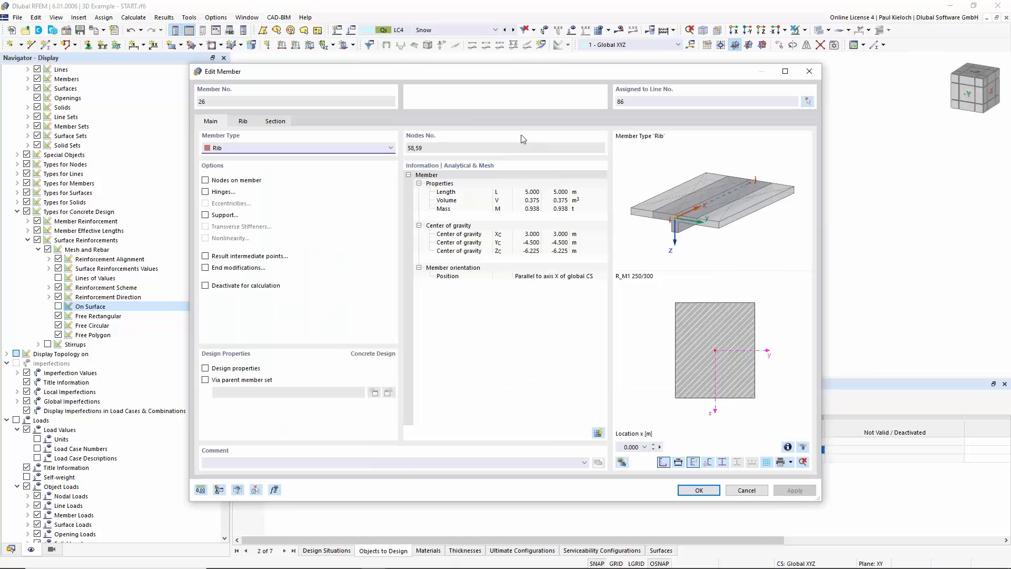
click(243, 122)
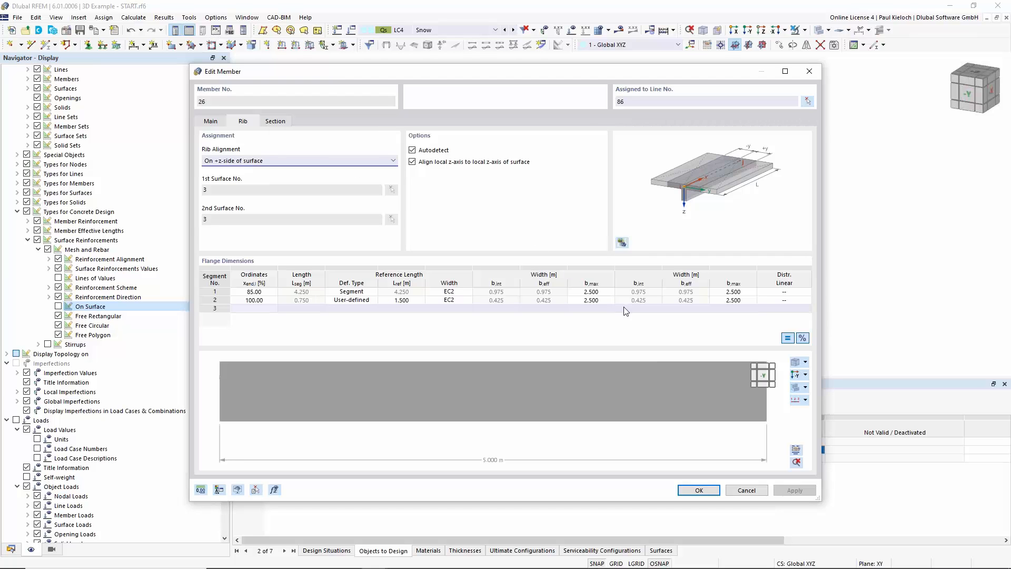
scroll(607, 374, down, 2)
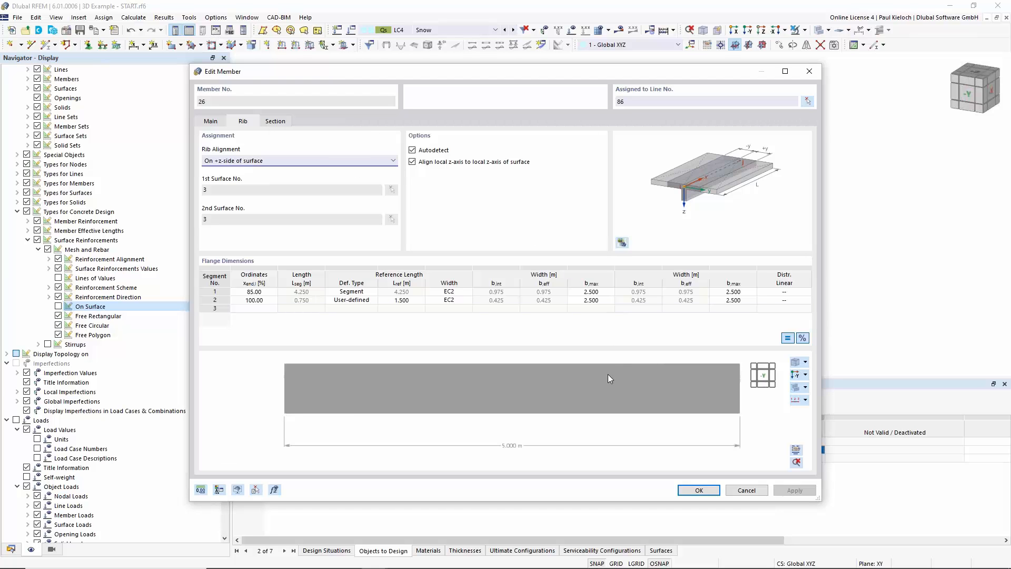
ctrl+middle_drag(653, 379, 618, 403)
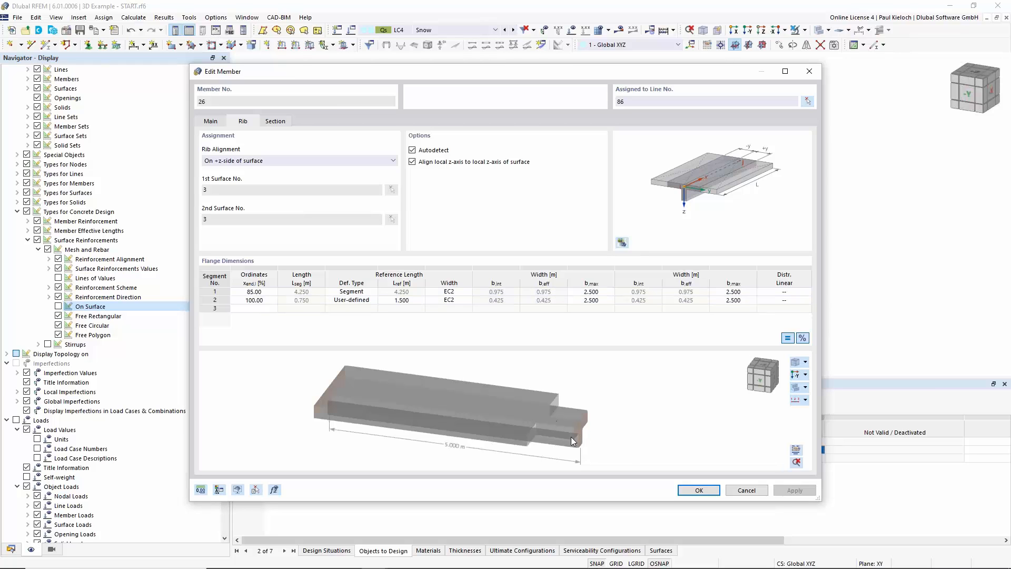
Locate member 26 in the model, review the width options for its second flange segment, and leave without changes
drag(606, 73, 551, 299)
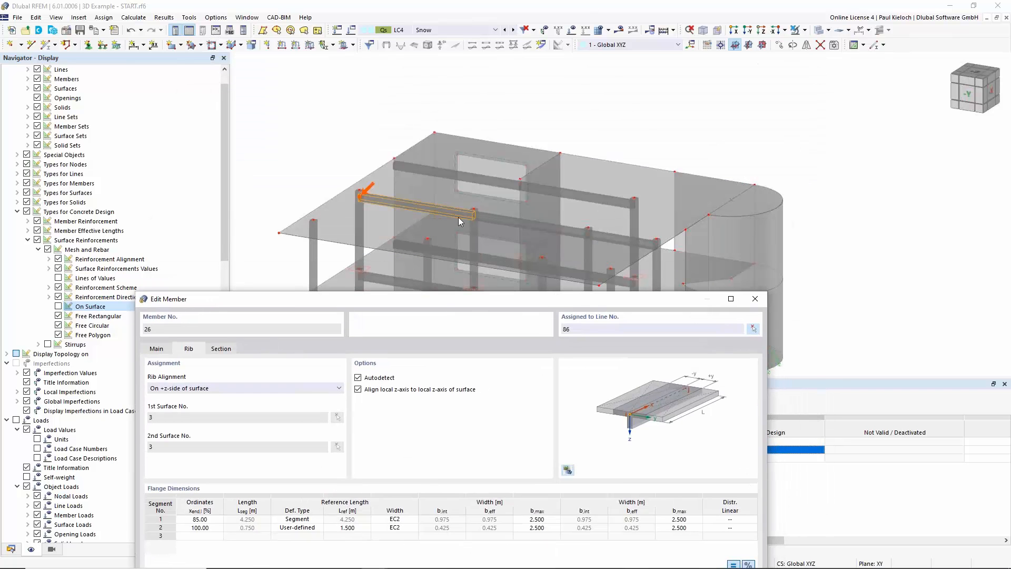
drag(514, 298, 541, 86)
click(427, 316)
click(441, 316)
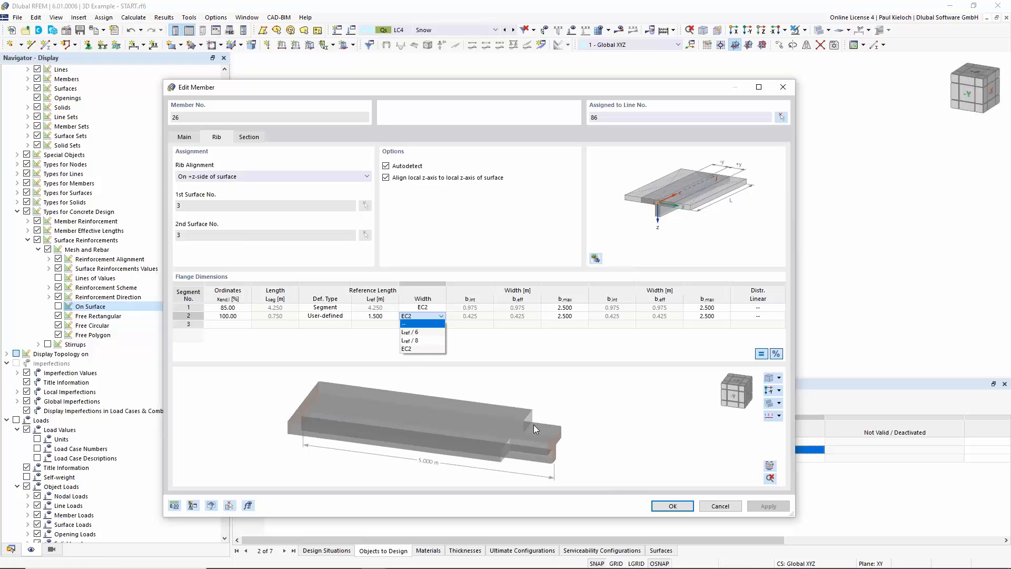
click(590, 415)
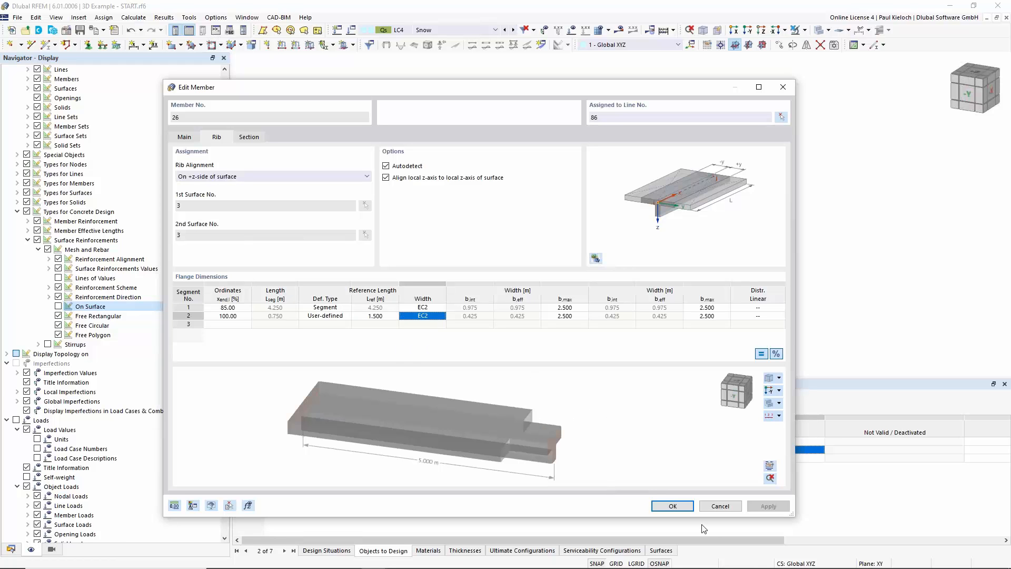
click(734, 504)
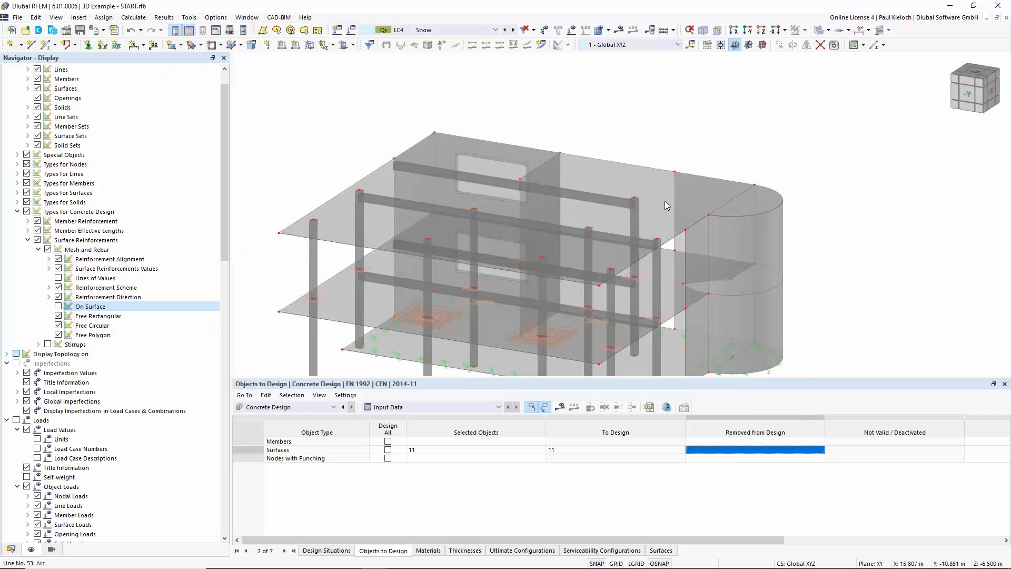
Reopen member 26 and inspect the flange width transition near the rib's end in 3D, without editing it
click(443, 209)
middle_drag(857, 264, 854, 230)
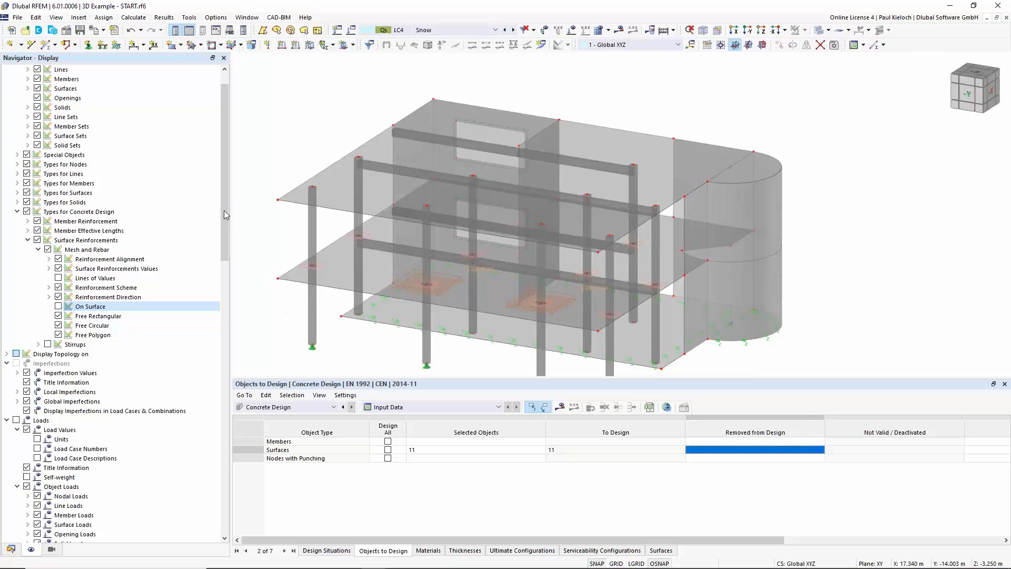
double_click(371, 162)
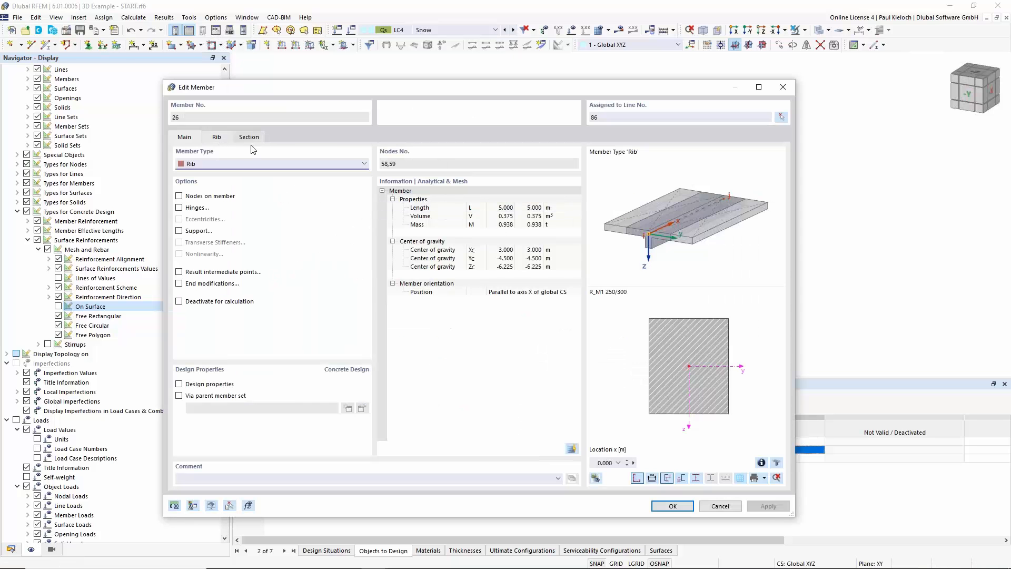
click(216, 136)
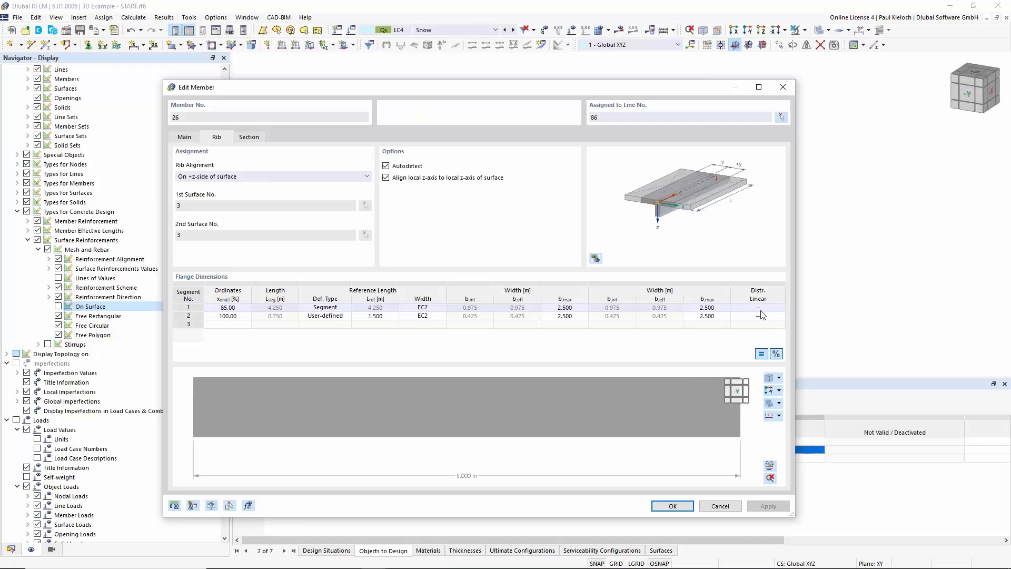
ctrl+middle_drag(694, 399, 581, 451)
scroll(581, 451, up, 3)
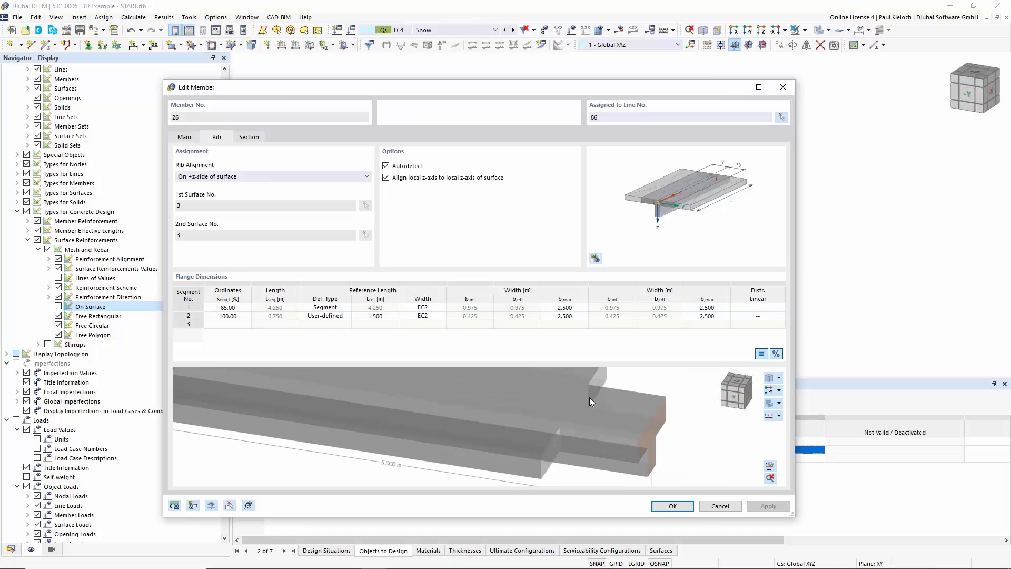
click(712, 504)
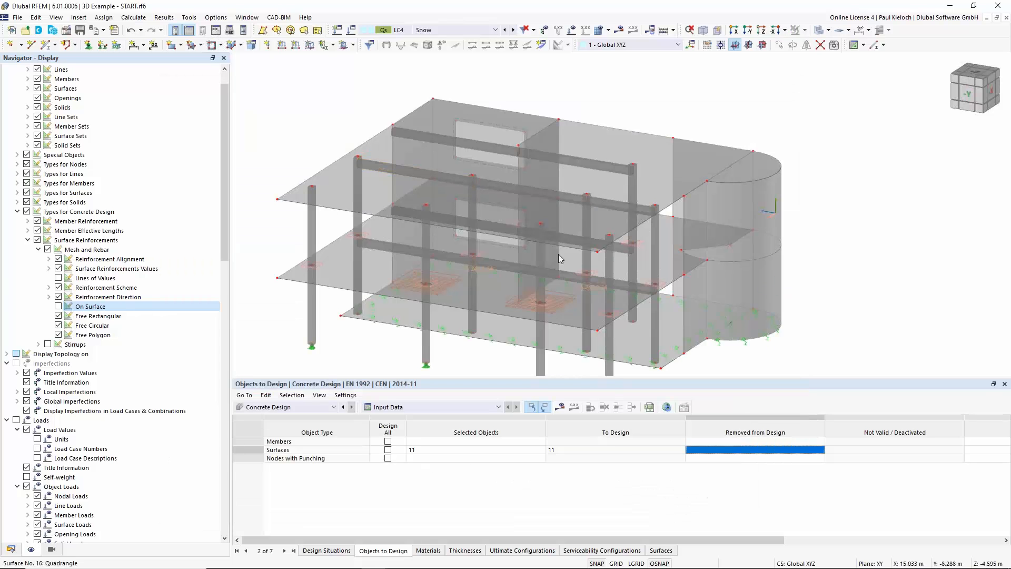
Review the flange shape and linear distribution options of the lower-floor rib, member 21, leaving its settings as they are
double_click(384, 244)
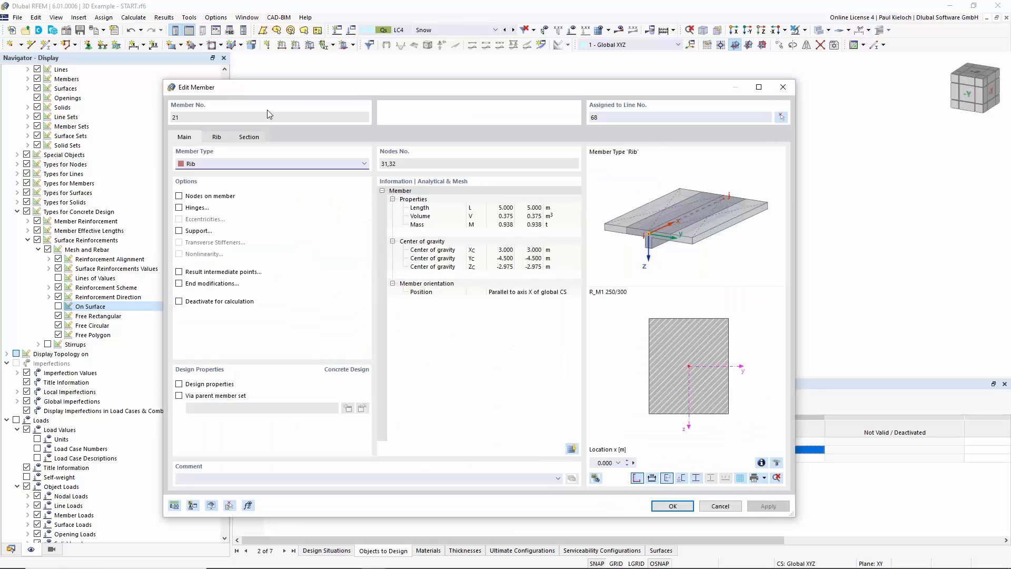
click(216, 138)
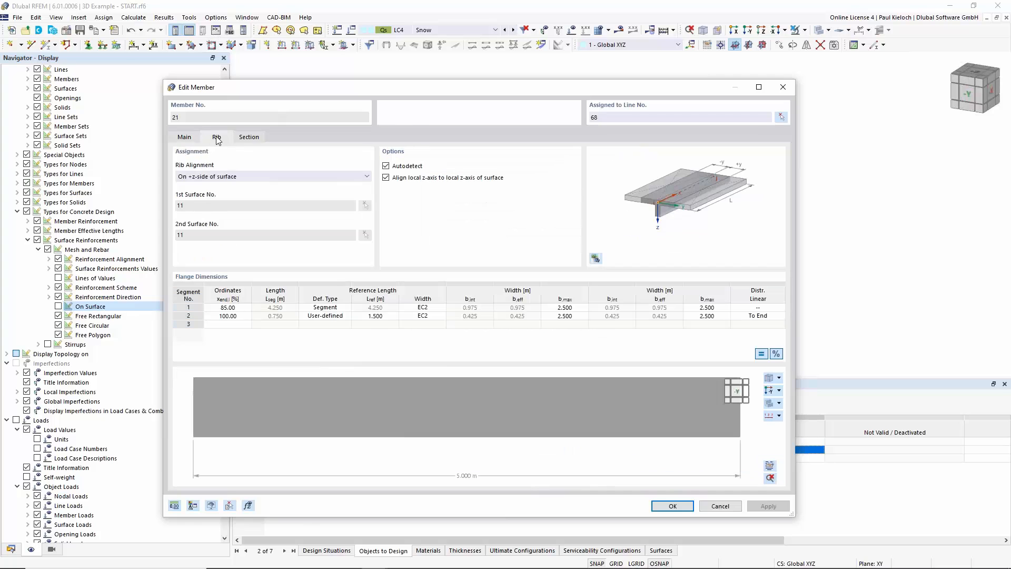
ctrl+middle_drag(616, 398, 548, 459)
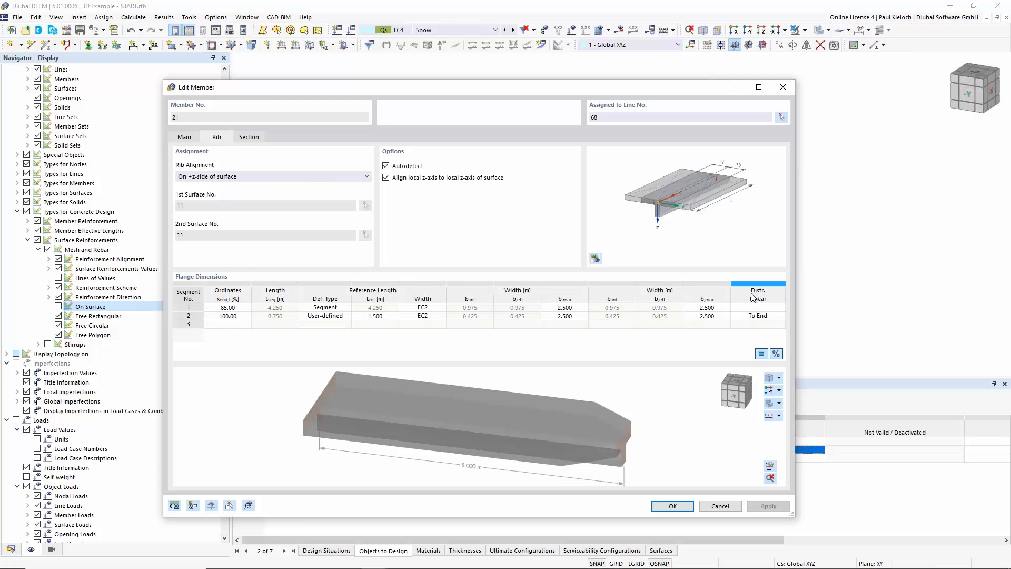
click(778, 318)
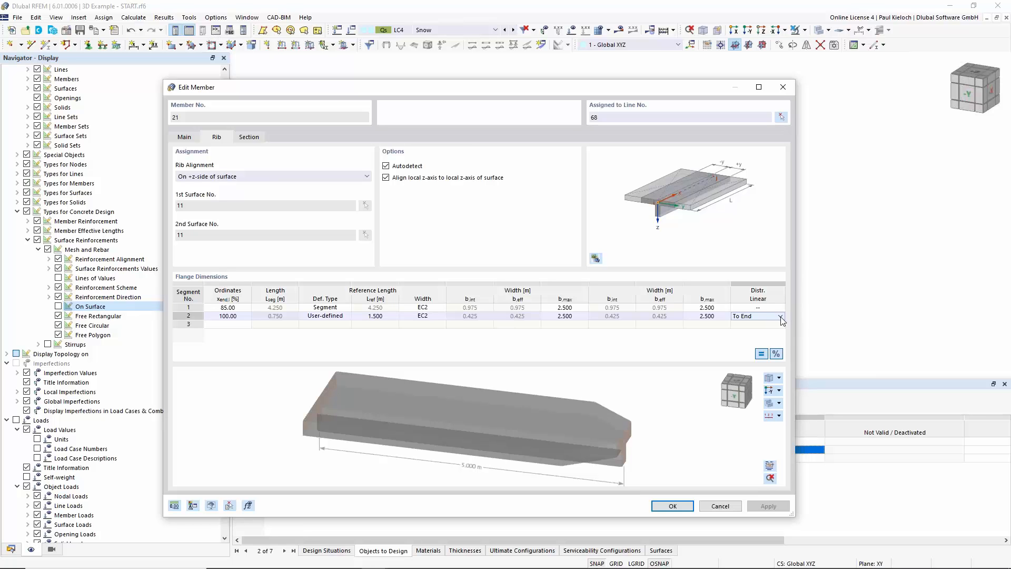
click(780, 317)
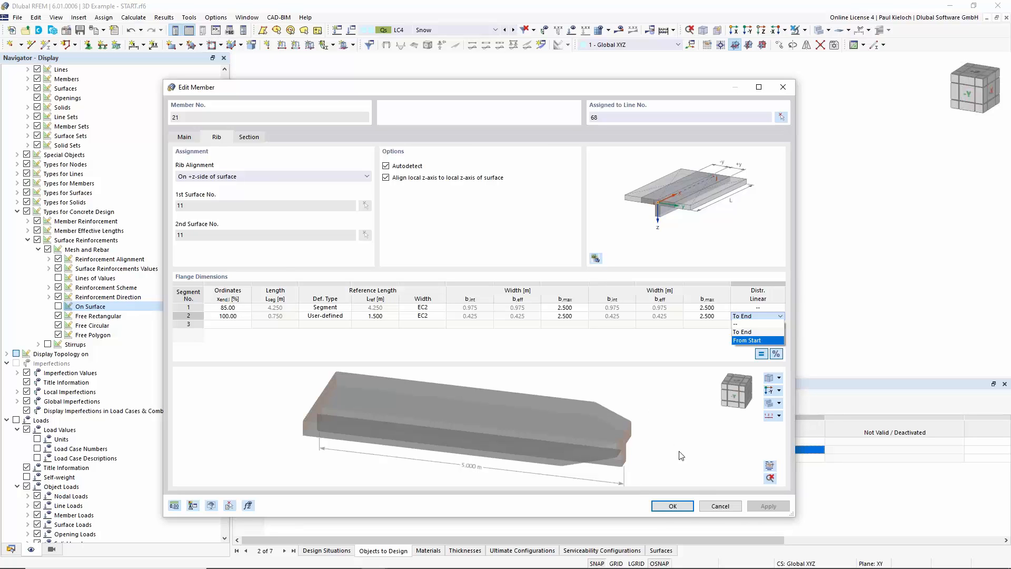
click(719, 506)
click(719, 506)
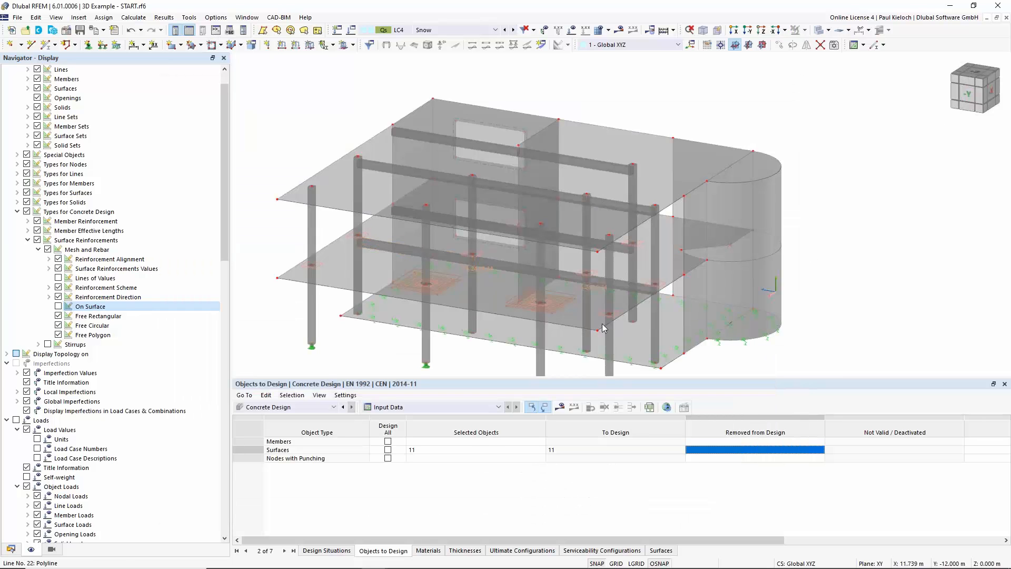
Examine the three flange segments and the 3D preview of the neighbouring lower-floor rib, member 22
double_click(501, 264)
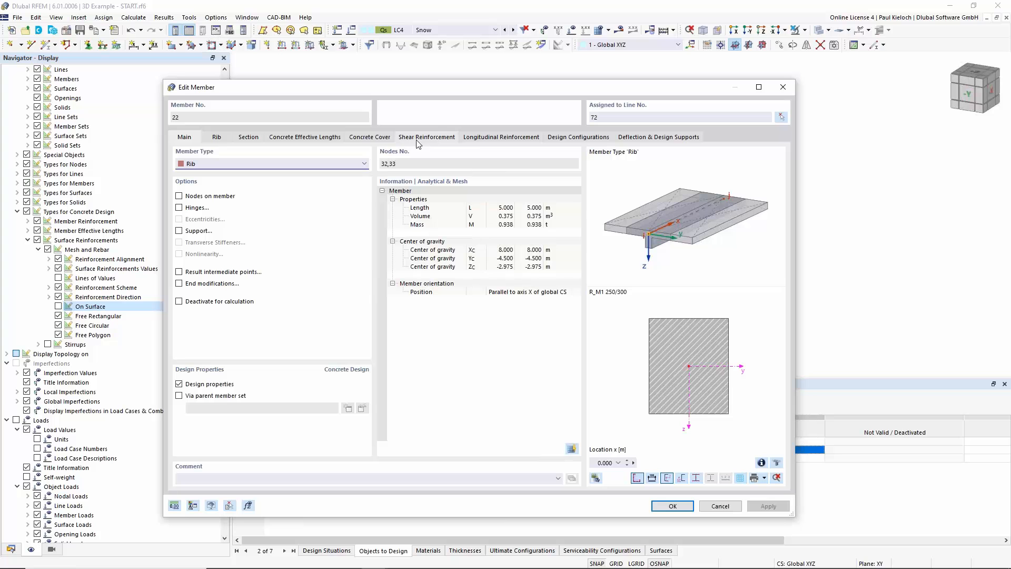
click(216, 137)
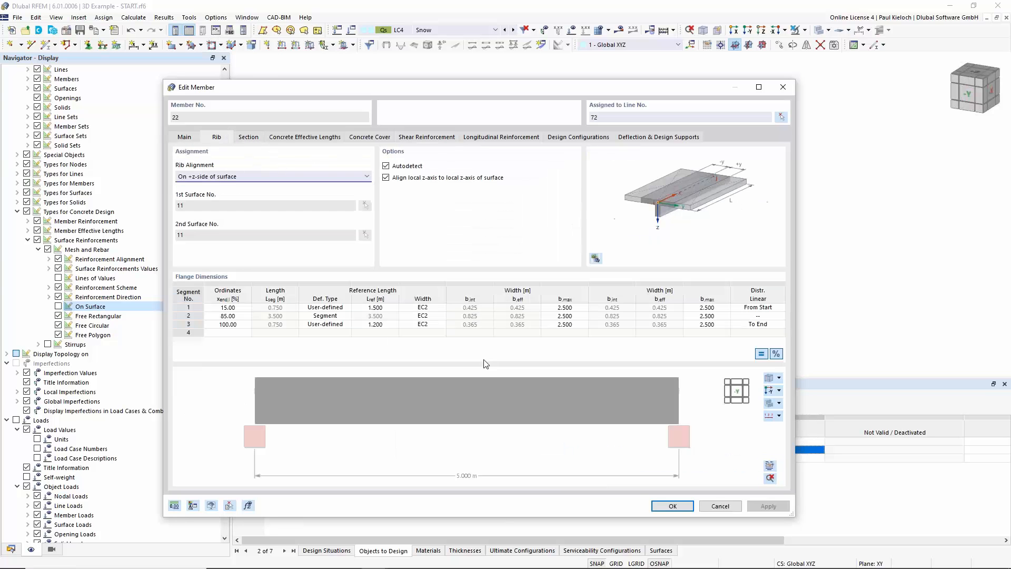
ctrl+middle_drag(543, 412, 528, 462)
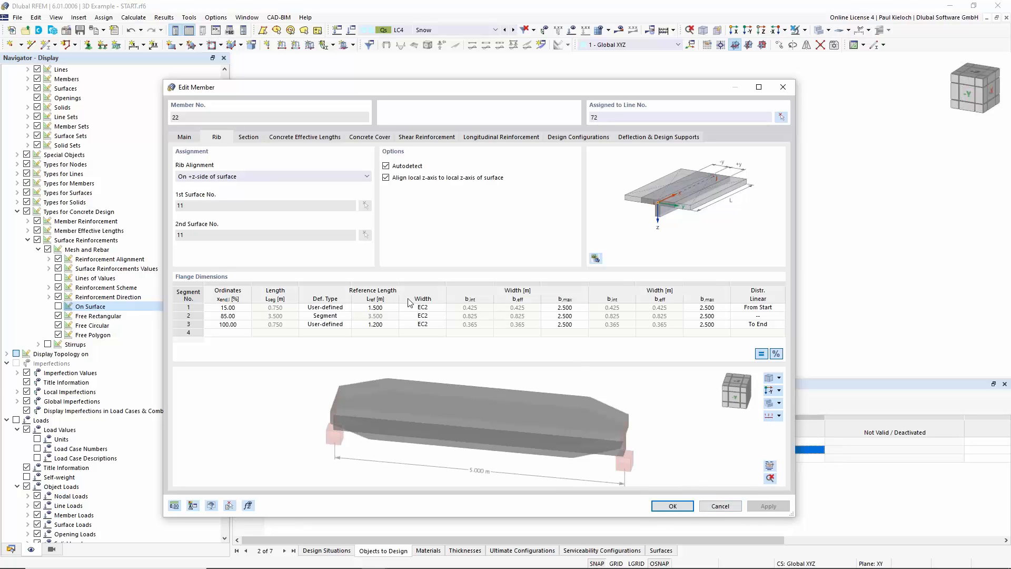
click(730, 509)
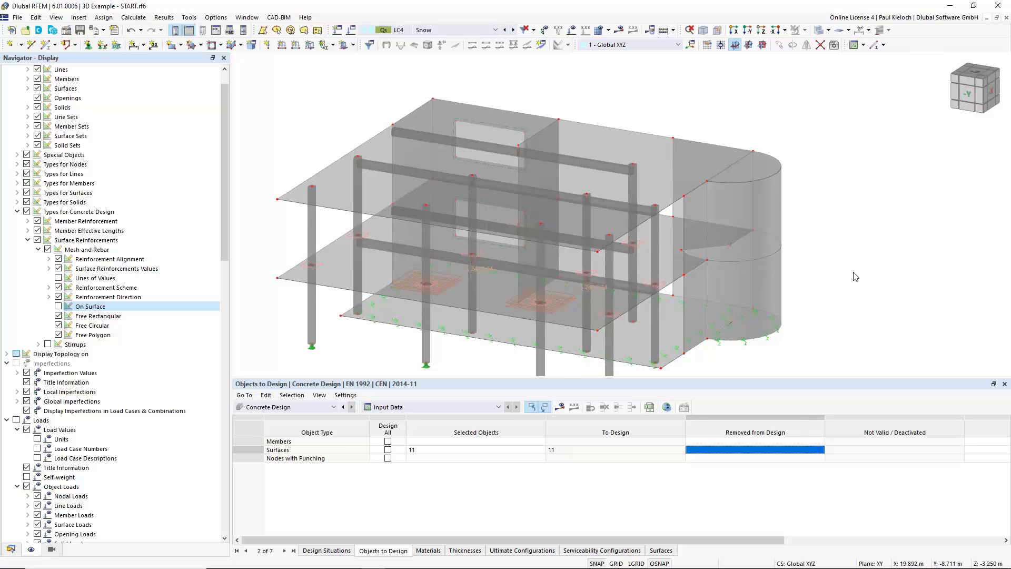
Create three shear reinforcement spans on the lower-floor rib, member 22
double_click(574, 280)
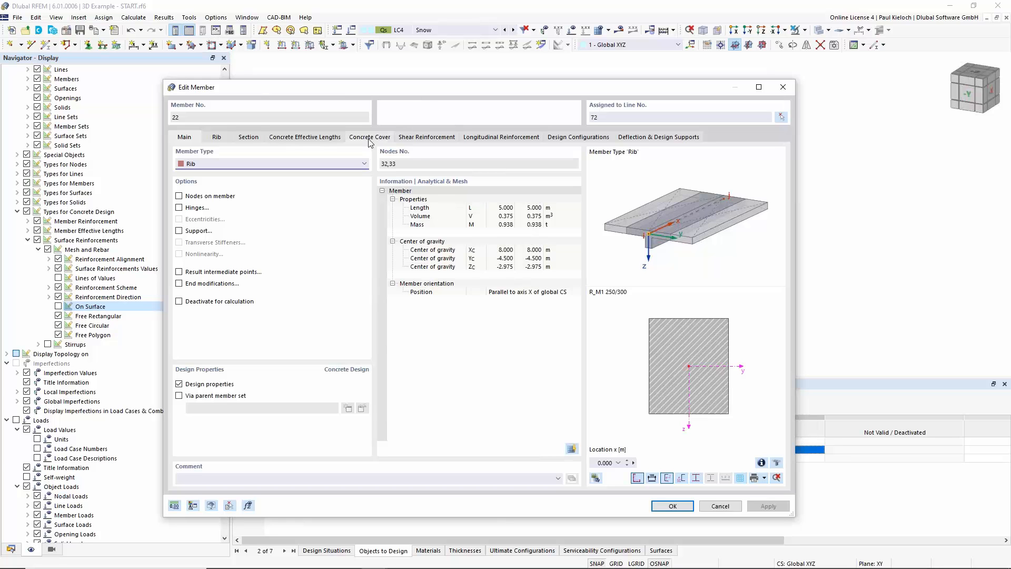
click(423, 138)
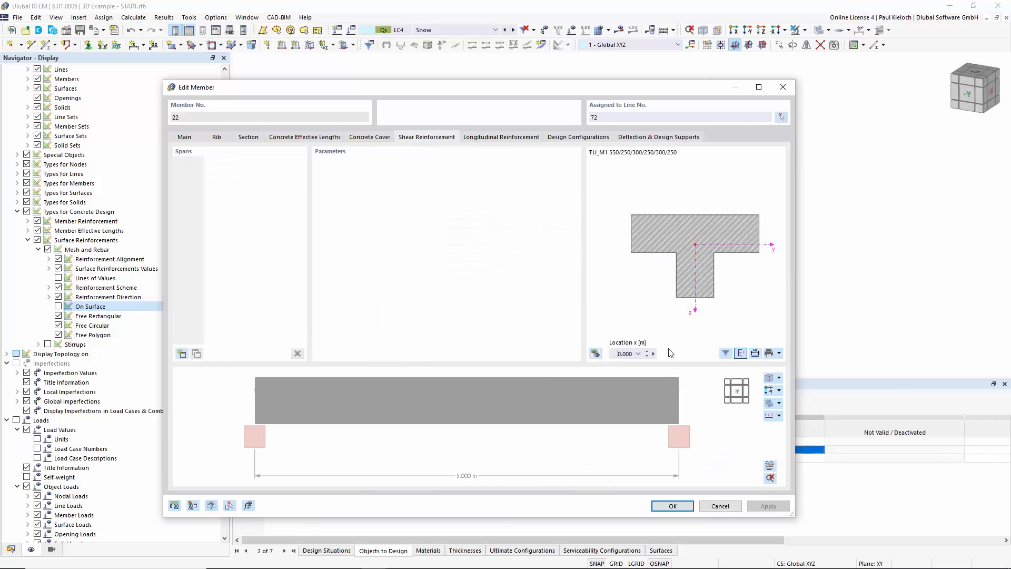
click(181, 353)
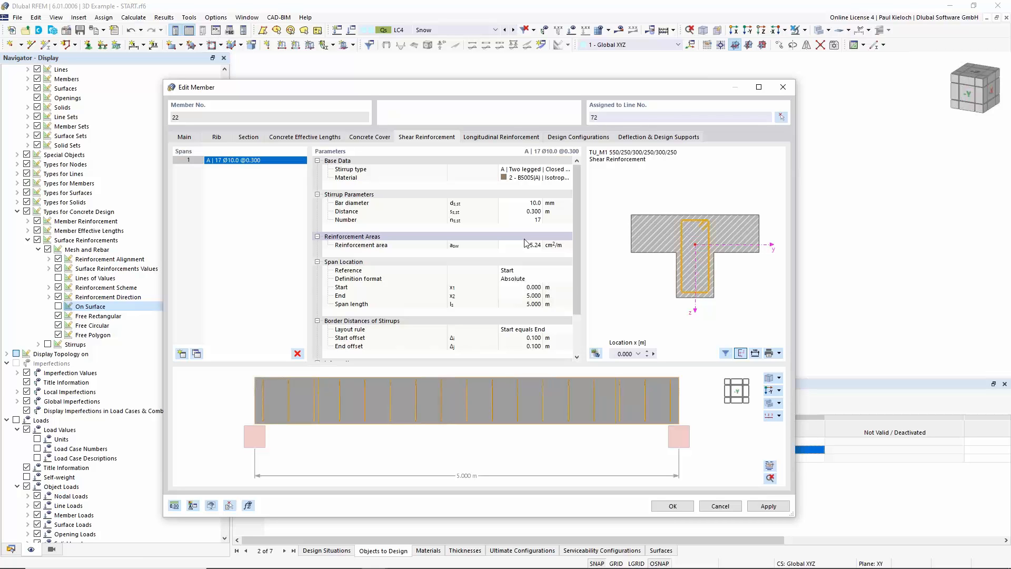
click(182, 353)
click(182, 353)
Set the first shear reinforcement span's stirrups to 8 mm bar diameter and 0.15 m distance
click(273, 160)
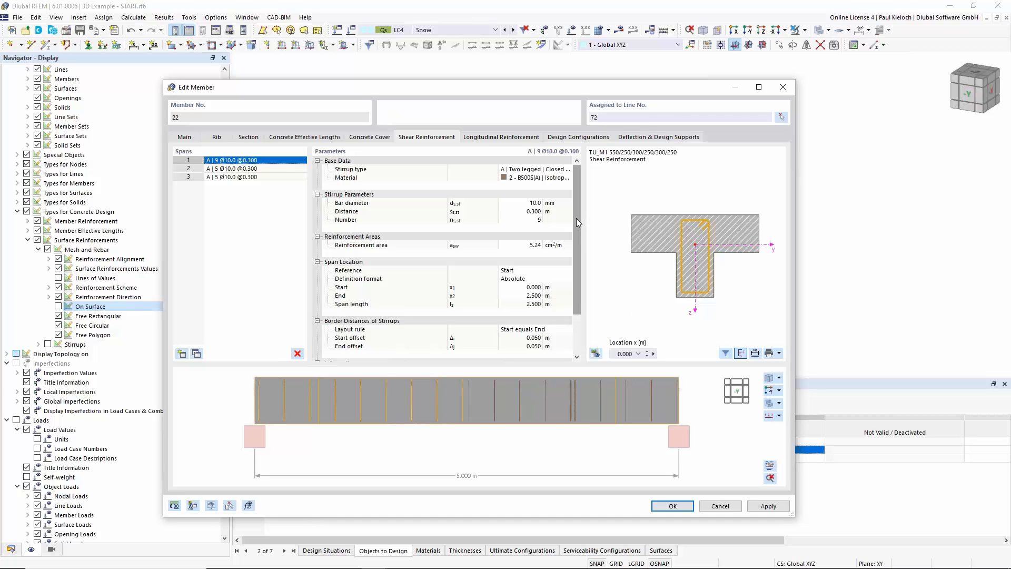
click(526, 203)
text(8)
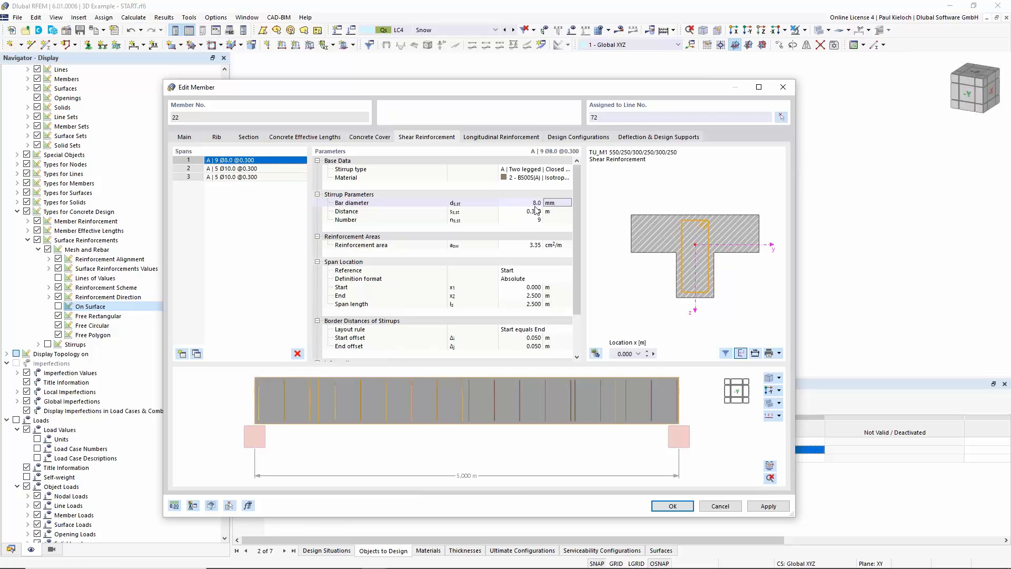
key(Tab)
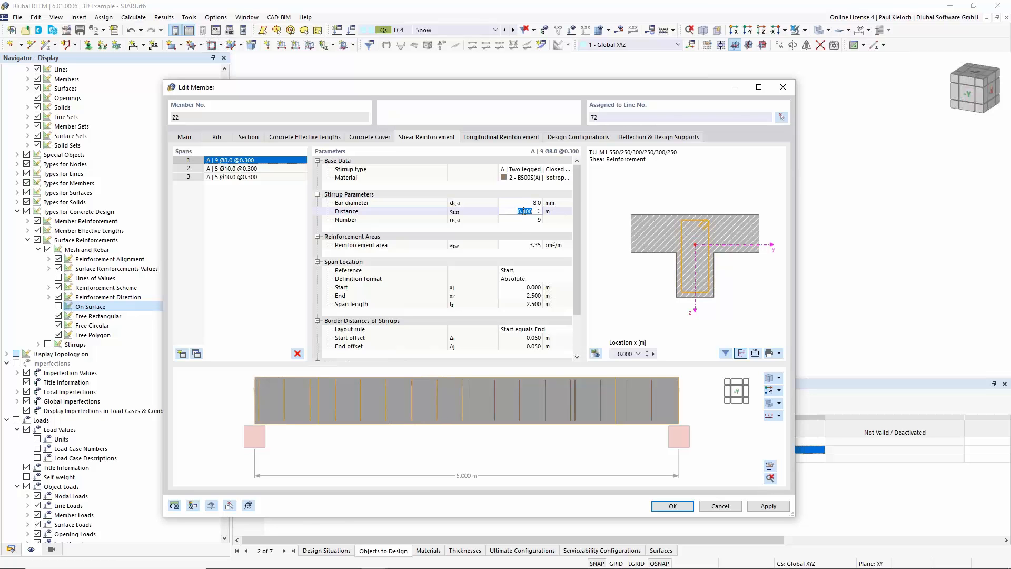
text(.15)
click(553, 213)
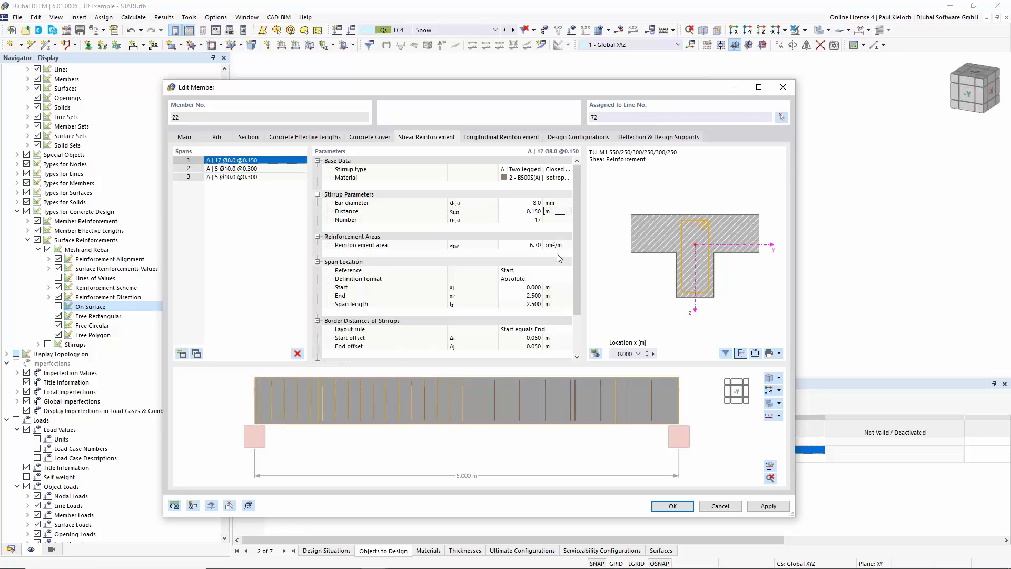
Set the end location of the first shear reinforcement span to 1.5 m
click(518, 296)
text(1.)
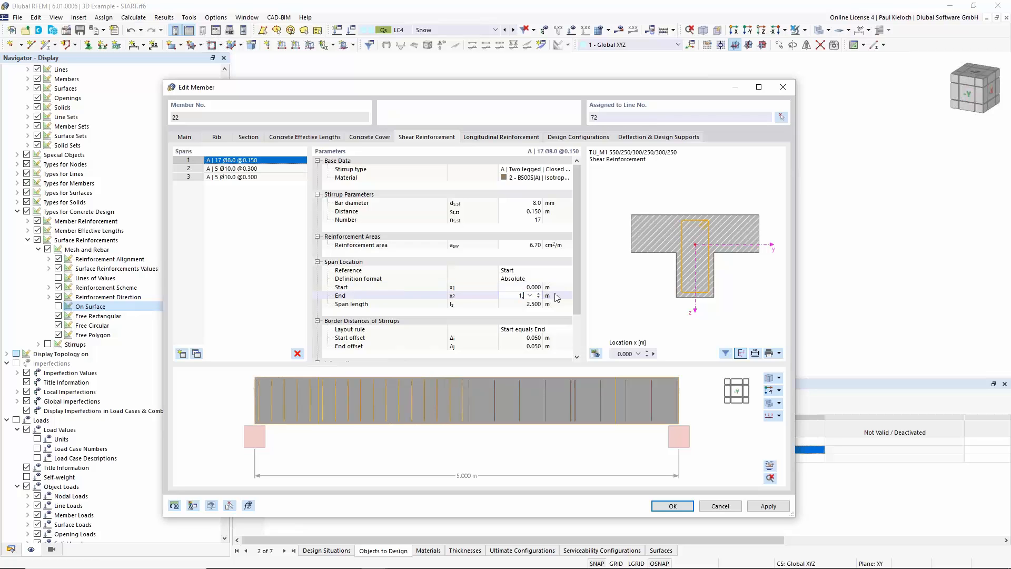
text(5)
click(557, 296)
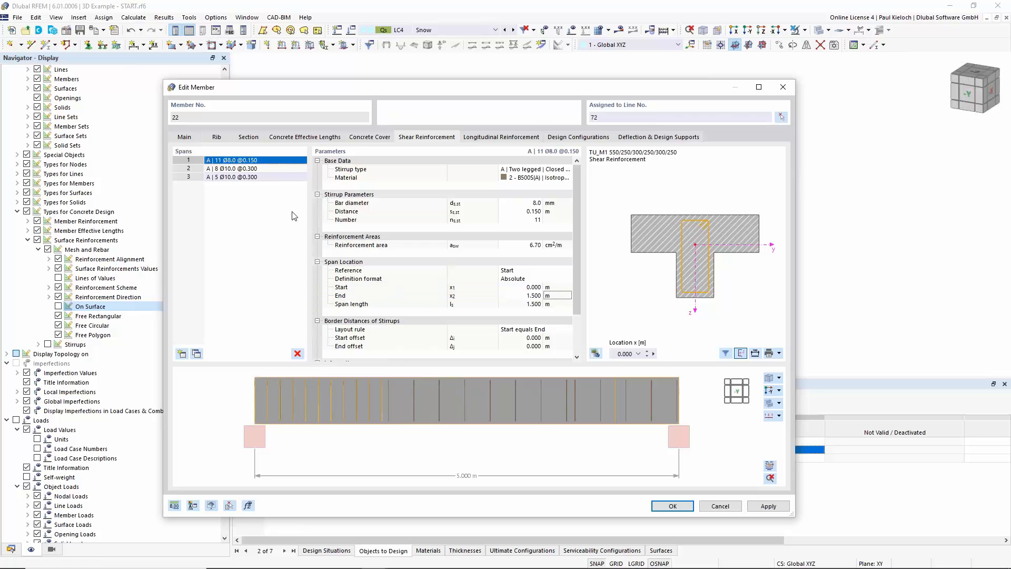
Set the second shear reinforcement span's stirrup bar diameter to 8 mm and its end location to 3.5 m
click(253, 168)
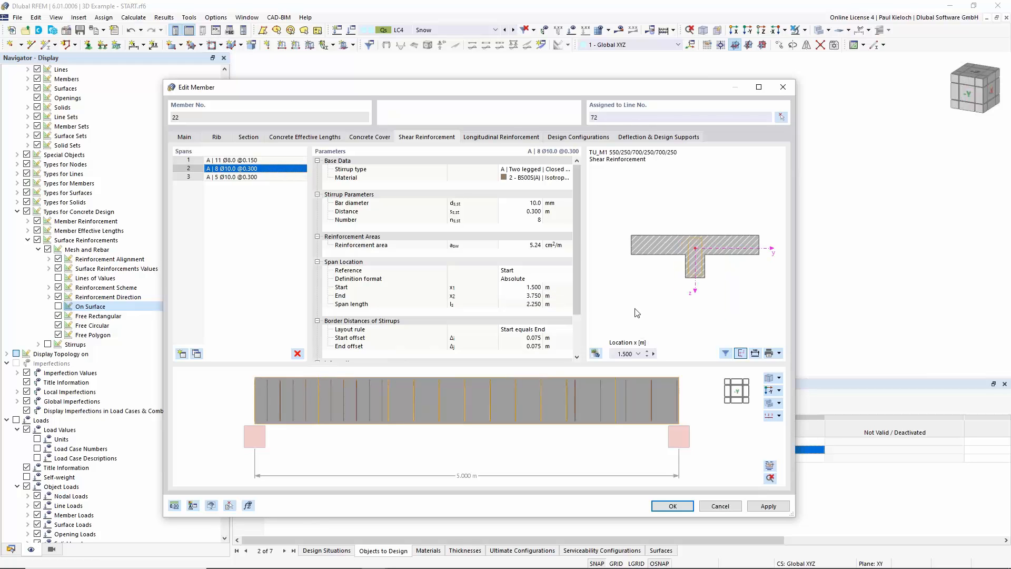
click(535, 204)
text(8)
key(Return)
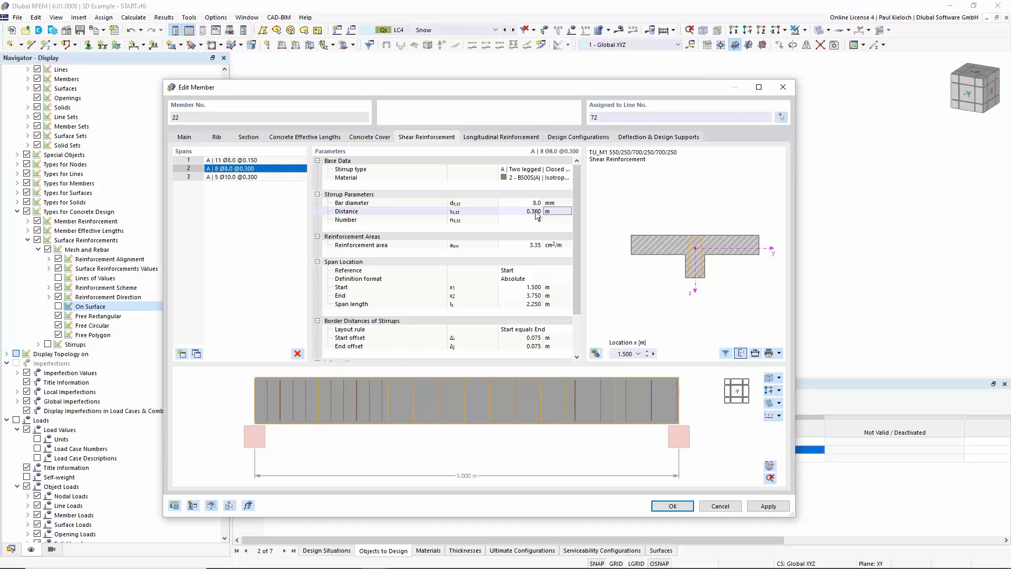
click(536, 288)
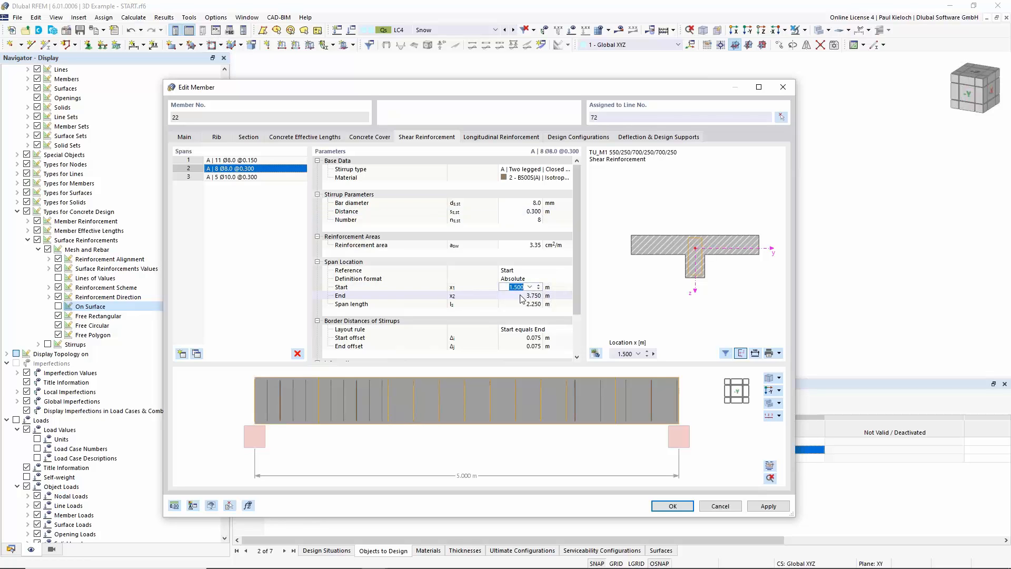
click(520, 296)
text(3.5)
key(Return)
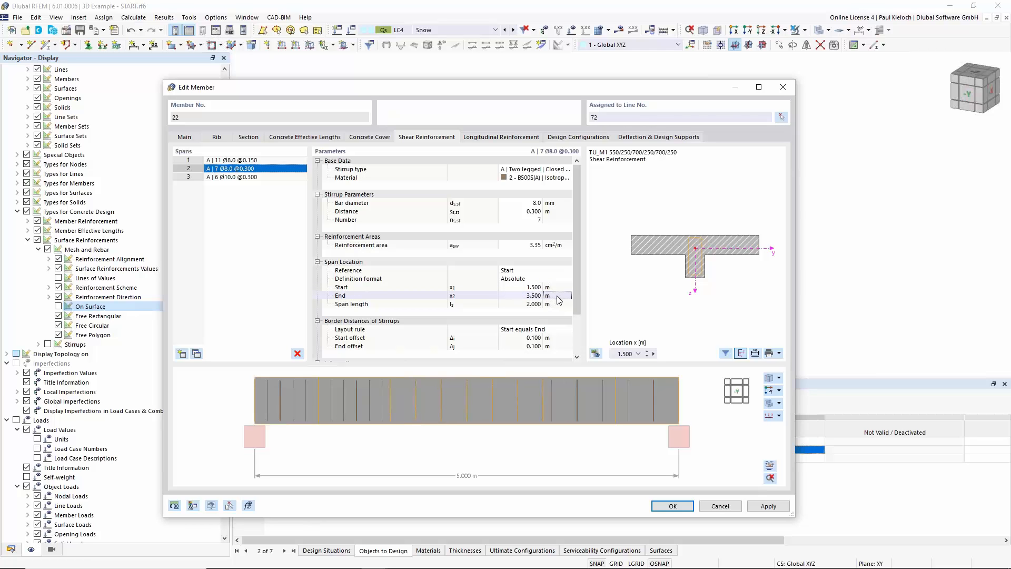
Set the third shear reinforcement span's stirrups to 8 mm bar diameter and 0.15 m distance, and apply the changes
click(299, 178)
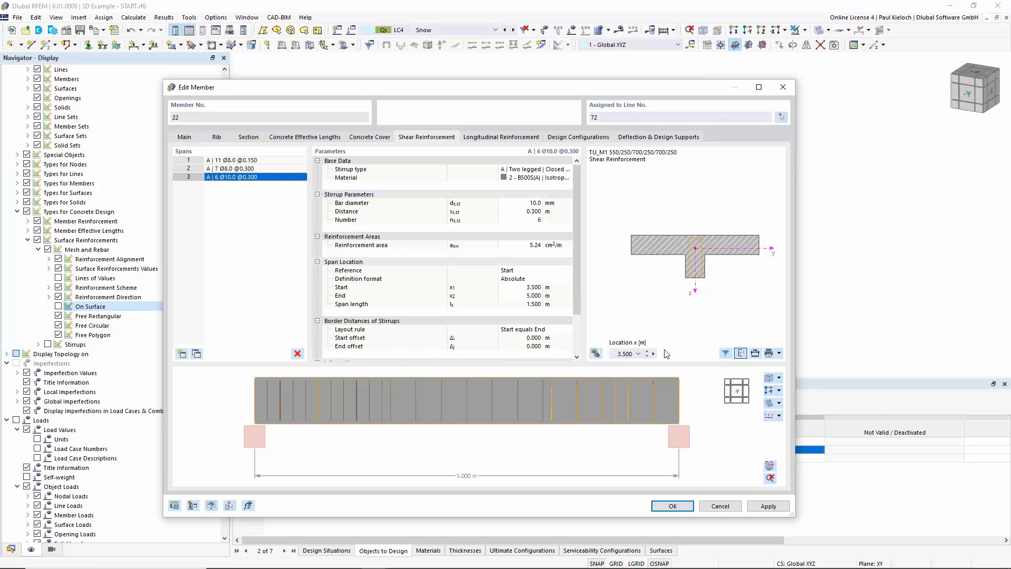
click(526, 202)
text(8)
click(532, 213)
key(BackSpace)
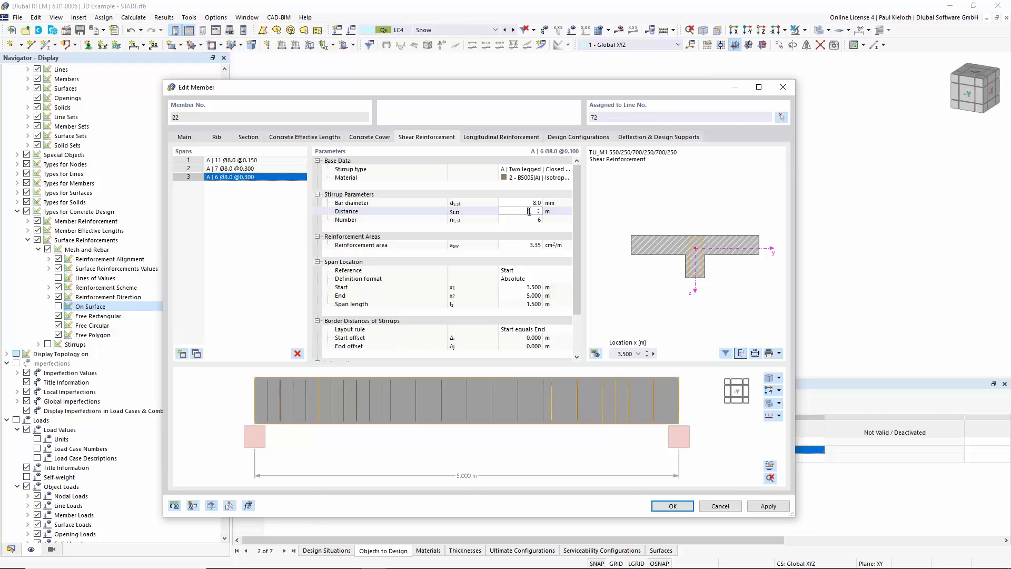
text(.15)
click(560, 213)
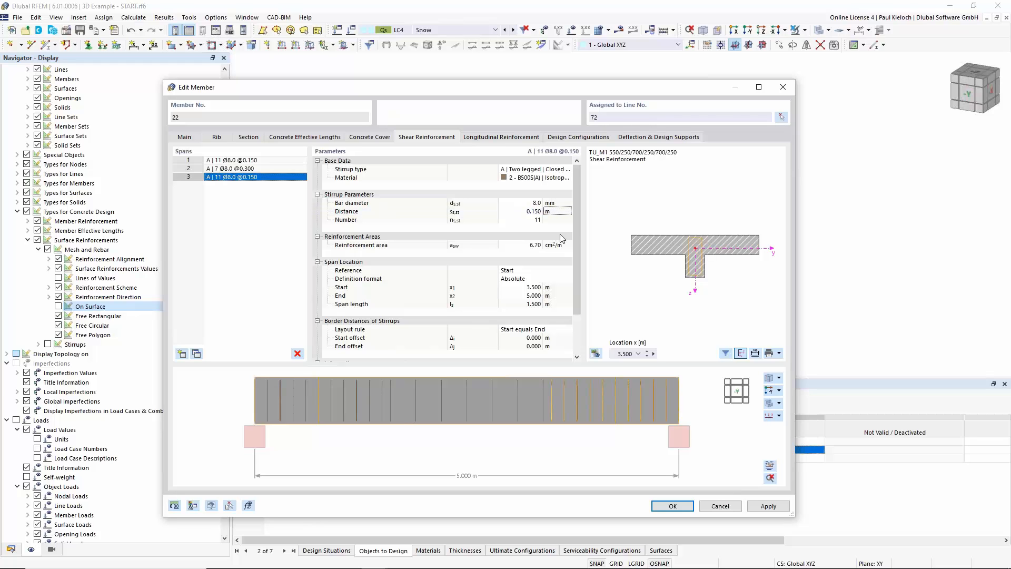
click(529, 296)
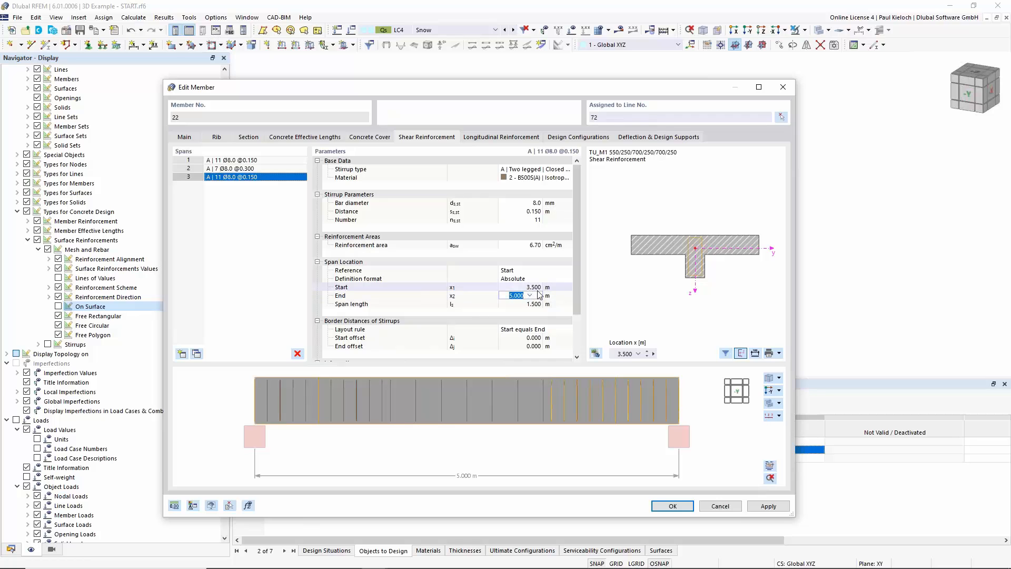
click(768, 507)
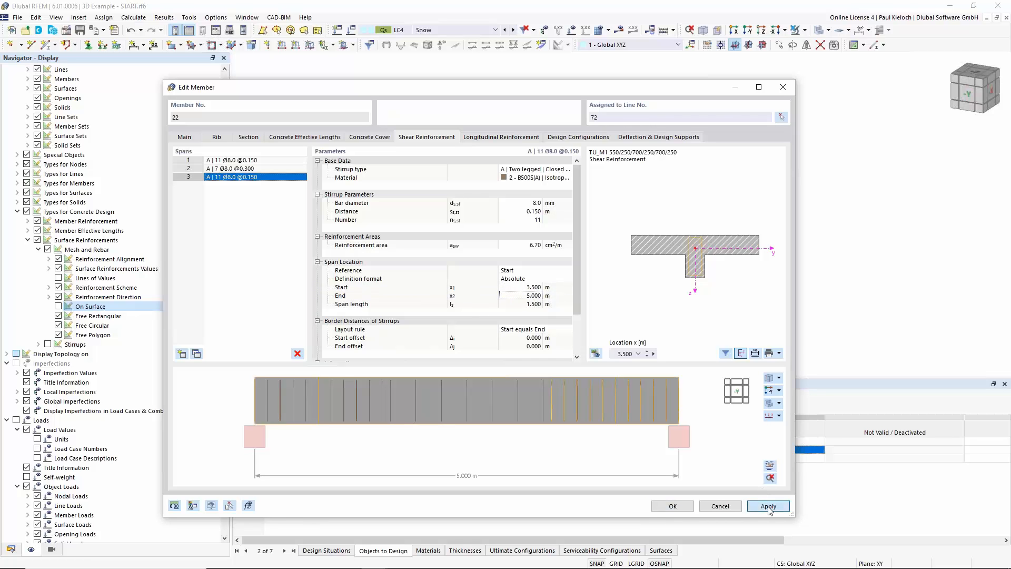
Set the rebar type of the rib's longitudinal reinforcement to B | Unsymmetrical
click(488, 141)
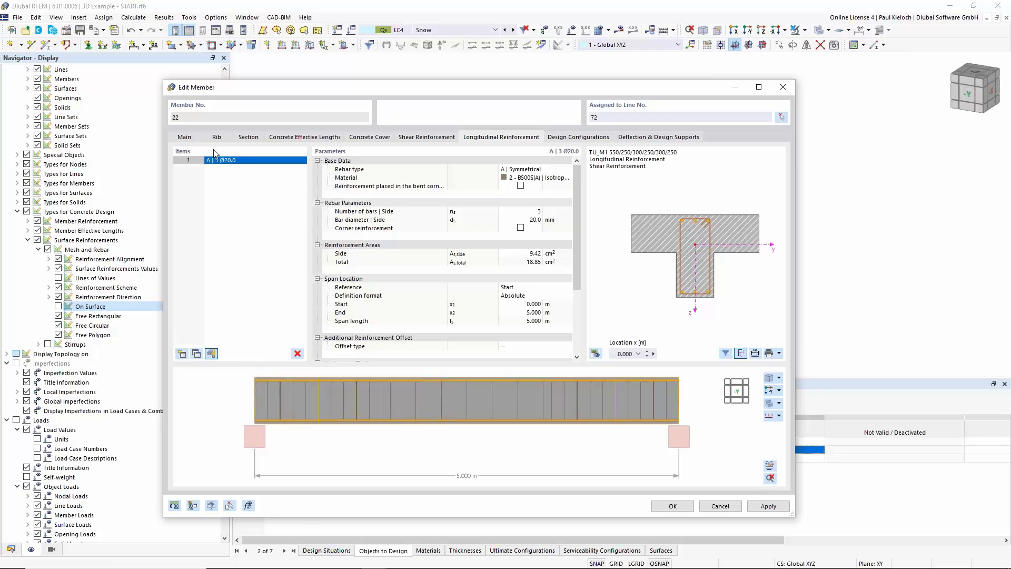
click(545, 171)
click(557, 169)
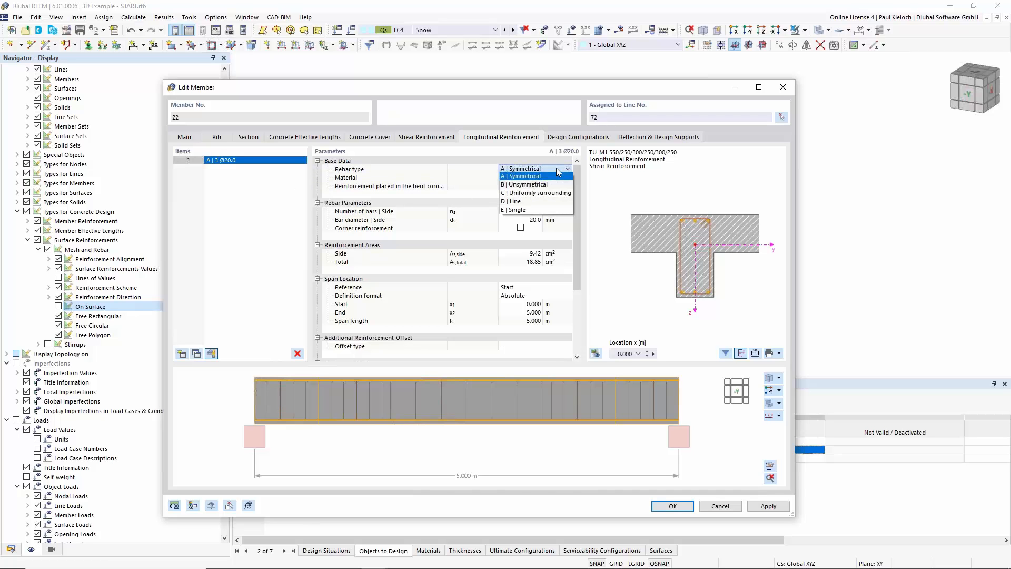
click(526, 185)
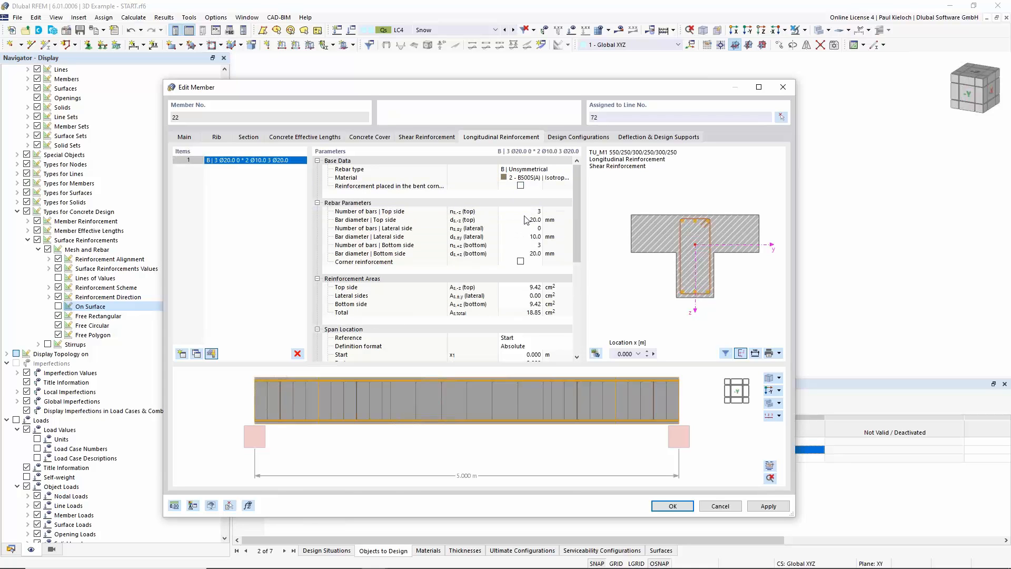
Set the longitudinal bar diameter to 12 mm on both the top and bottom sides, and apply the changes
click(525, 220)
text(12)
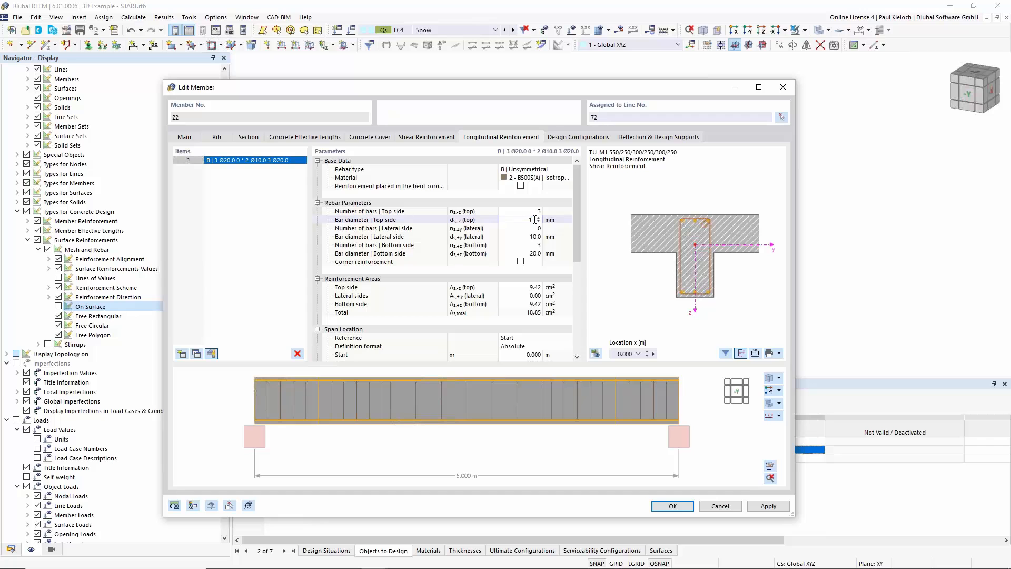
click(555, 220)
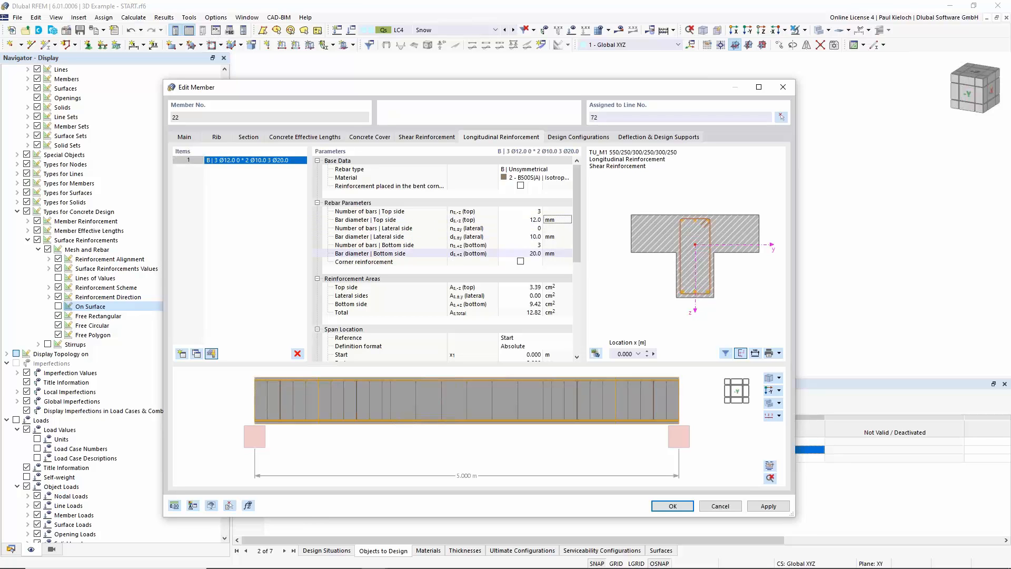
click(524, 253)
text(12)
click(558, 245)
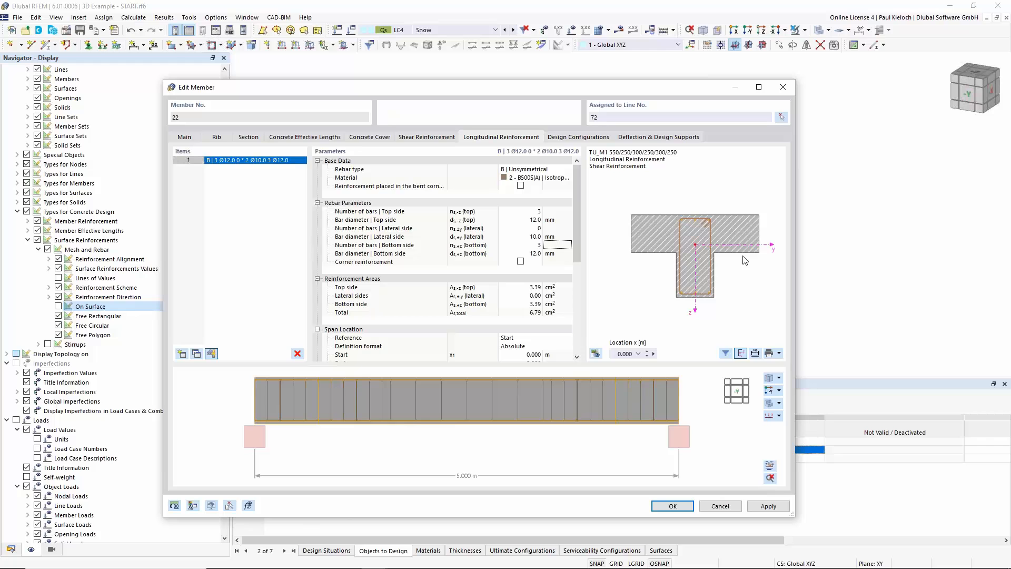
click(767, 507)
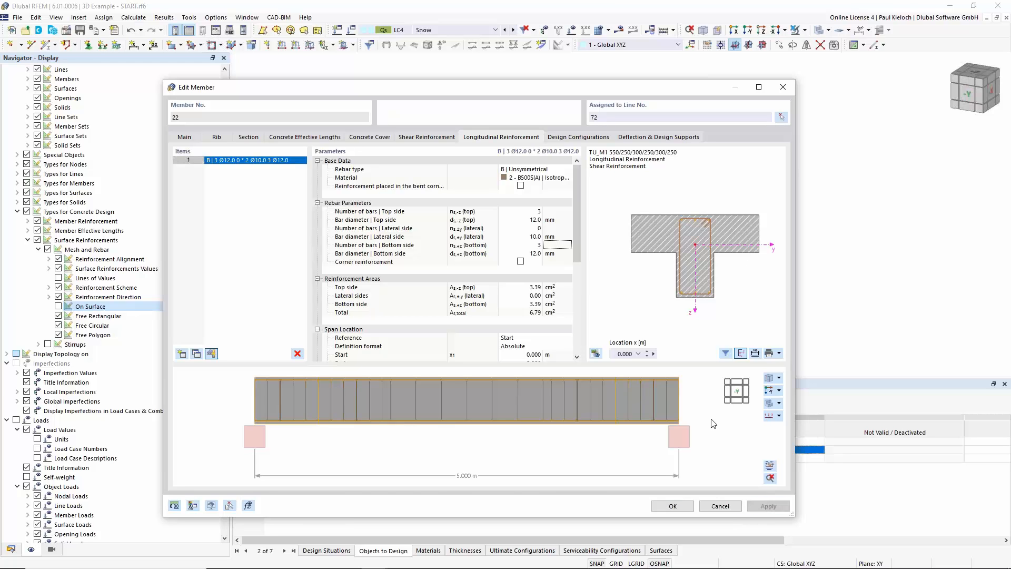
Inspect the rib's reinforcement cage in 3D and add the surface reinforcement to its longitudinal reinforcement items
ctrl+middle_drag(665, 426, 553, 374)
ctrl+middle_drag(629, 409, 476, 414)
scroll(475, 413, up, 4)
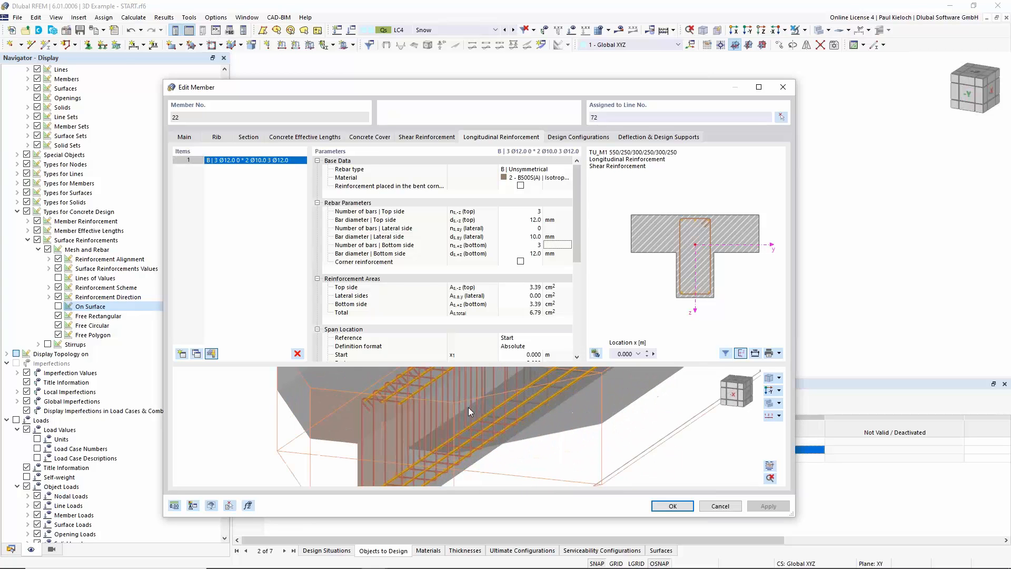
scroll(456, 428, down, 4)
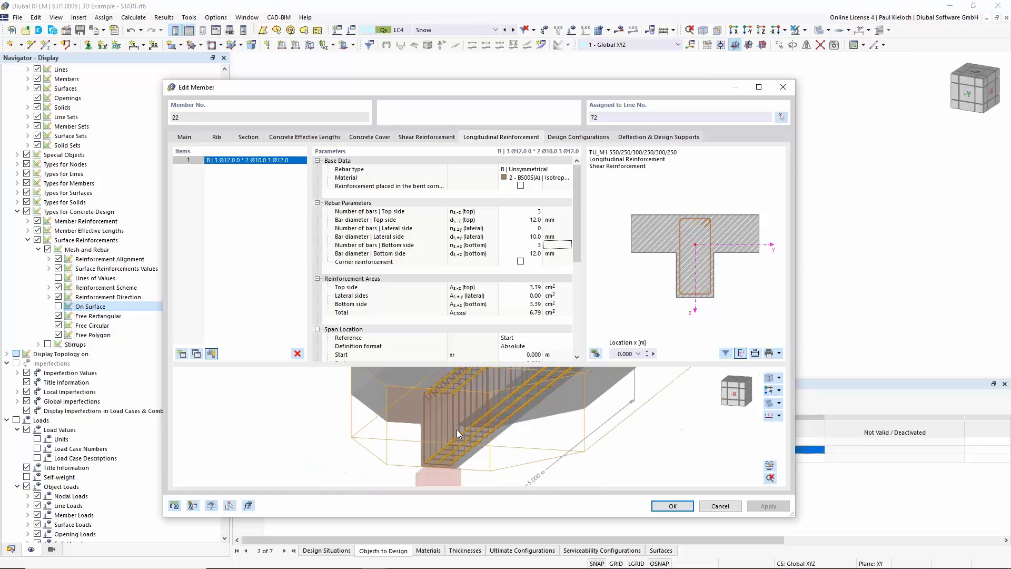
ctrl+middle_drag(468, 417, 649, 445)
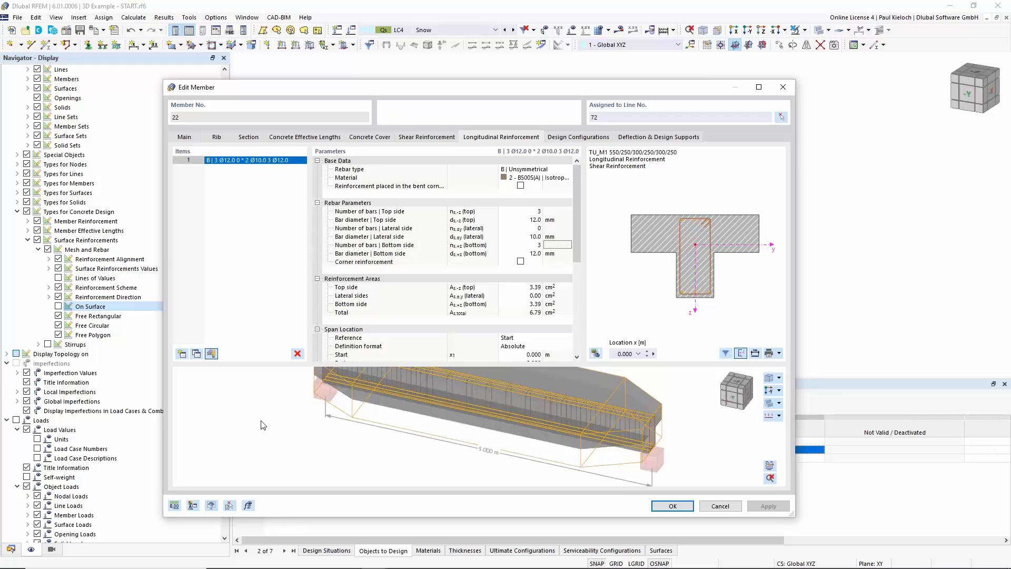
click(212, 355)
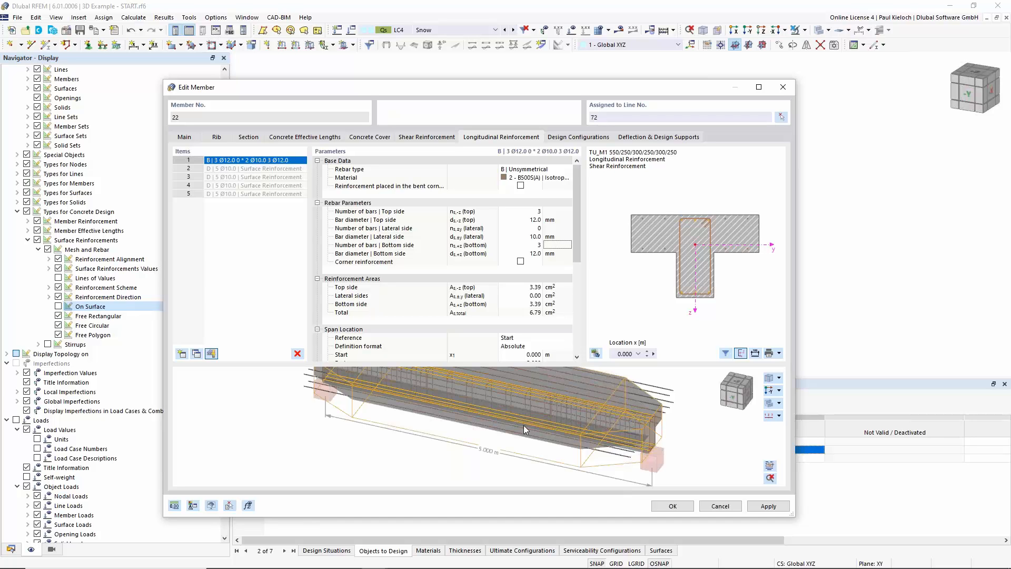
ctrl+middle_drag(667, 389, 635, 379)
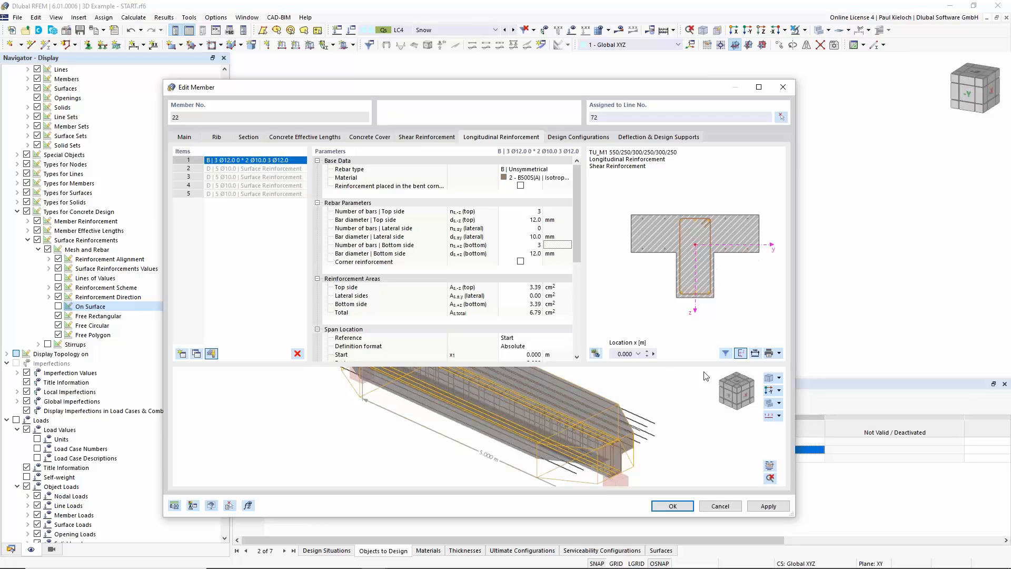
scroll(645, 458, down, 2)
ctrl+middle_drag(647, 451, 636, 410)
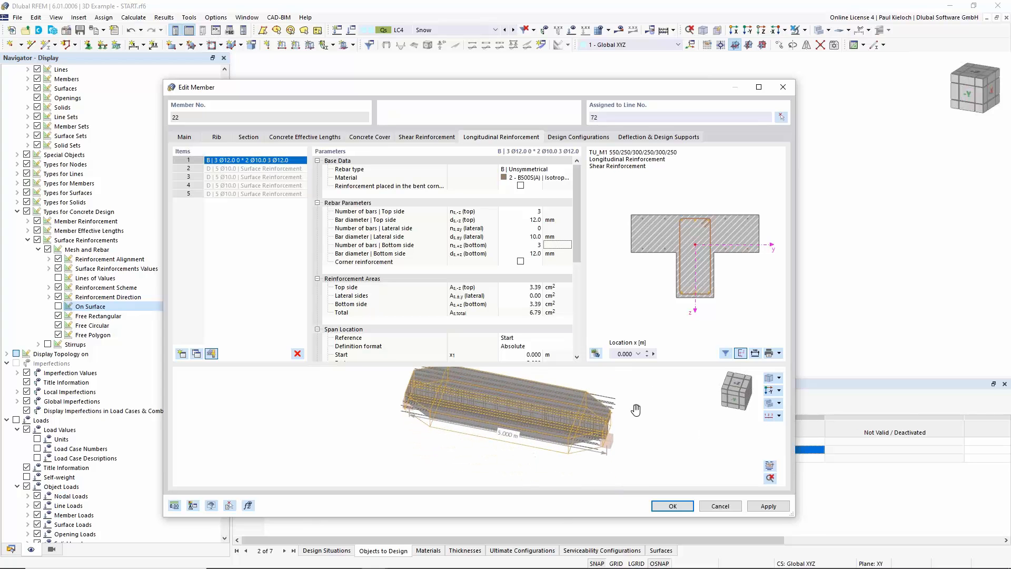
Examine the rib's cross-section at location x = 0.900 m and its 3D reinforcement, and accept the member edits
click(647, 352)
click(647, 352)
click(647, 352)
click(648, 351)
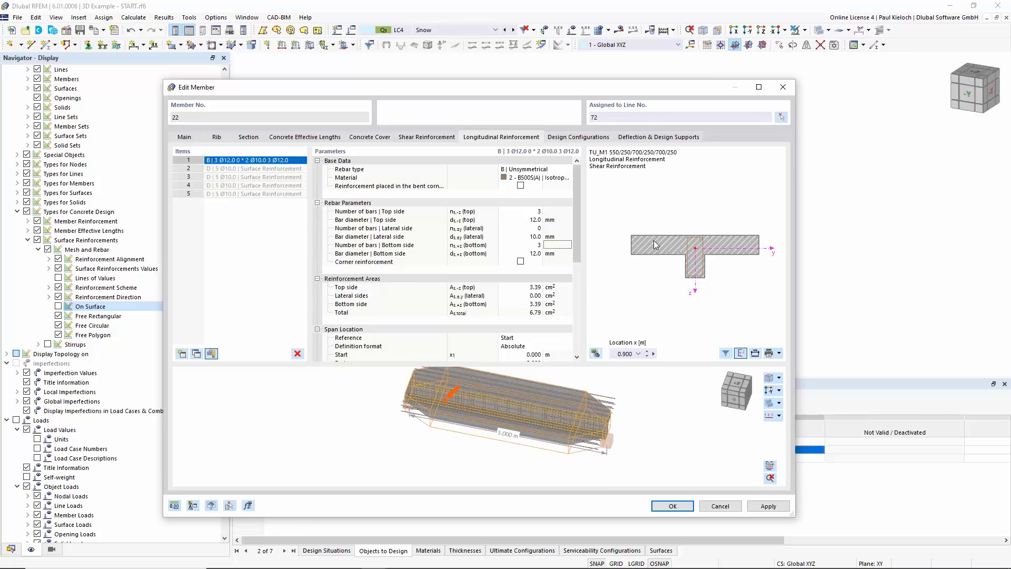
scroll(653, 241, up, 2)
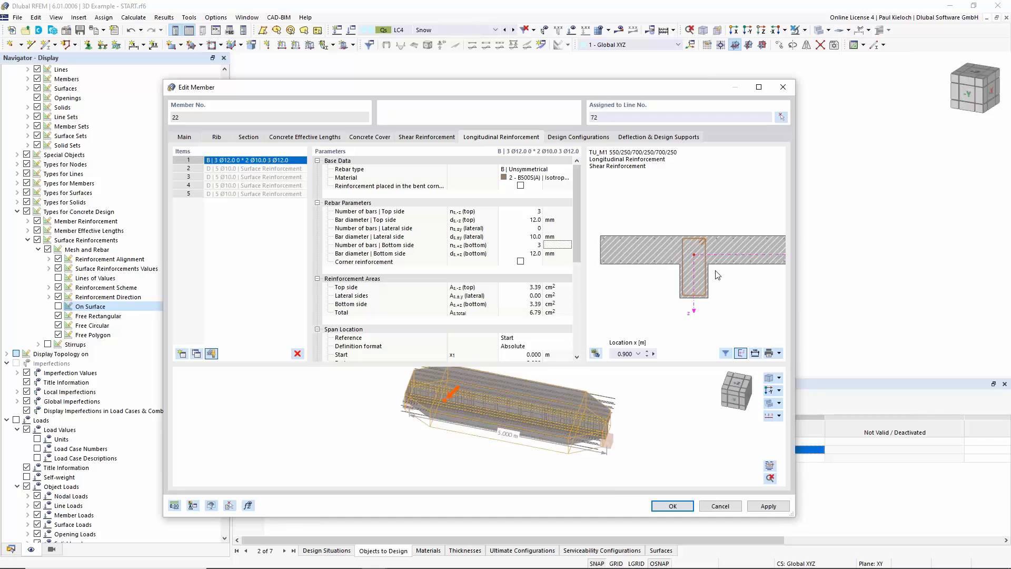
middle_drag(740, 269, 710, 263)
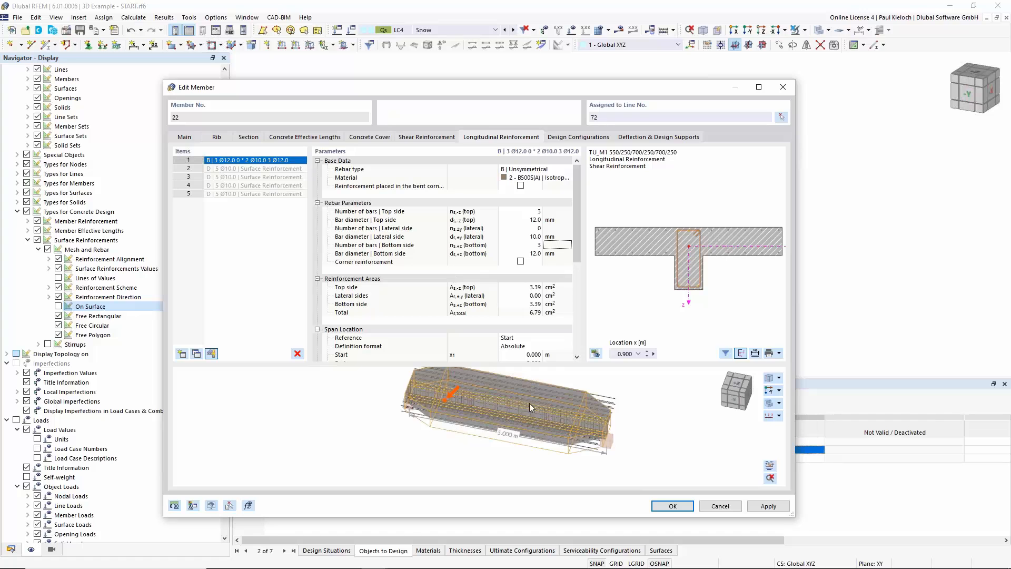
ctrl+middle_drag(586, 420, 585, 431)
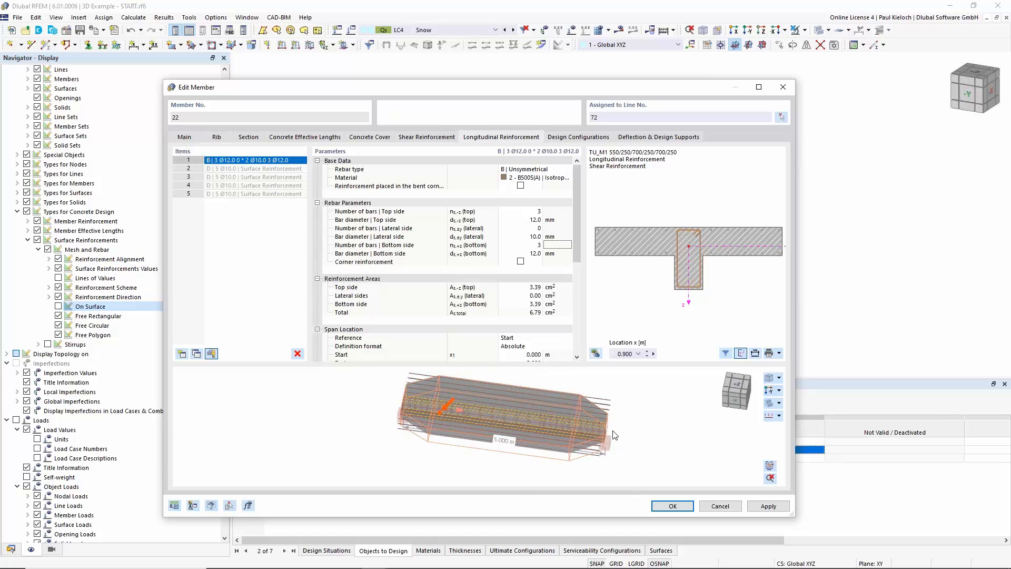
click(686, 514)
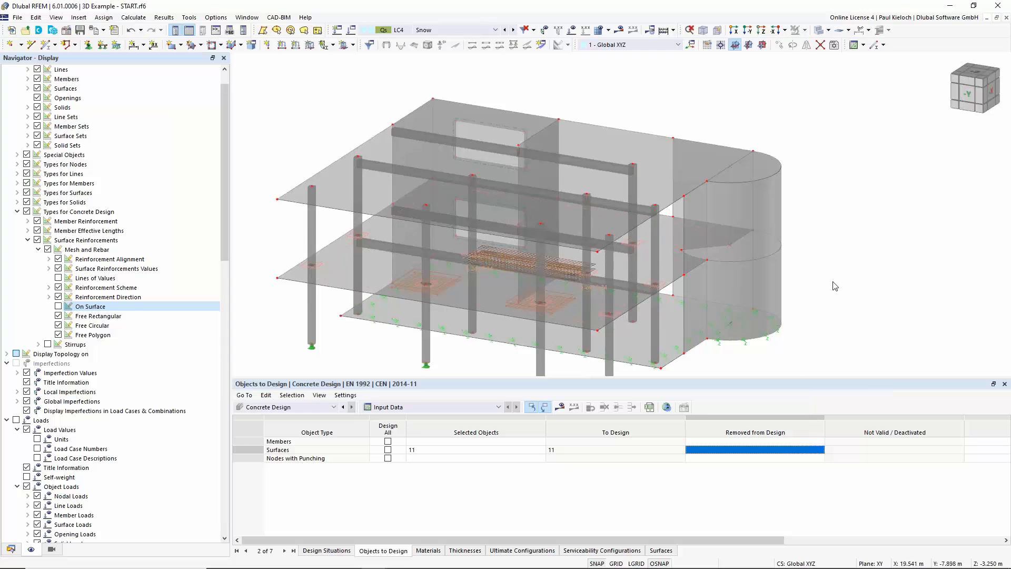
Assign the reinforced lower-floor rib, member 22, to the concrete design's objects to design
middle_drag(826, 252, 845, 241)
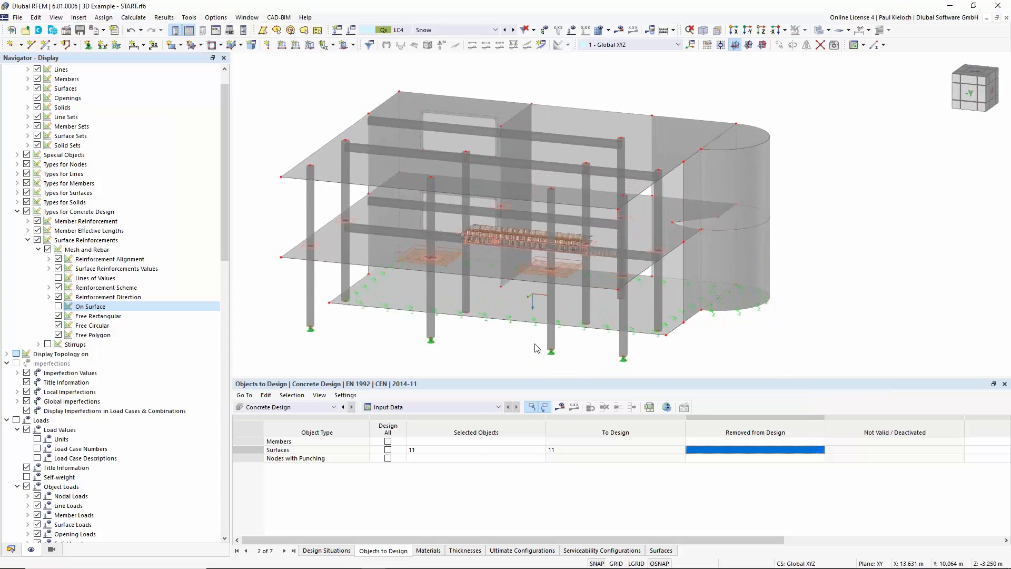
click(542, 442)
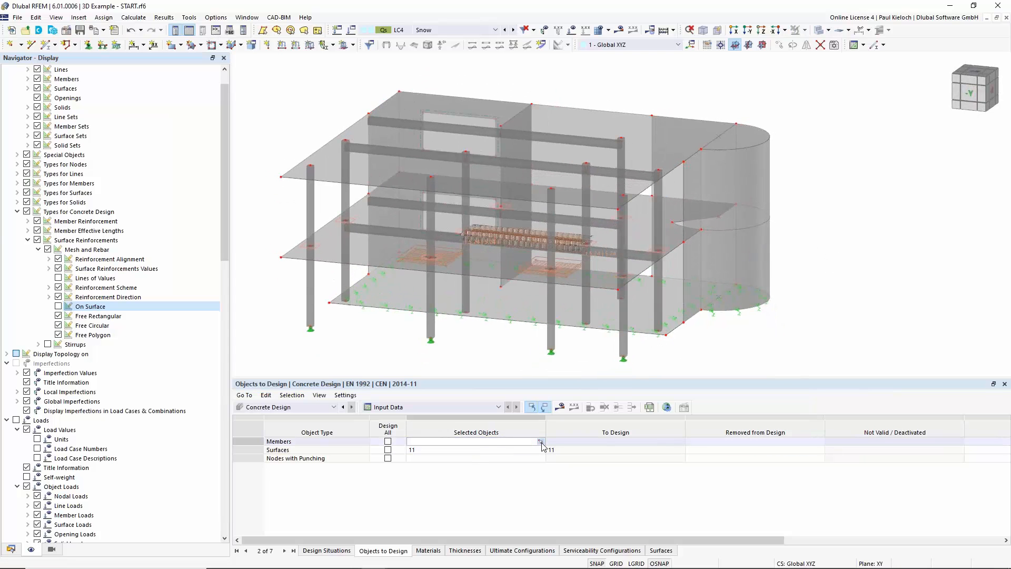
click(541, 441)
click(471, 239)
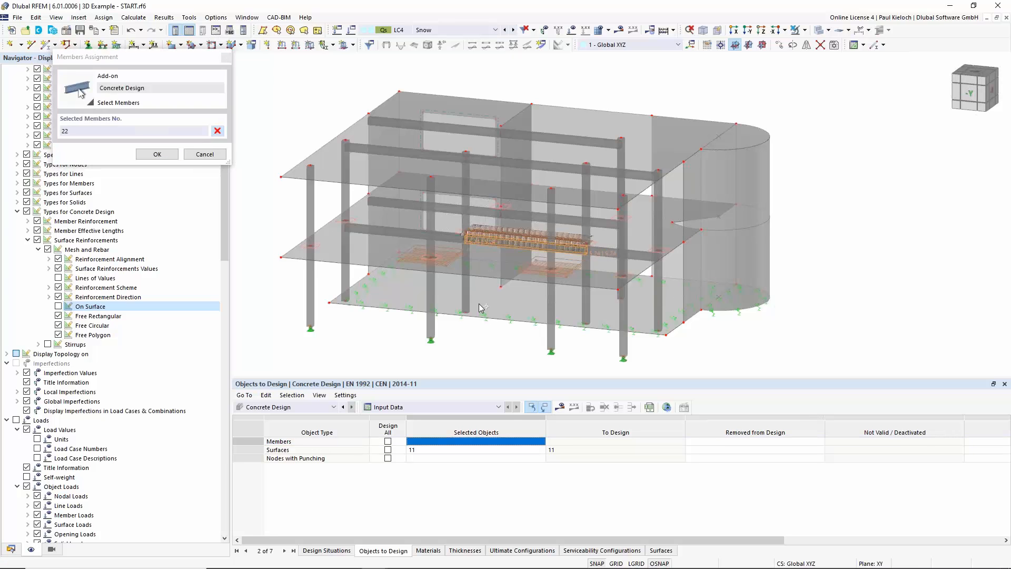
click(168, 156)
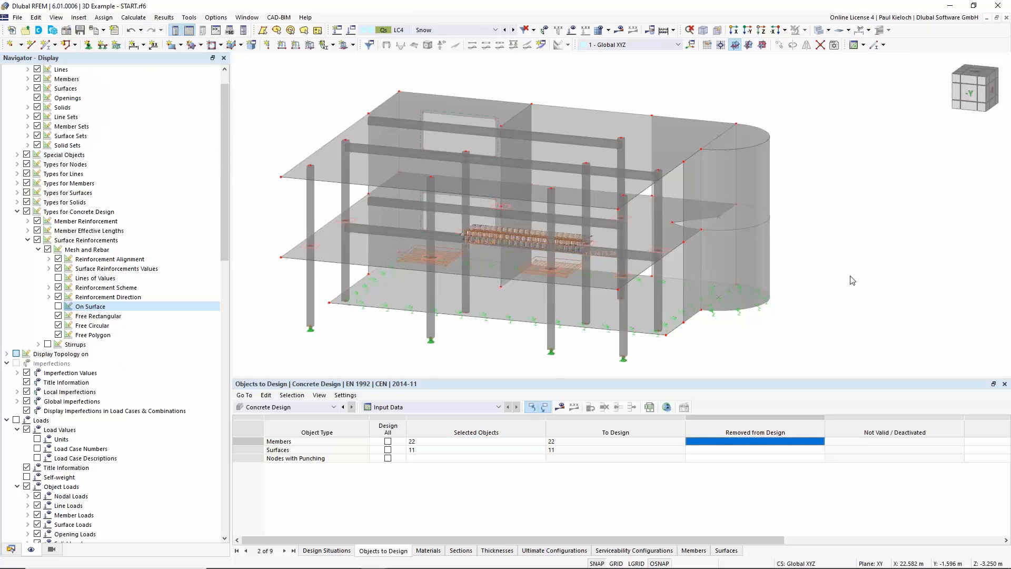
ctrl+middle_drag(839, 253, 846, 290)
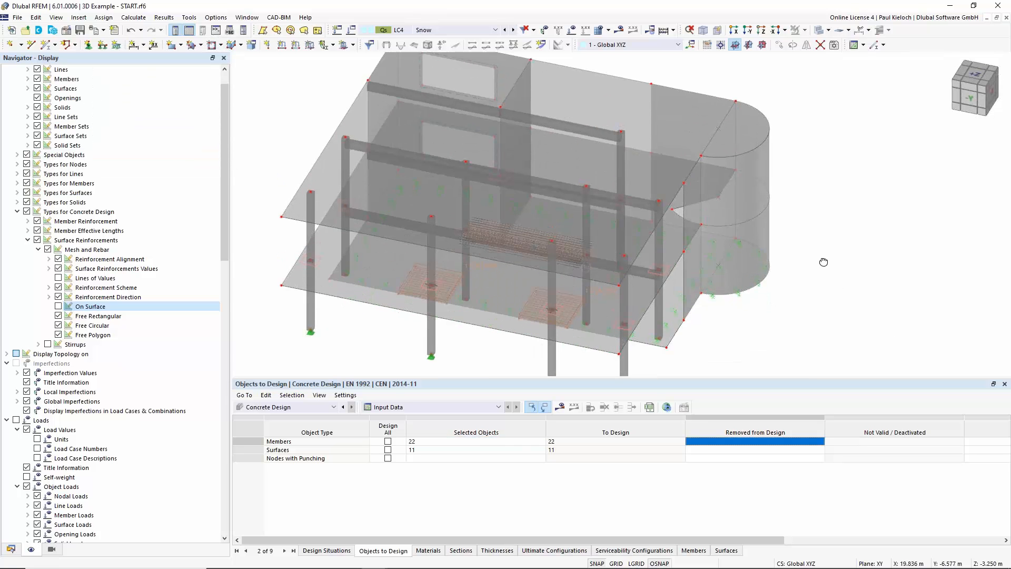
ctrl+middle_drag(823, 258, 825, 259)
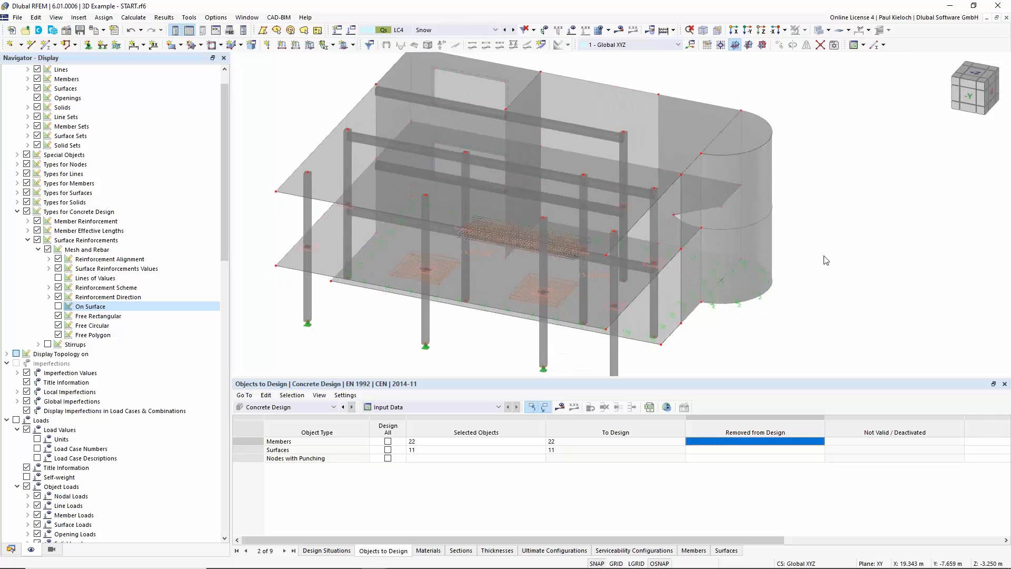
mouse_move(826, 260)
ctrl+middle_down()
mouse_move(841, 232)
mouse_move(831, 243)
ctrl+middle_up()
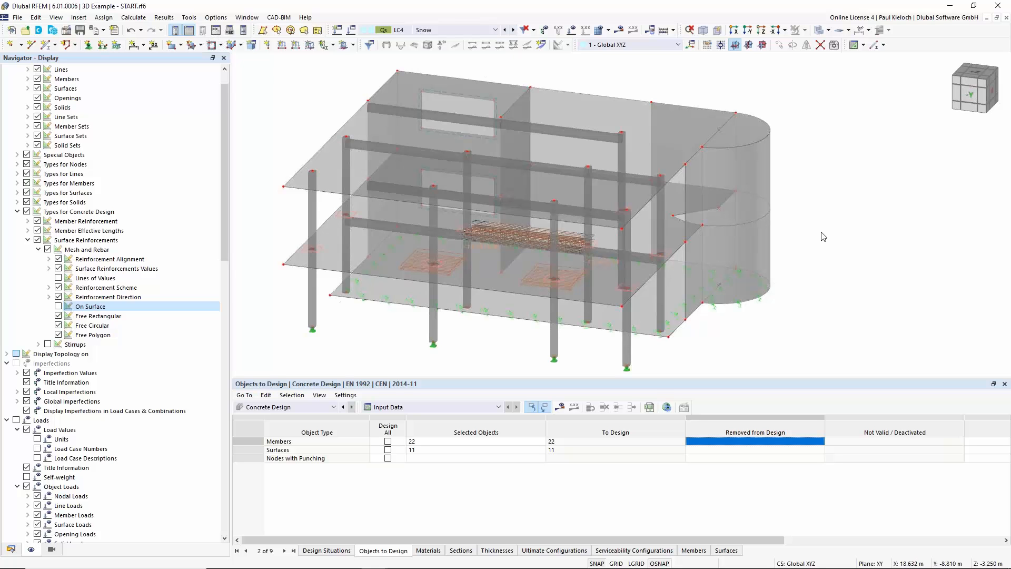
mouse_move(818, 234)
middle_down()
mouse_move(822, 222)
mouse_move(808, 224)
middle_up()
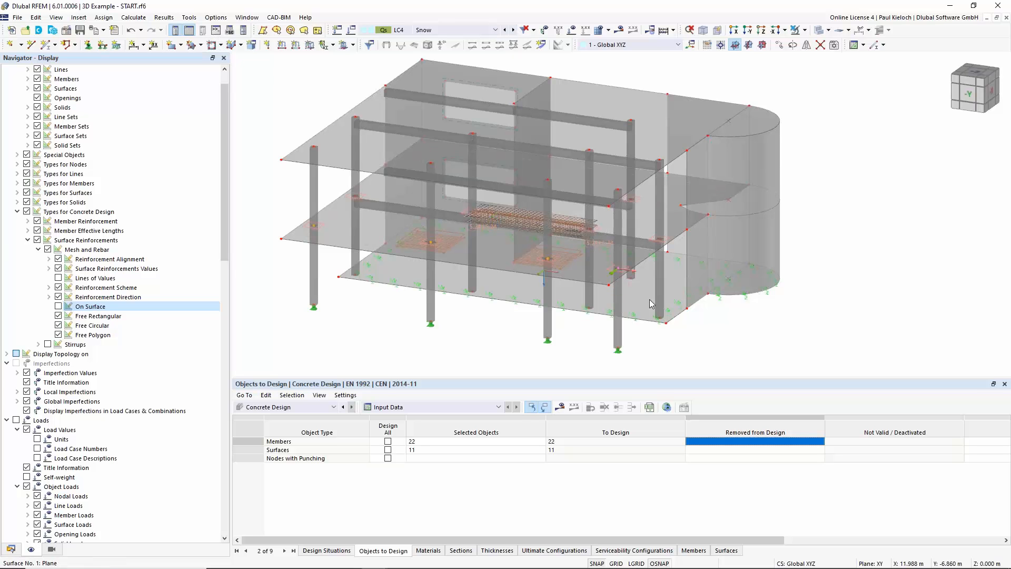
Activate punching design for nodes 27-30 at the column heads beneath the lower floor slab and accept
ctrl+middle_drag(733, 312, 712, 312)
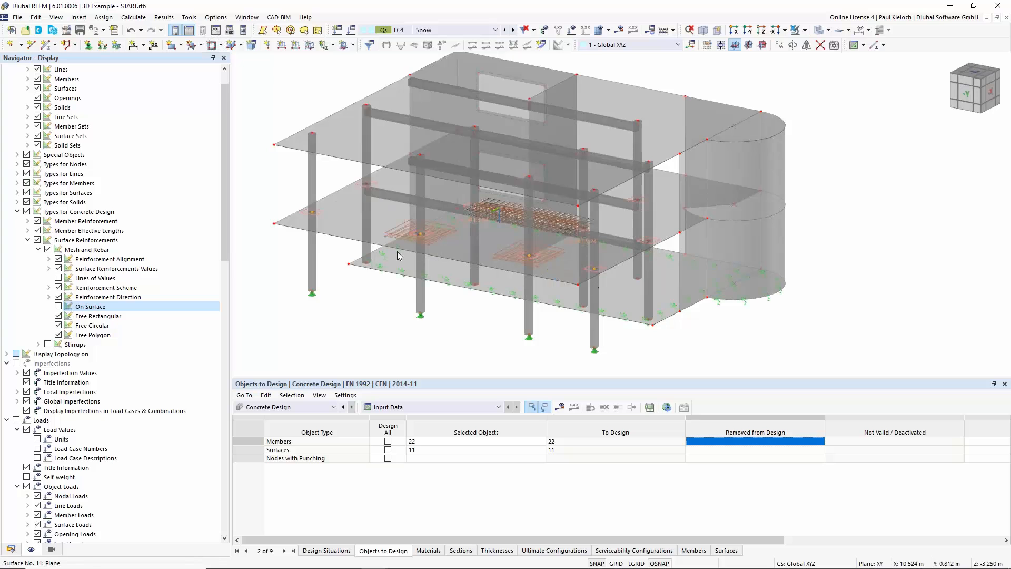
double_click(313, 214)
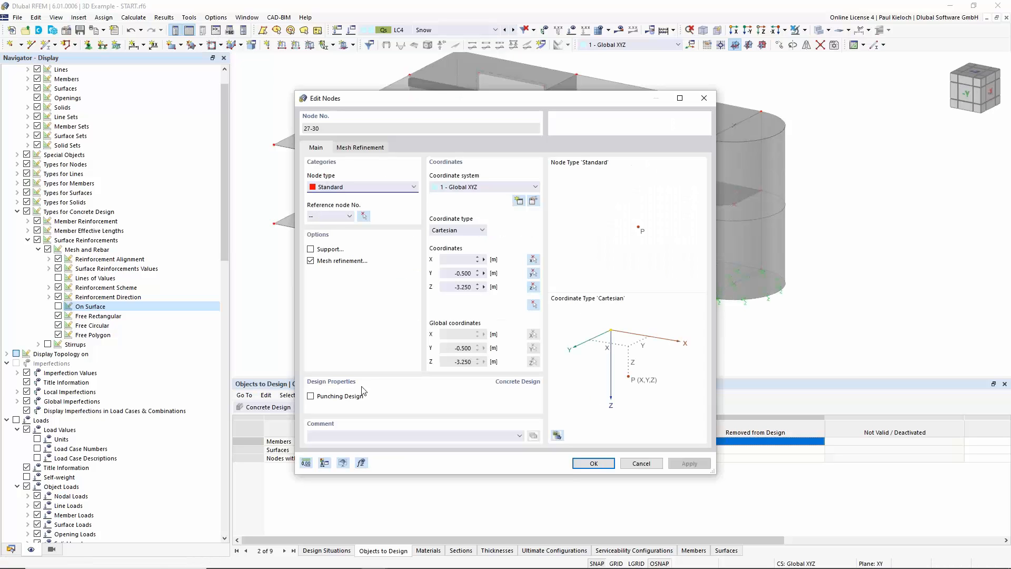
click(311, 396)
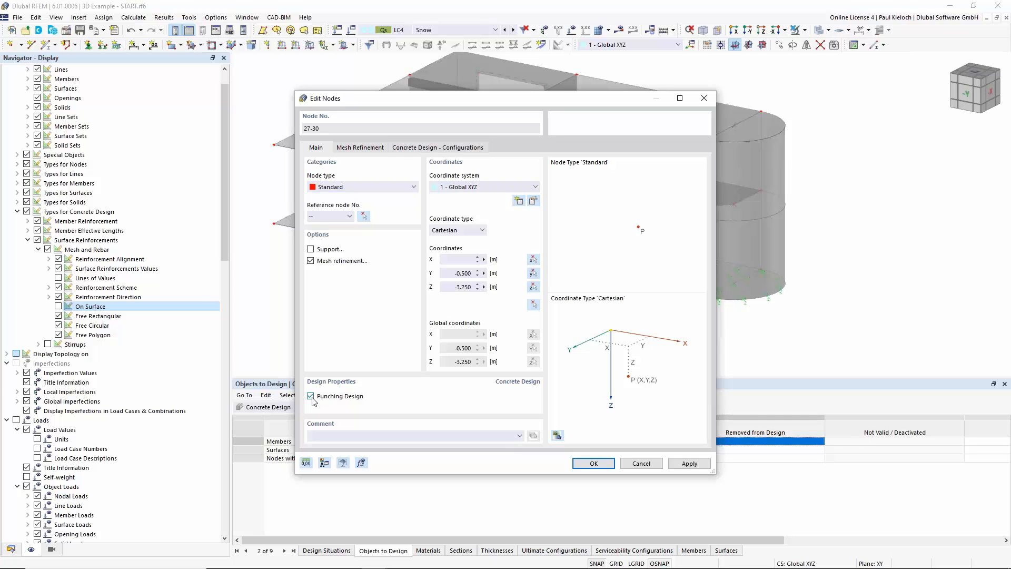
click(591, 464)
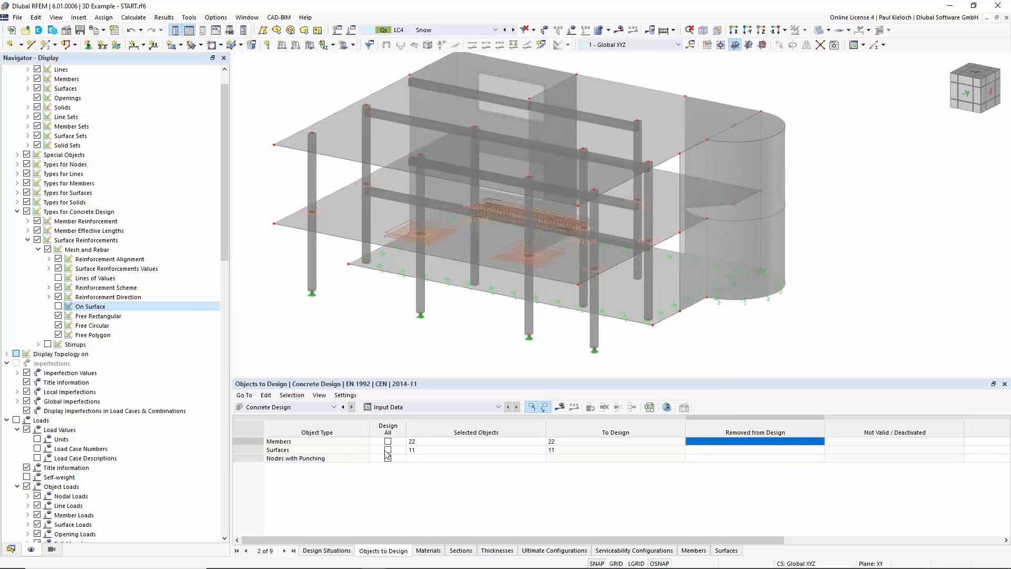
Assign the lower slab's four column nodes, 27-30, to the nodes with punching in the concrete design's objects to design
click(433, 460)
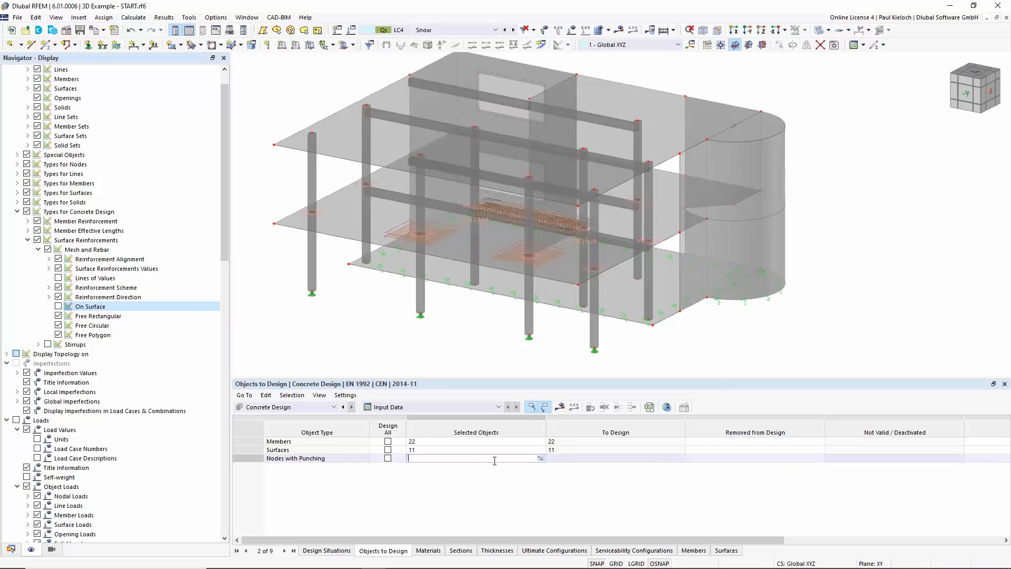
click(542, 458)
click(313, 212)
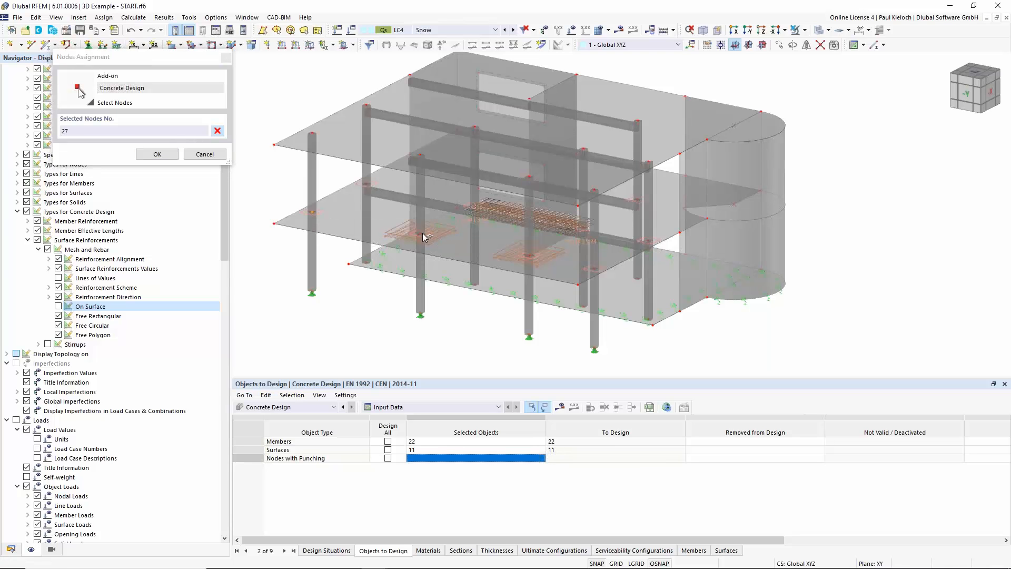
click(421, 232)
click(528, 256)
click(594, 269)
click(165, 154)
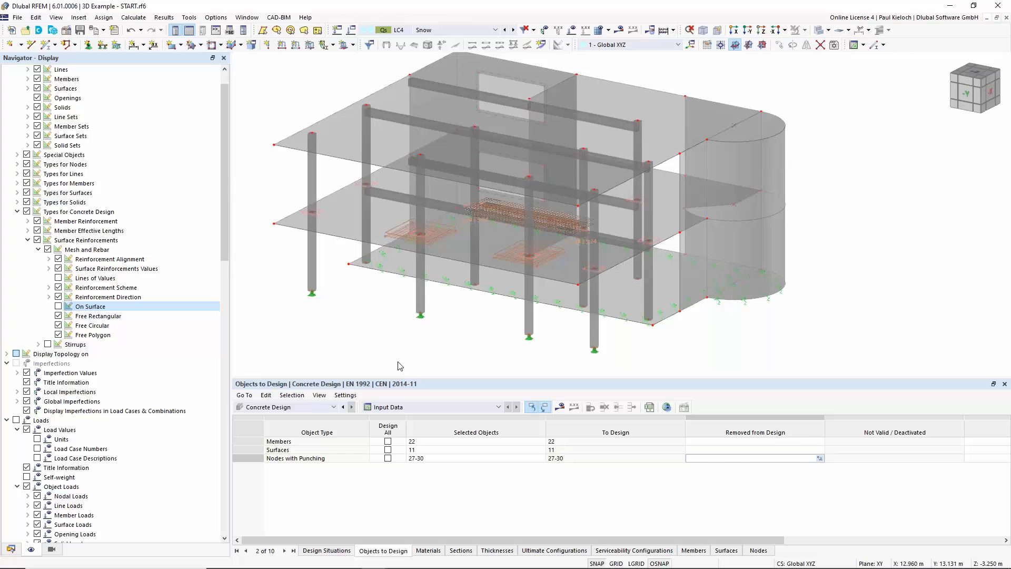
middle_drag(481, 323, 504, 348)
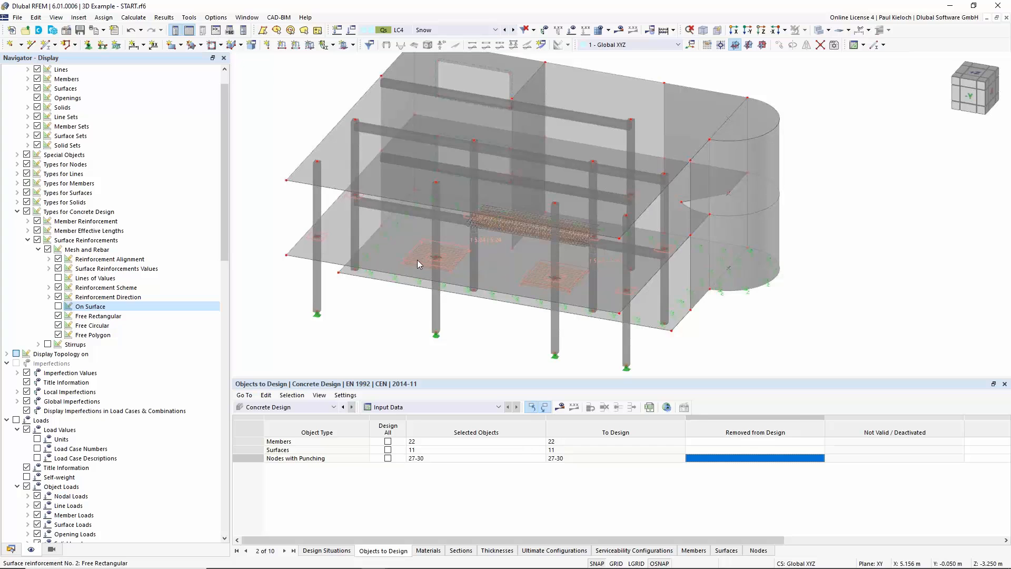
mouse_move(415, 259)
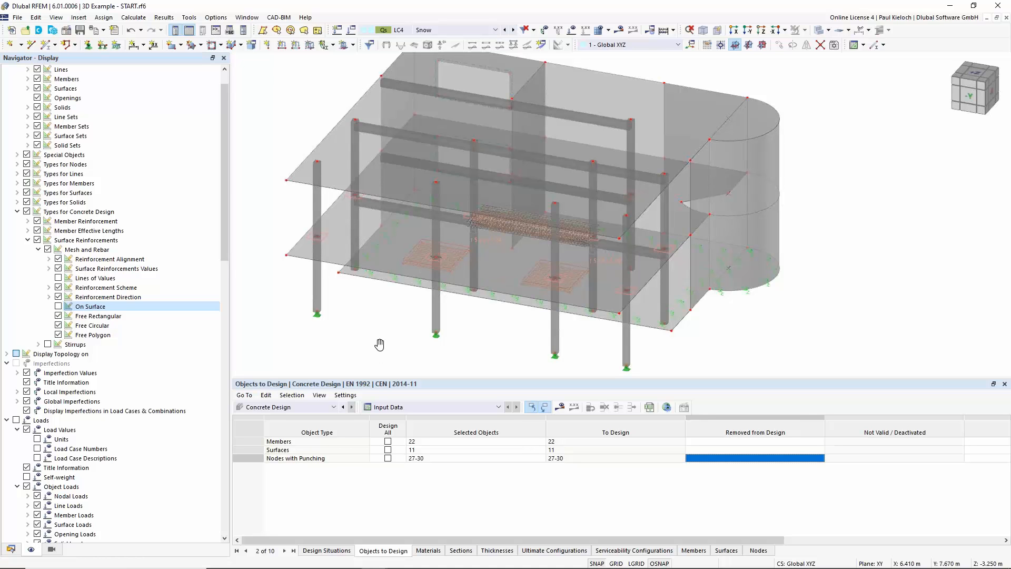
middle_drag(379, 345, 367, 342)
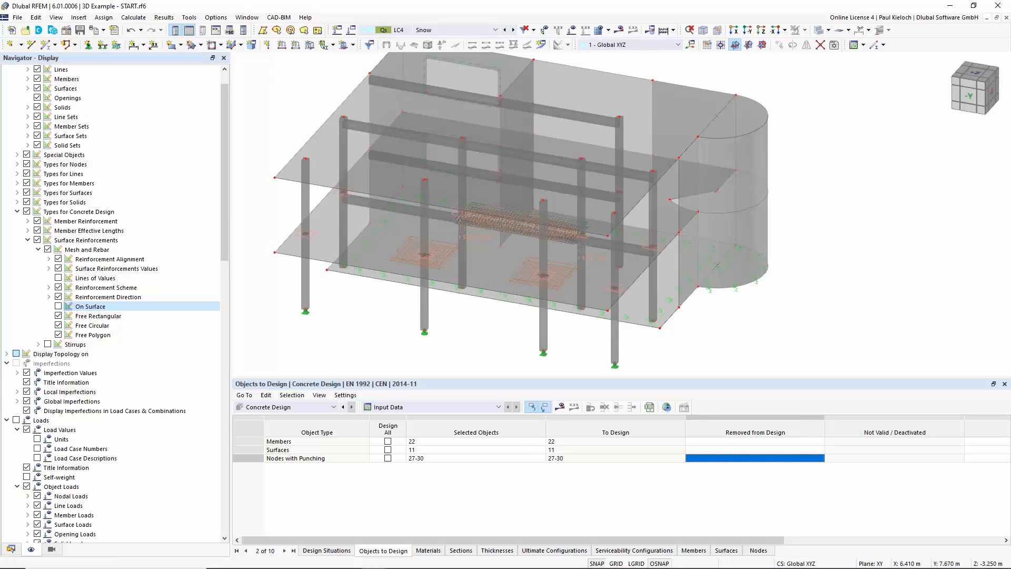
mouse_move(375, 339)
ctrl+middle_down()
mouse_move(358, 334)
mouse_move(365, 313)
mouse_move(372, 320)
ctrl+middle_up()
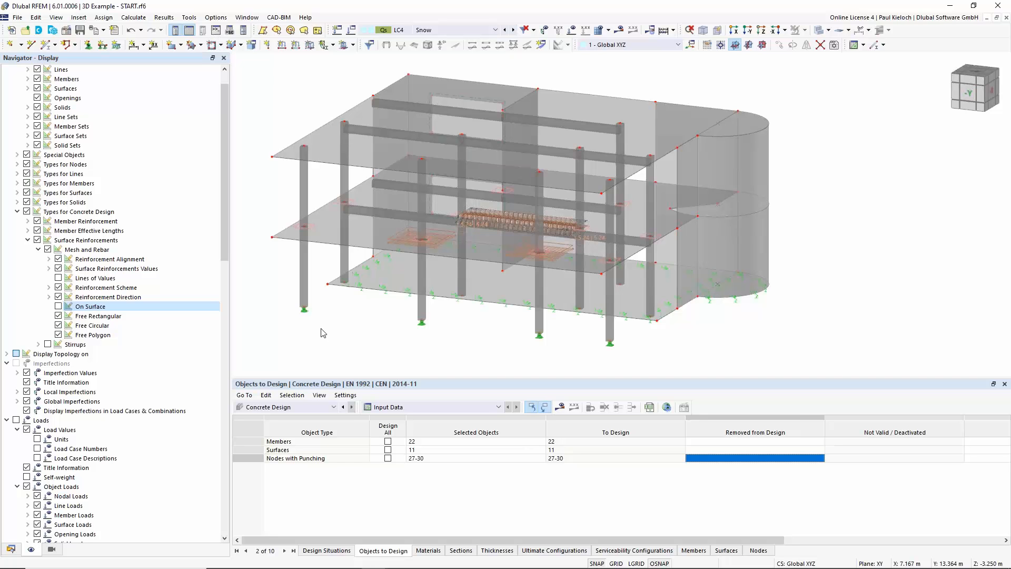
Activate Member Representatives in the model's base data, review which member properties the wizard considers, and accept the settings
click(11, 549)
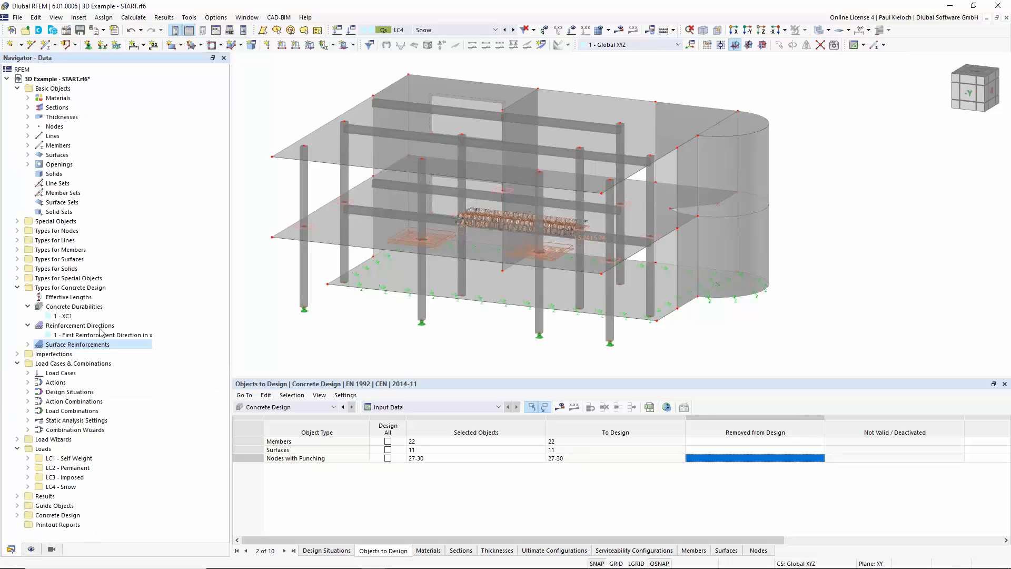
click(65, 299)
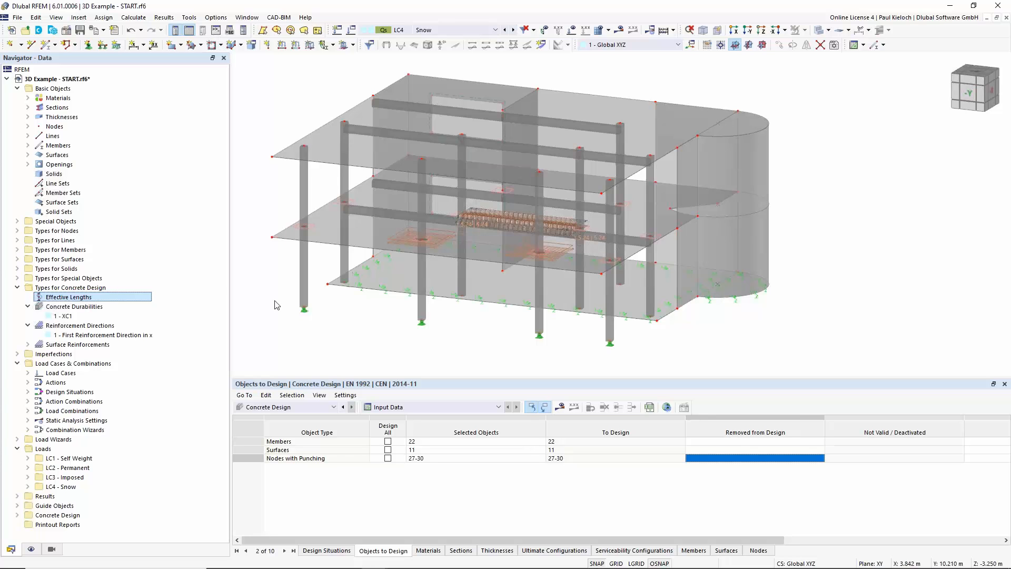
middle_drag(286, 298, 304, 305)
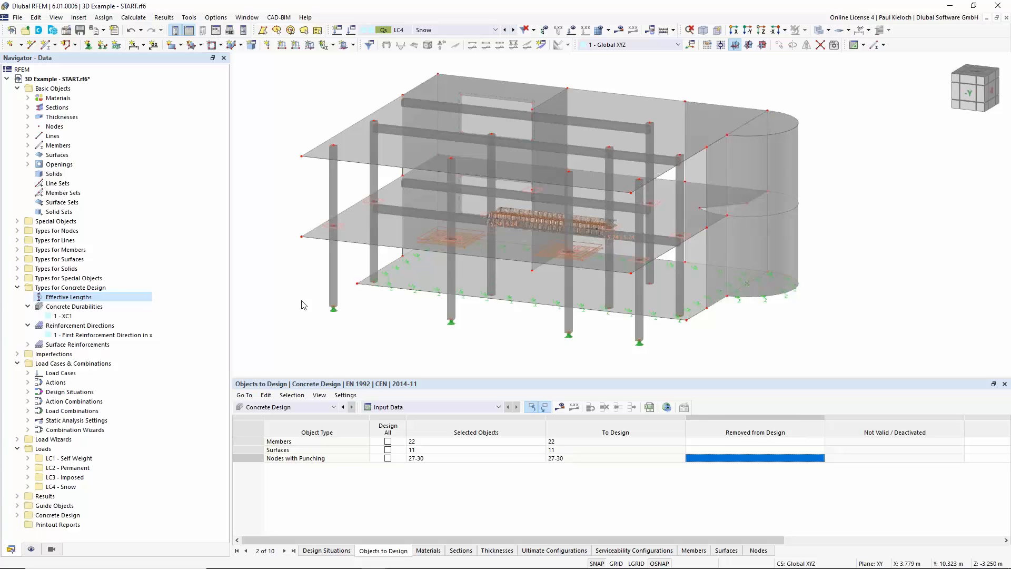
right_click(70, 81)
click(117, 86)
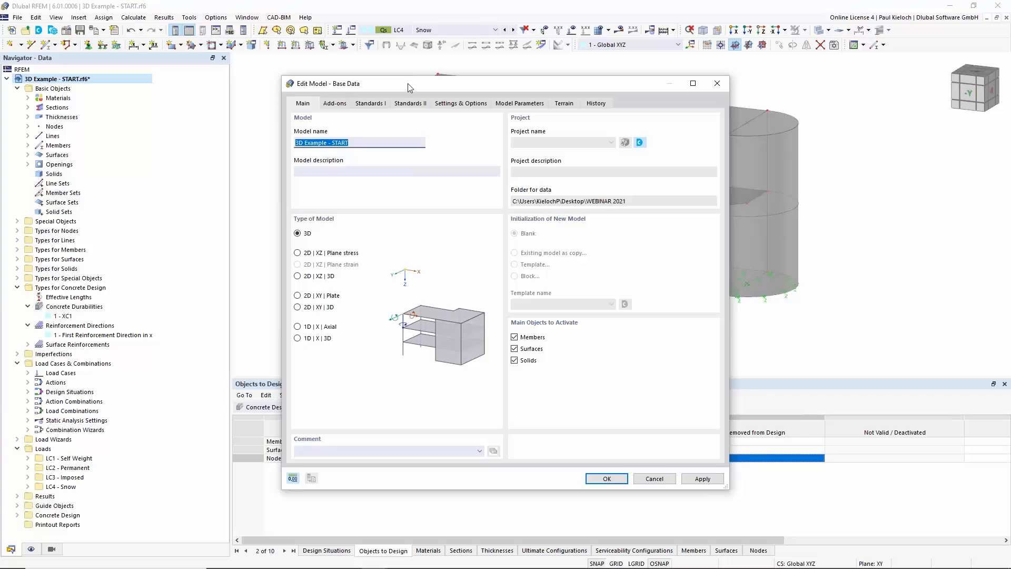
drag(408, 83, 446, 73)
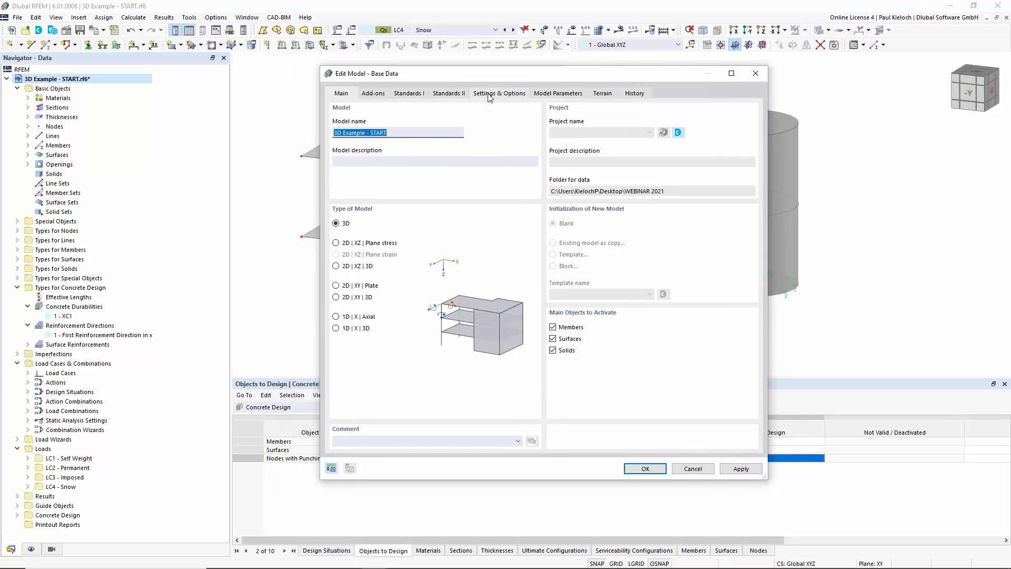
click(504, 94)
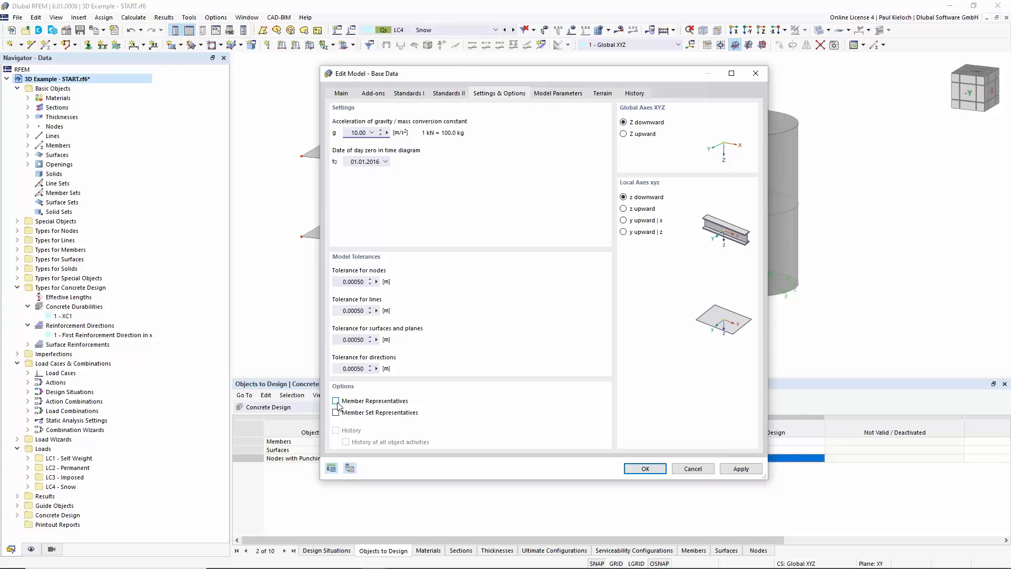
click(395, 403)
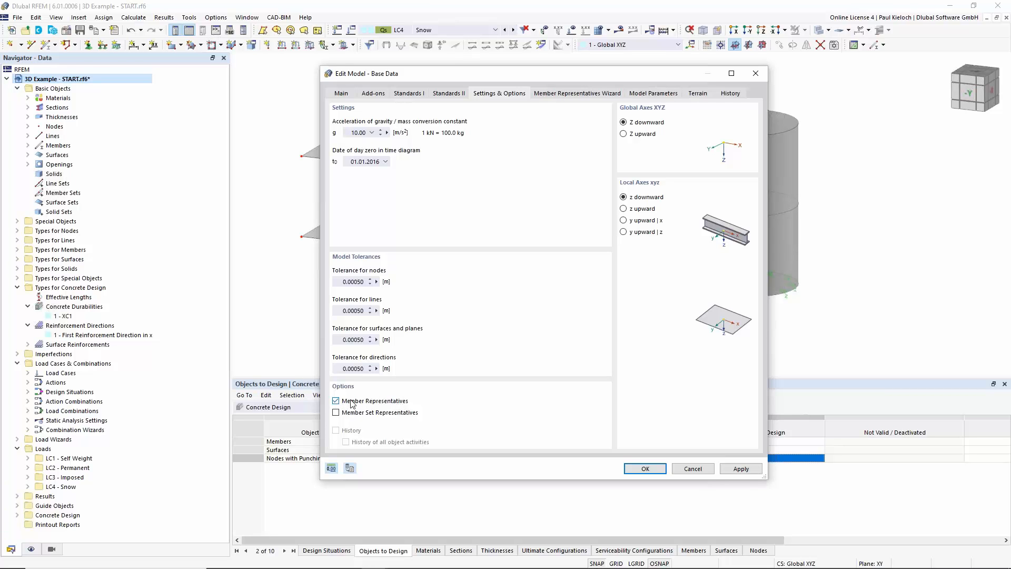
click(595, 97)
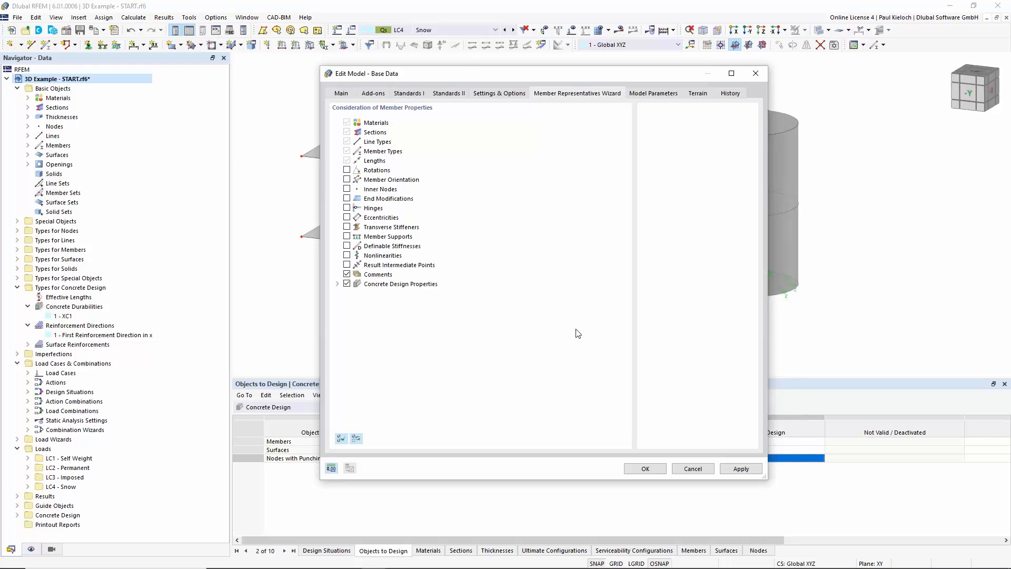
click(646, 470)
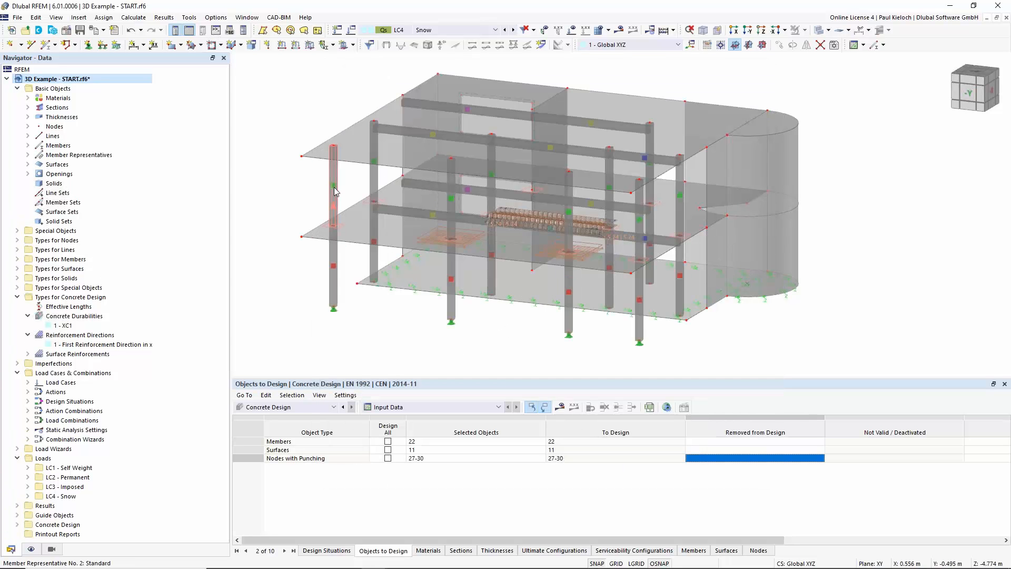
List the member representatives and examine in the model which columns belong to representatives 1 and 2
ctrl+middle_drag(399, 312, 373, 341)
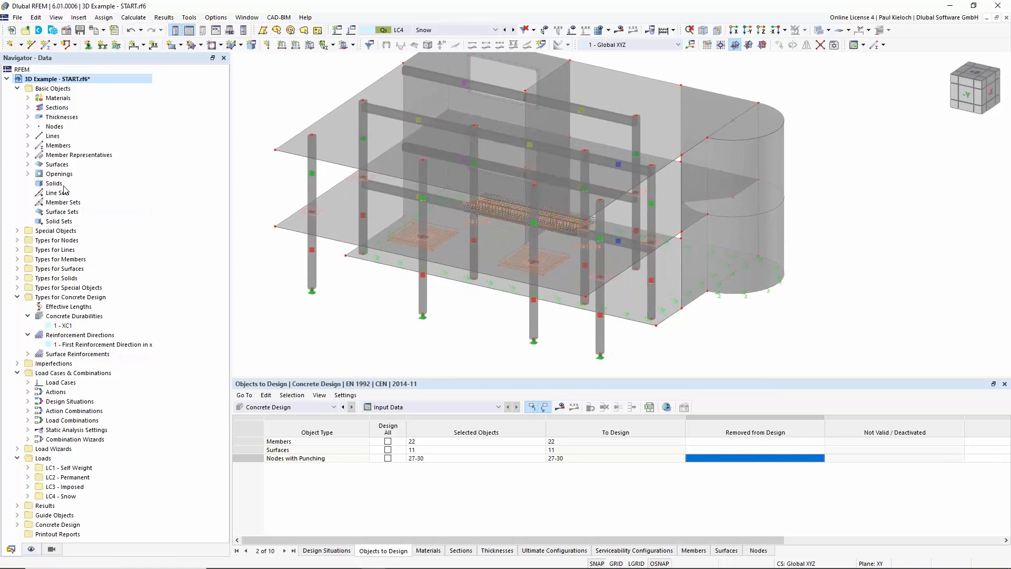
click(28, 155)
middle_drag(283, 173, 305, 204)
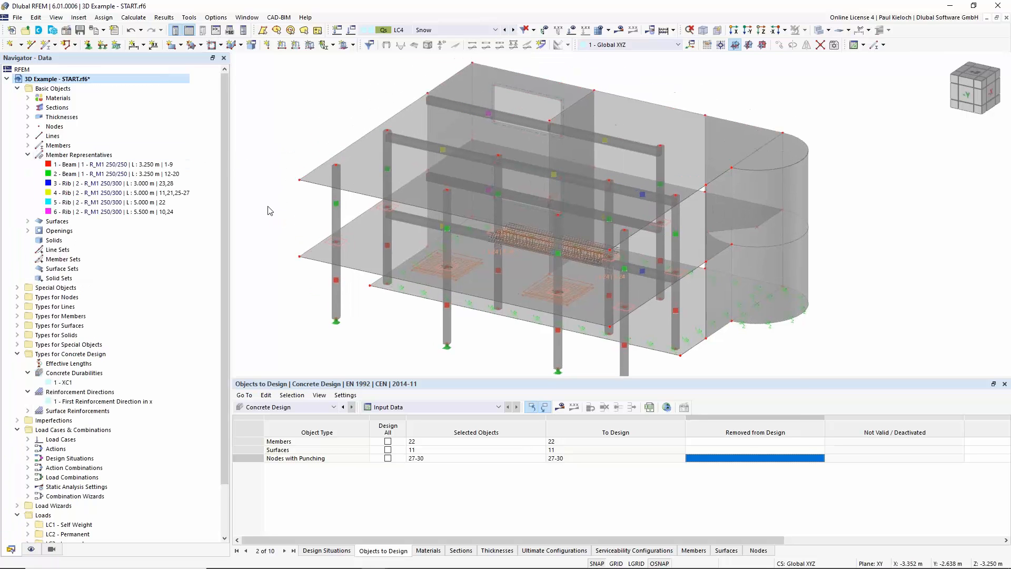
click(155, 168)
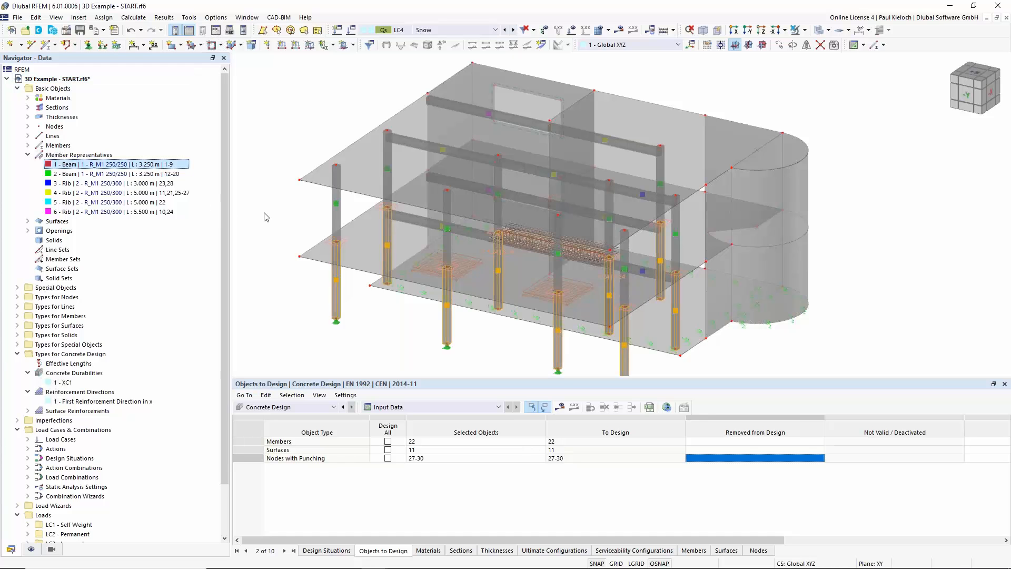
click(282, 210)
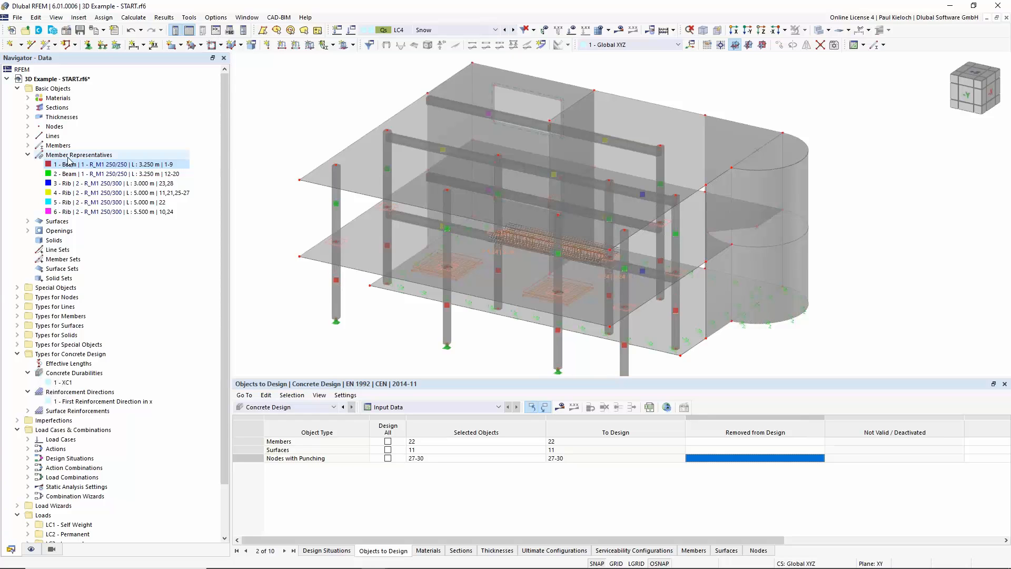
click(155, 166)
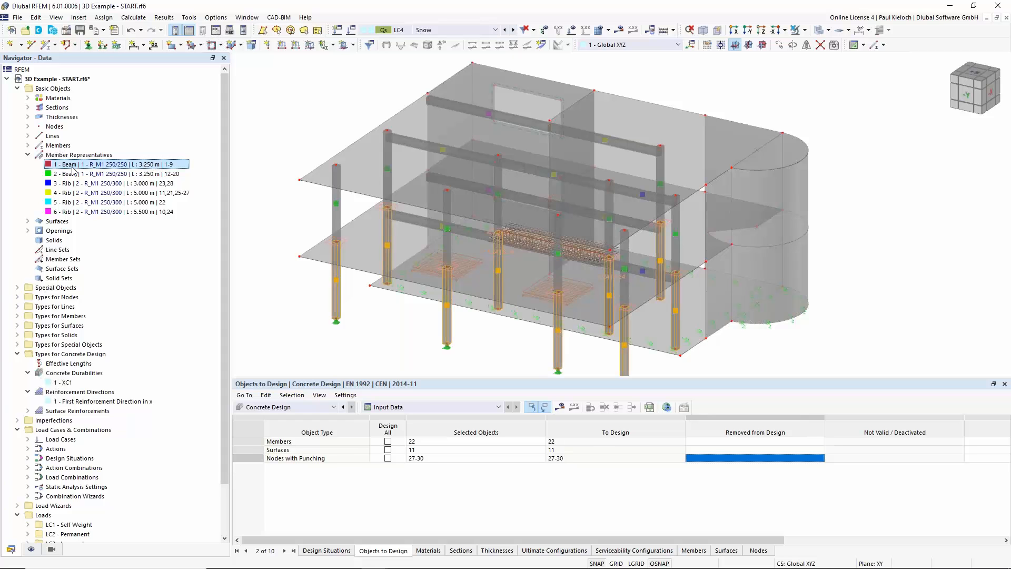
click(262, 146)
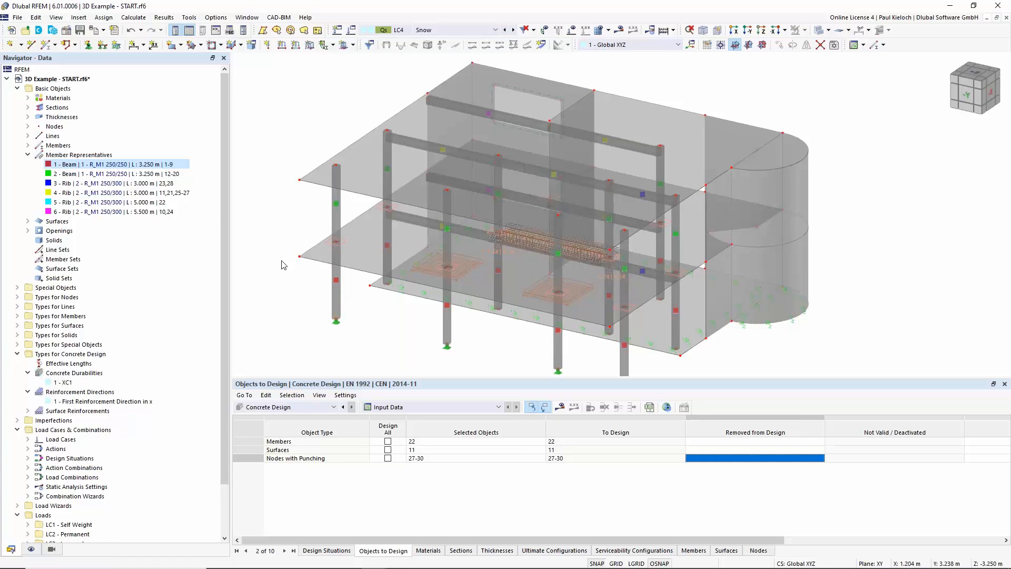
click(177, 165)
middle_drag(501, 298, 518, 237)
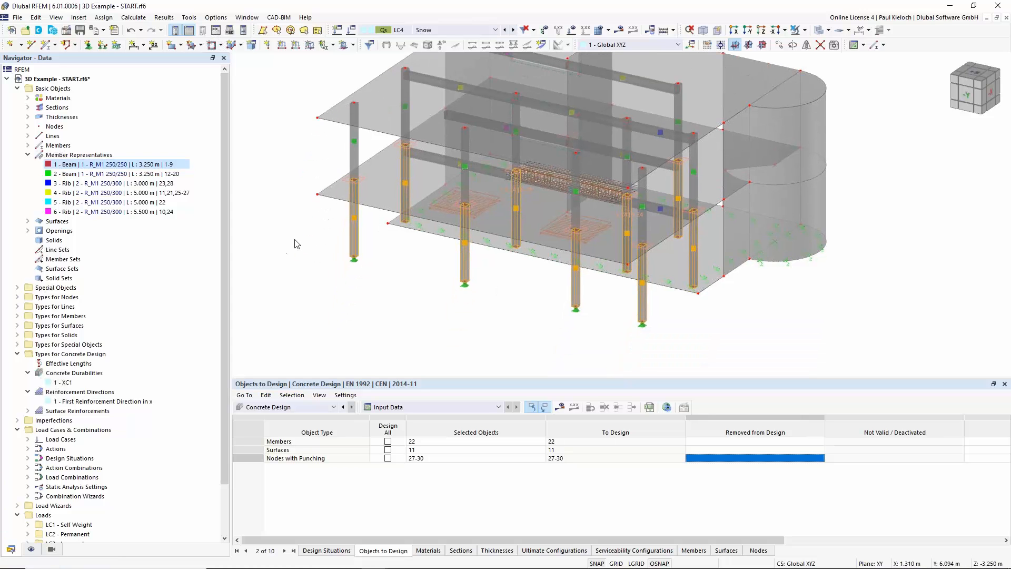
click(161, 175)
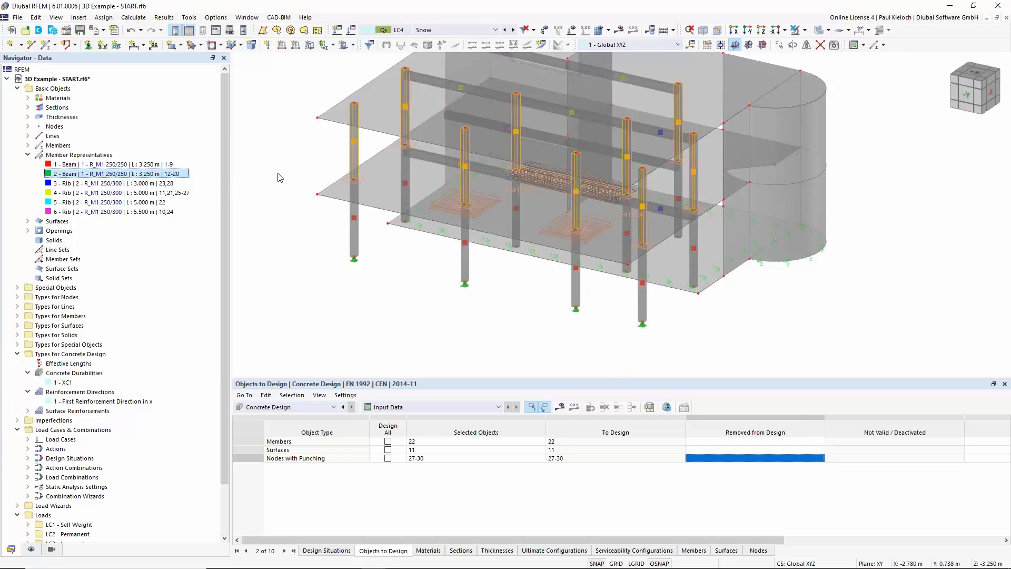
Compare the properties of member representatives 2 and 1 in the editing dialog and close it without changes
double_click(160, 179)
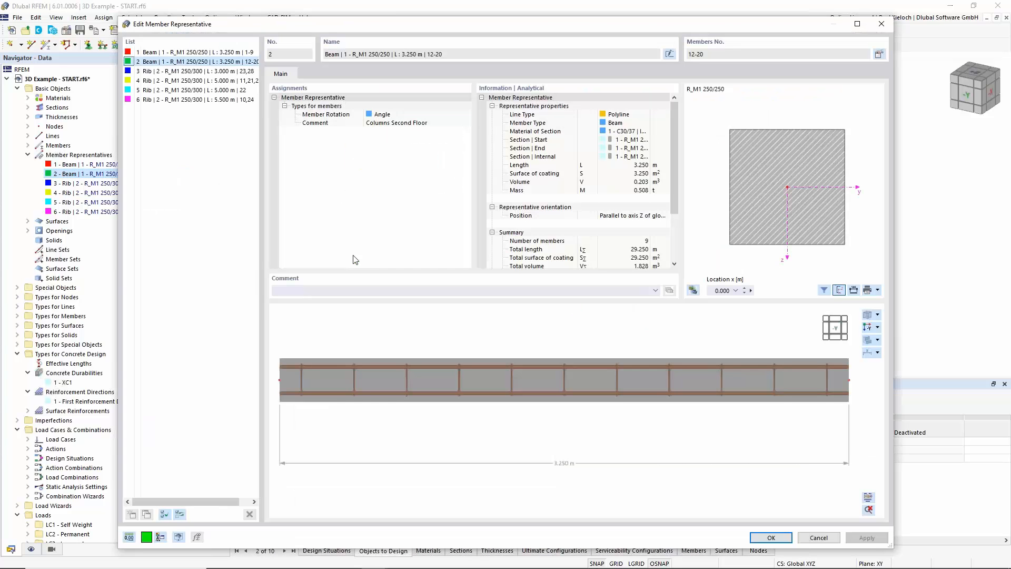
click(225, 53)
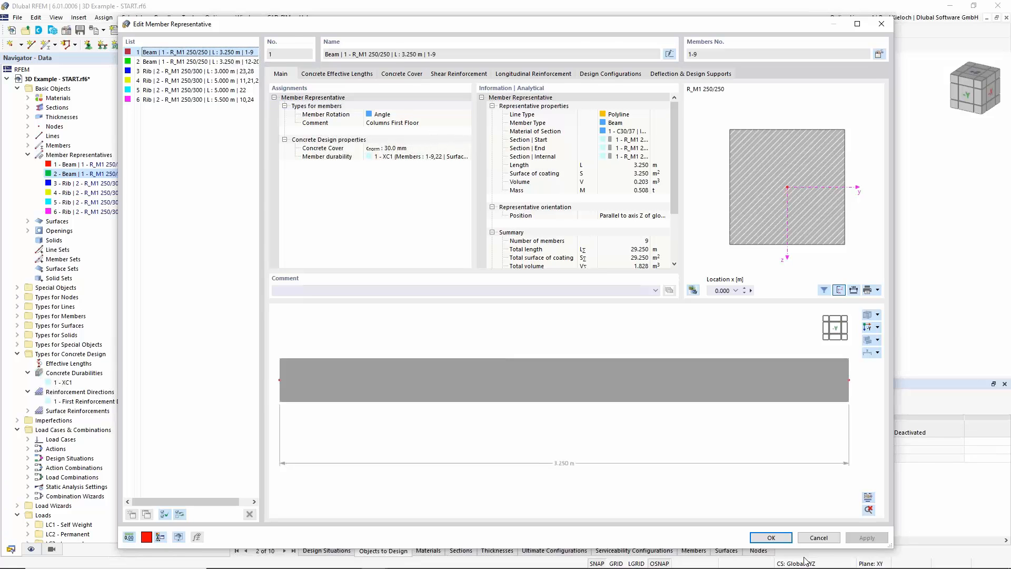
click(818, 538)
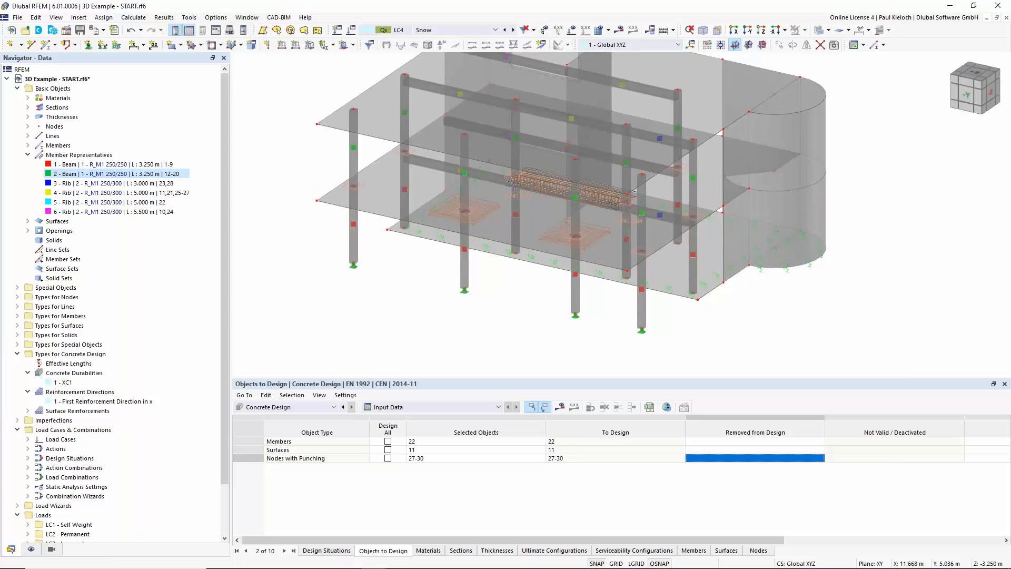
Give member representative 1 shear reinforcement with 8 mm stirrups at a distance of 0.150 m
mouse_move(511, 313)
ctrl+middle_down()
mouse_move(529, 302)
mouse_move(509, 308)
ctrl+middle_up()
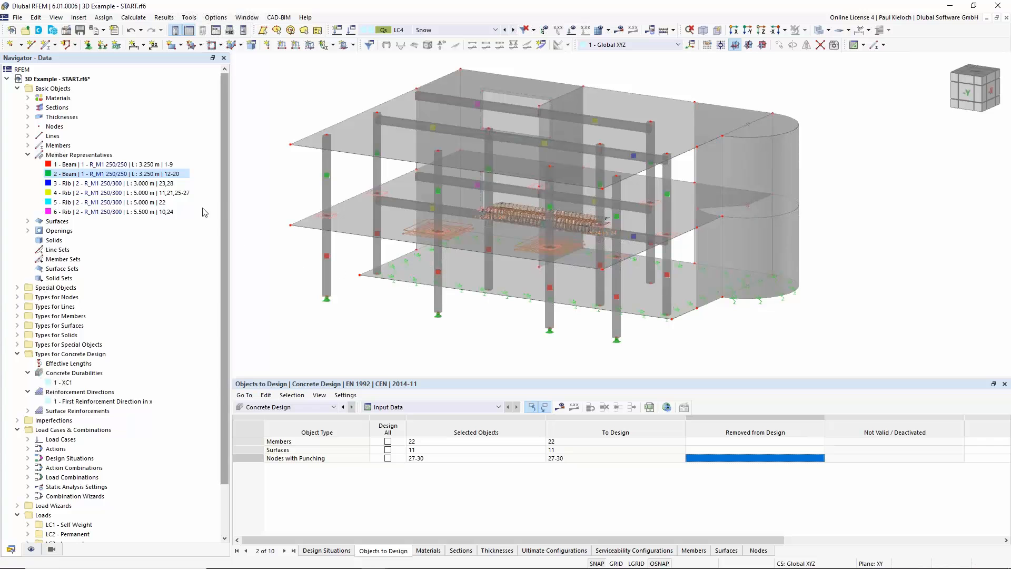
click(116, 164)
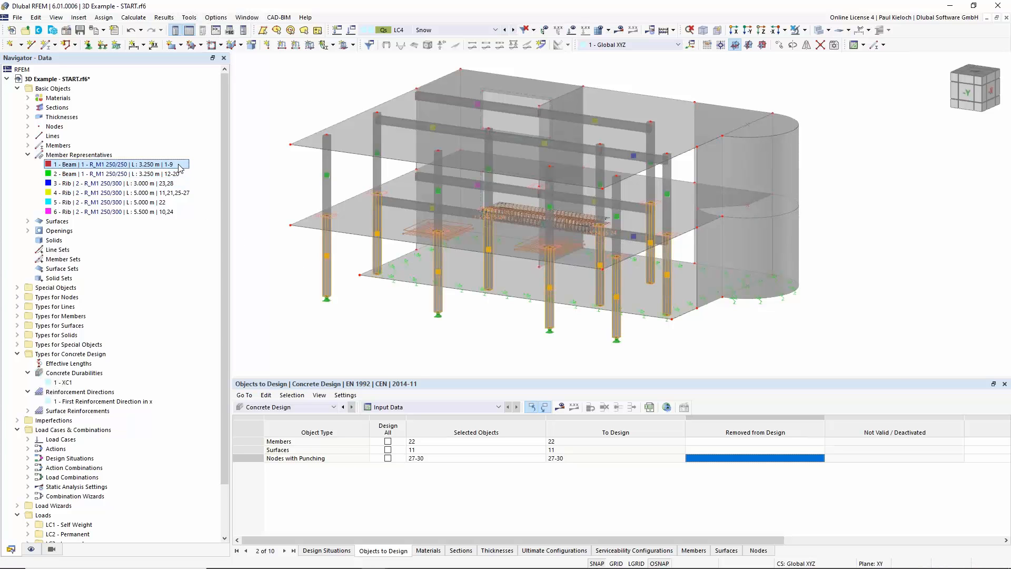
double_click(178, 166)
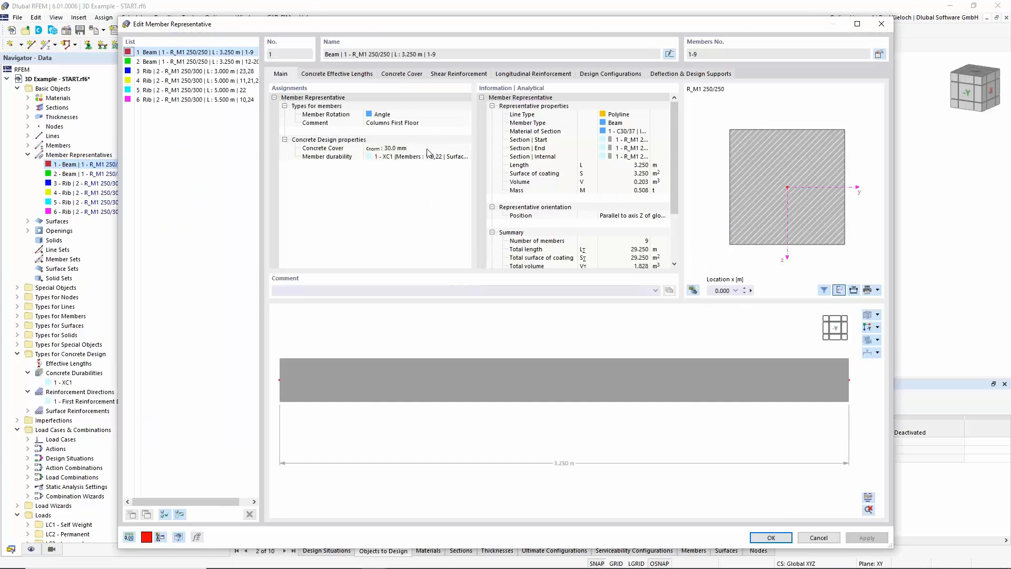
click(414, 75)
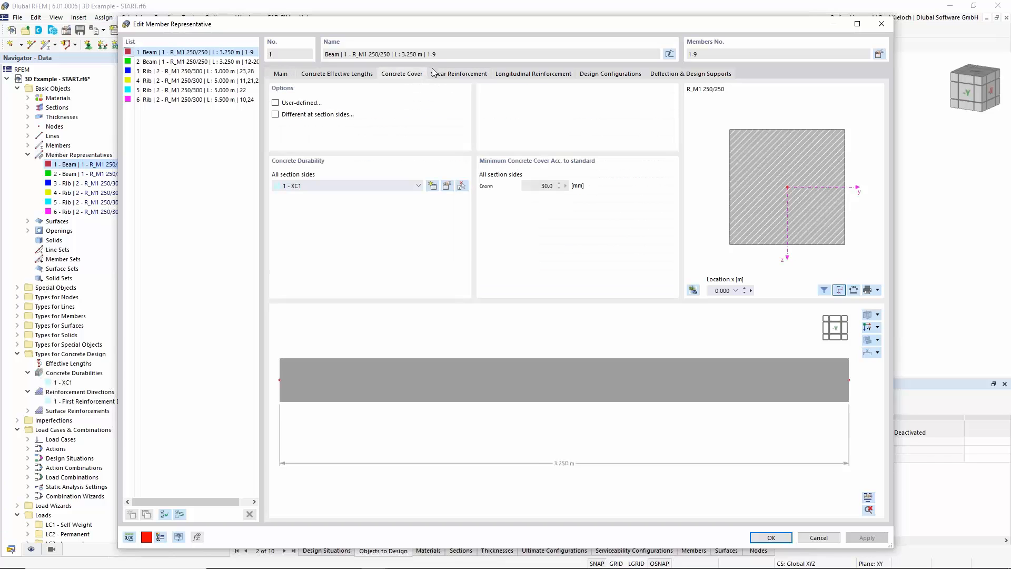
click(450, 76)
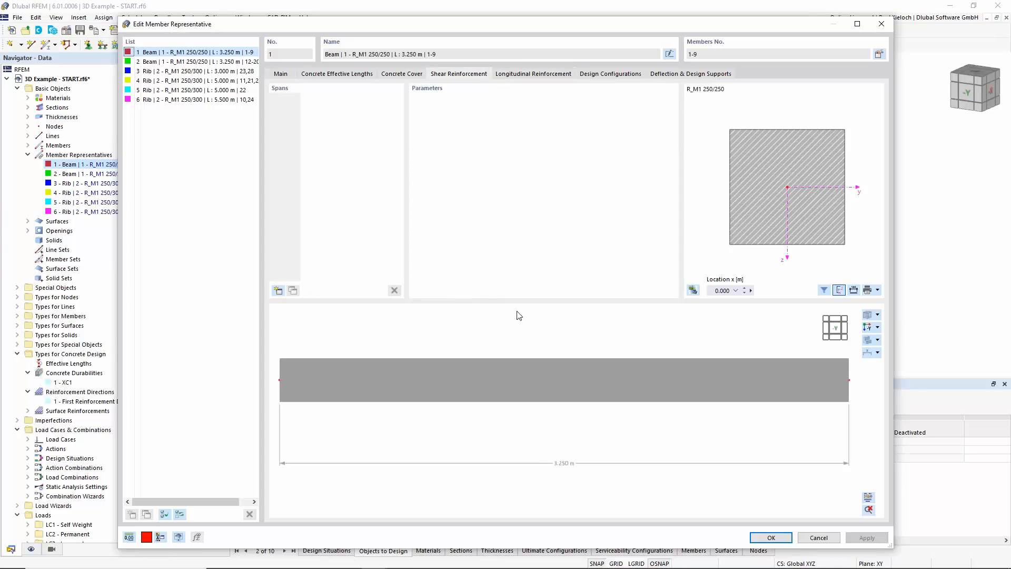
click(278, 290)
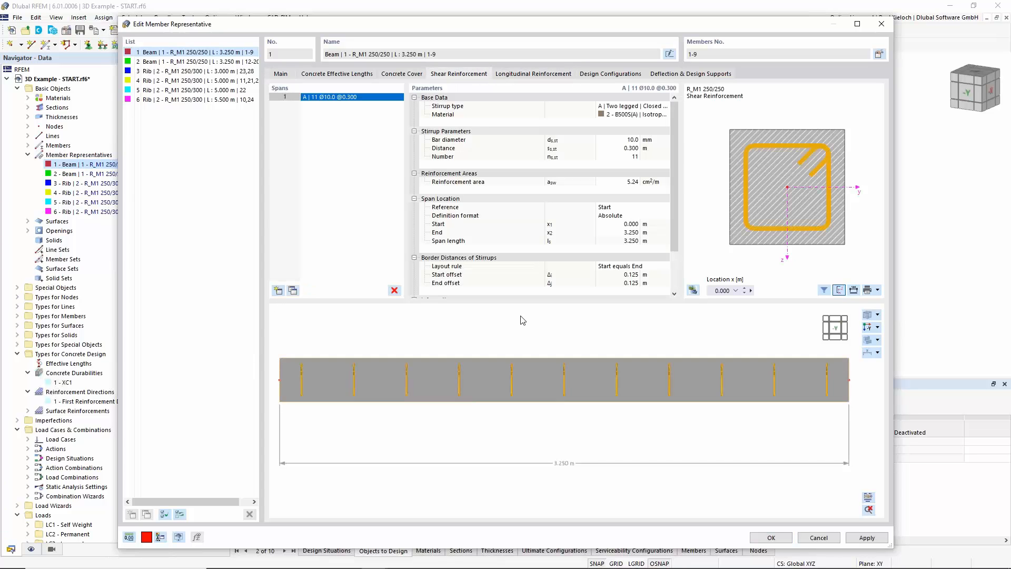
click(626, 140)
text(8)
key(Tab)
text(0.15)
click(653, 150)
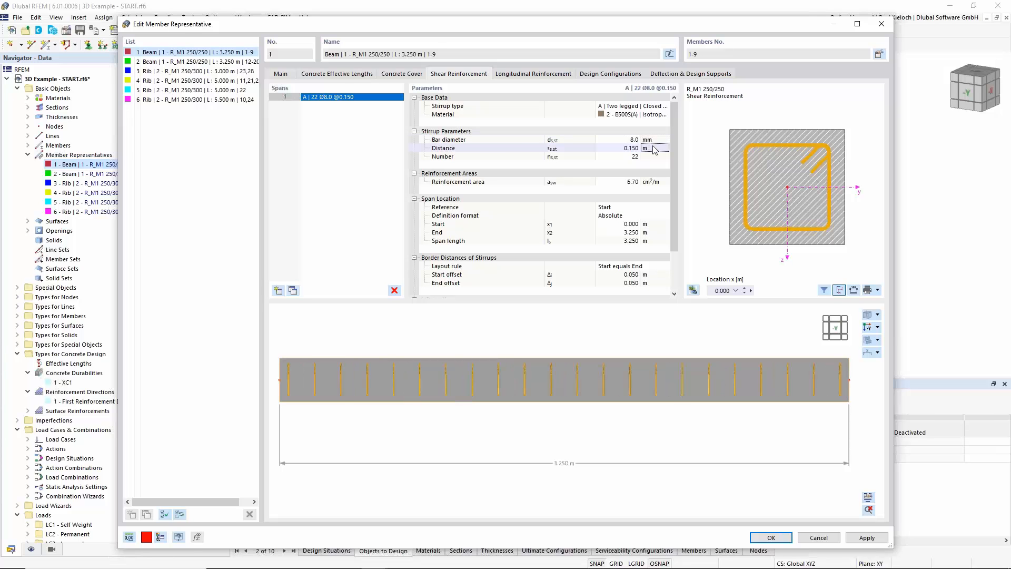
Add uniformly surrounding longitudinal reinforcement of 8 bars, 12 mm in diameter, to member representative 1 and accept the dialog
click(539, 75)
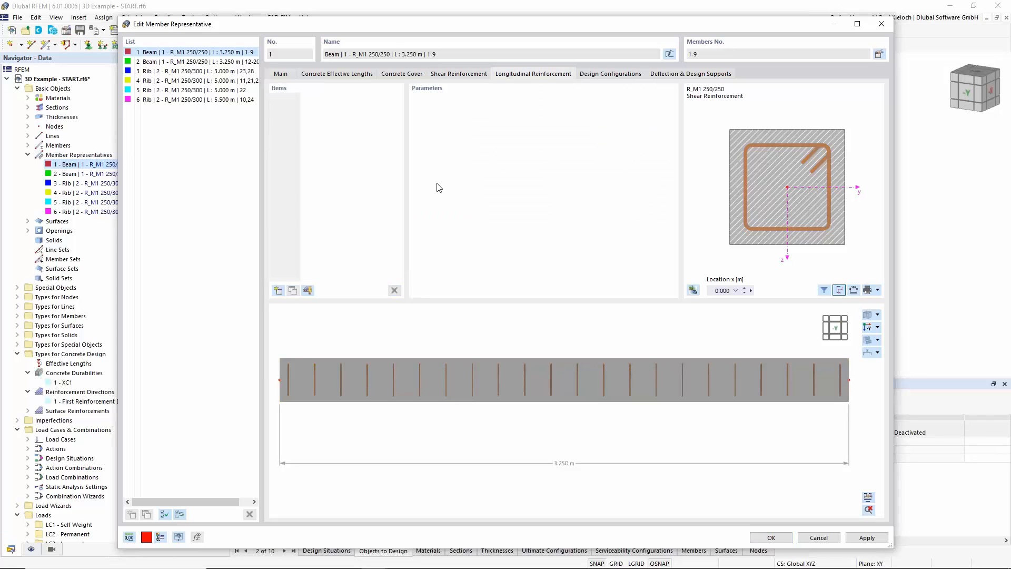
click(277, 290)
click(655, 110)
click(658, 110)
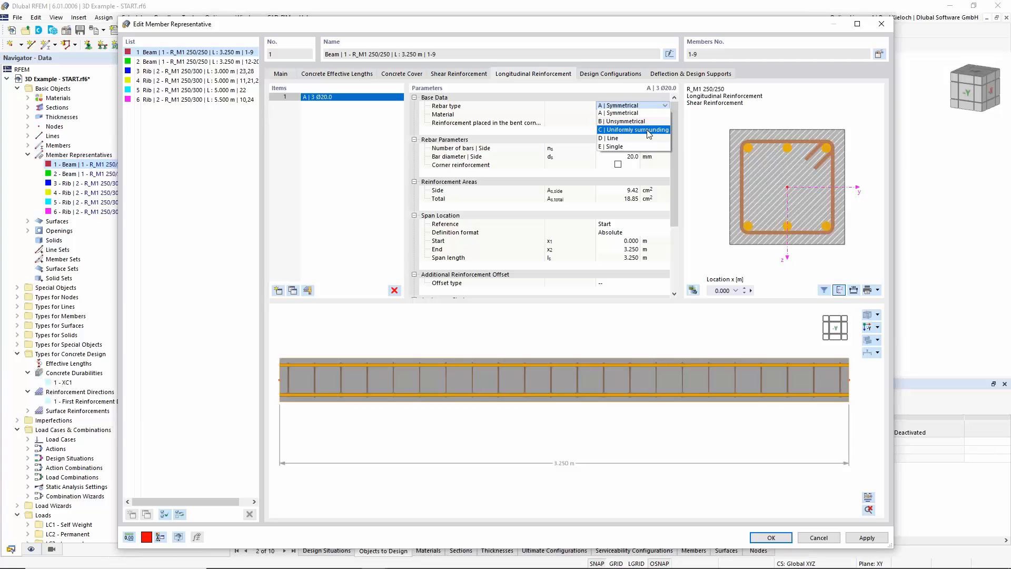
click(648, 130)
click(628, 148)
text(8)
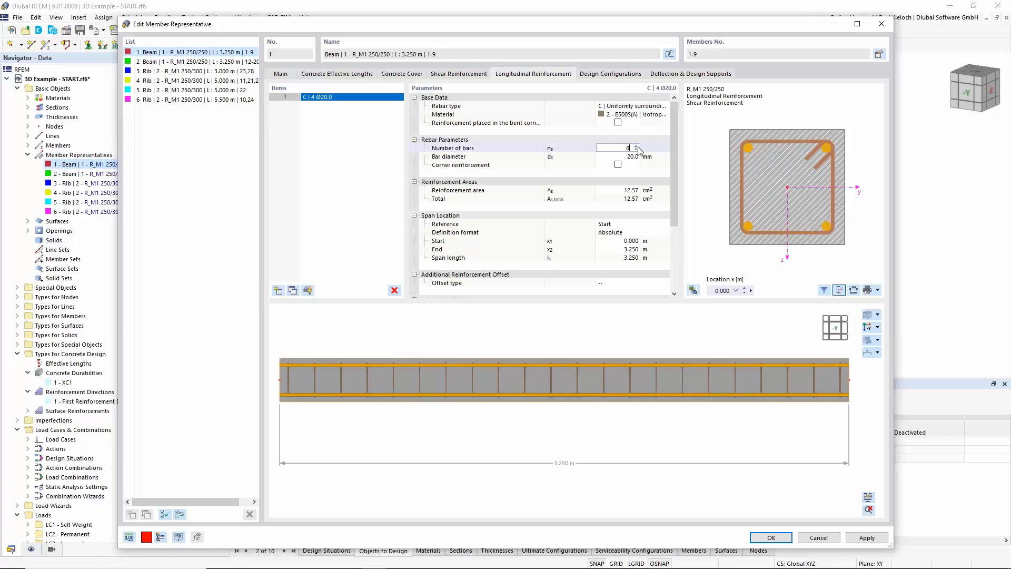
click(622, 156)
text(12)
click(656, 156)
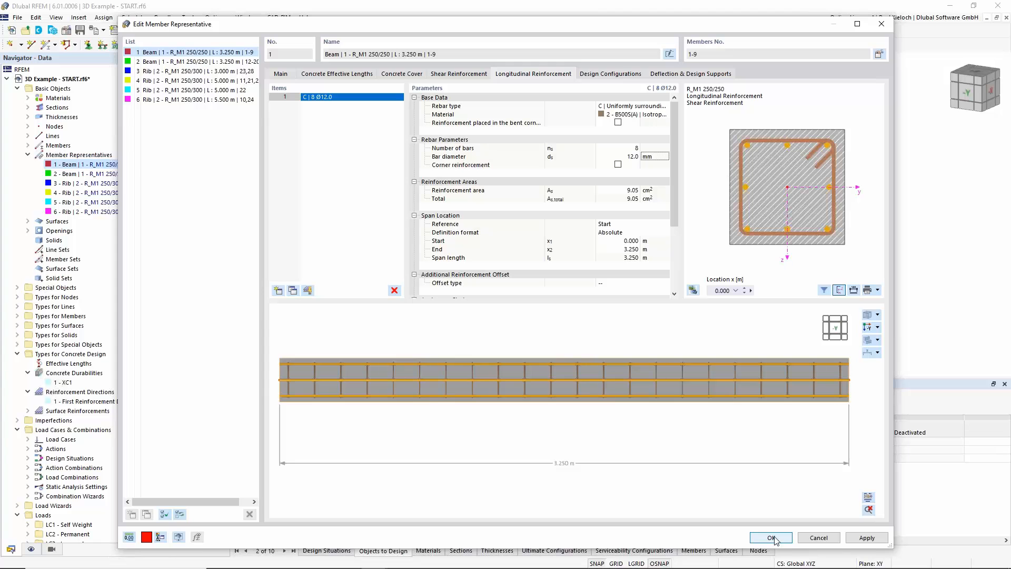
key(Return)
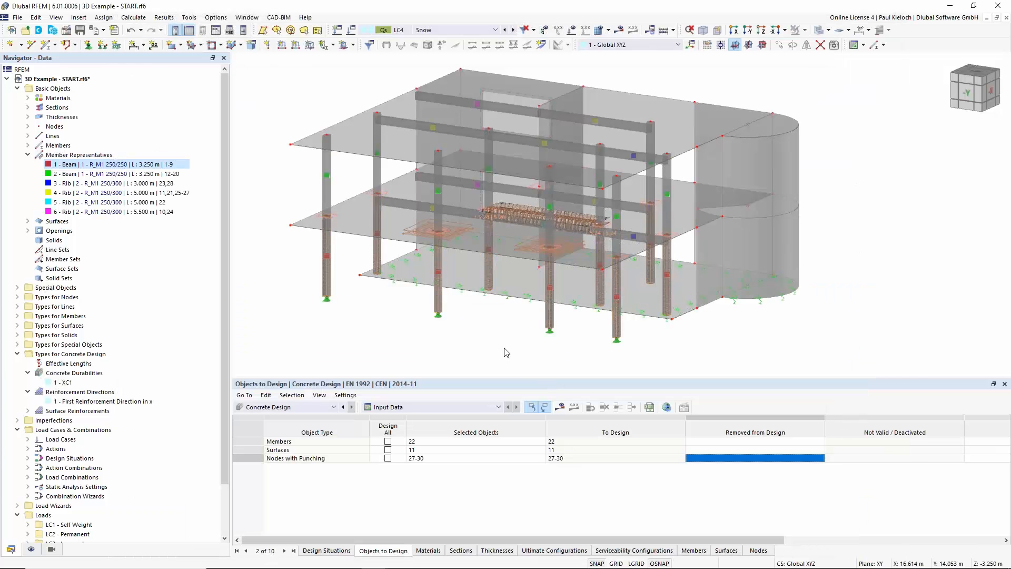
Isolate the first-floor columns of member representative 1 in the model by visibility
ctrl+middle_drag(510, 315, 508, 350)
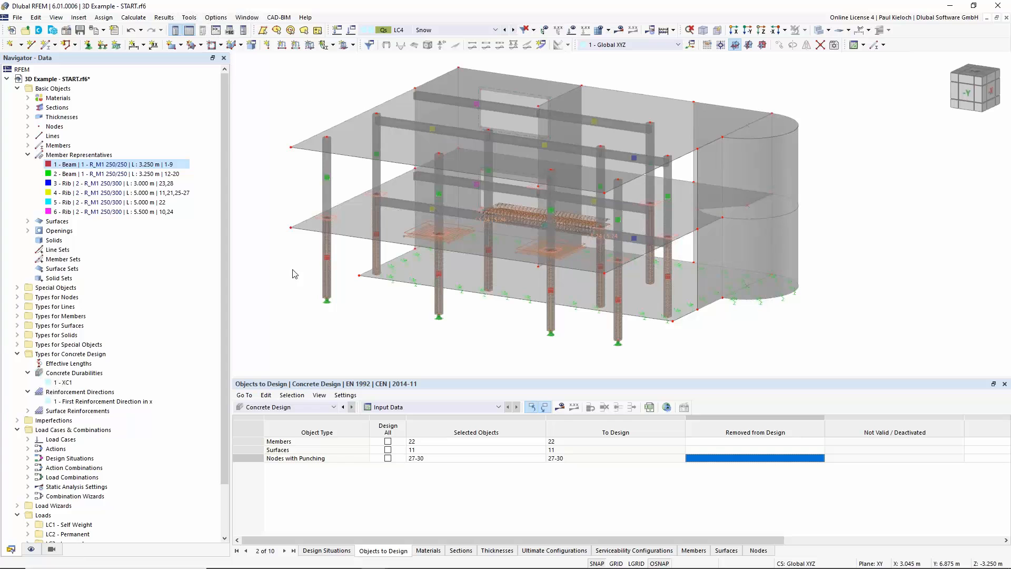
click(167, 165)
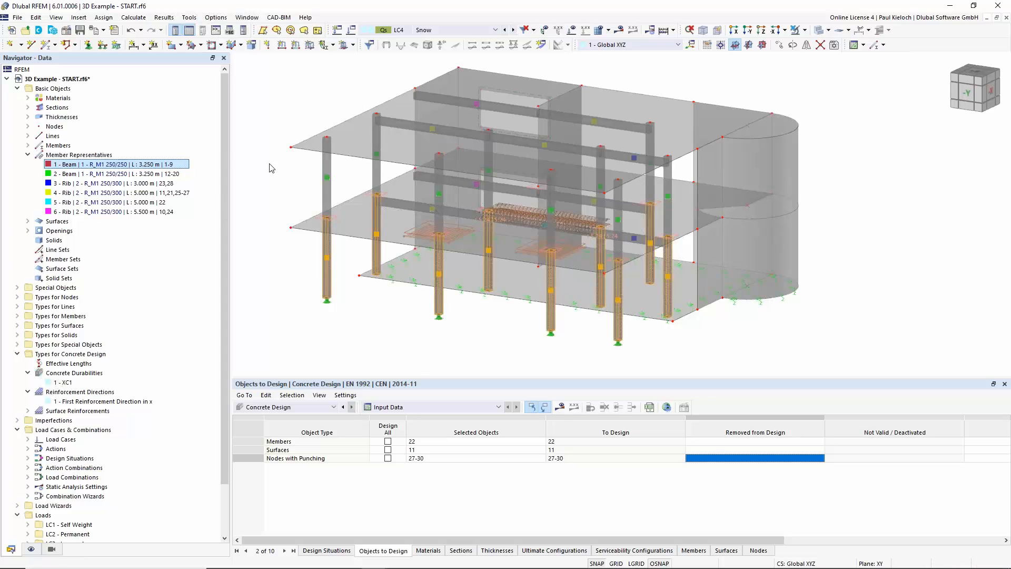
click(806, 31)
click(813, 41)
click(866, 182)
ctrl+middle_drag(777, 205, 833, 160)
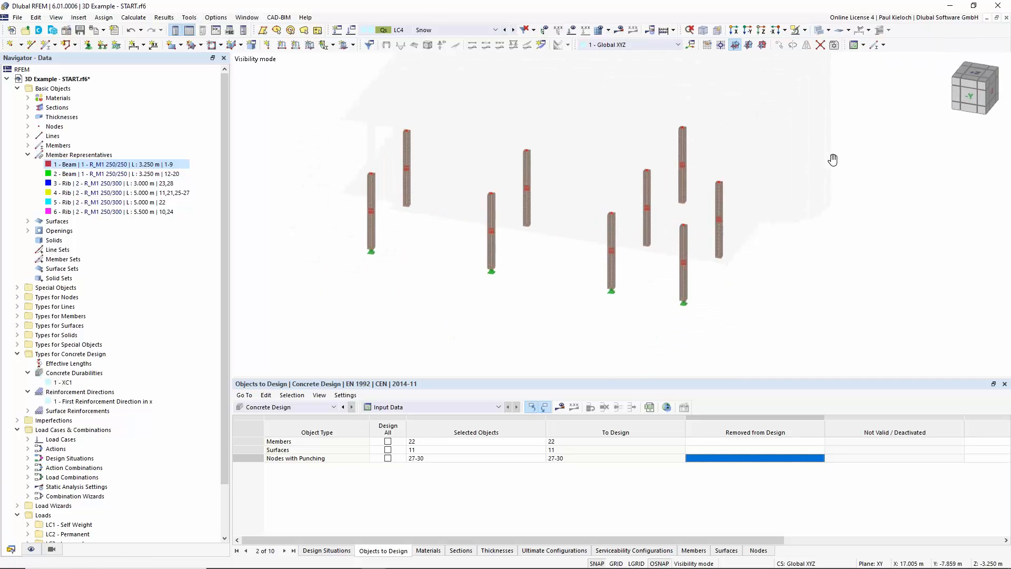
ctrl+middle_drag(855, 197, 818, 203)
drag(330, 94, 842, 349)
key(Escape)
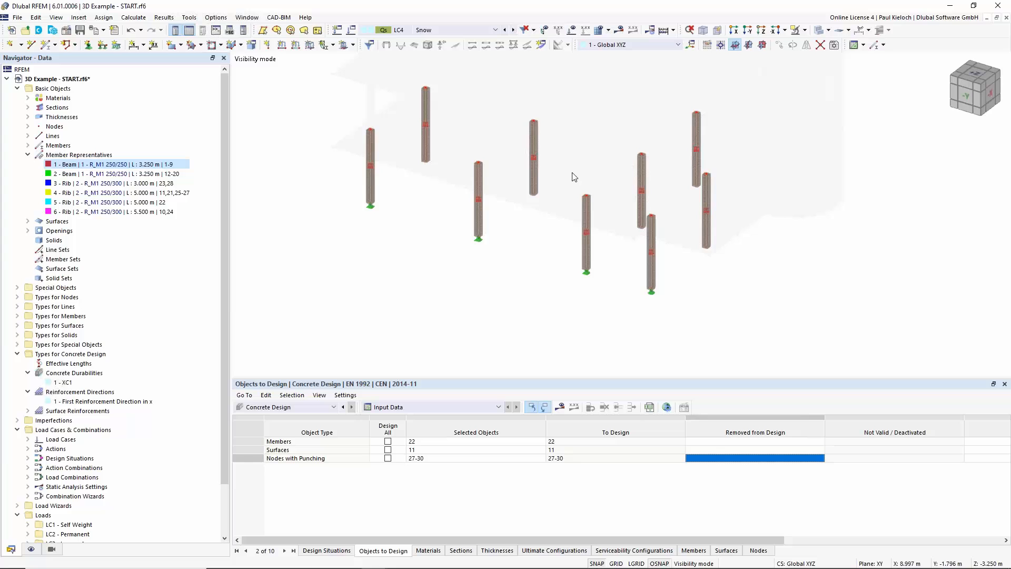
Create new concrete effective lengths with a braced structure type about both y and z, and check the nodal supports and length factors
right_click(61, 363)
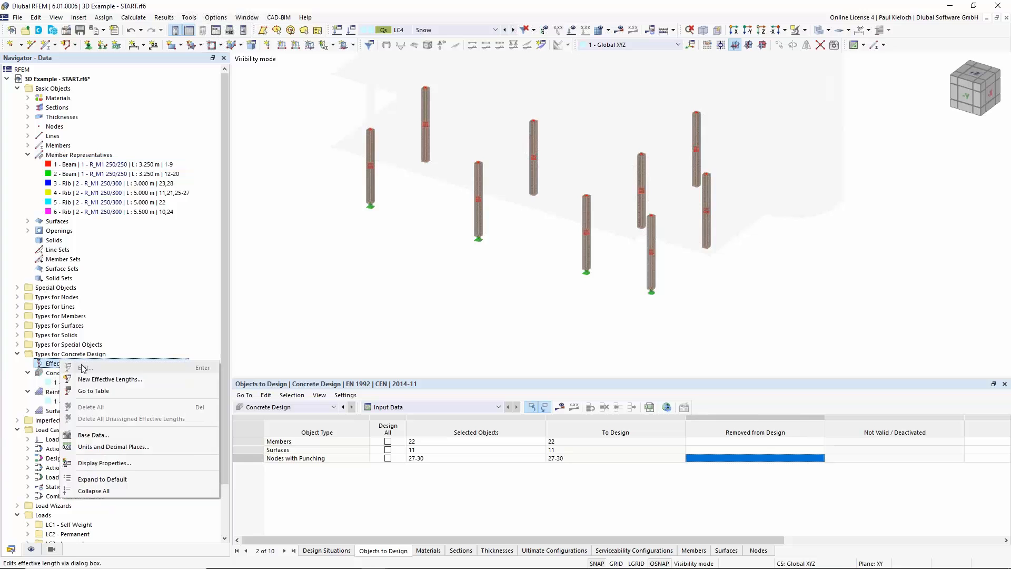
click(87, 378)
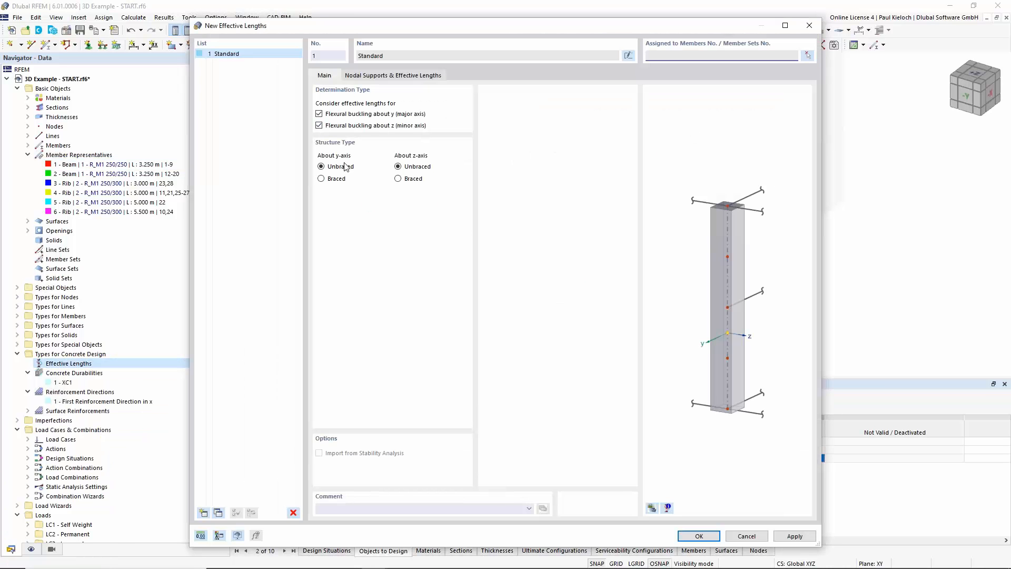
click(323, 179)
click(411, 180)
click(371, 76)
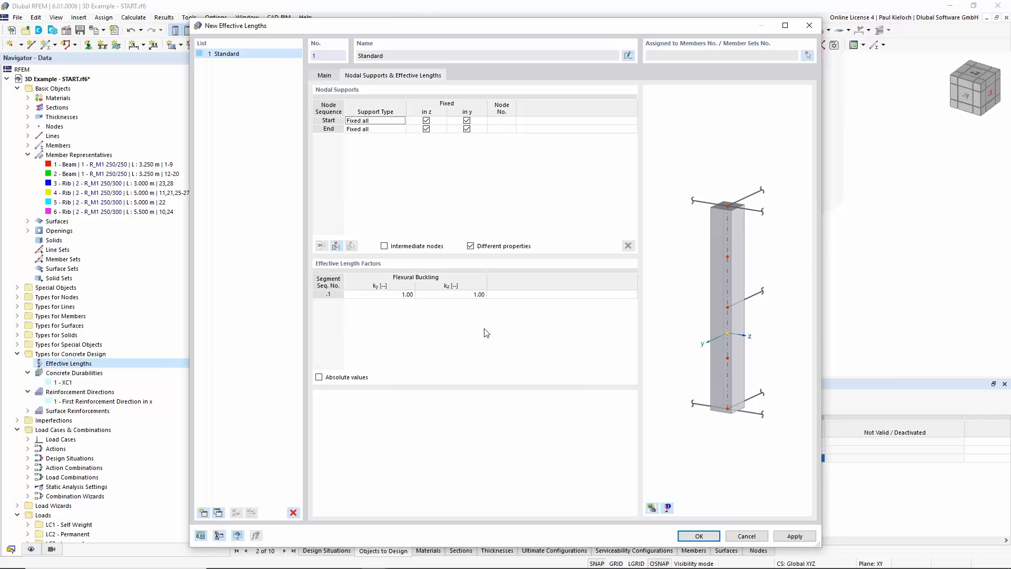
Assign the new effective lengths to the first-floor columns, members 1-9, and accept the definition
click(808, 56)
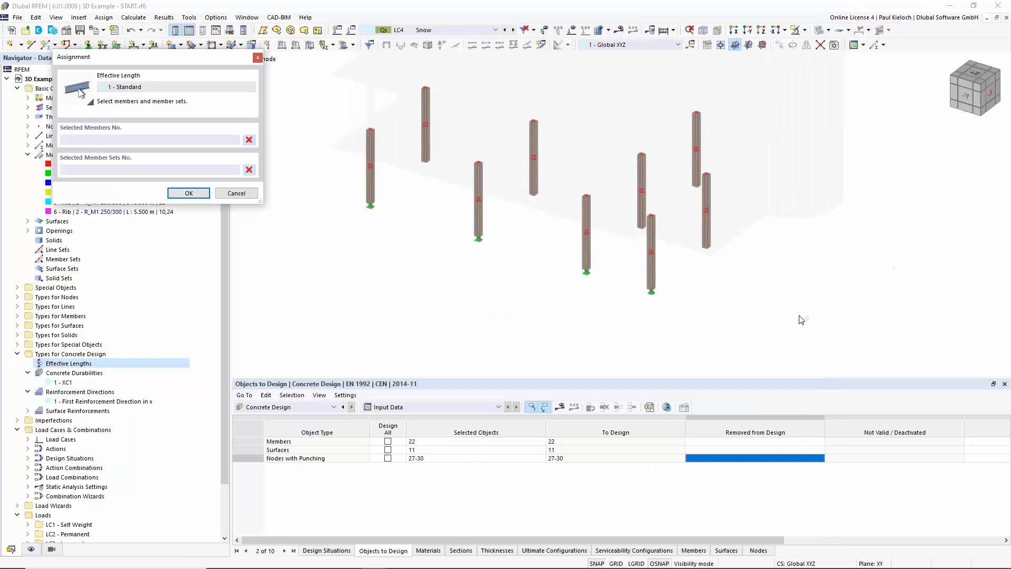
drag(327, 67, 824, 340)
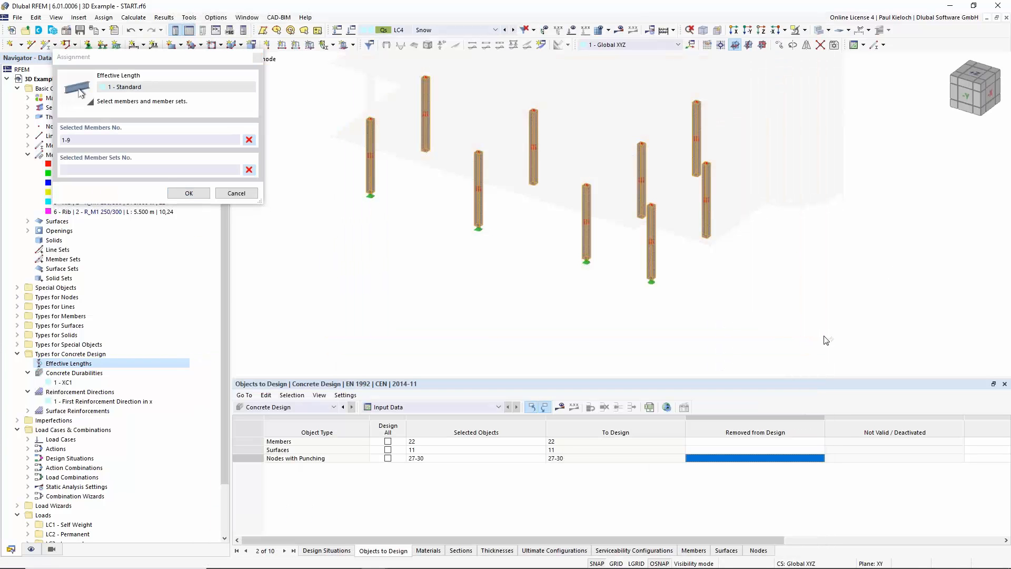
click(188, 193)
click(700, 534)
middle_drag(548, 240, 568, 257)
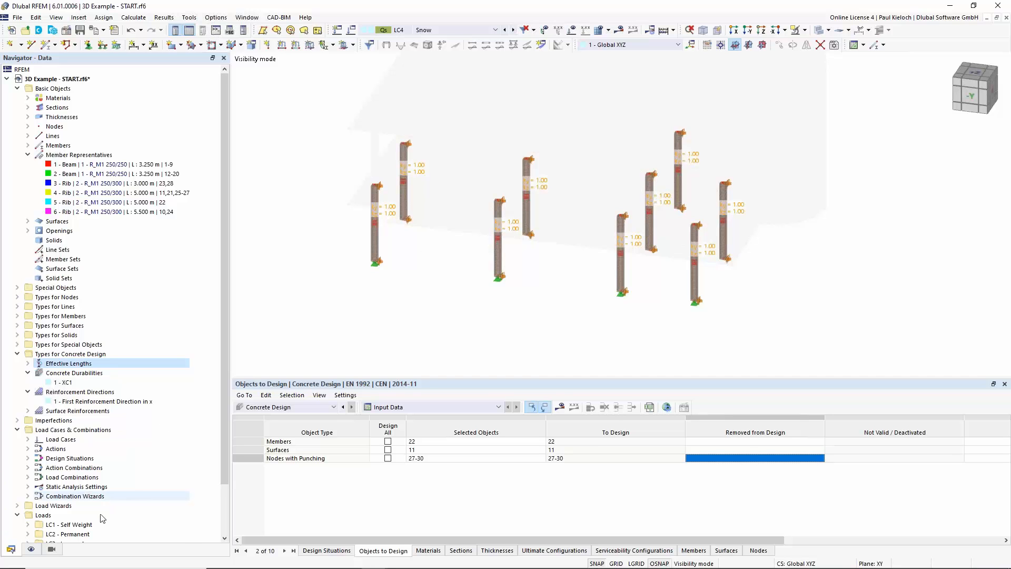
Hide the member effective lengths symbols in the model and collapse the surface reinforcements display options
click(32, 551)
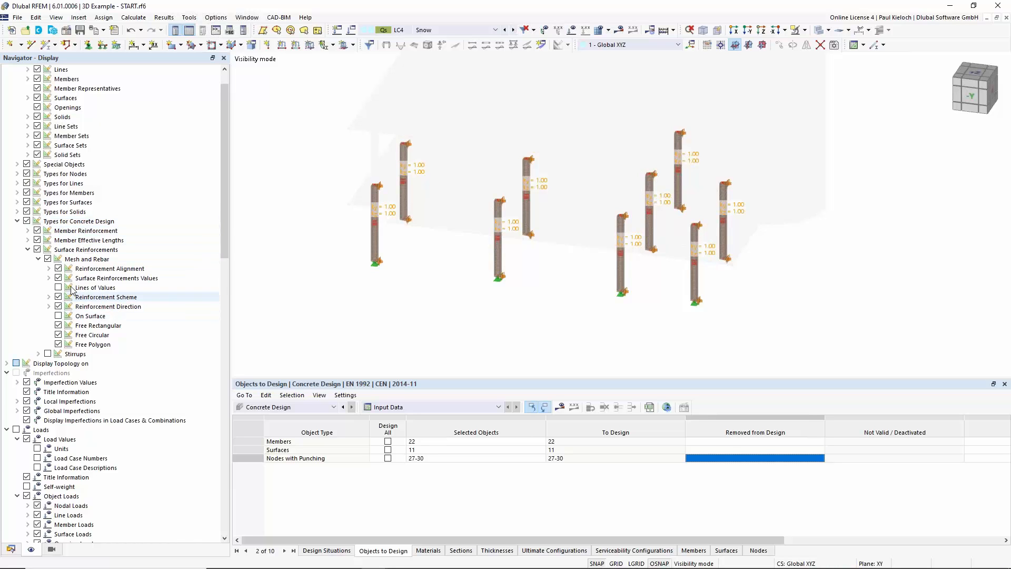
click(37, 241)
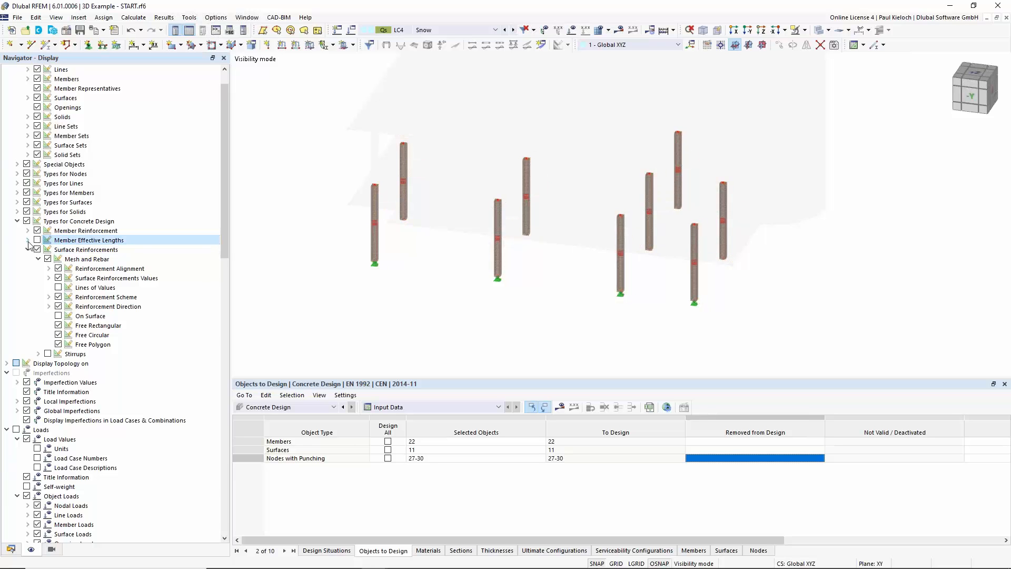
click(28, 250)
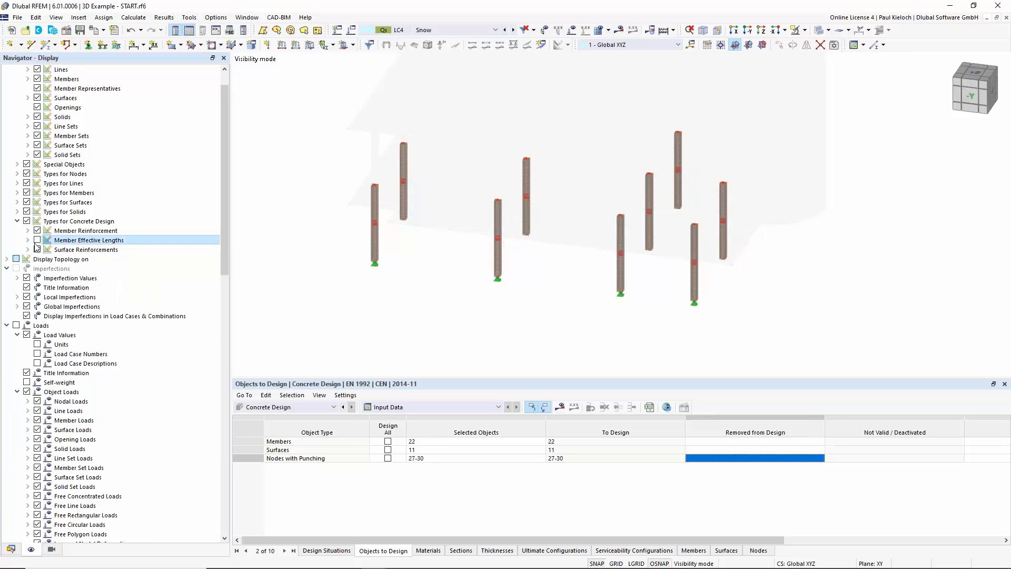
click(37, 240)
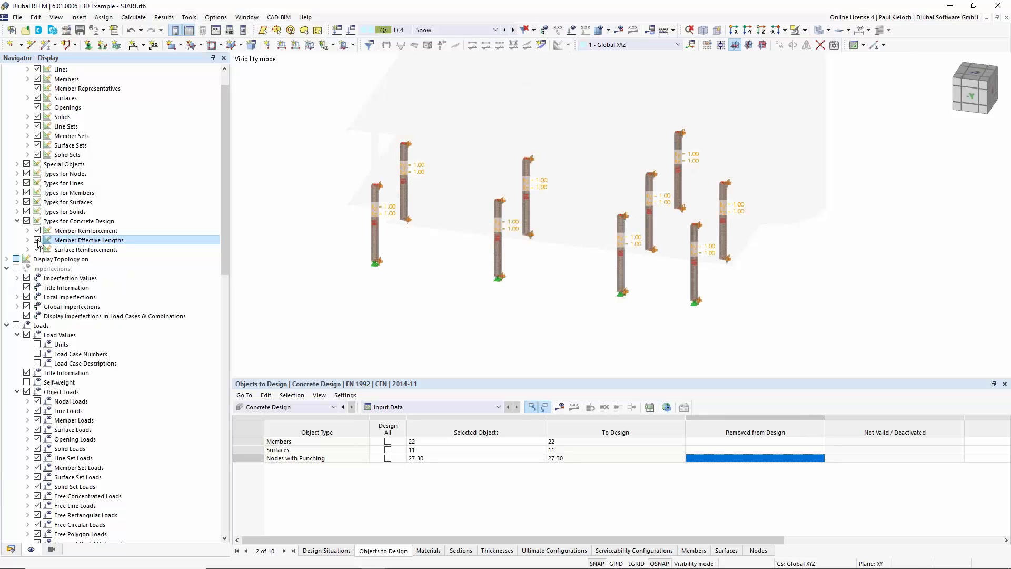
click(37, 240)
Add the first-floor columns, members 1-9, to the members in the objects to design and run the concrete design calculation
middle_drag(453, 255, 430, 266)
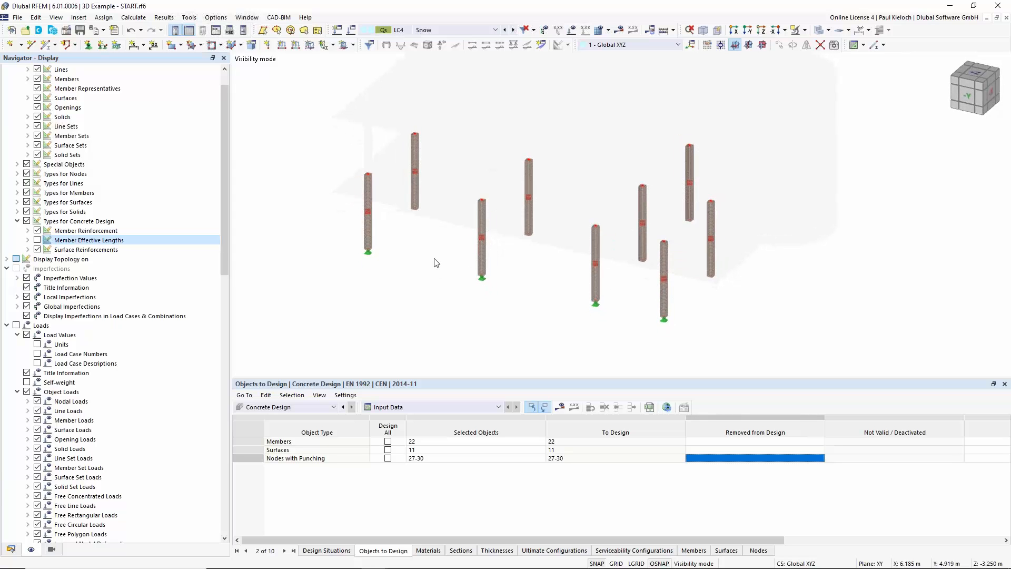
click(466, 442)
click(466, 443)
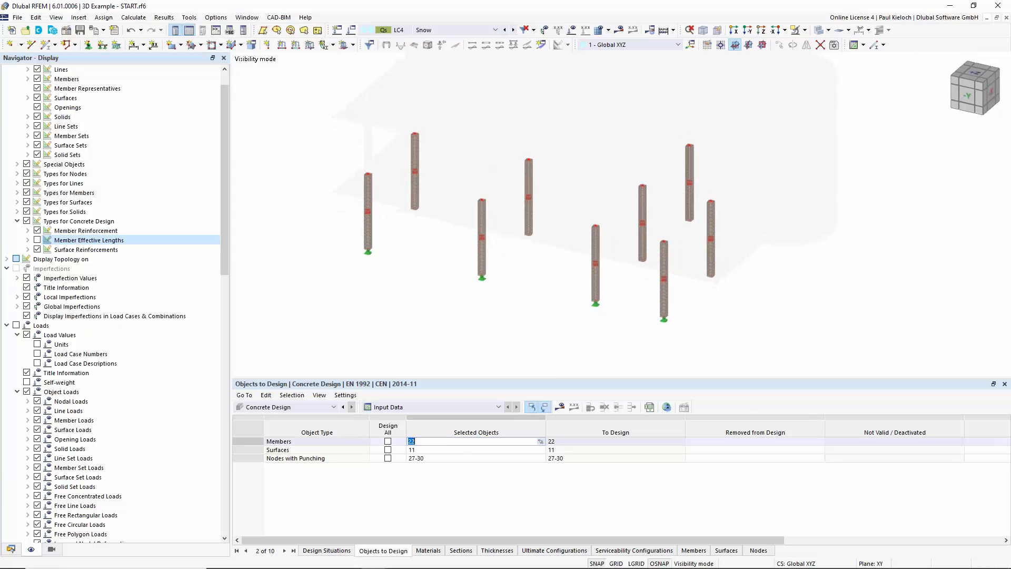
click(540, 441)
drag(330, 87, 794, 316)
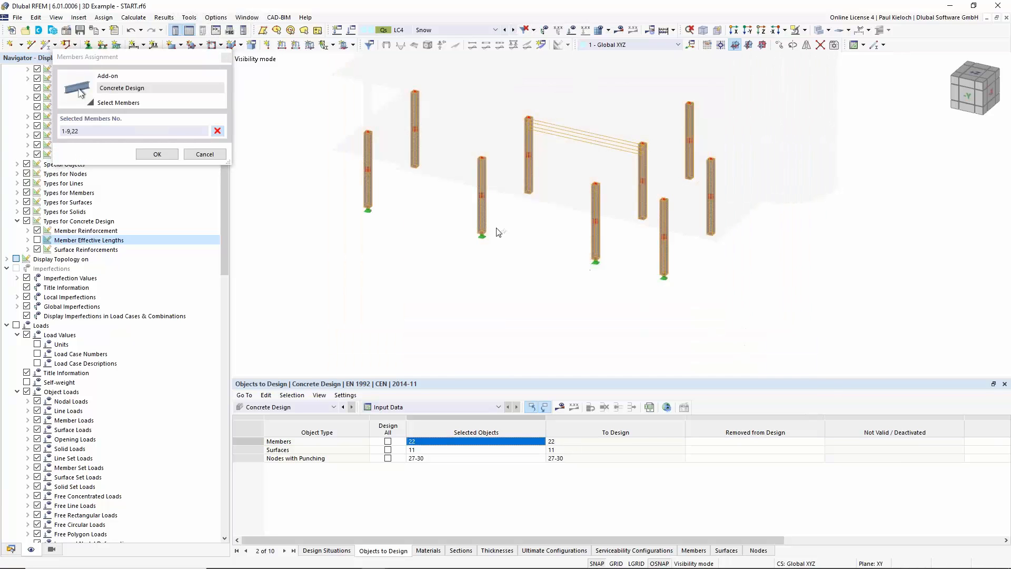
click(166, 155)
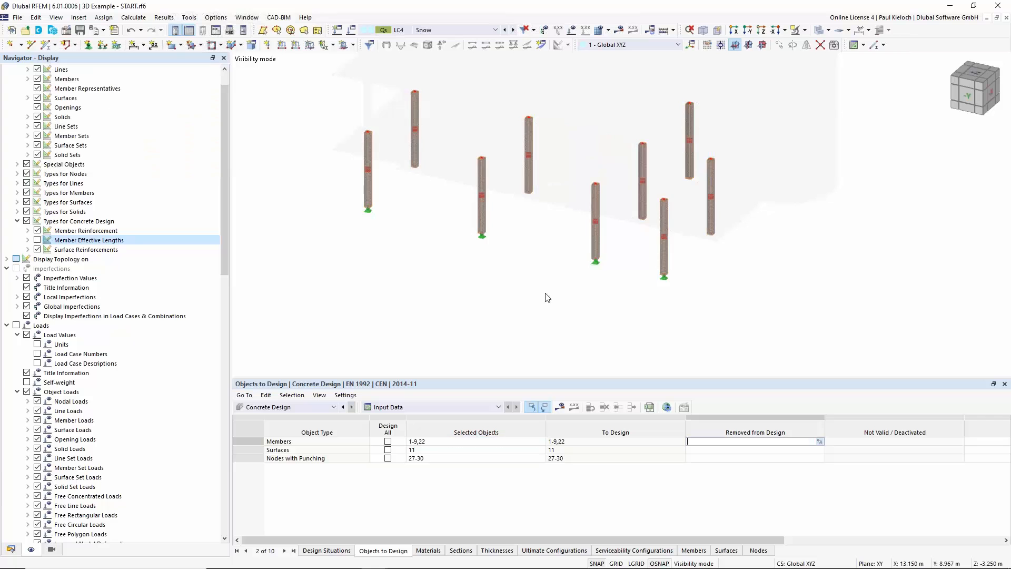
click(561, 407)
click(546, 334)
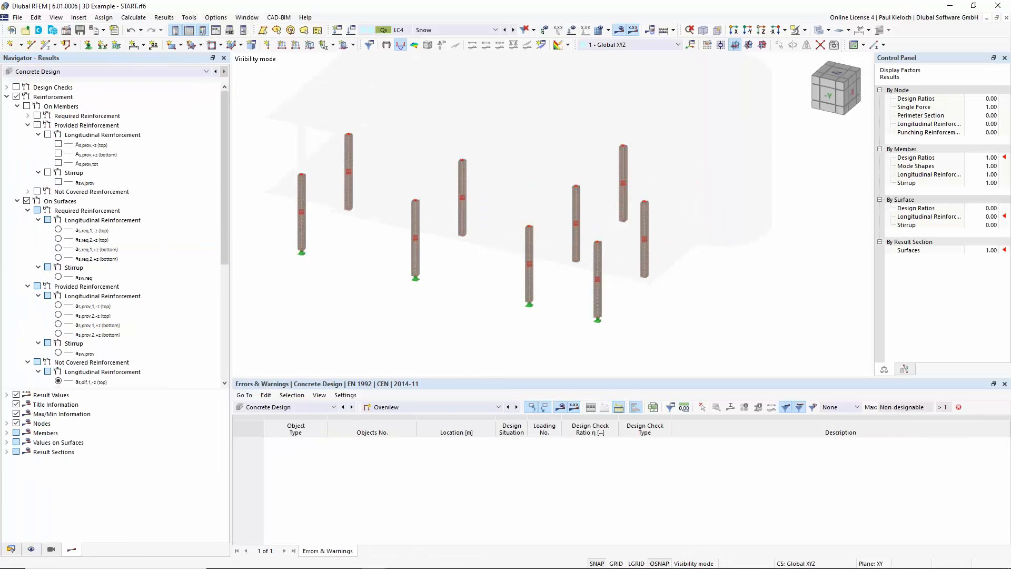
Collapse the members, surfaces and nodes branches under both Design Checks and Reinforcement in the concrete design results tree
click(8, 97)
click(7, 88)
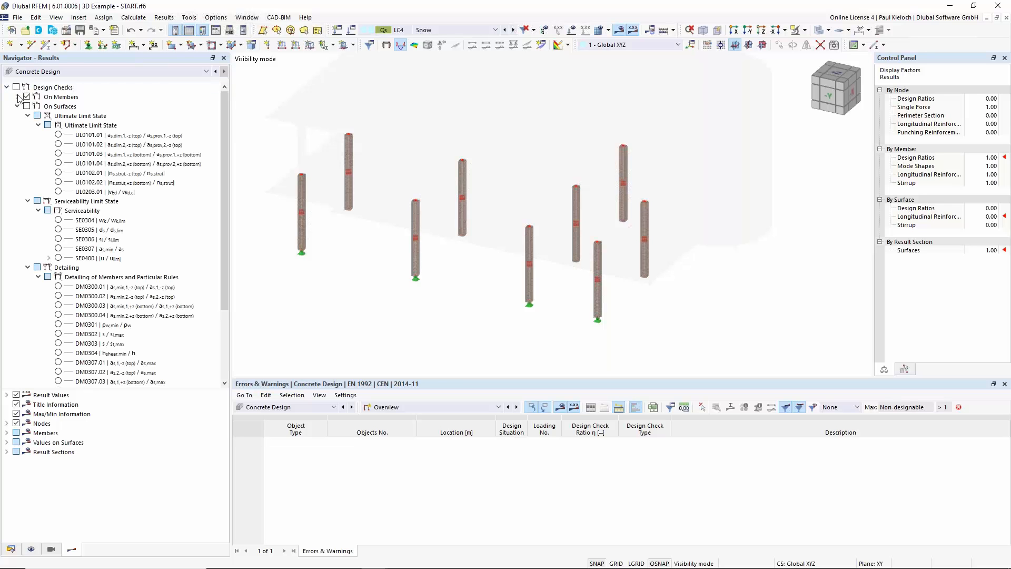
click(18, 107)
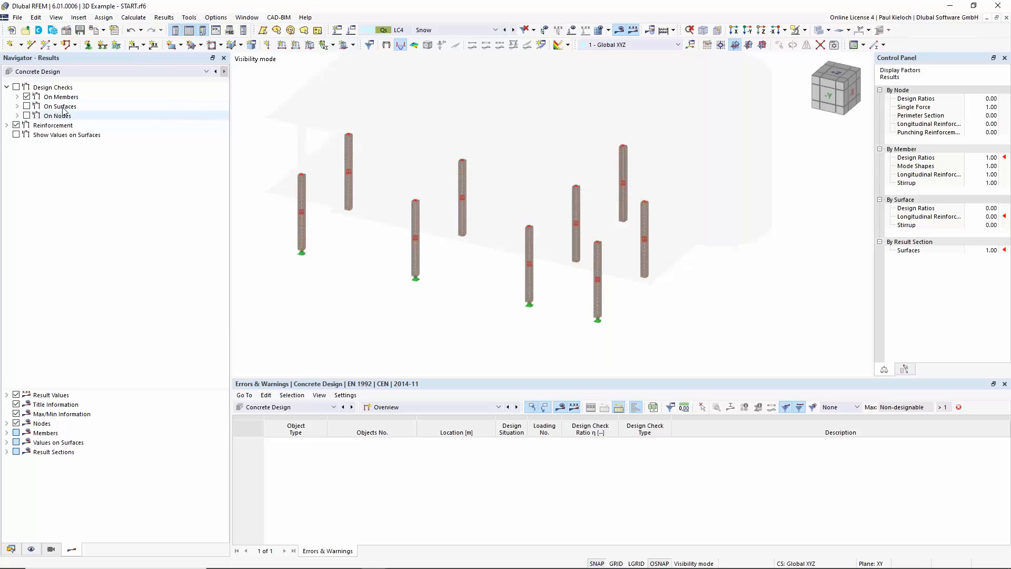
click(7, 125)
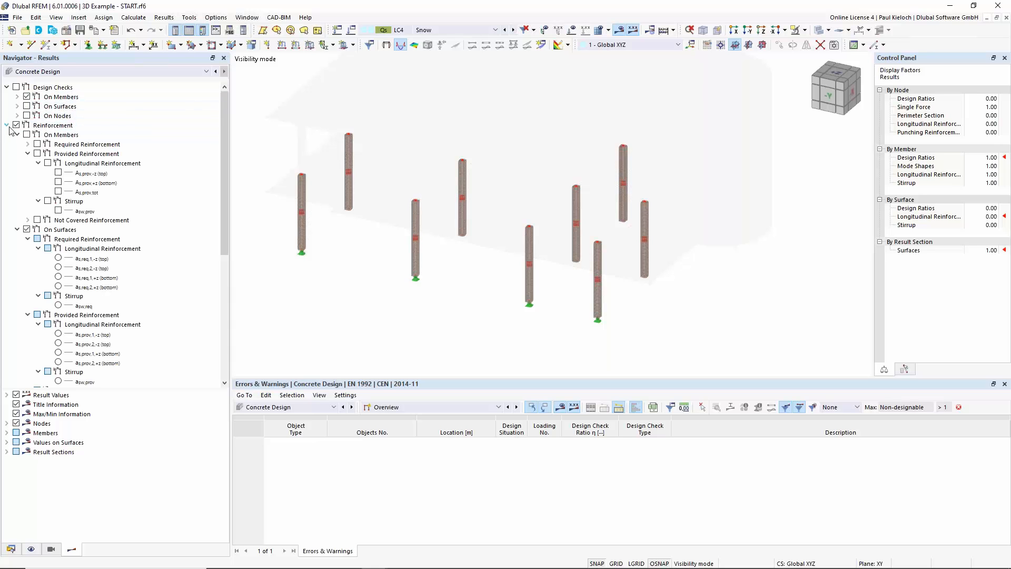
click(17, 134)
click(17, 144)
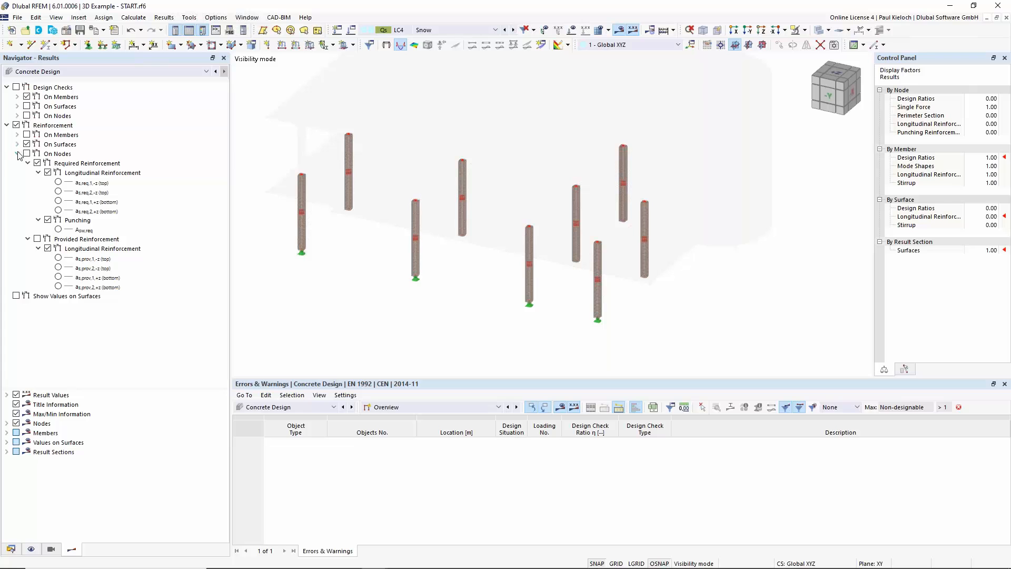
click(17, 153)
click(61, 157)
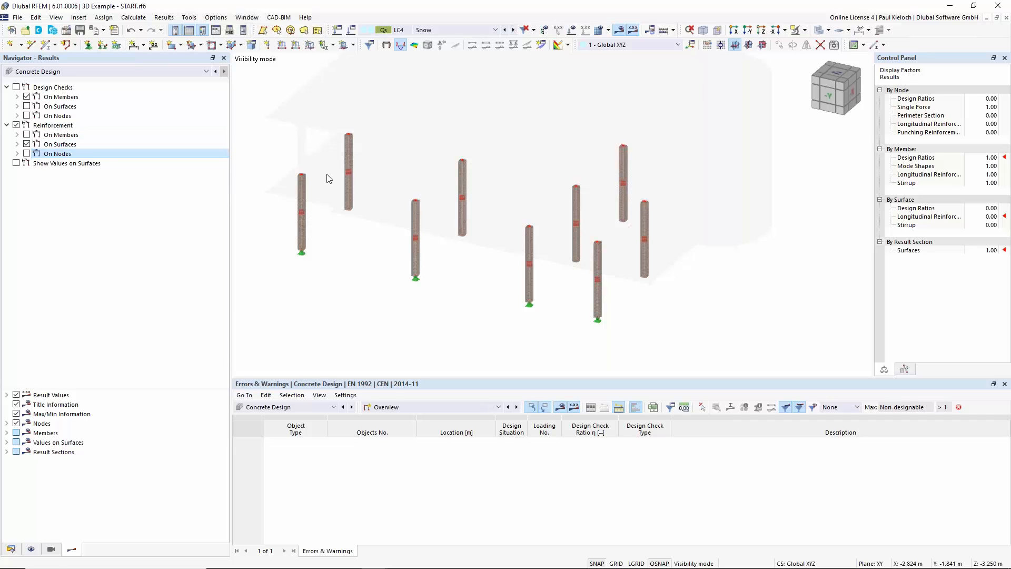
middle_drag(398, 272, 423, 274)
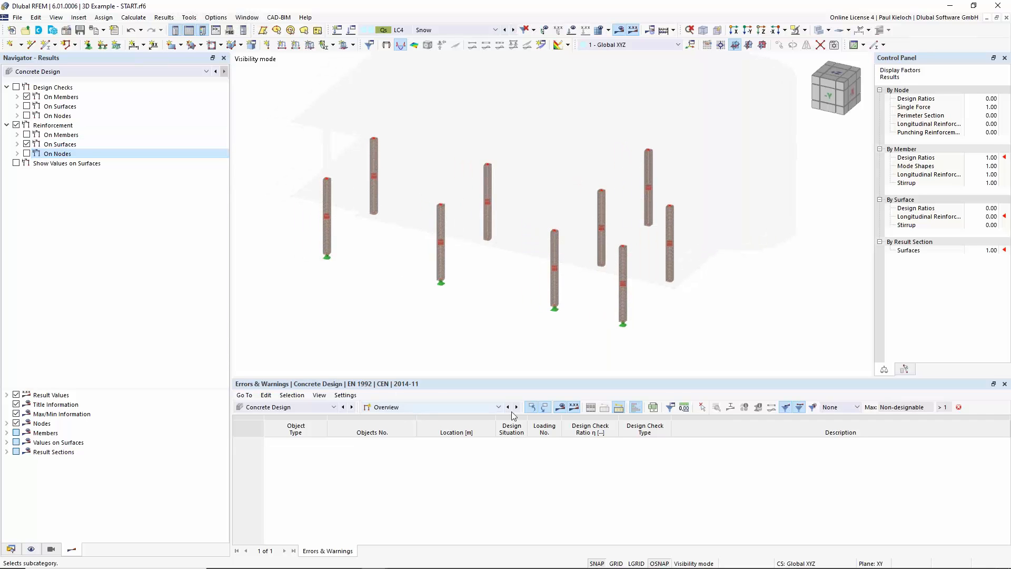
List the design ratios on members in the concrete design results and enlarge the table area
click(388, 409)
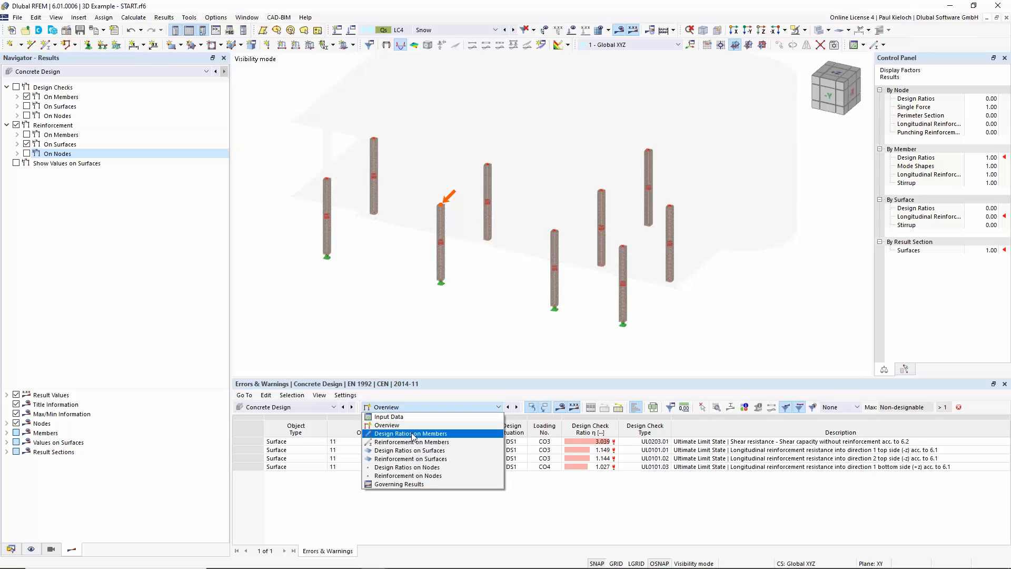
click(414, 436)
drag(456, 375, 478, 281)
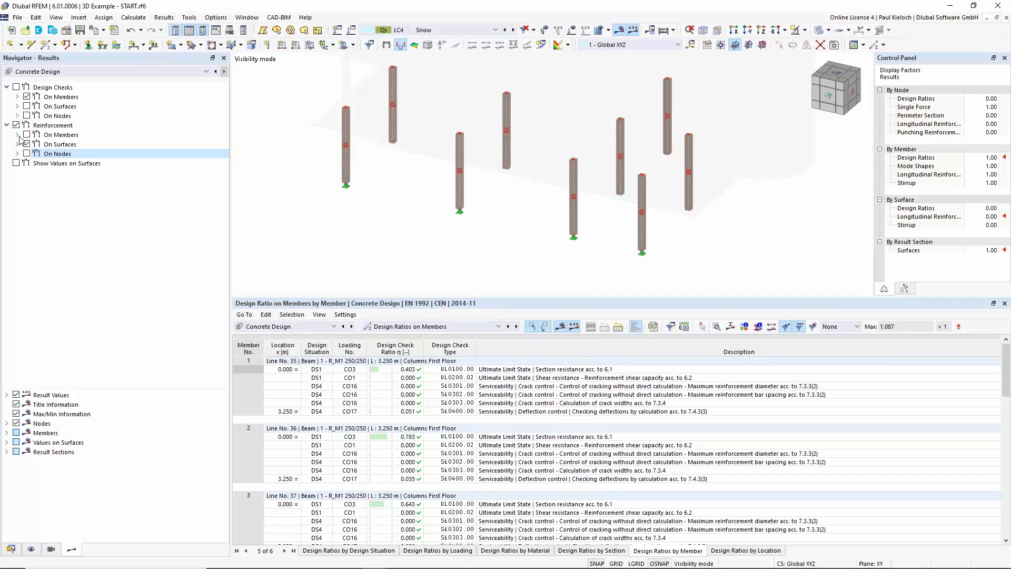
Display the member design check ratios on the columns and limit the results to the selected column, member 2
click(19, 88)
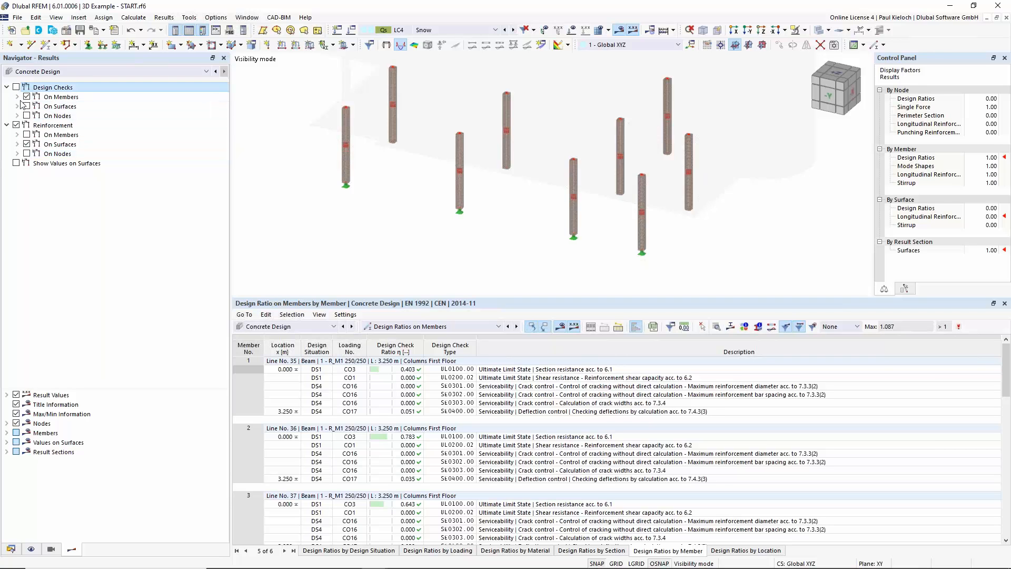
mouse_move(416, 229)
ctrl+middle_down()
mouse_move(434, 237)
mouse_move(422, 230)
ctrl+middle_up()
ctrl+middle_drag(520, 274, 525, 272)
click(465, 220)
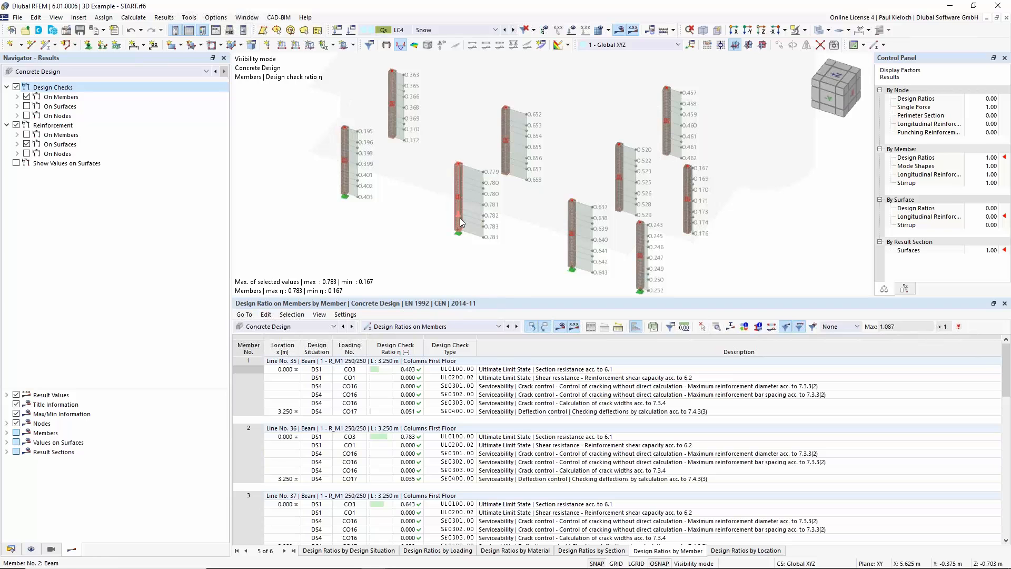
click(606, 327)
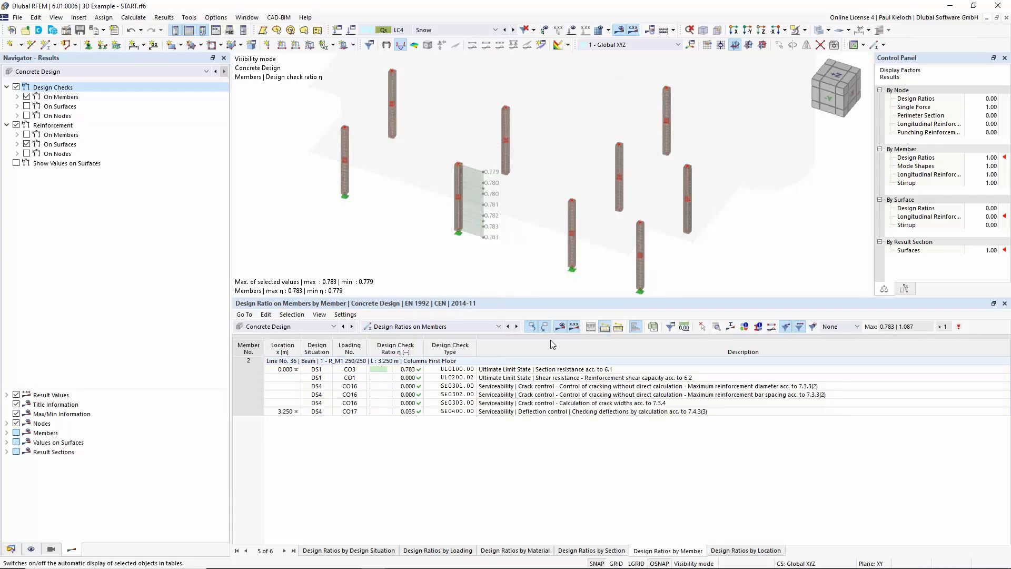
Open the design check details for member 2's ultimate limit state section resistance under CO3 and review the ratio's derivation formulas
double_click(410, 372)
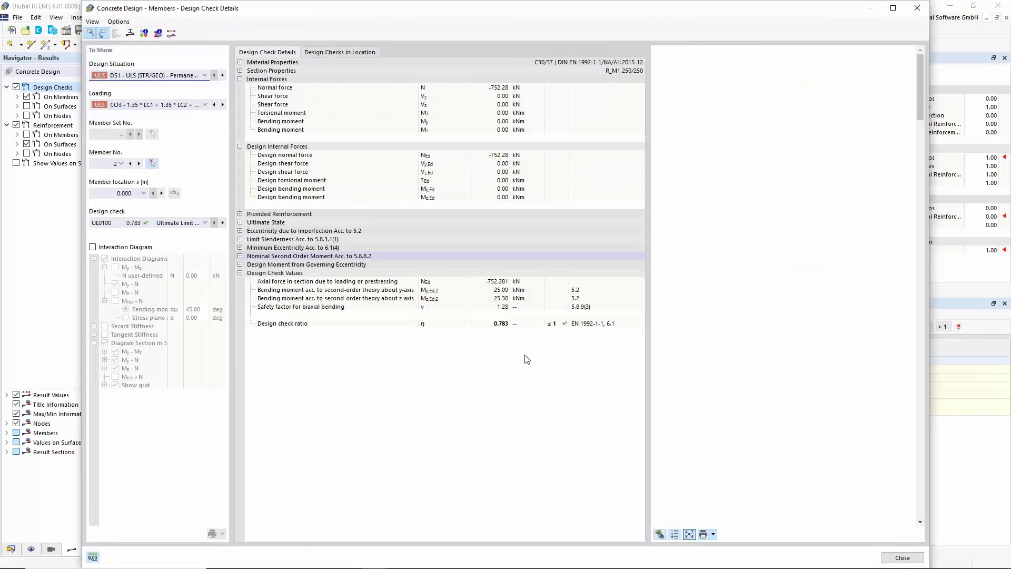
click(531, 327)
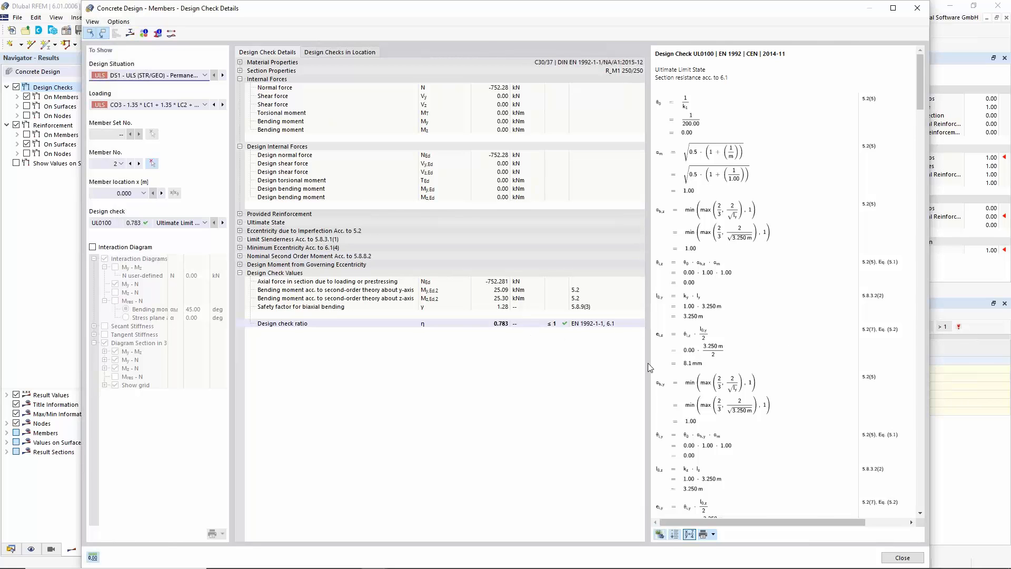
click(498, 324)
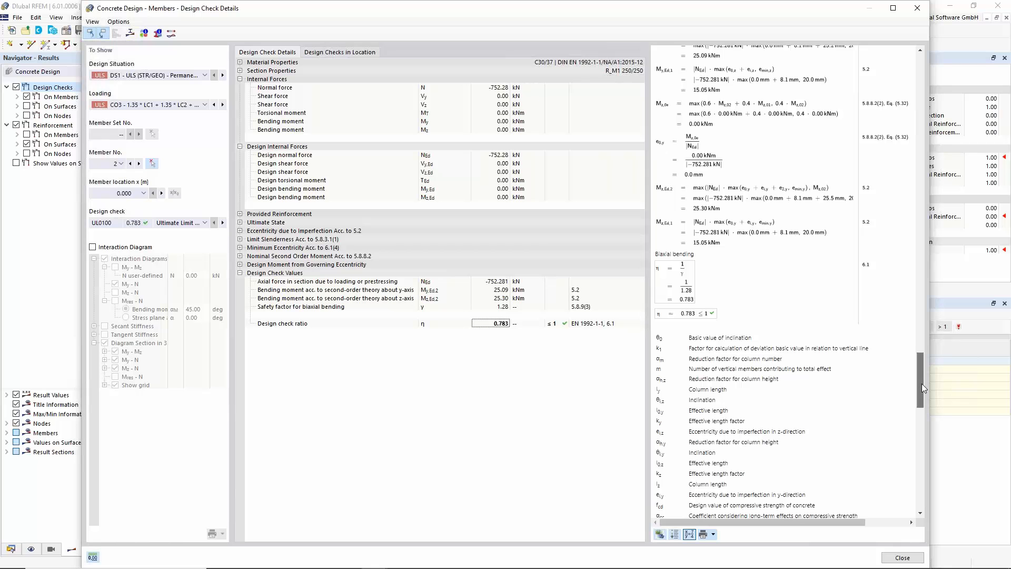
drag(922, 383, 923, 145)
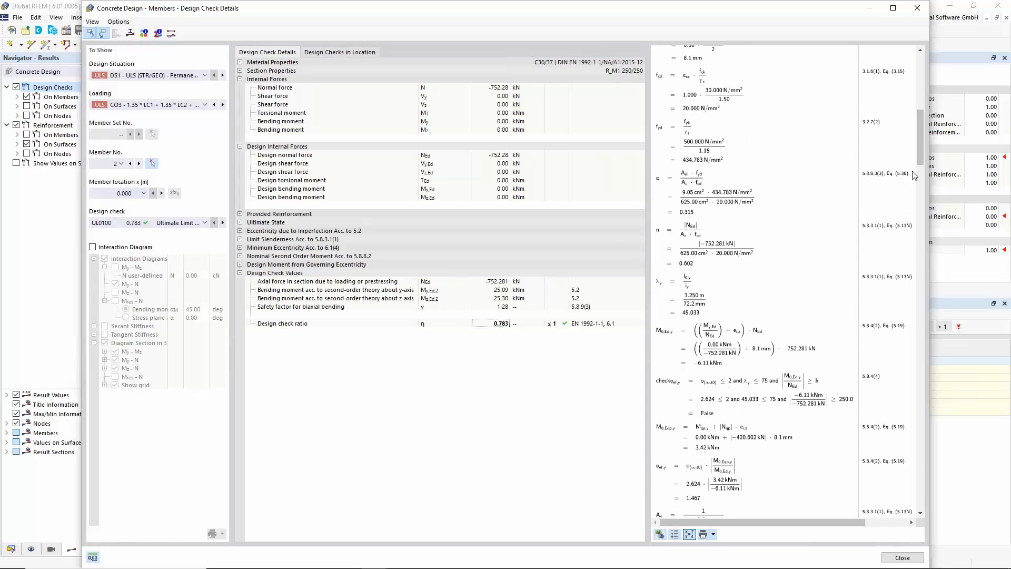
drag(918, 150, 919, 189)
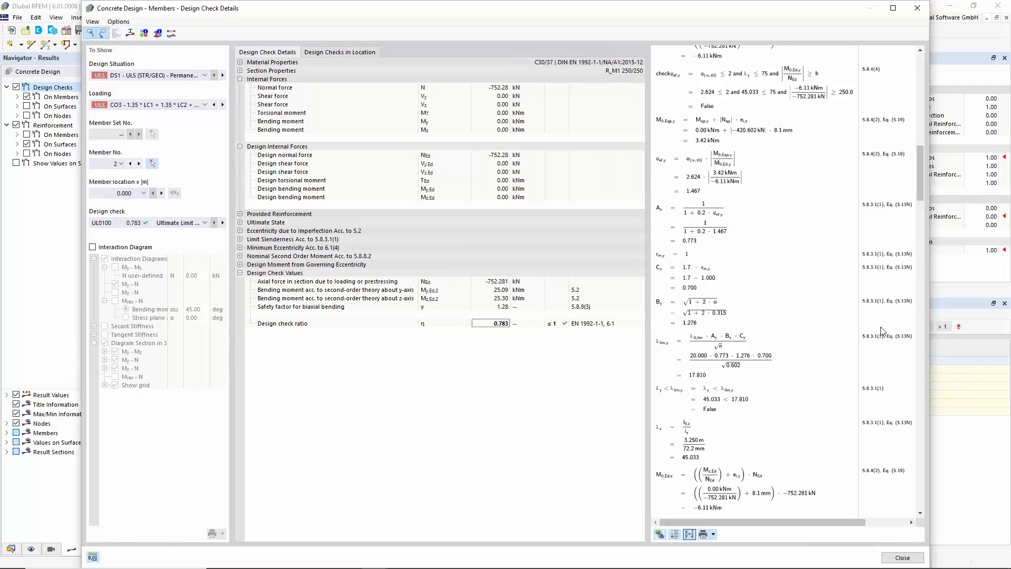
Activate the interaction diagram for member 2, examine its My-N and 3D diagrams, and close the design check details
click(101, 249)
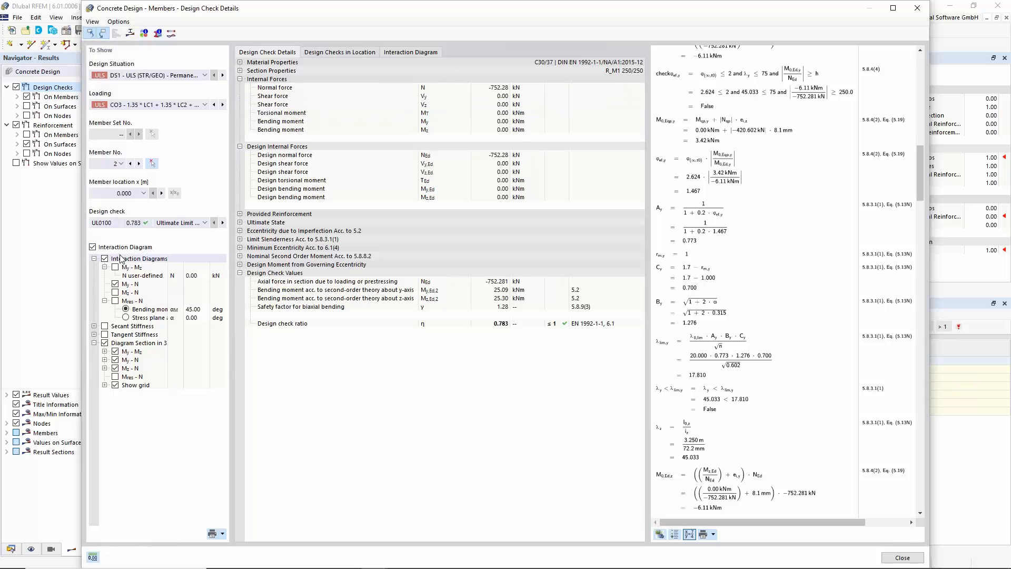
click(406, 53)
scroll(745, 344, down, 5)
scroll(748, 343, up, 3)
ctrl+middle_drag(748, 344, 783, 423)
scroll(784, 419, up, 1)
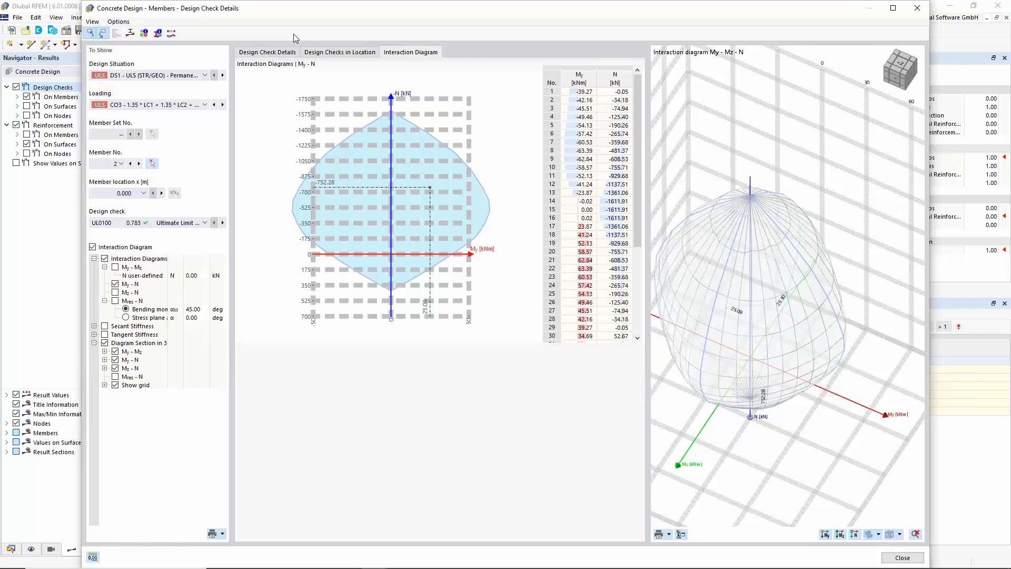
click(280, 53)
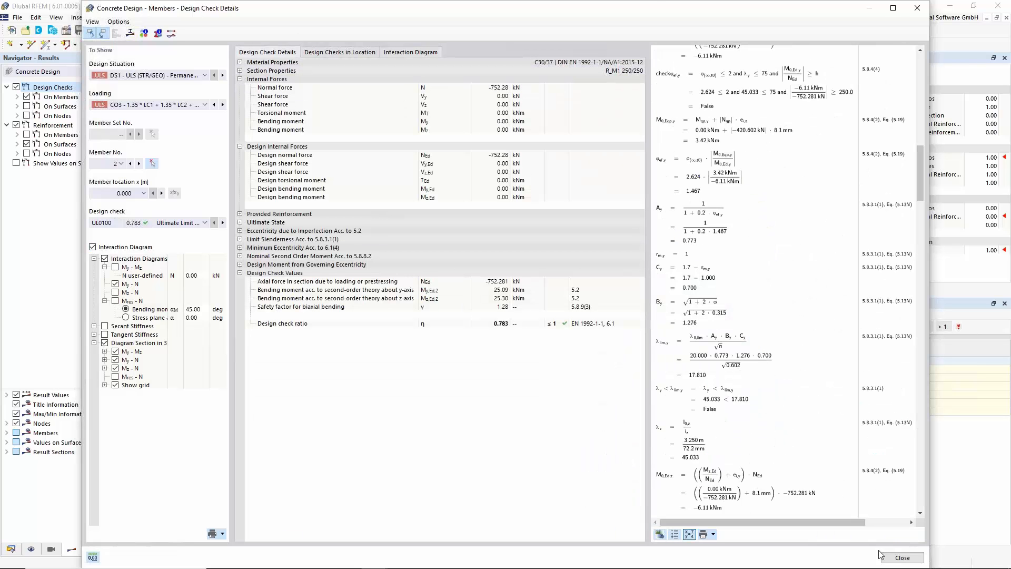
click(918, 9)
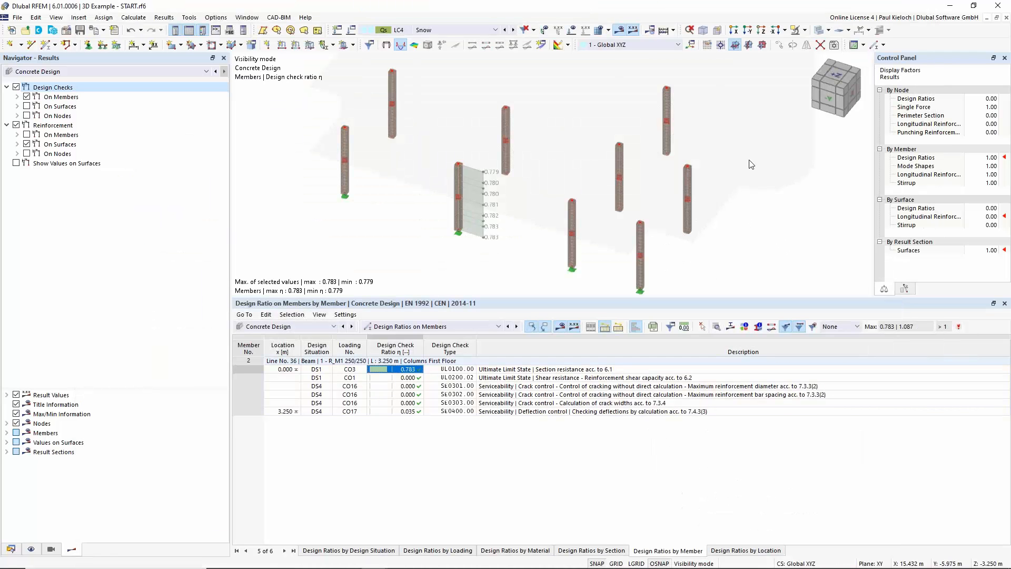
Reduce the height of the results table and cancel the visibility mode to show the whole building
drag(723, 299, 724, 354)
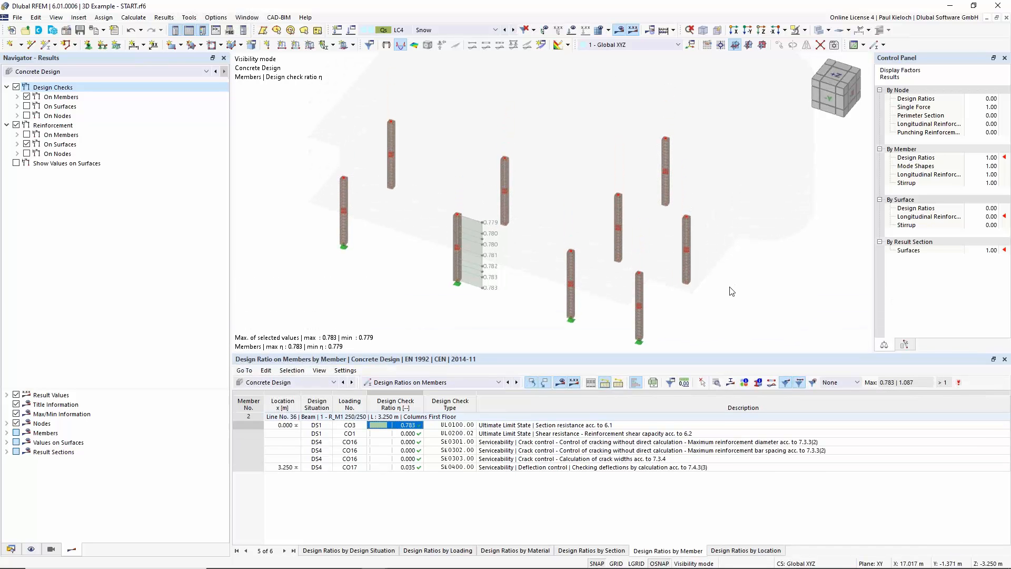
drag(727, 352, 728, 364)
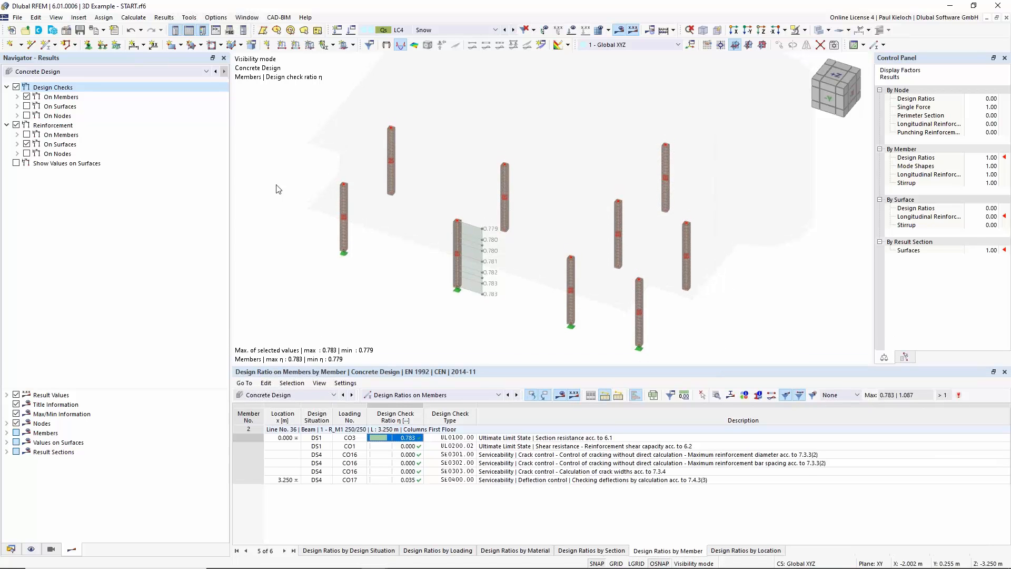
click(876, 243)
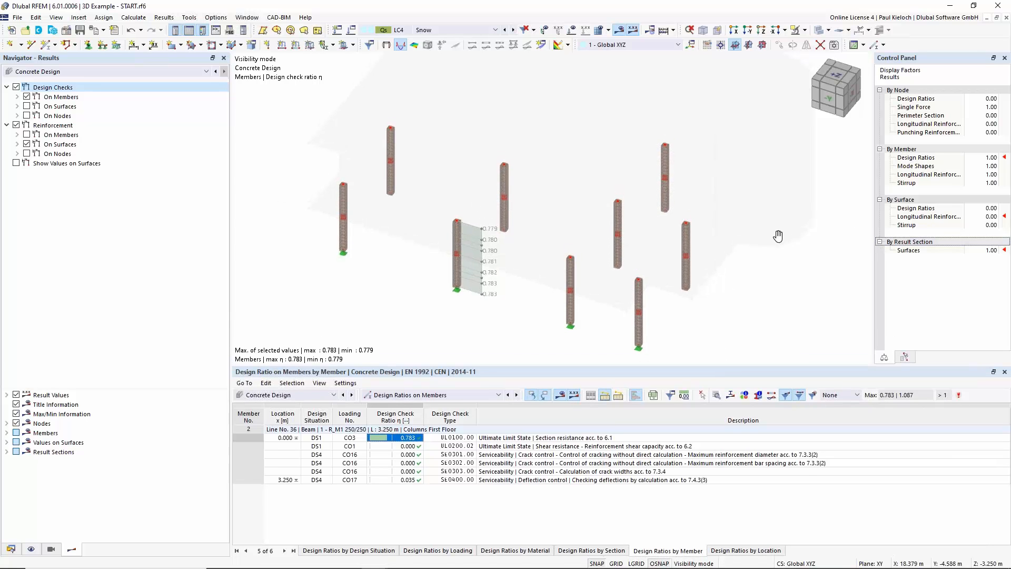
click(805, 30)
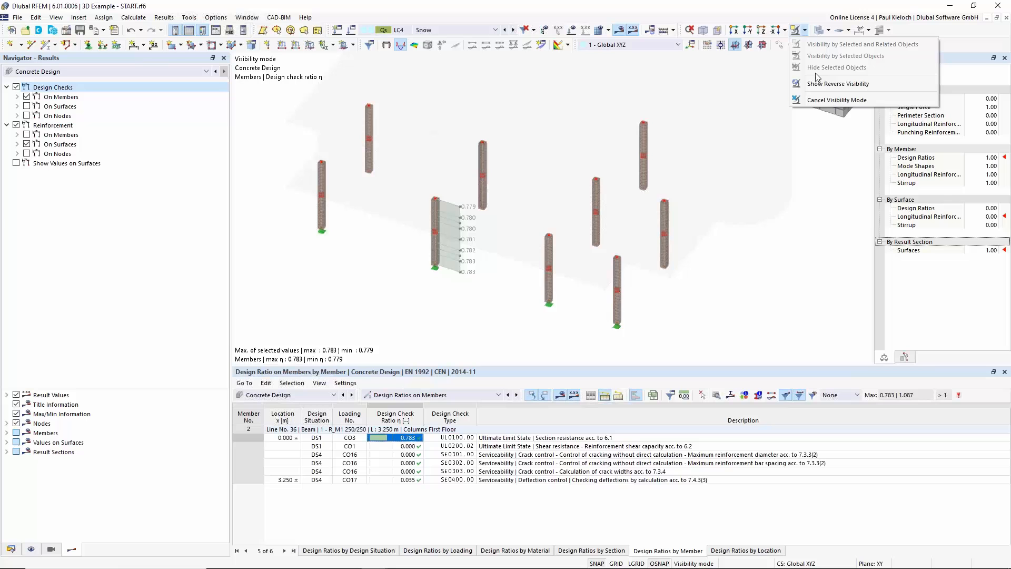
click(828, 101)
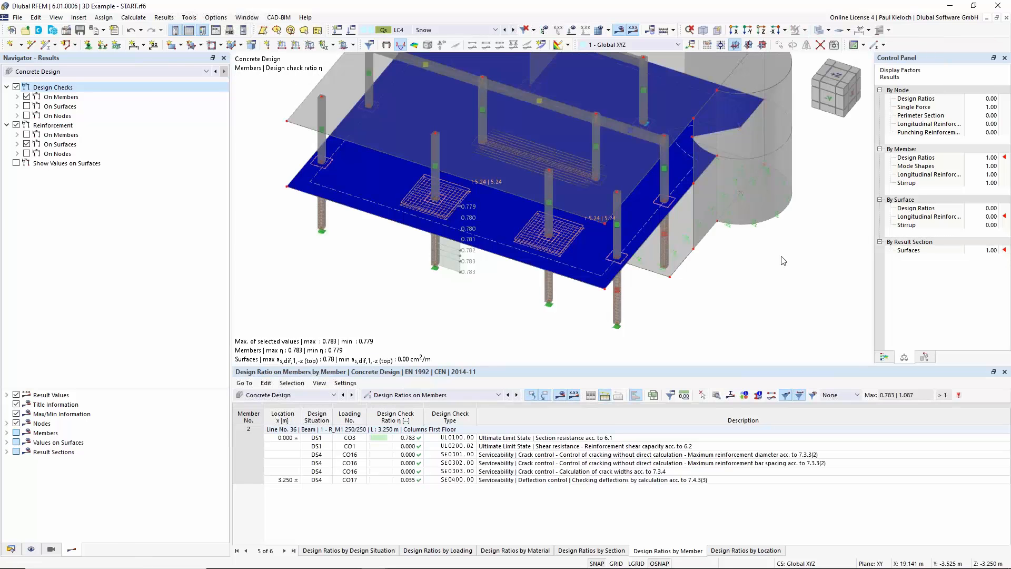
Hide the types for concrete design in the model and isolate the floor slab, surface 11, with its related objects
ctrl+middle_drag(787, 270, 832, 231)
click(31, 550)
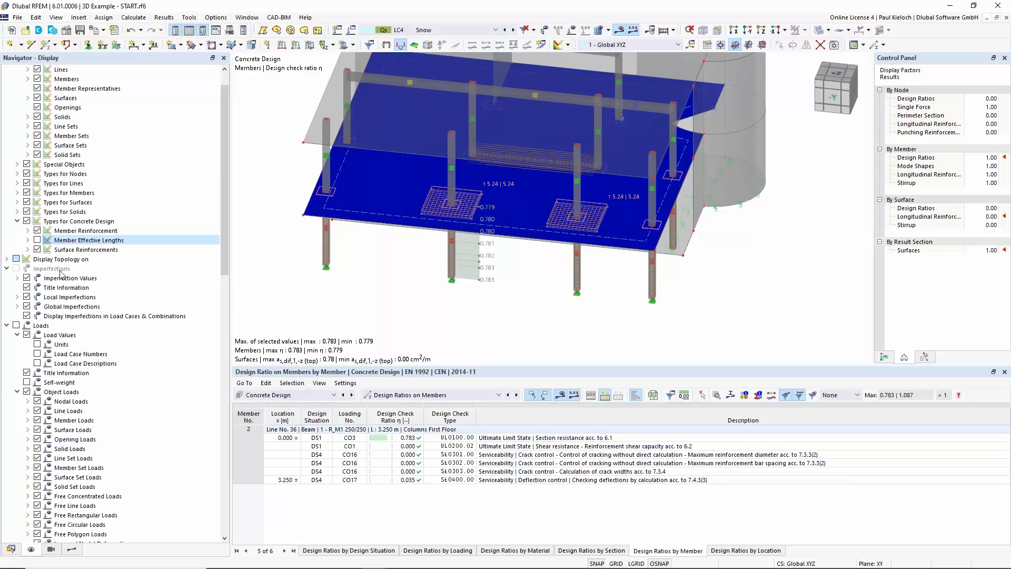
click(27, 221)
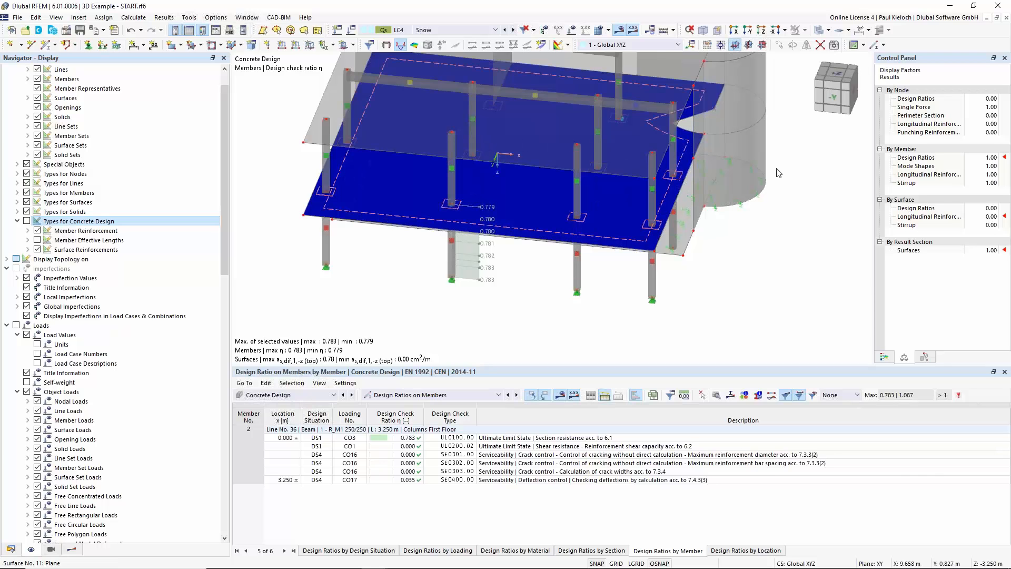
click(805, 30)
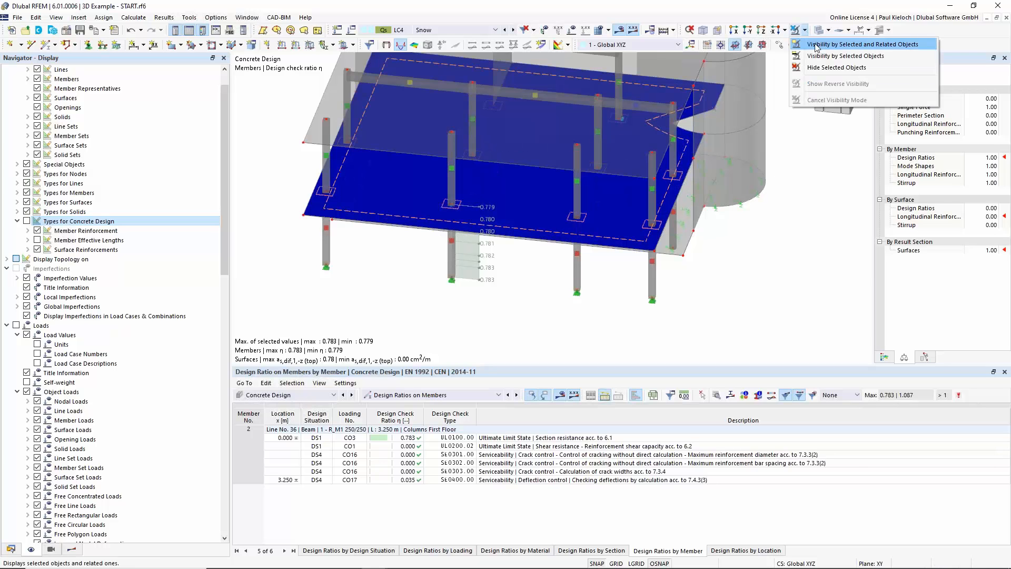
click(816, 46)
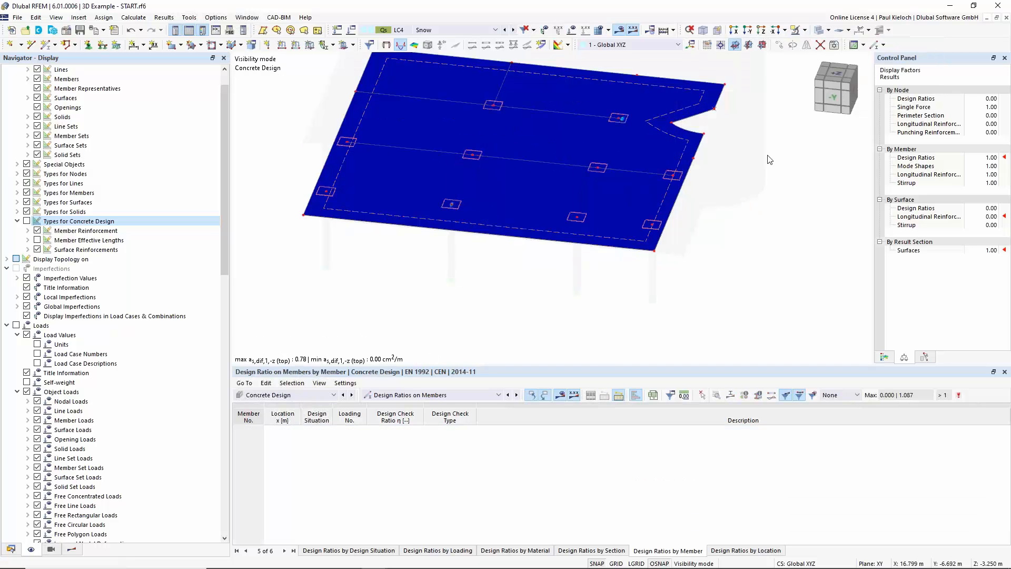
Switch off the design checks and display the slab's required longitudinal reinforcement as,req,1,-z (top) in plan view from +Z
click(72, 549)
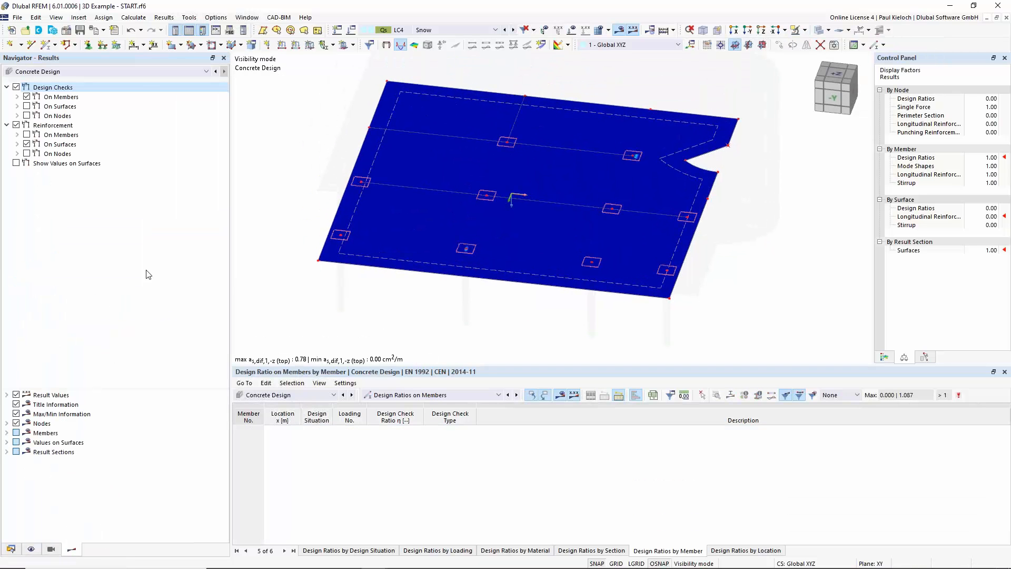
click(16, 87)
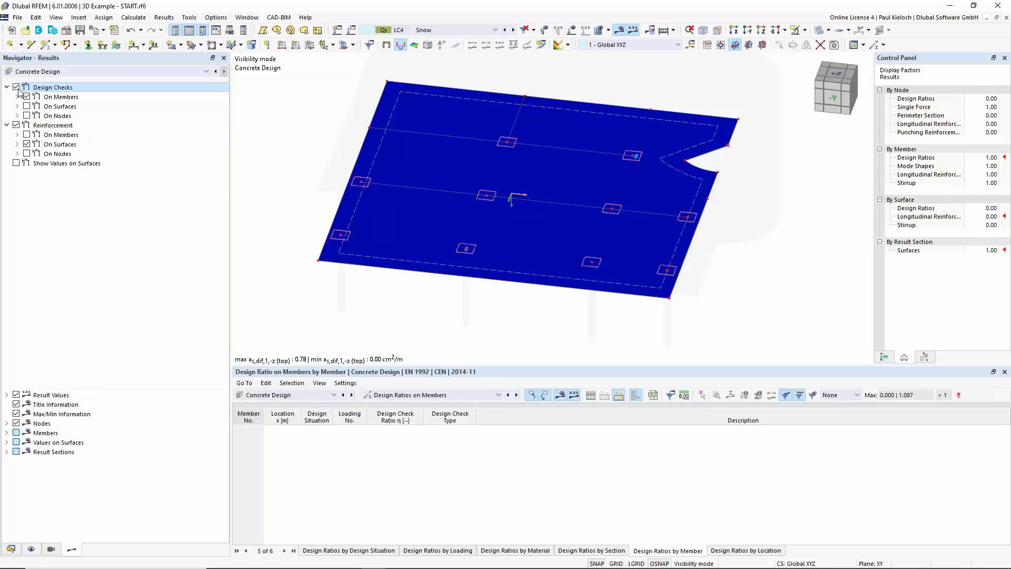
click(17, 144)
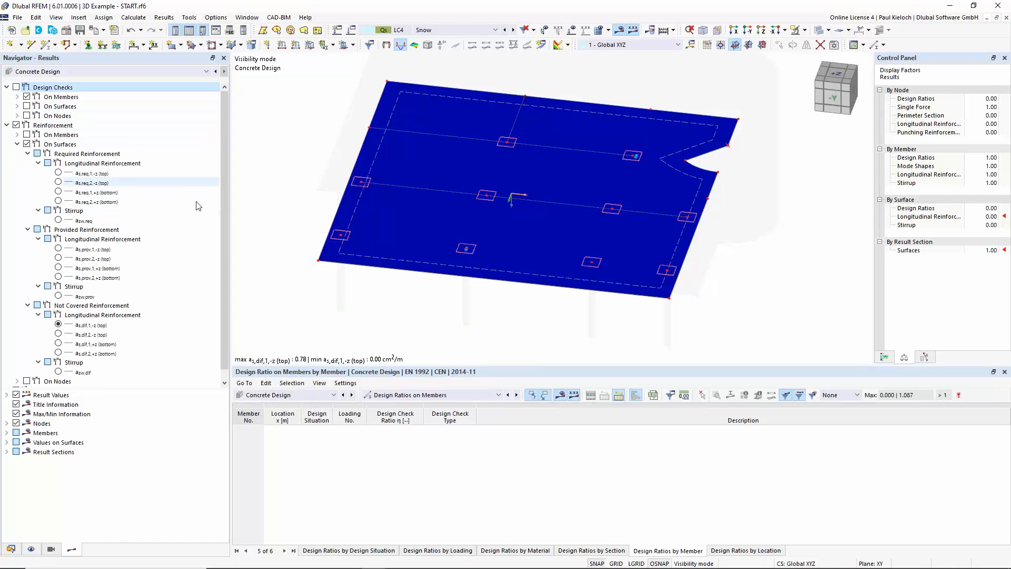
click(58, 172)
middle_drag(319, 132, 319, 140)
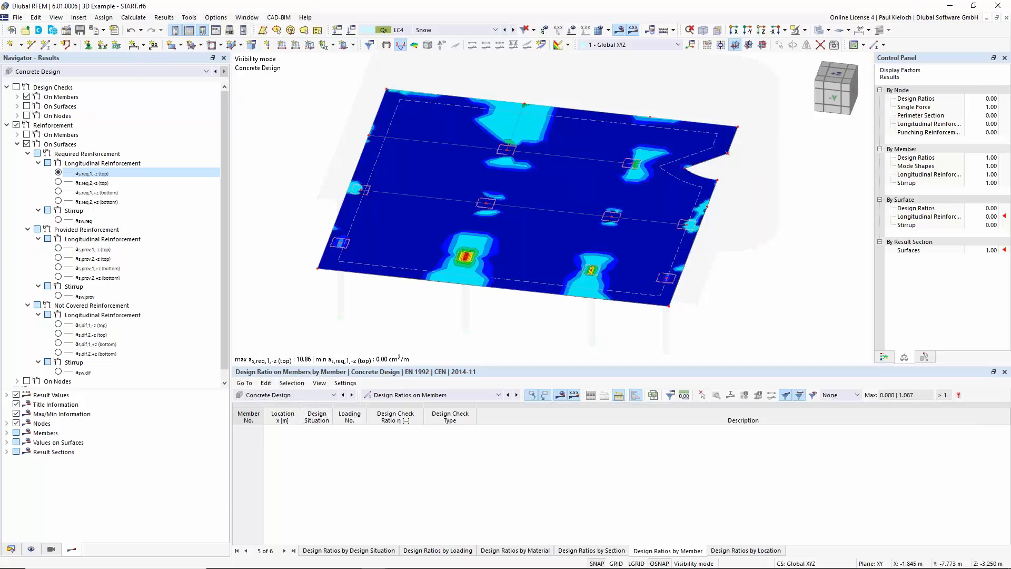
click(837, 74)
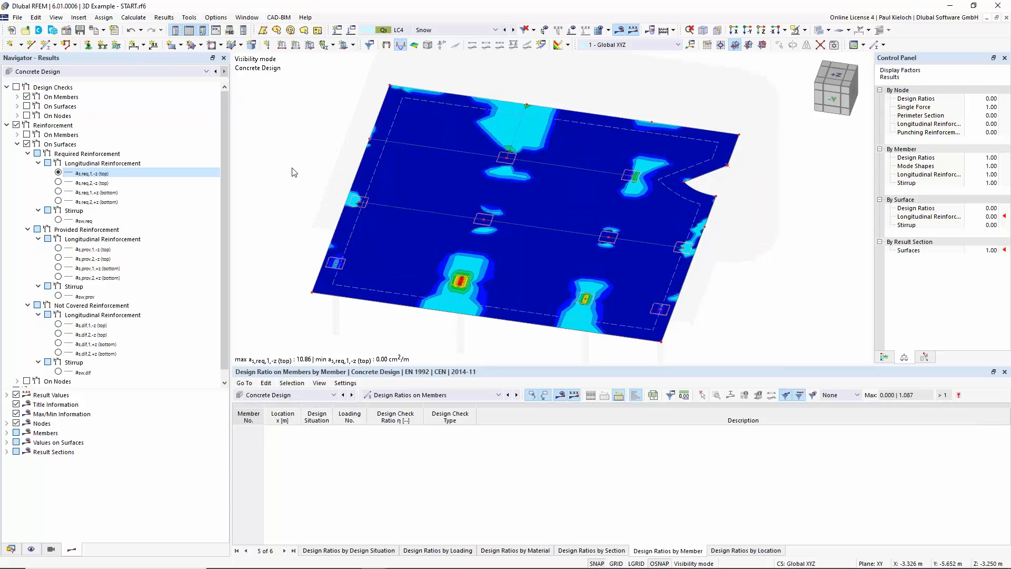
scroll(812, 220, down, 1)
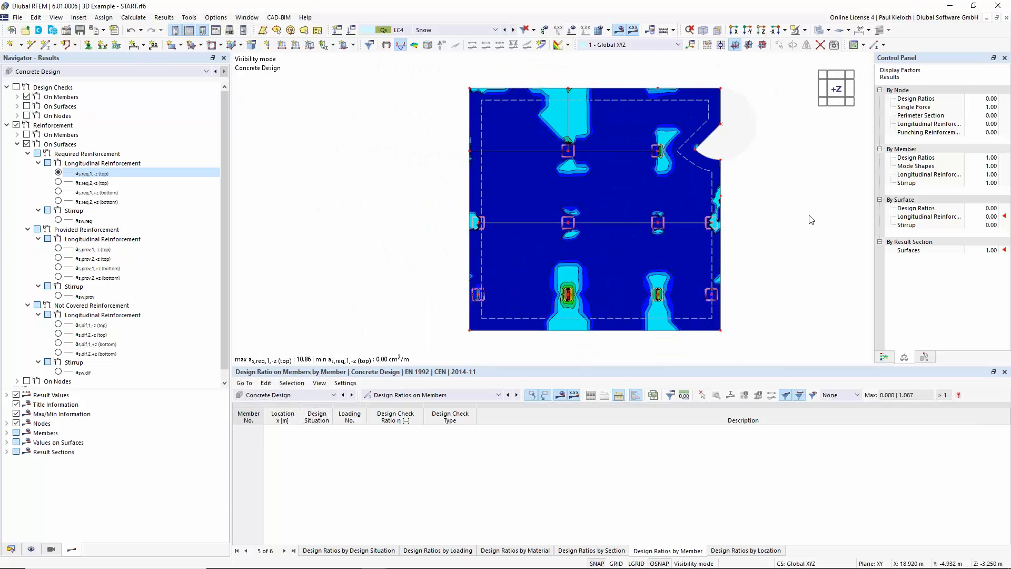
Compare the slab's four required longitudinal reinforcement plots, top and bottom in both directions, and return to as,req,1,-z (top)
scroll(810, 221, up, 1)
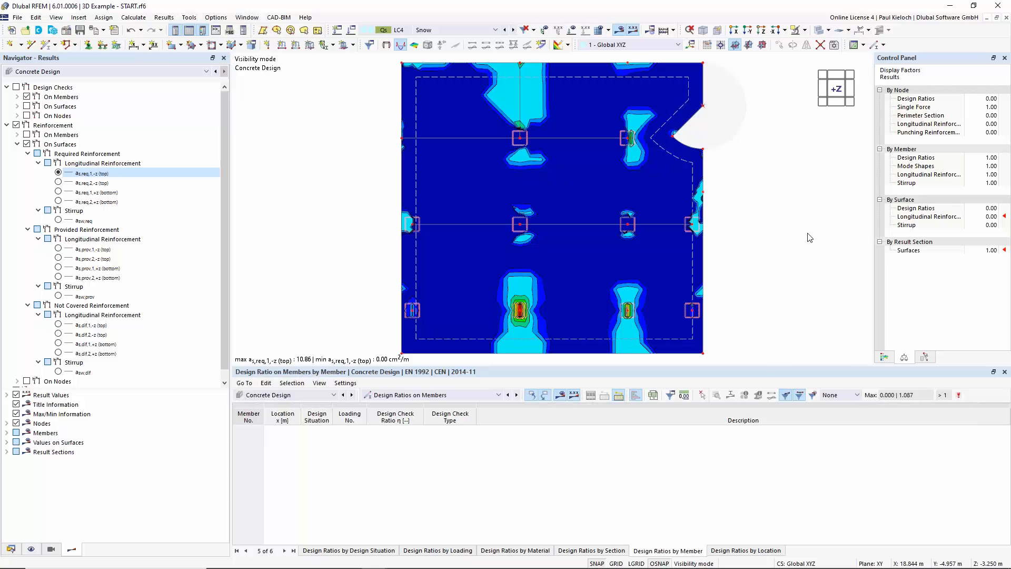
drag(758, 366, 758, 380)
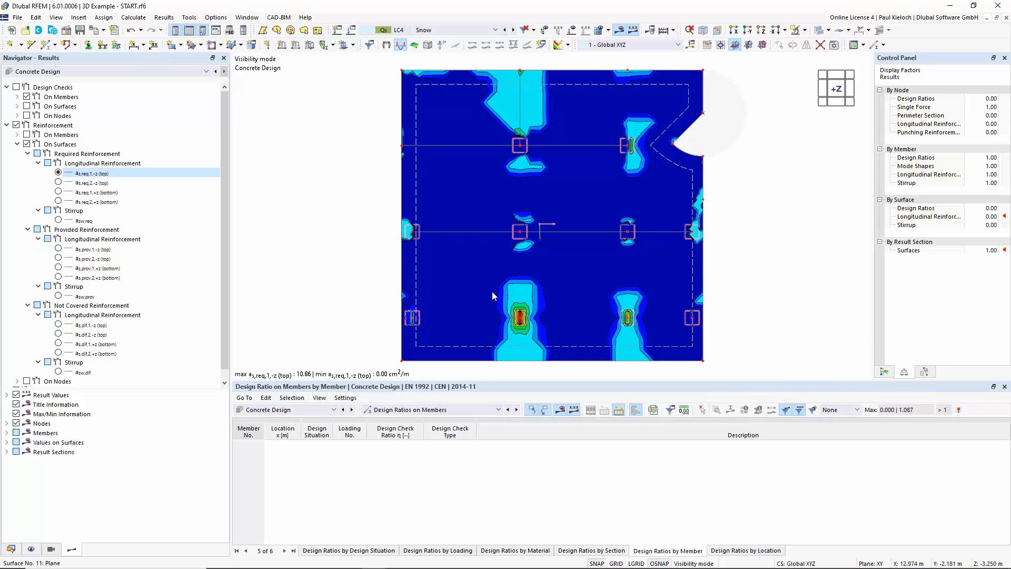
click(58, 183)
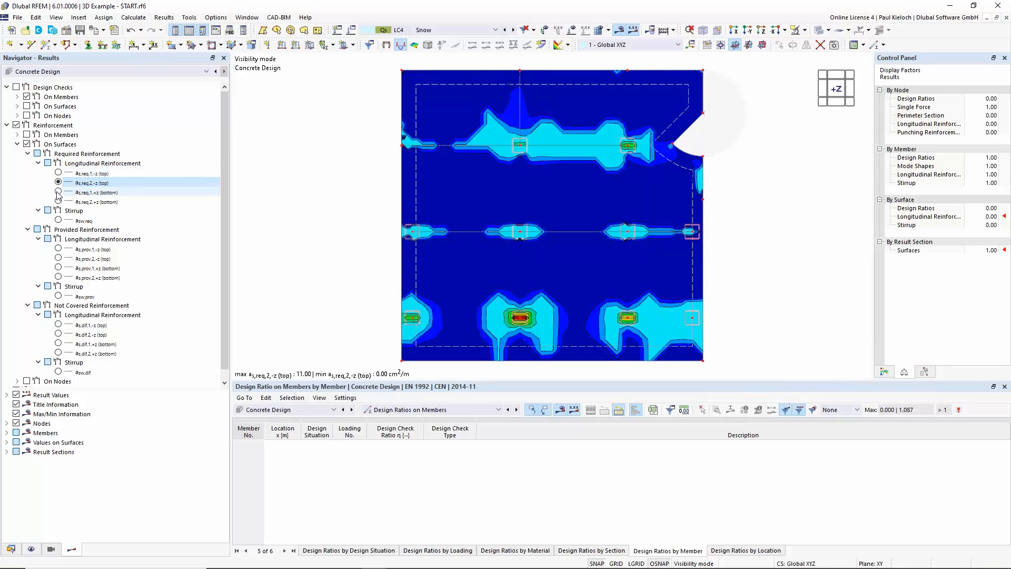
click(59, 193)
click(59, 201)
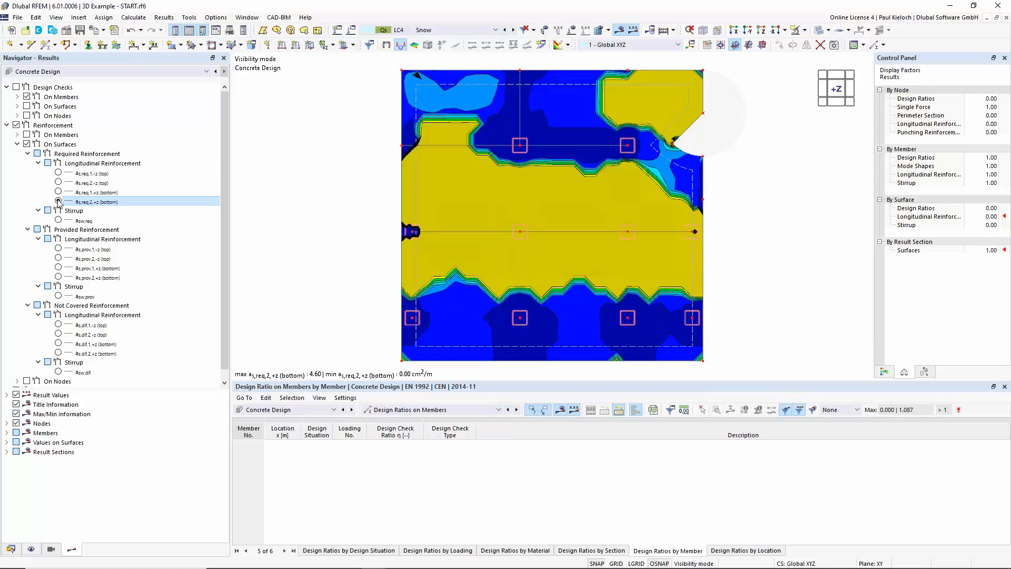
click(58, 173)
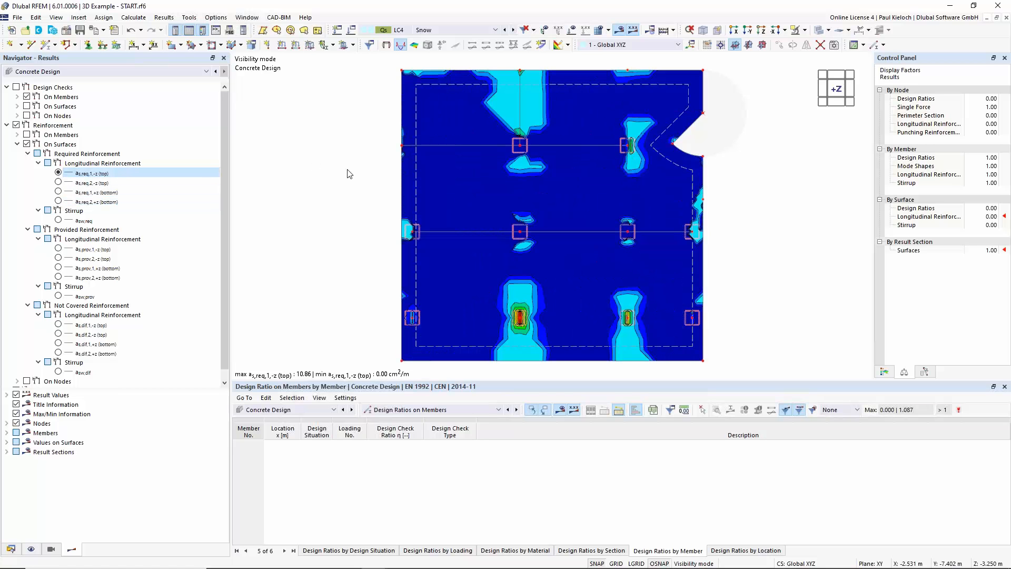
Create a new printout report with all report items deselected
click(10, 549)
scroll(226, 417, down, 2)
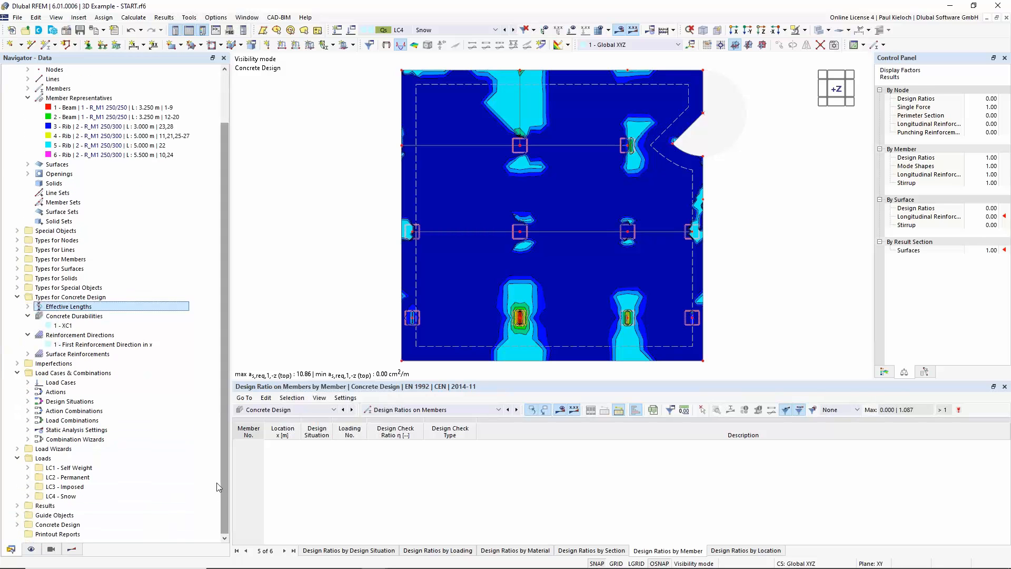
right_click(74, 534)
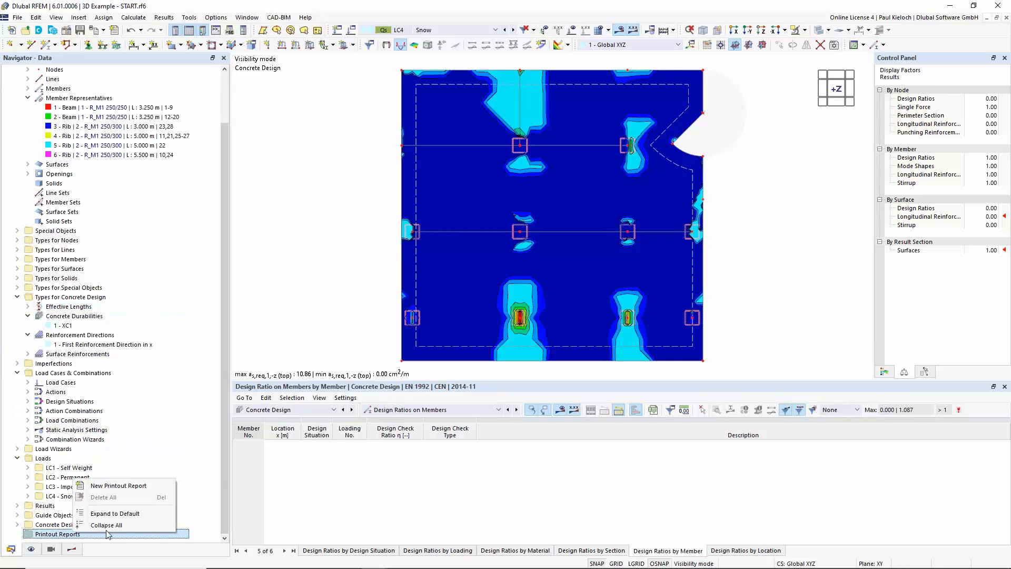
click(124, 493)
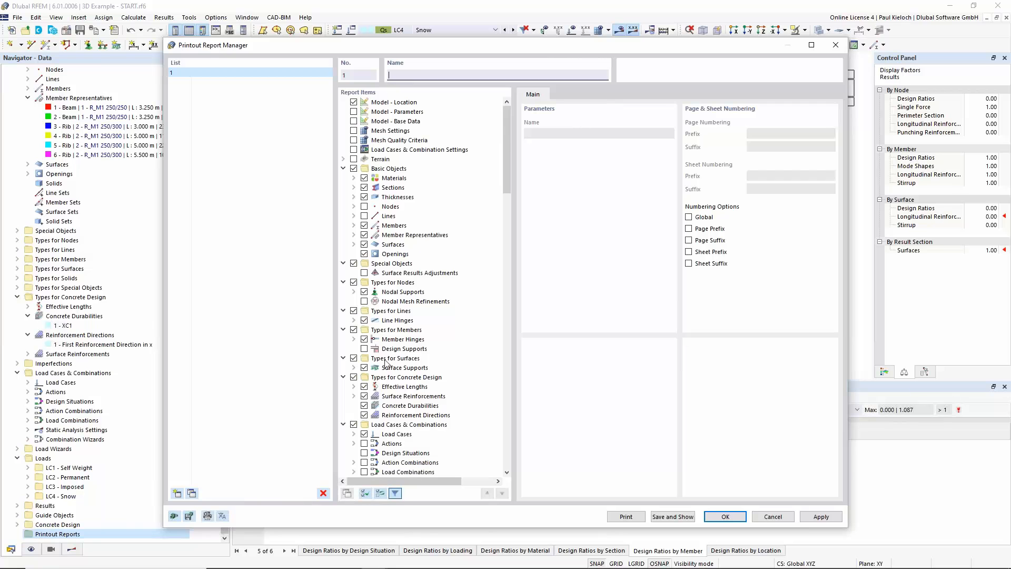
click(365, 493)
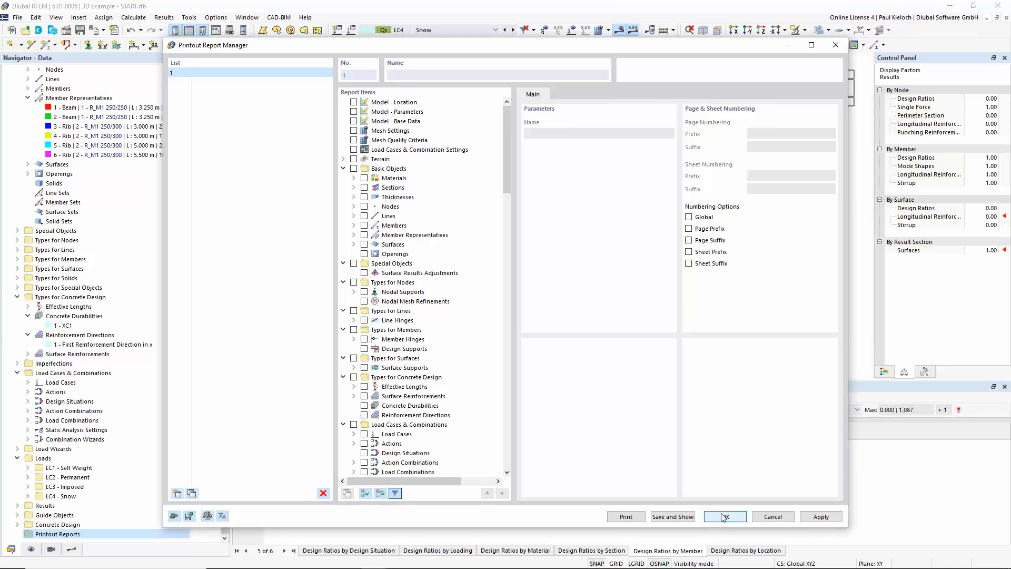
click(724, 517)
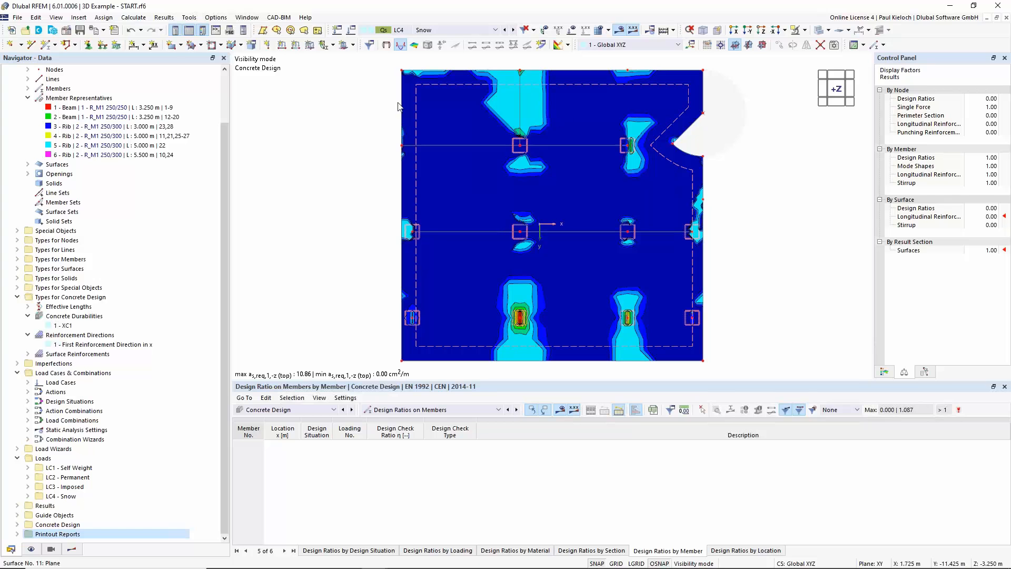
Start printing the graphics to printout report 1 with the Multi print option
scroll(223, 175, up, 2)
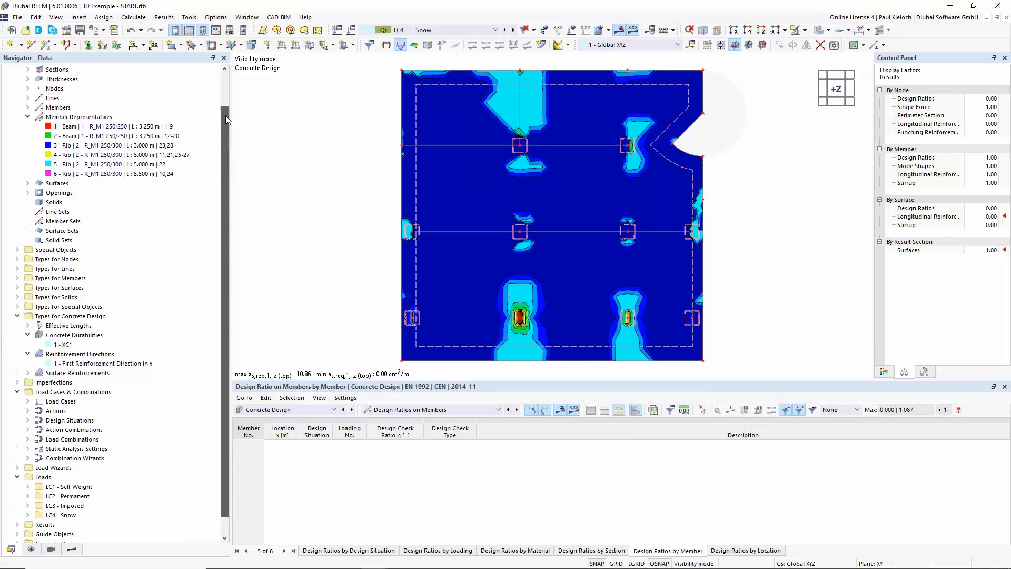
click(103, 30)
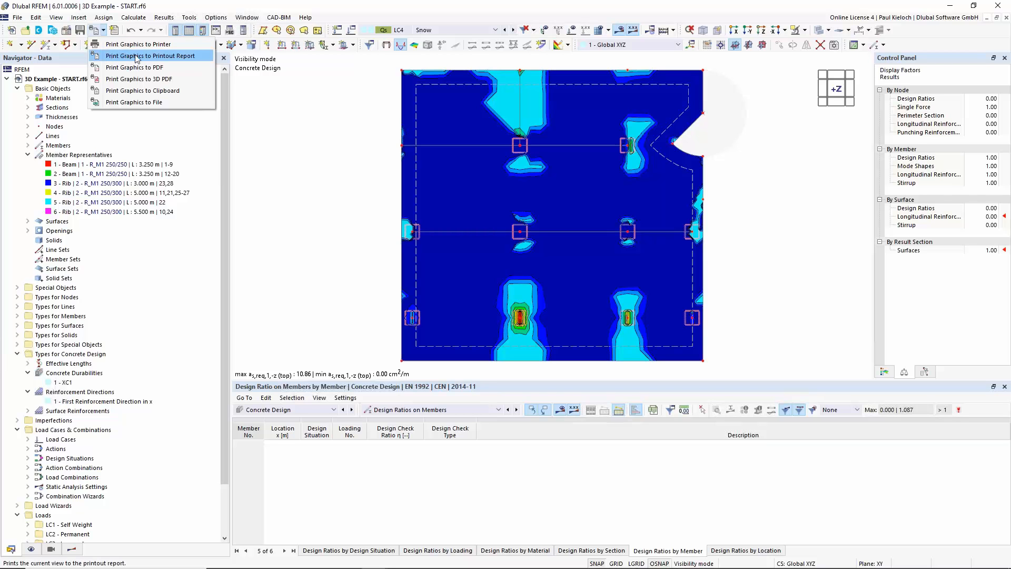
click(176, 57)
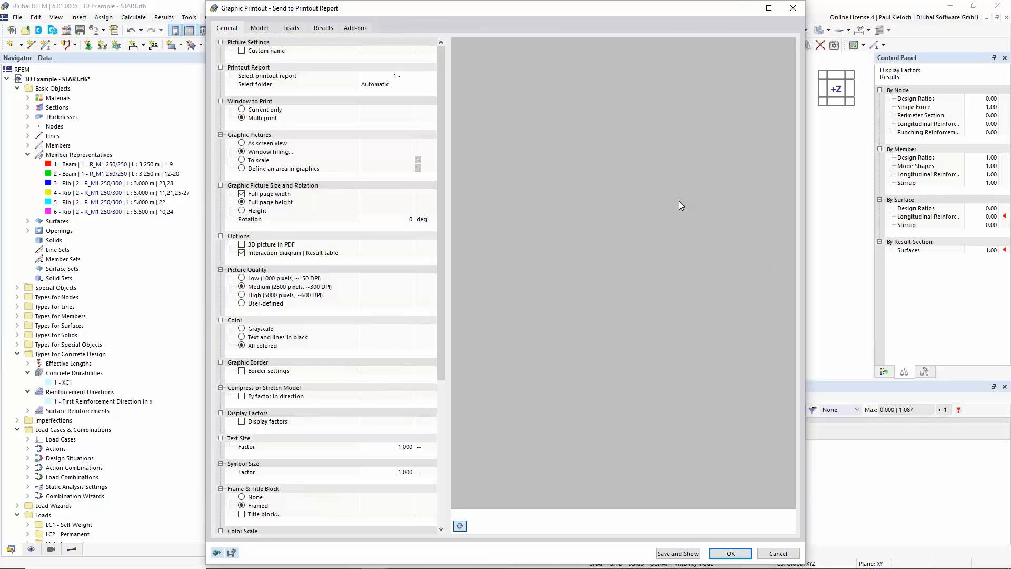
click(265, 119)
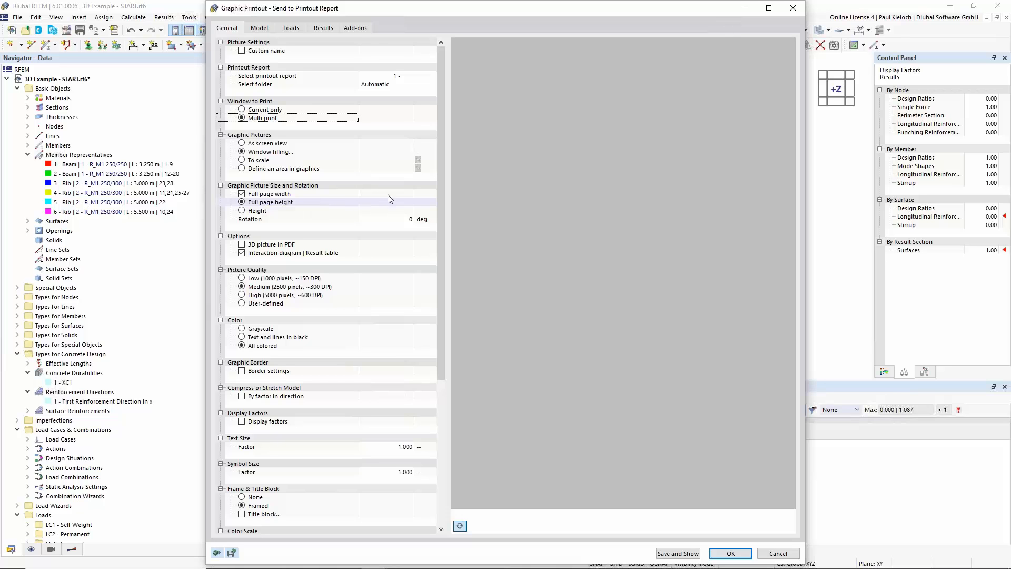
Include all four required longitudinal reinforcement results on surfaces, as,req,1 and as,req,2 for top and bottom, in the graphic printout
click(356, 28)
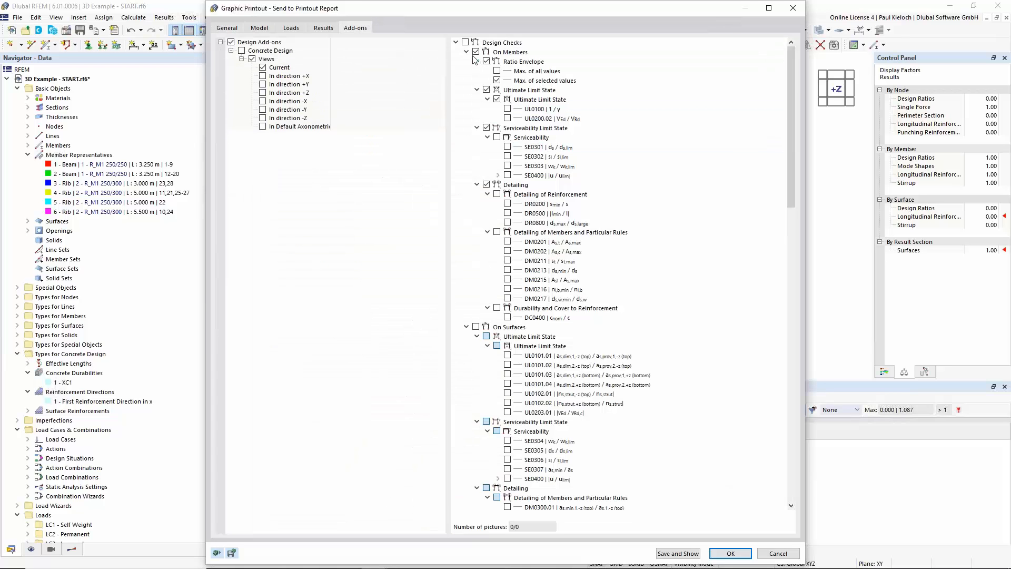
click(466, 52)
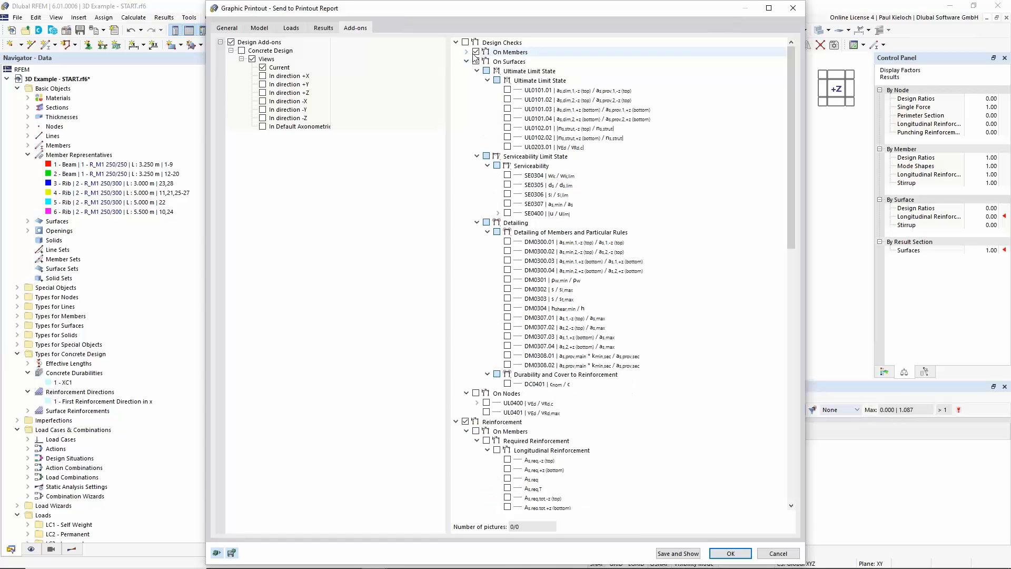
click(457, 43)
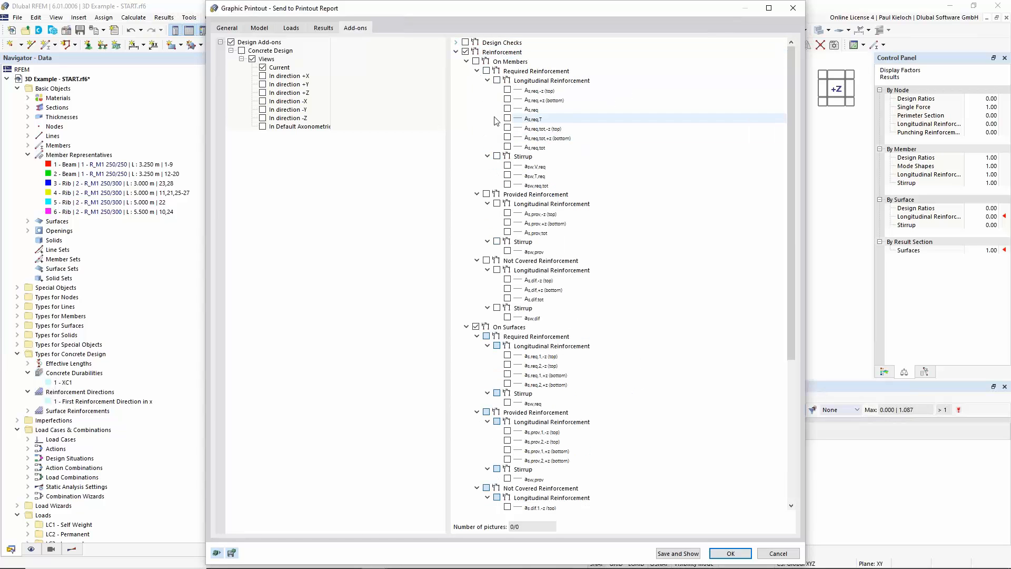
click(467, 62)
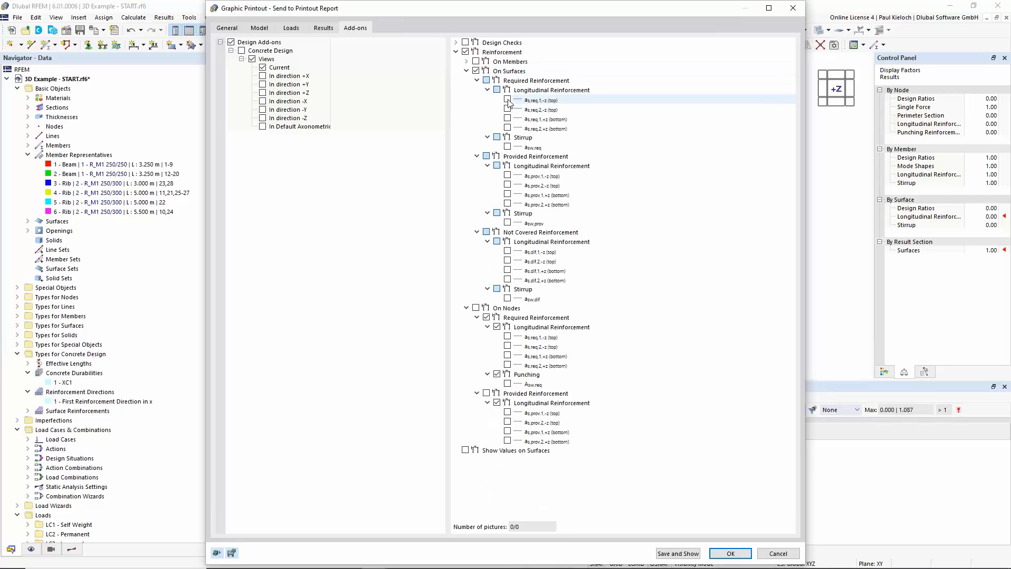
click(507, 100)
click(508, 109)
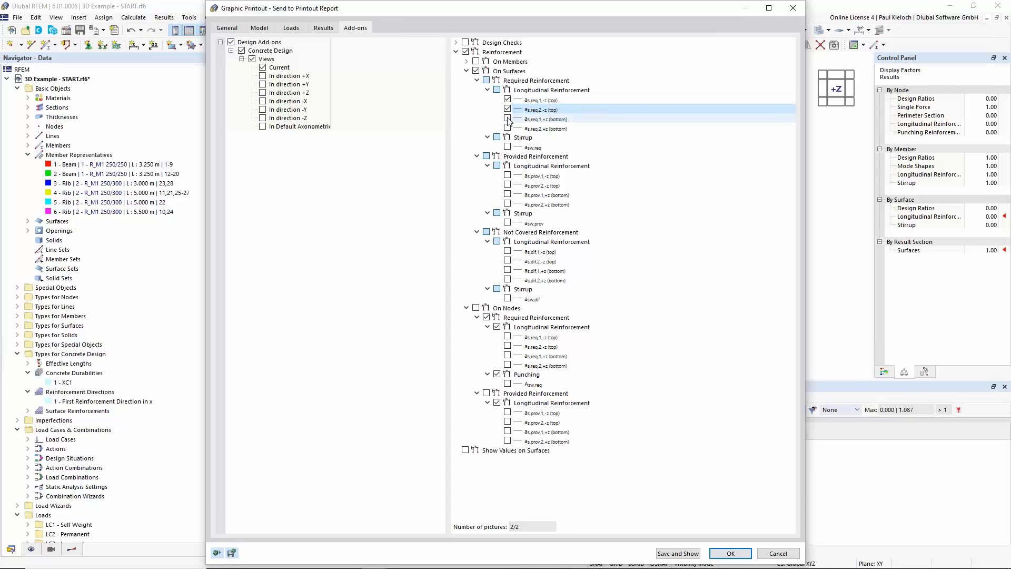
click(508, 119)
click(508, 128)
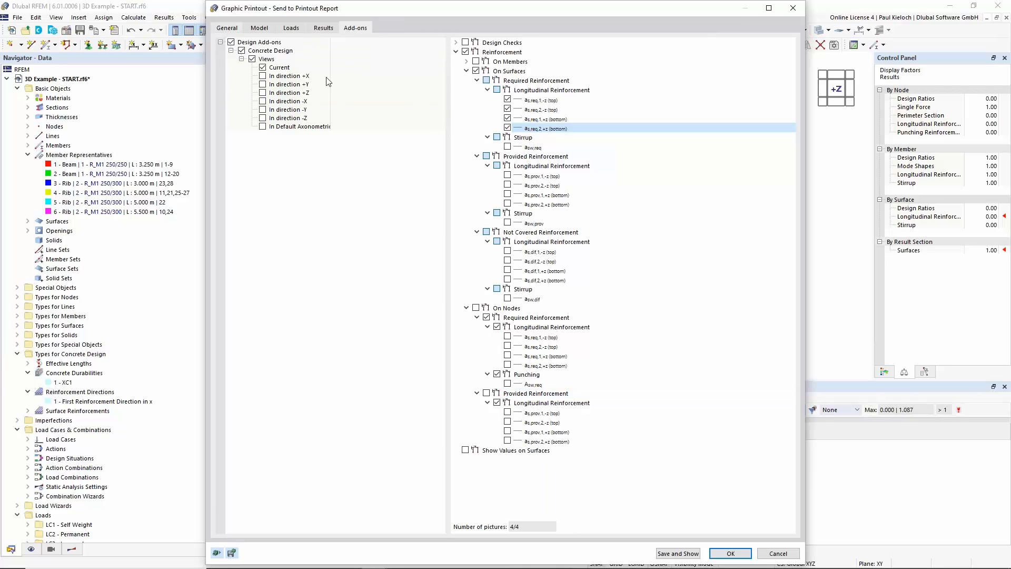
Save and show the graphics in the printout report, review the slab reinforcement pages, and close the report
click(227, 28)
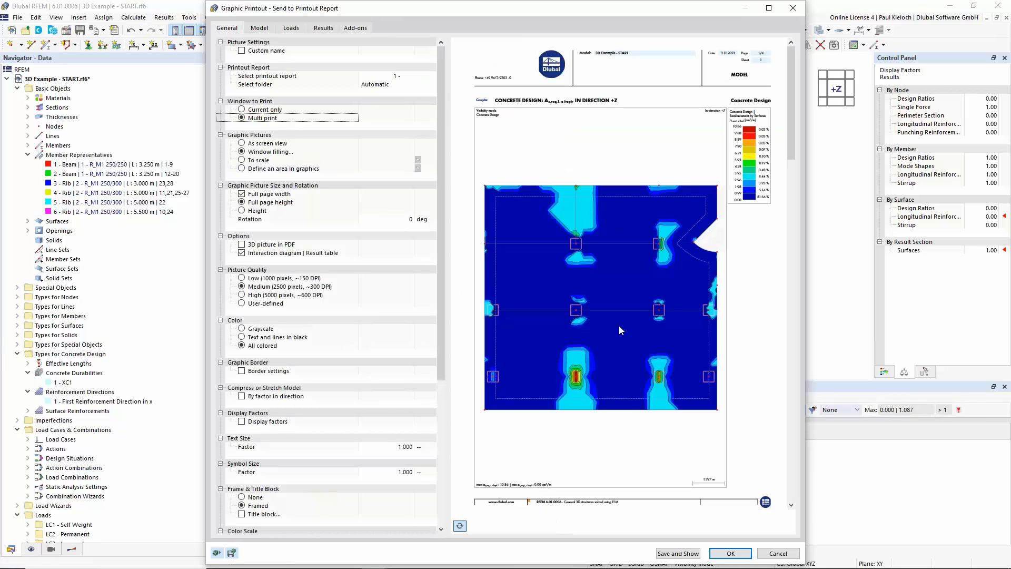
click(690, 557)
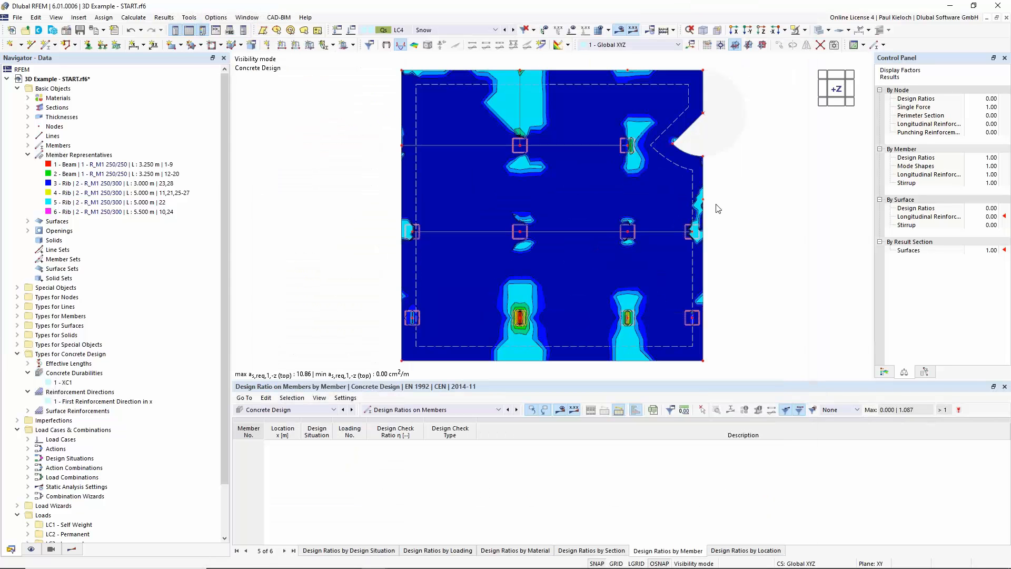
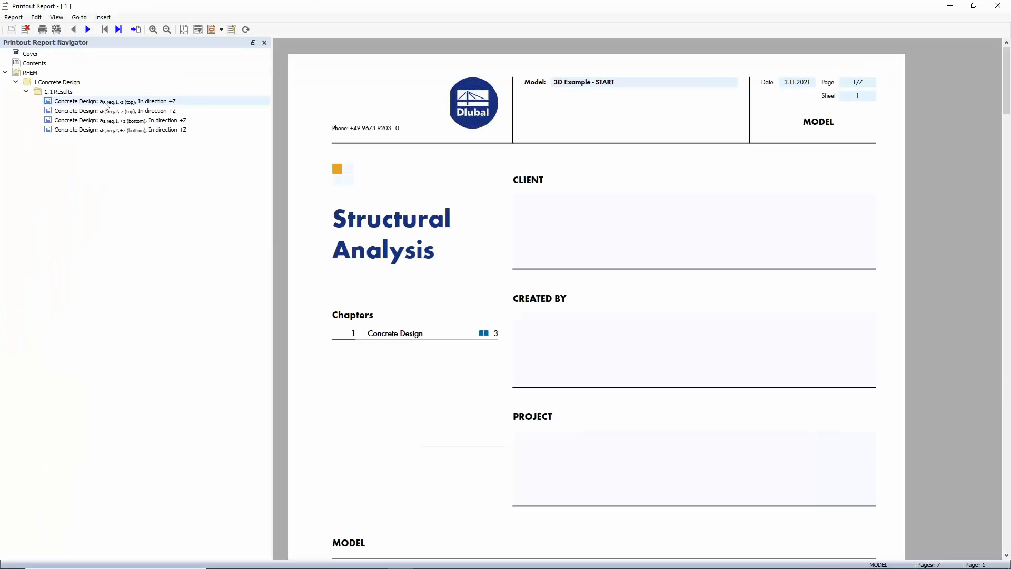
click(107, 106)
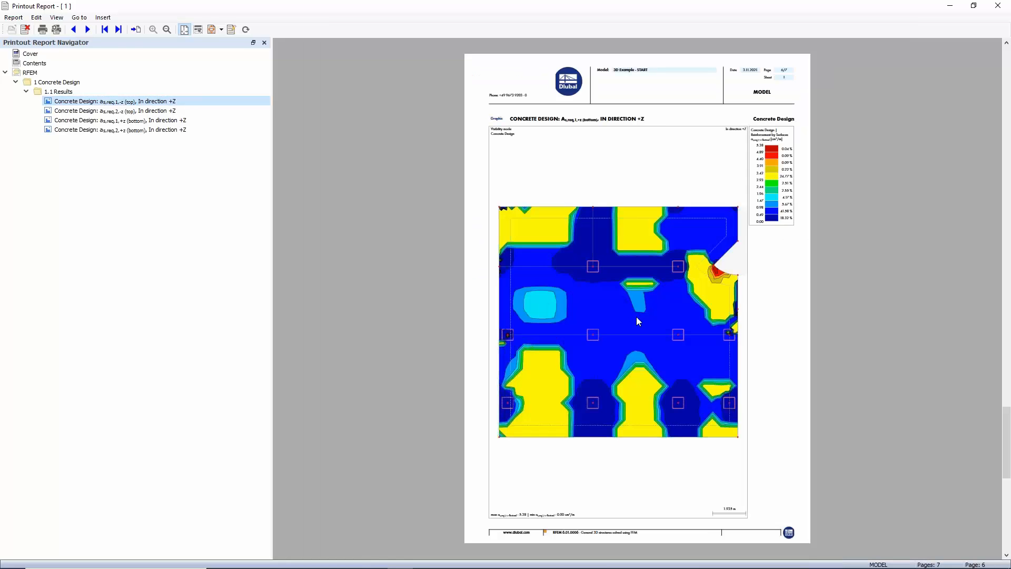
scroll(636, 317, up, 1)
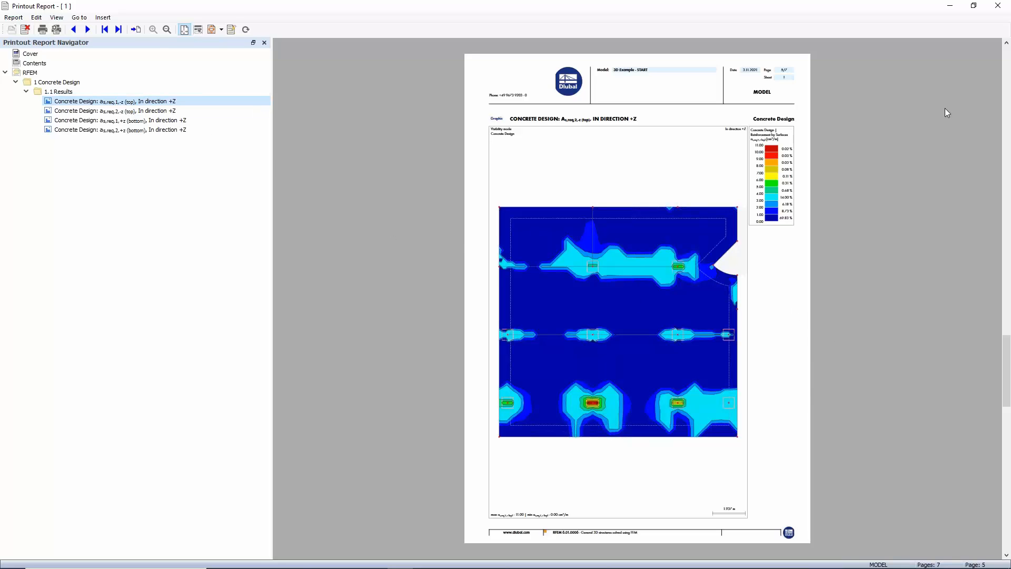
click(998, 5)
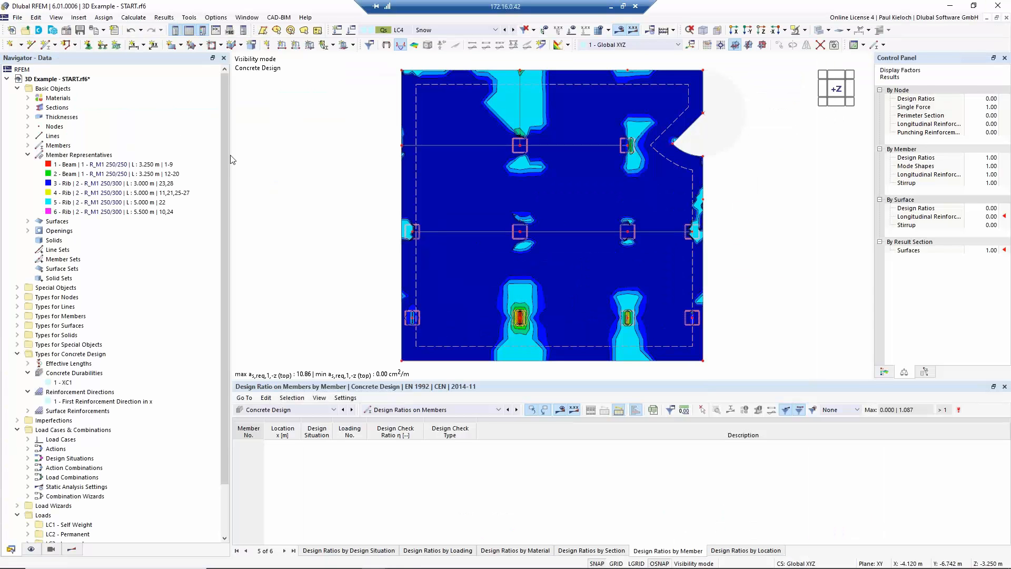
Cancel the visibility mode and isolate only the middle rib under the floor slab, member 22
ctrl+middle_drag(774, 247, 746, 142)
click(804, 31)
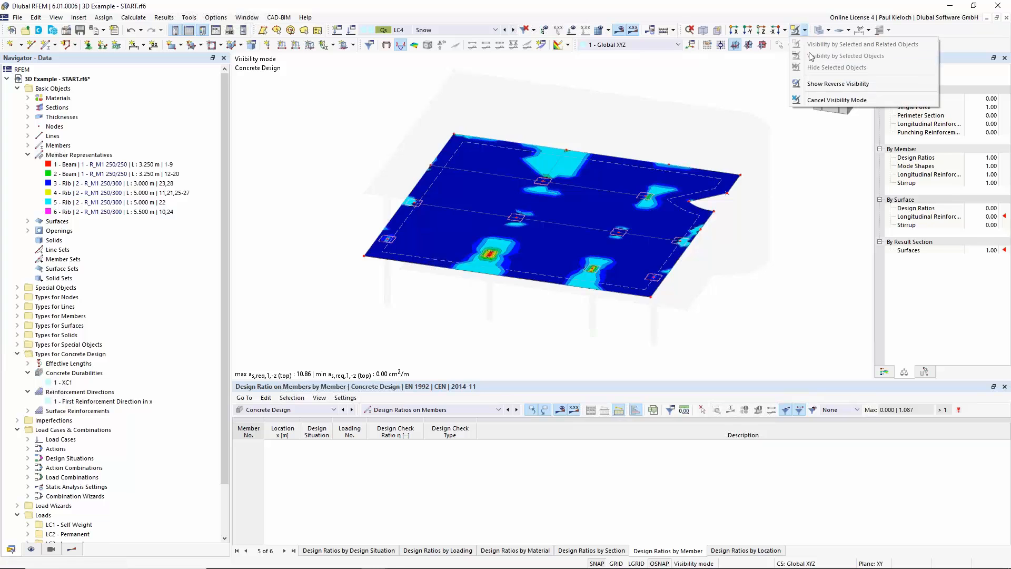
click(837, 100)
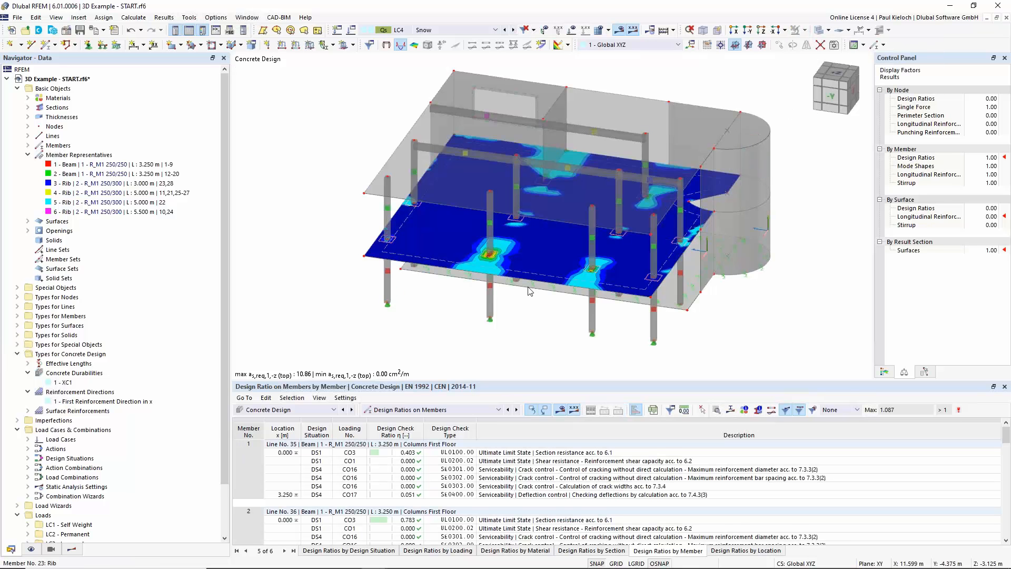
click(563, 229)
click(805, 31)
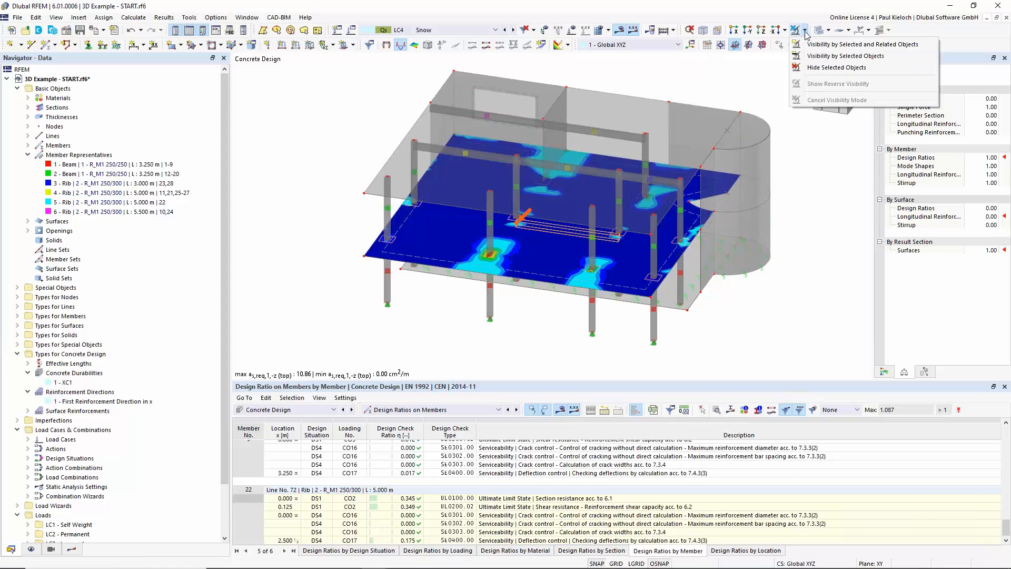
click(832, 56)
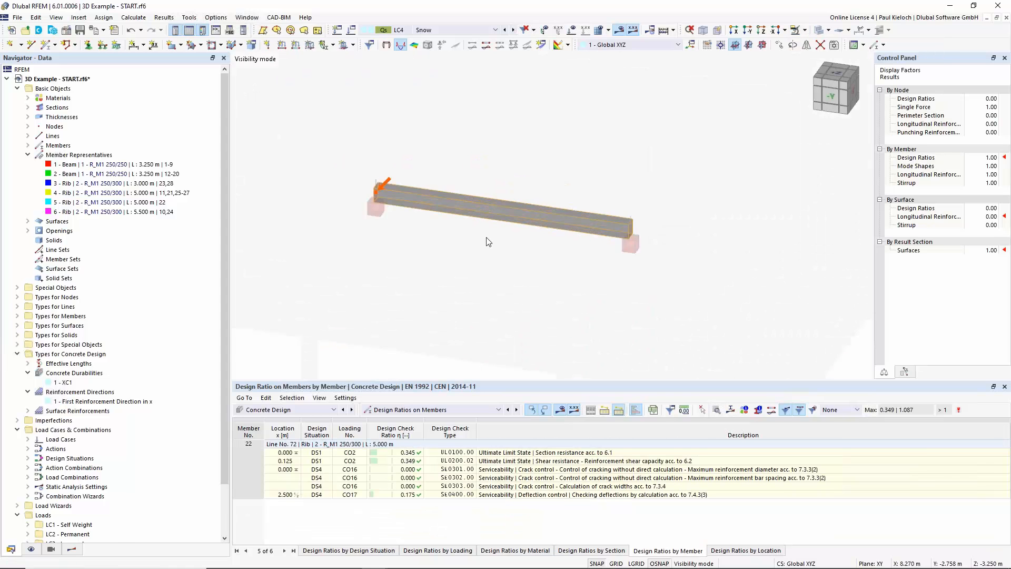
Display the isolated rib as a wireframe model and show the design checks on members instead of the reinforcement results
click(828, 30)
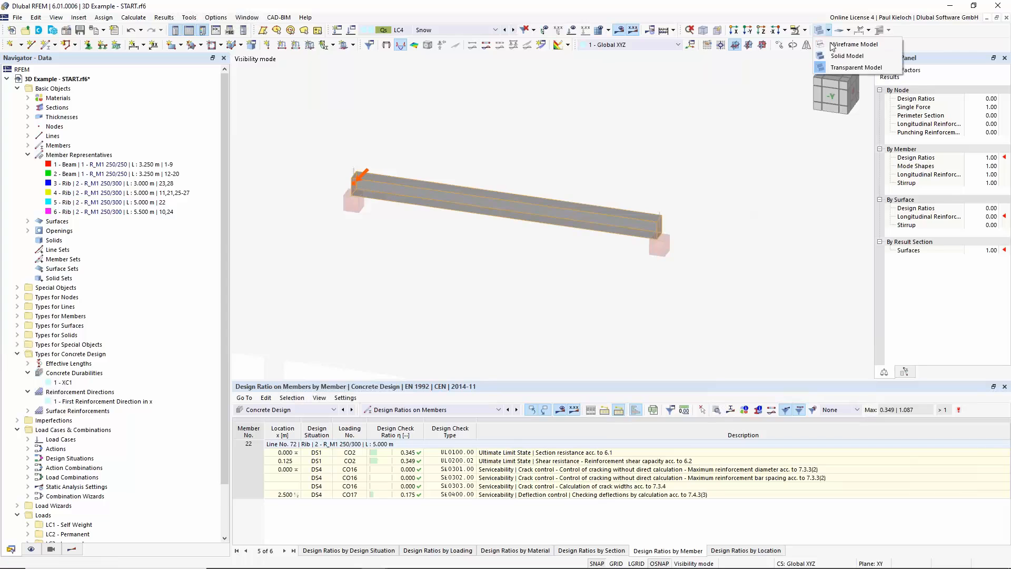
click(843, 45)
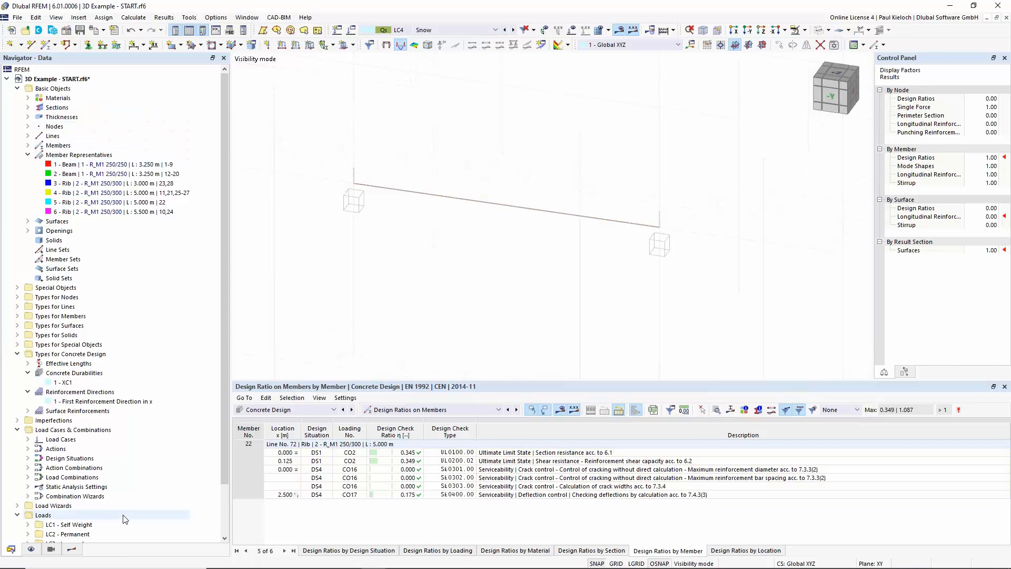
click(72, 549)
click(26, 97)
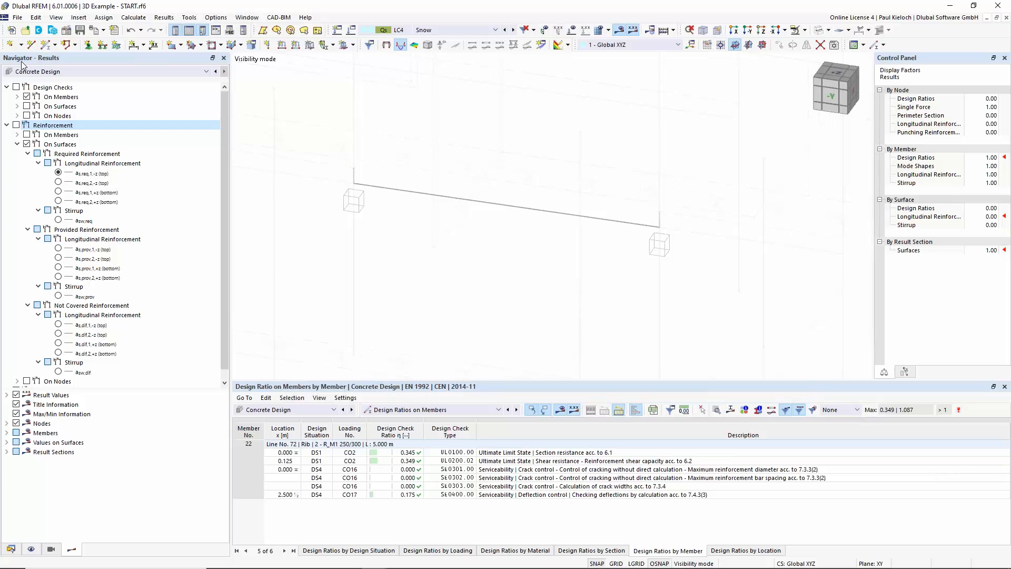
click(17, 87)
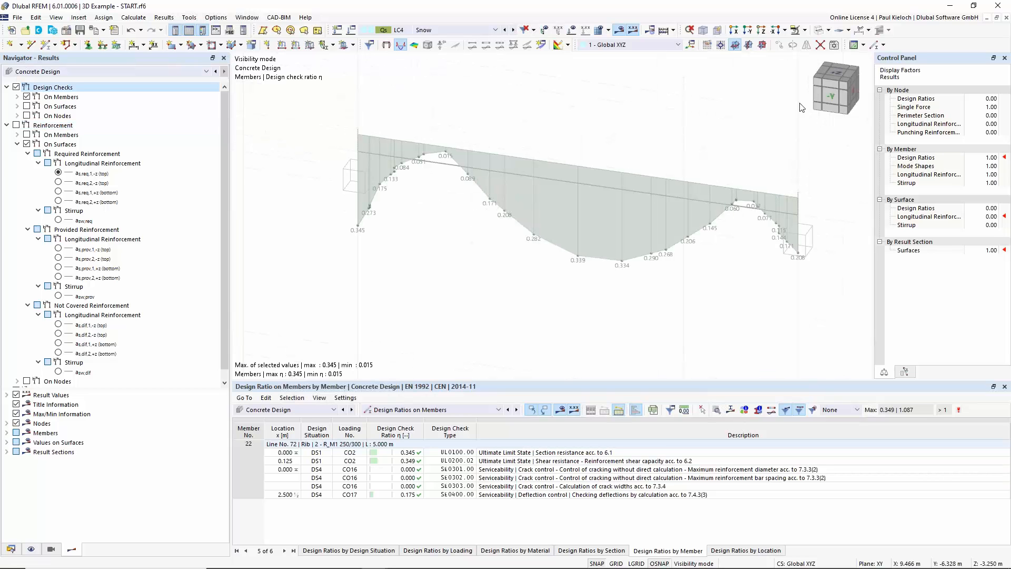
View the isolated rib in the -Y direction and turn off the display of hidden objects in the background
click(831, 96)
right_click(778, 326)
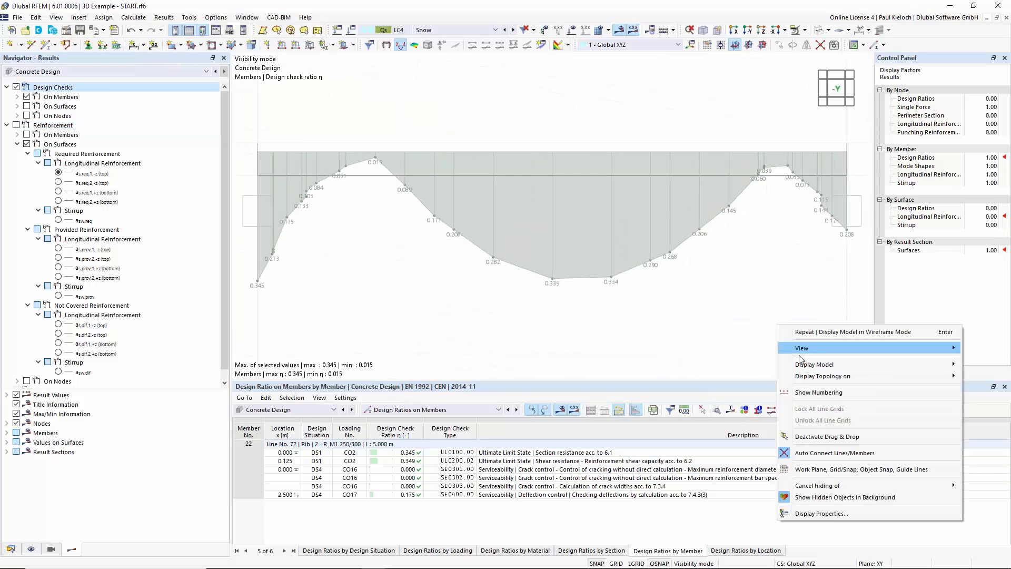
click(820, 496)
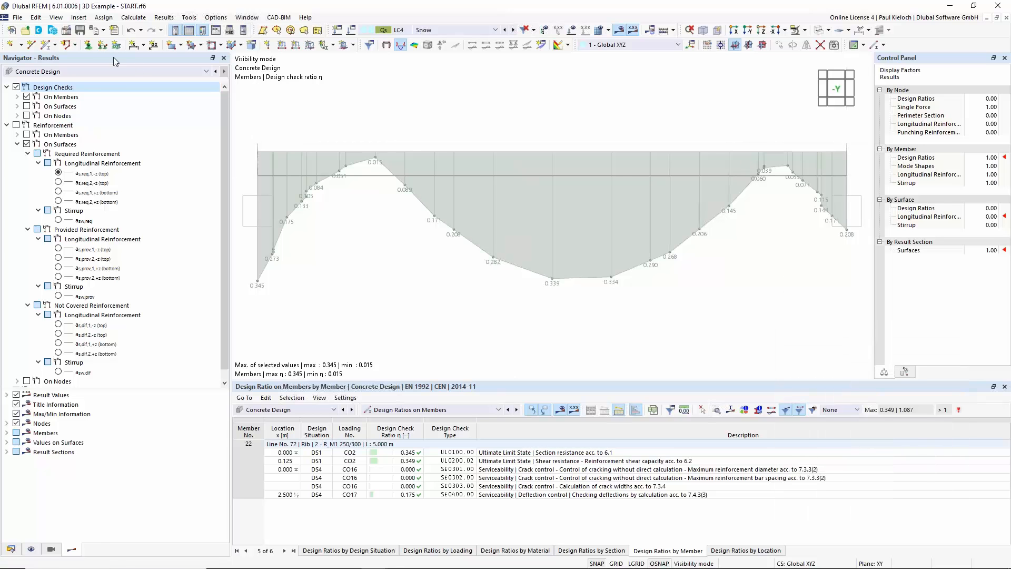
Send only the current rib view to the printout report with a 50 % height ratio, and show its page in the report
click(95, 32)
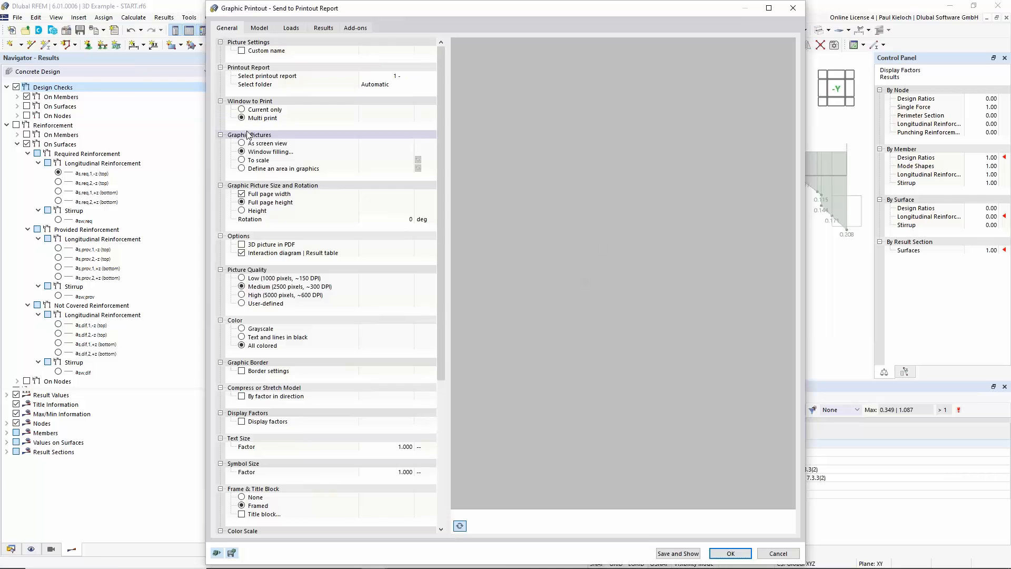
click(245, 112)
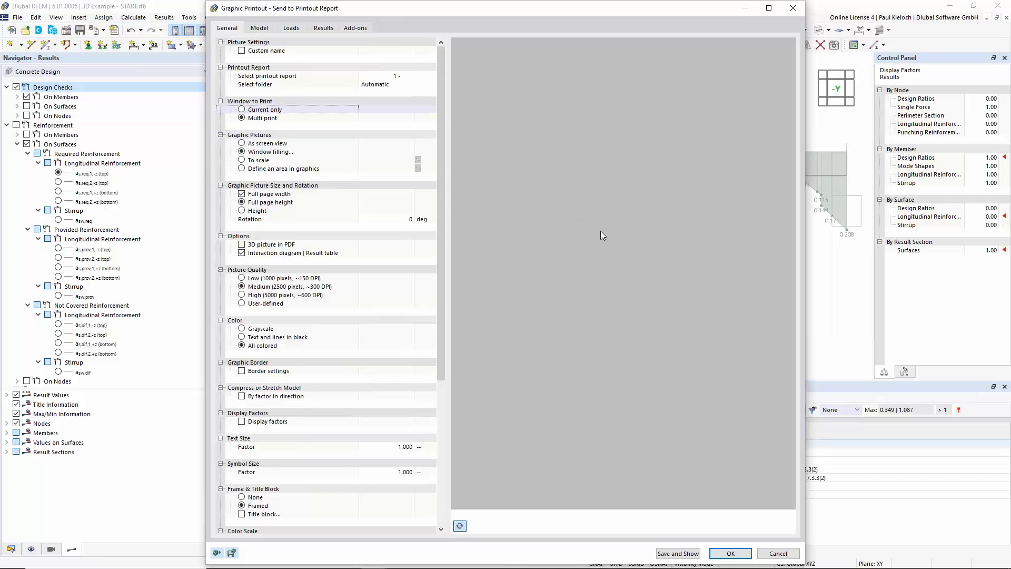
click(274, 111)
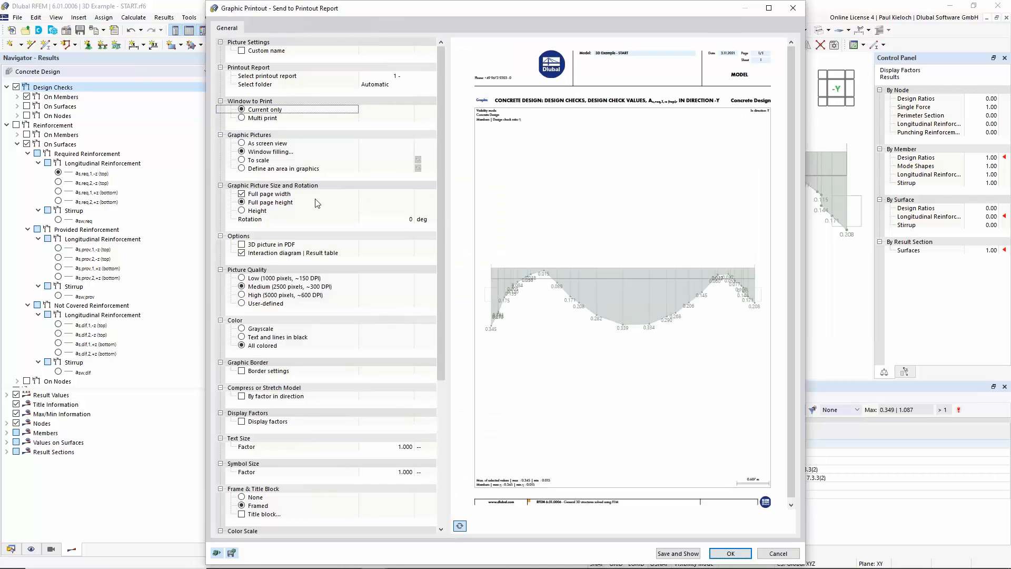
click(241, 211)
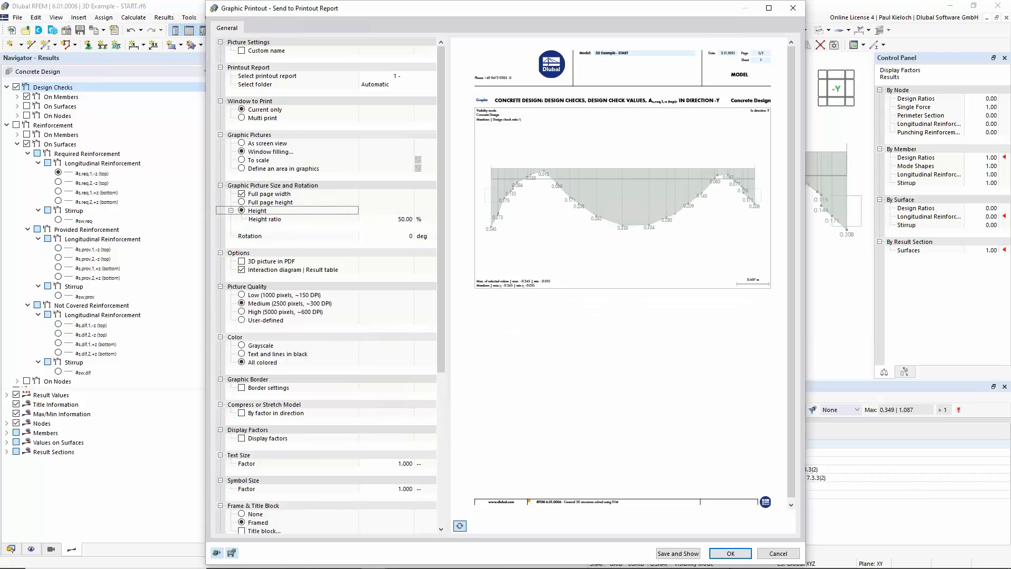
click(685, 553)
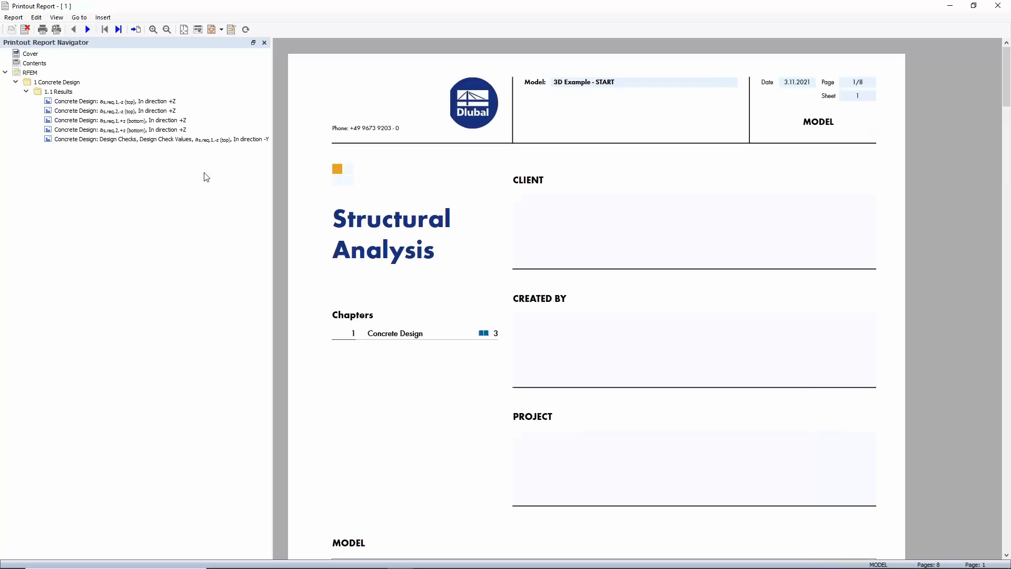
click(195, 140)
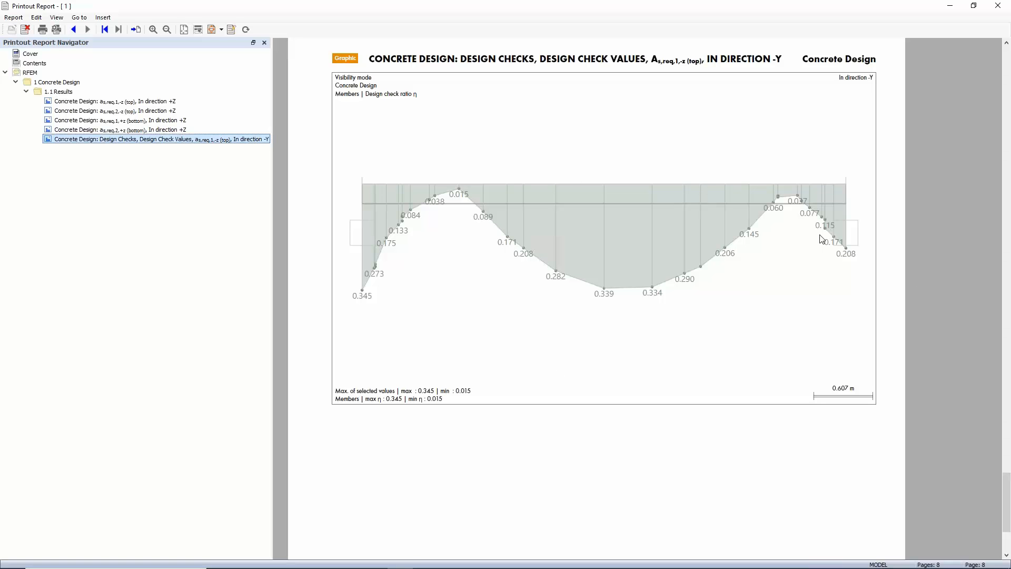
Create two child folders named Surfaces and Beams under the report's Results chapter
right_click(78, 93)
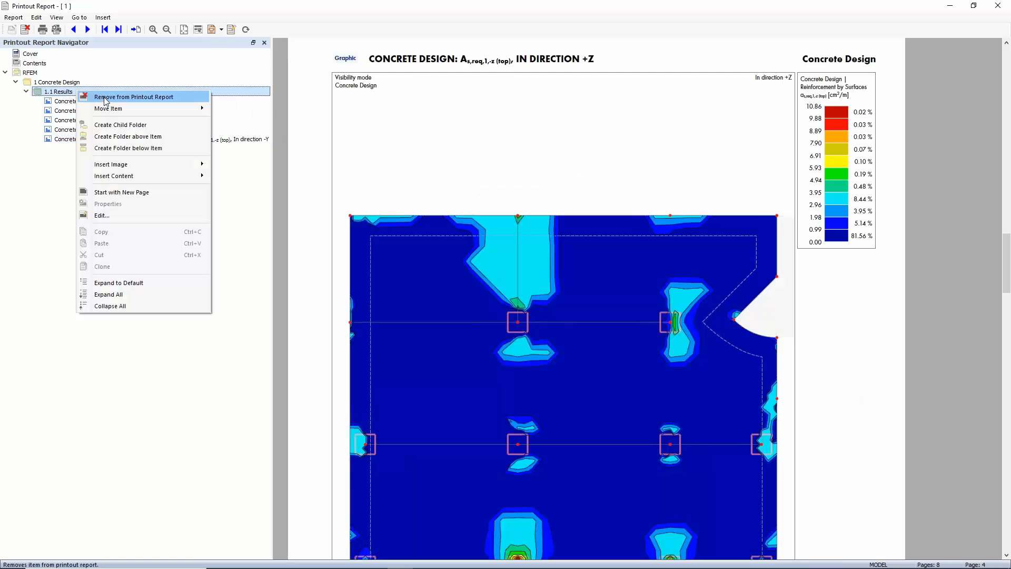
click(158, 128)
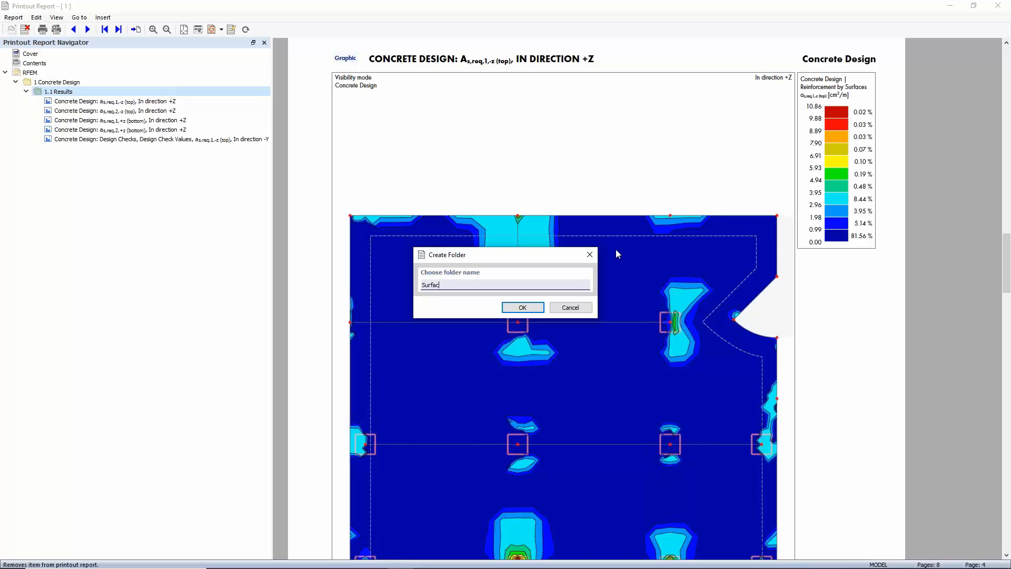
click(535, 308)
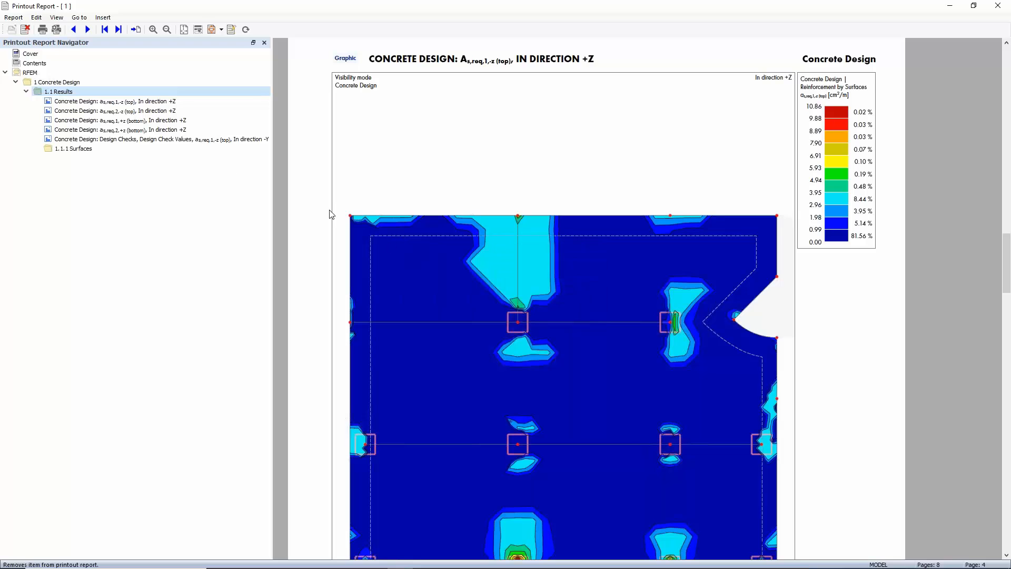
right_click(77, 92)
click(112, 129)
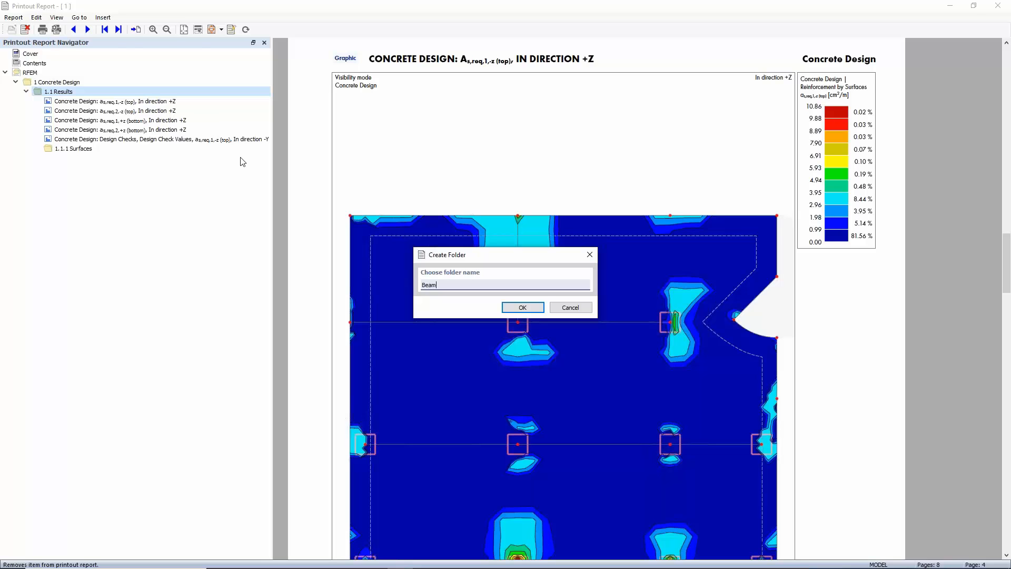
click(522, 308)
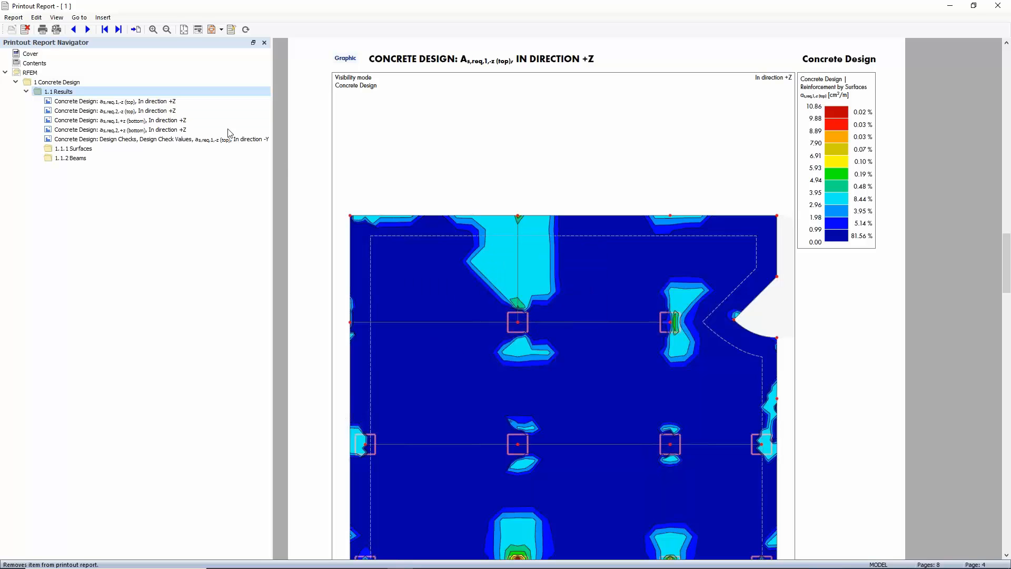
Move the four required surface reinforcement graphics, as,req,1 and as,req,2 for top and bottom, into the Surfaces folder
click(81, 150)
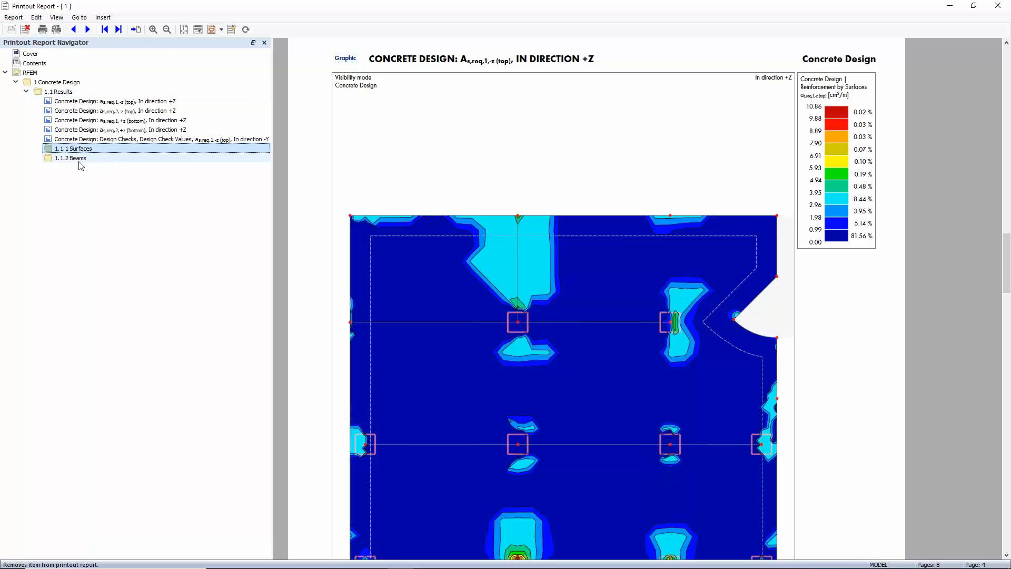
click(84, 139)
click(90, 129)
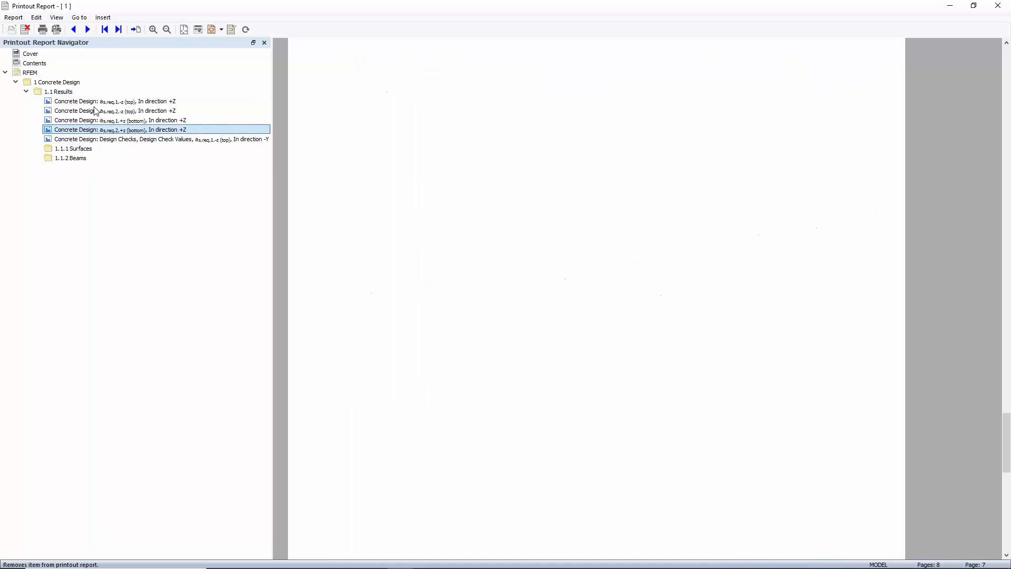
shift+click(101, 101)
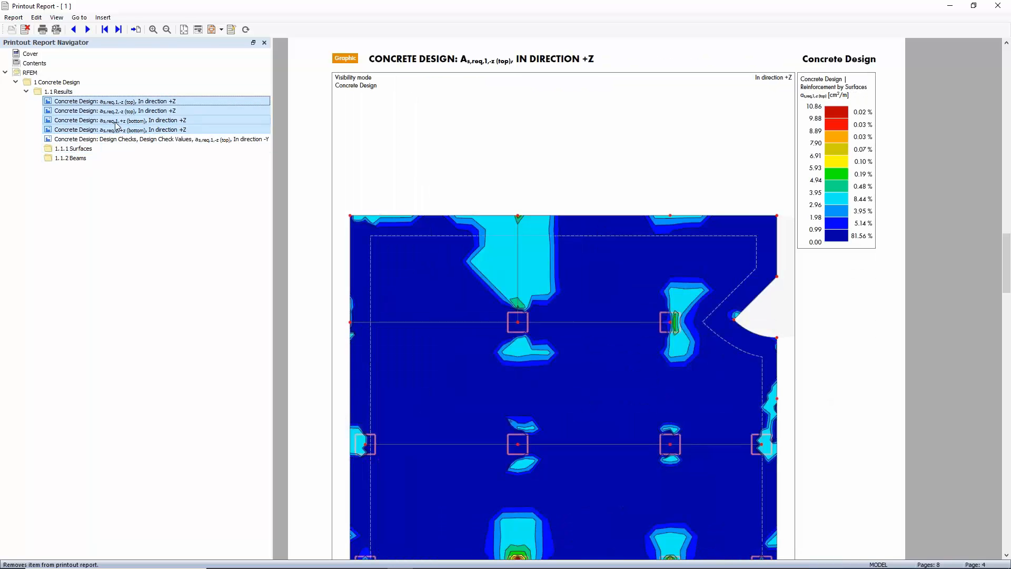
drag(110, 104, 90, 153)
Move the rib's design check graphic into the Beams folder and close the printout report
click(81, 101)
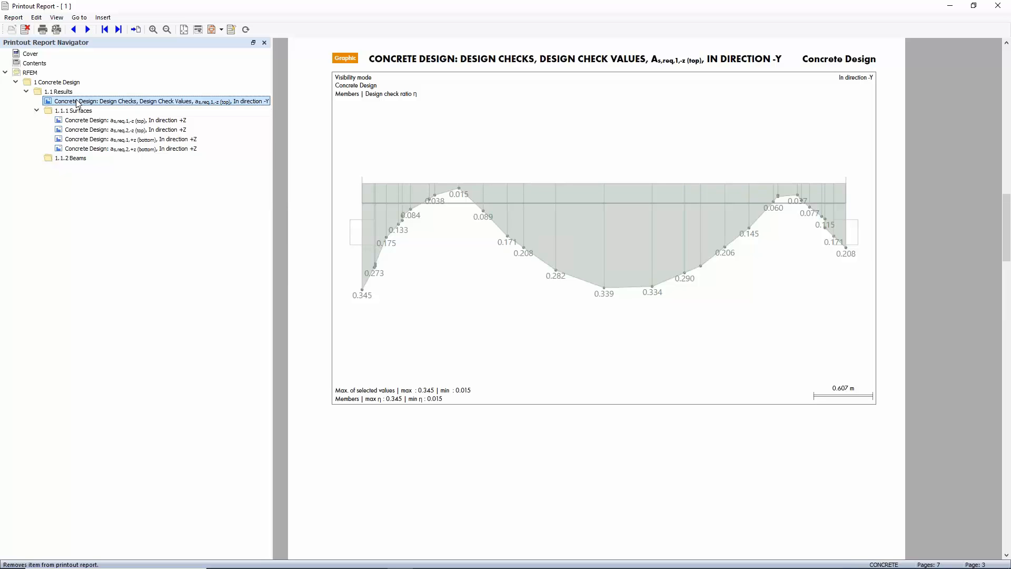
drag(78, 103, 90, 158)
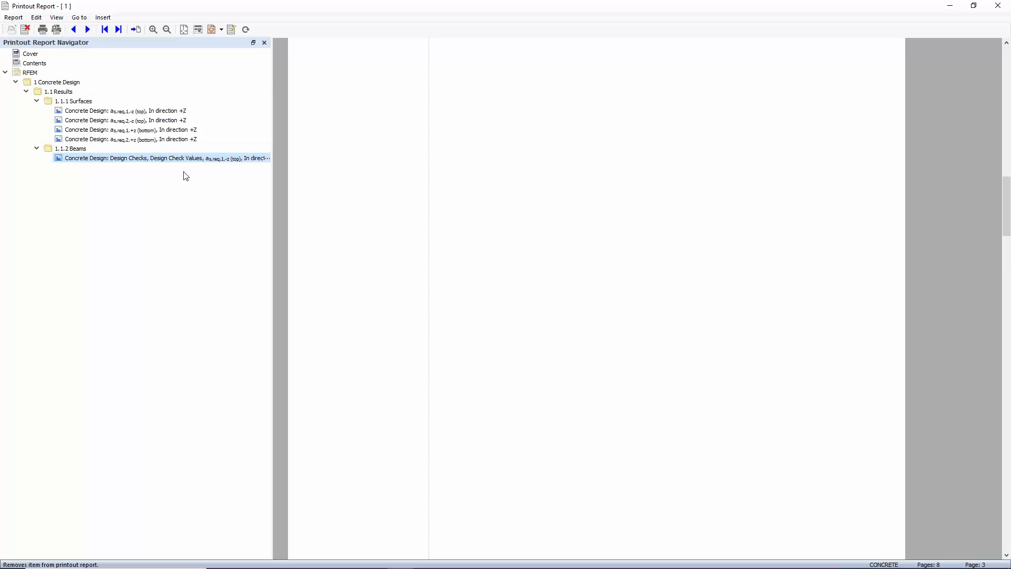
click(998, 6)
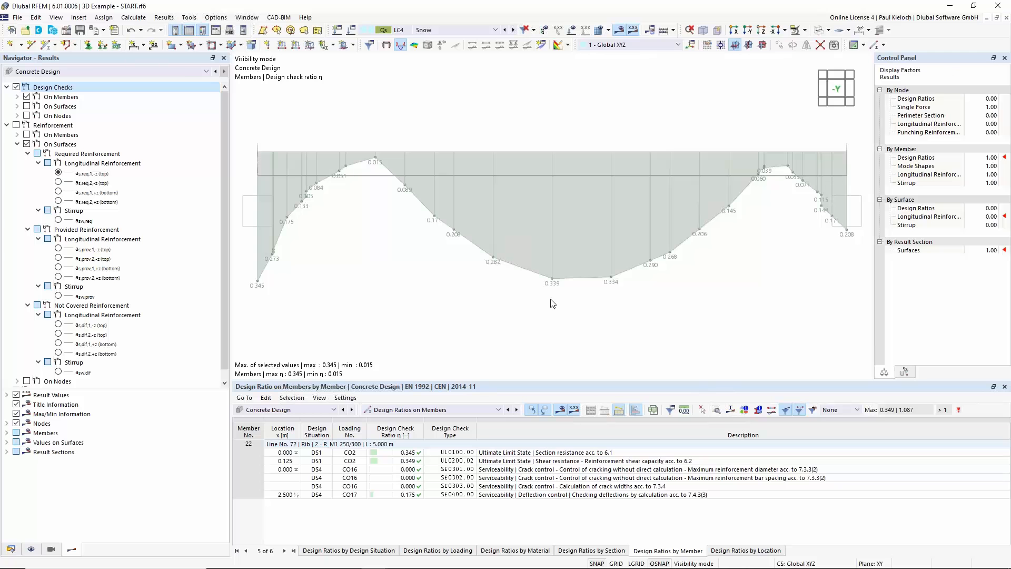
Cancel the visibility mode and show the complete building model in an axonometric view
scroll(661, 147, down, 1)
click(807, 30)
click(837, 100)
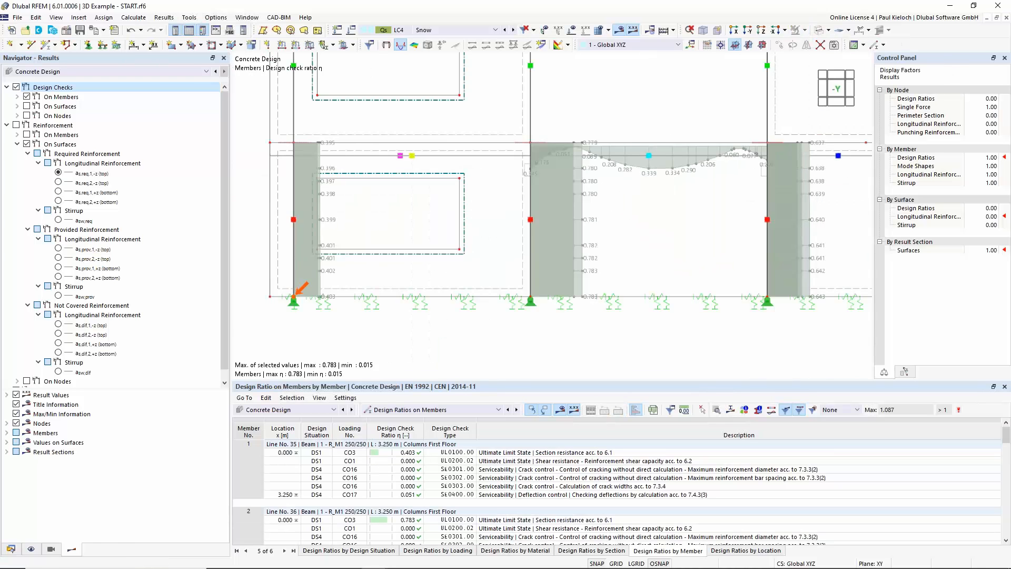
scroll(721, 148, down, 2)
ctrl+middle_drag(671, 239, 599, 184)
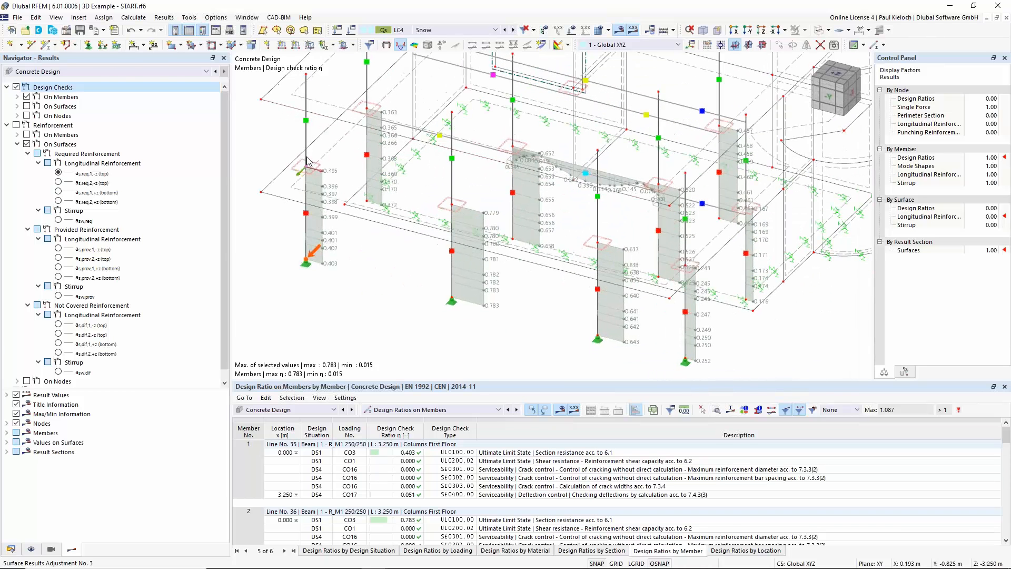
Display the UL0400 design checks on nodes instead of the member design checks, with the color scale in the control panel
click(27, 97)
click(26, 115)
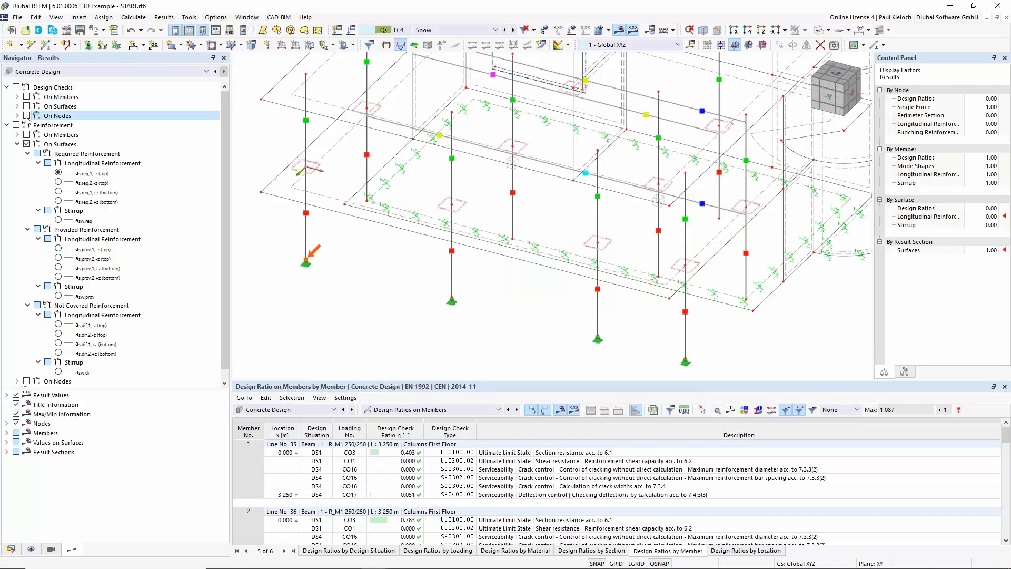
click(18, 116)
click(37, 125)
mouse_move(586, 257)
ctrl+middle_down()
mouse_move(612, 265)
mouse_move(590, 267)
ctrl+middle_up()
click(885, 372)
ctrl+middle_drag(806, 282, 754, 276)
scroll(743, 291, up, 1)
Prepare a graphic printout of the nodal design checks at full page height, rotated by 90 degrees
click(94, 30)
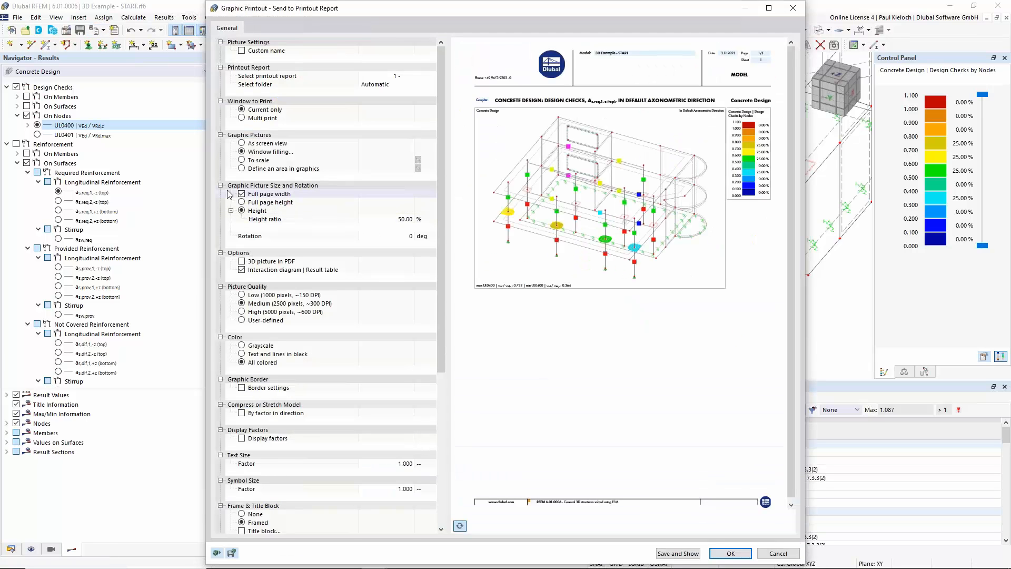
click(242, 203)
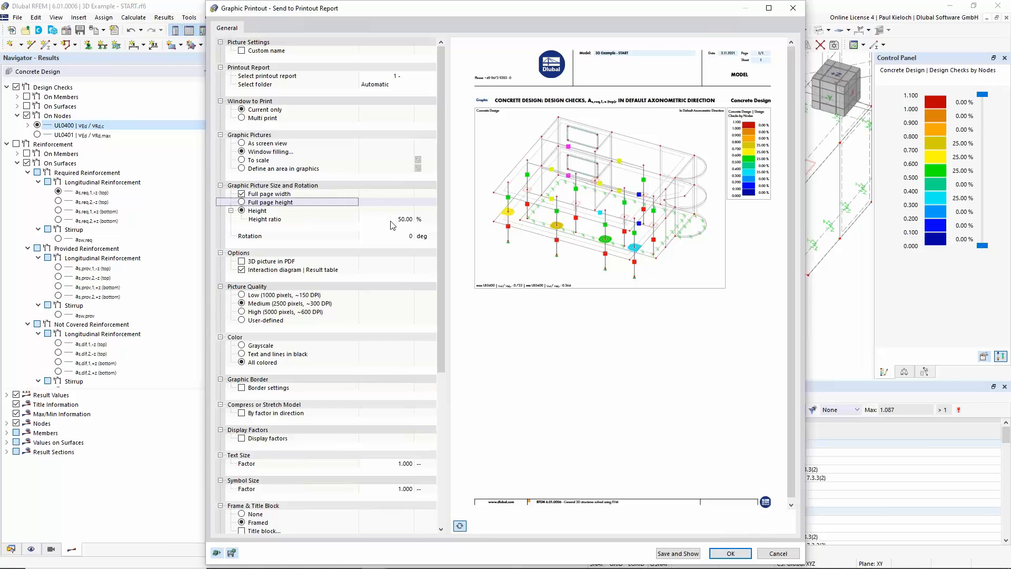
click(391, 220)
click(391, 222)
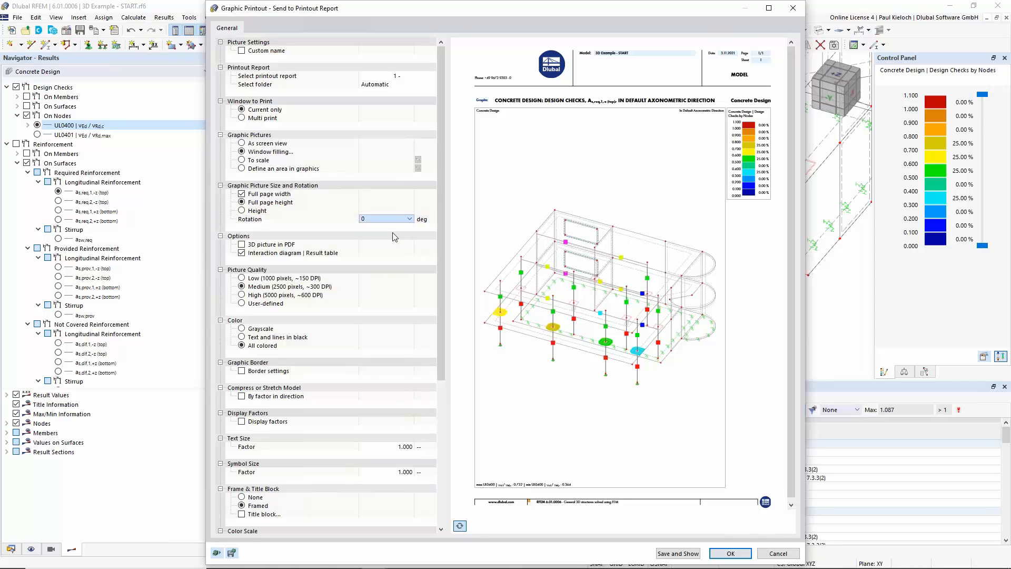
click(393, 233)
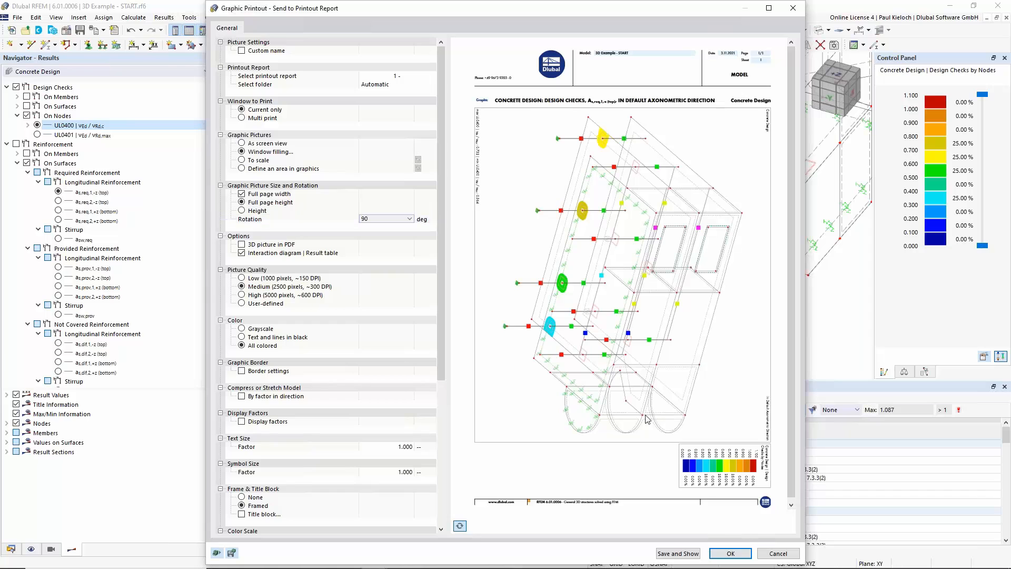
click(393, 220)
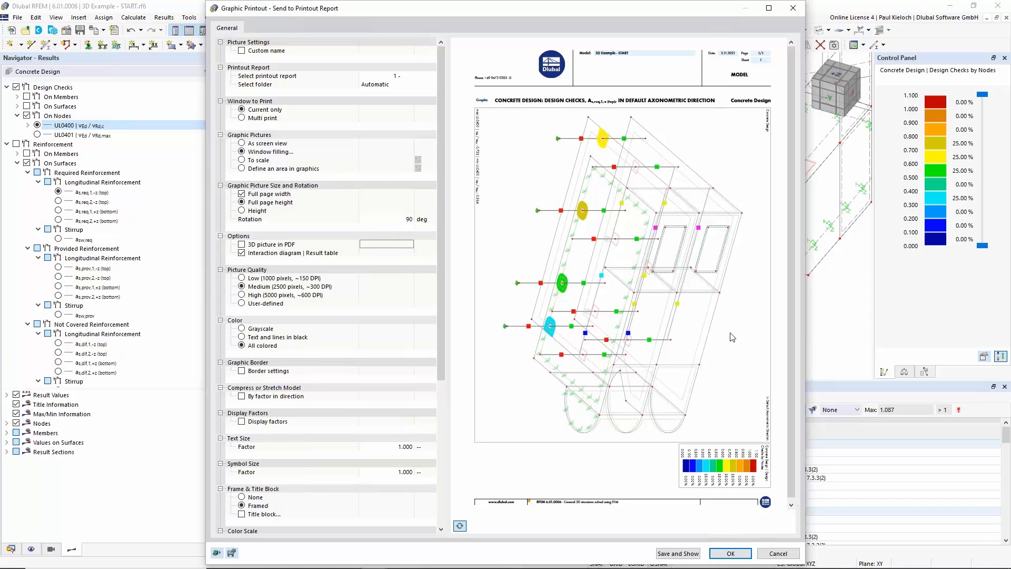
click(429, 220)
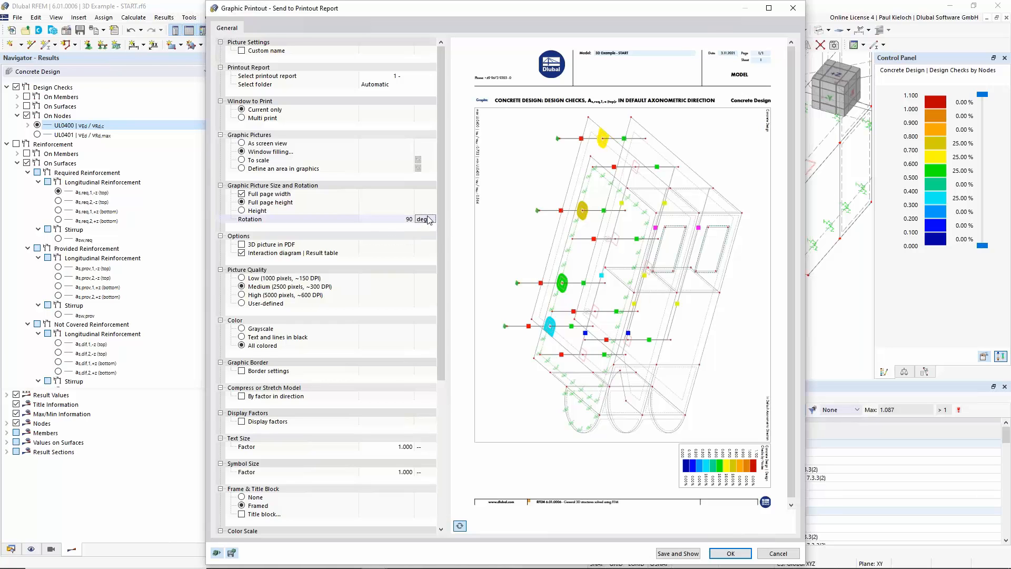
Set the picture rotation to 270 degrees, then save and show the nodal design check graphic in the printout report
click(405, 218)
click(409, 220)
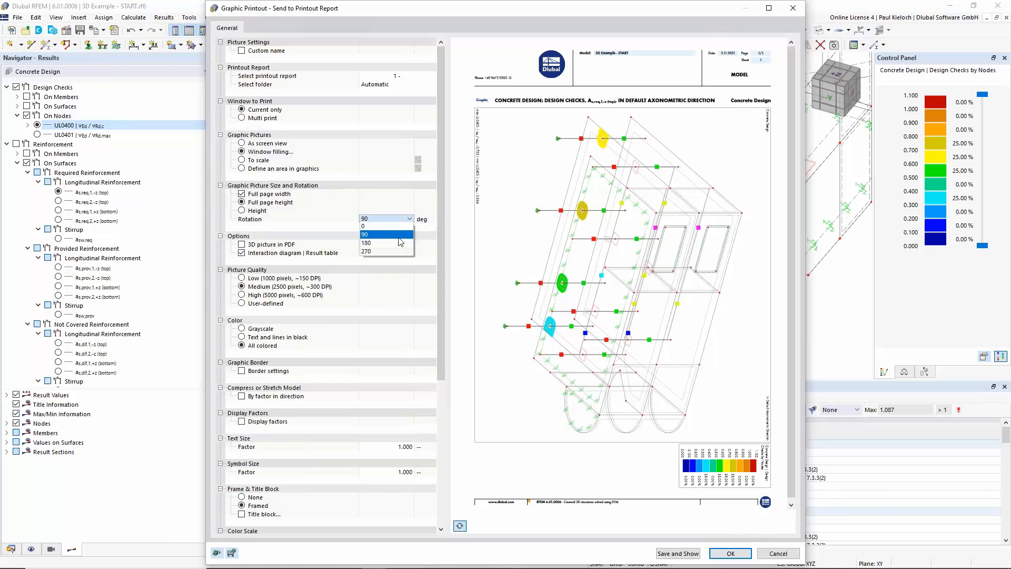
click(368, 251)
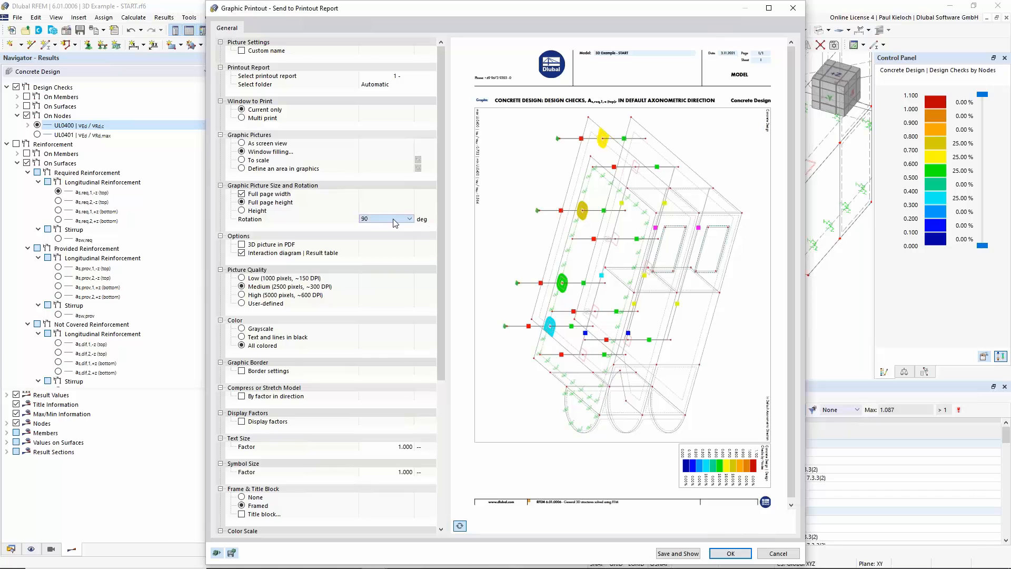
click(427, 221)
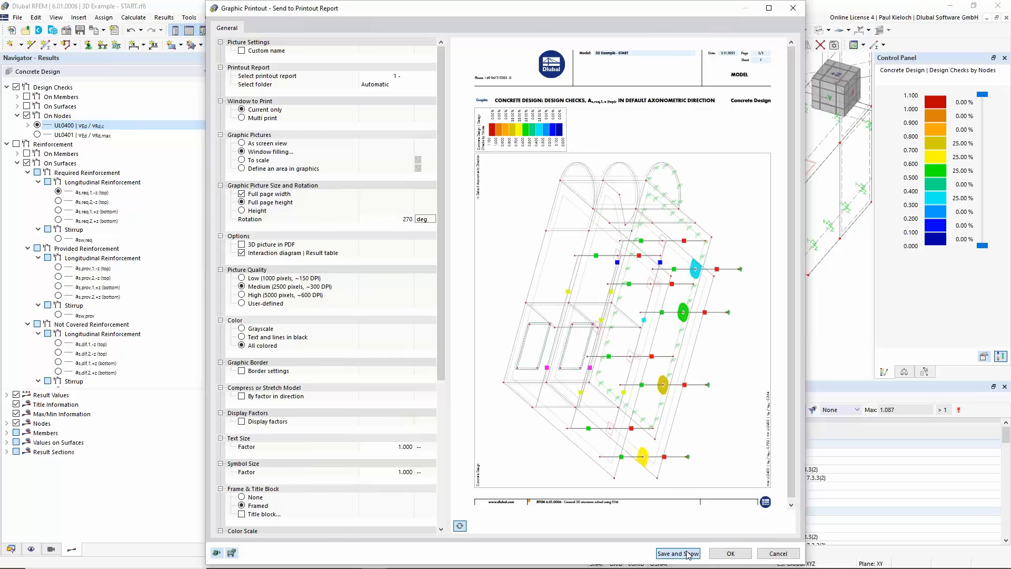
click(679, 554)
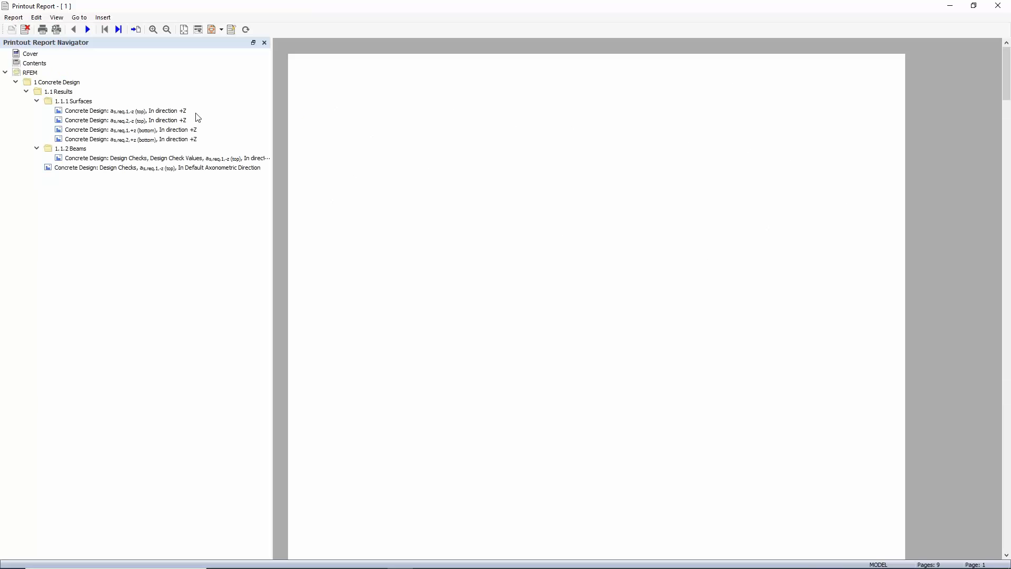
Open the report page with the axonometric nodal design check graphic and fit the whole page in view
click(111, 158)
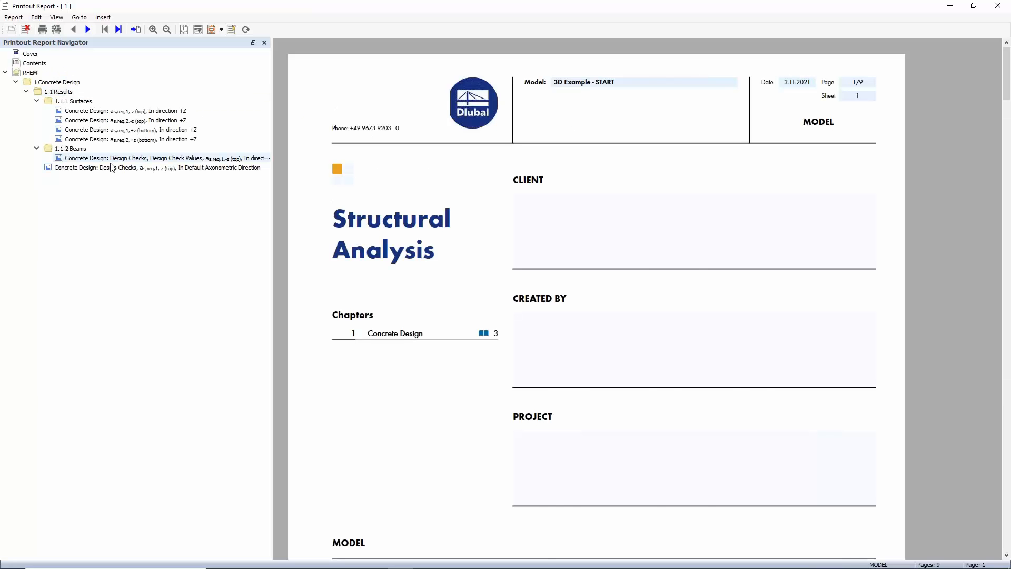
click(111, 167)
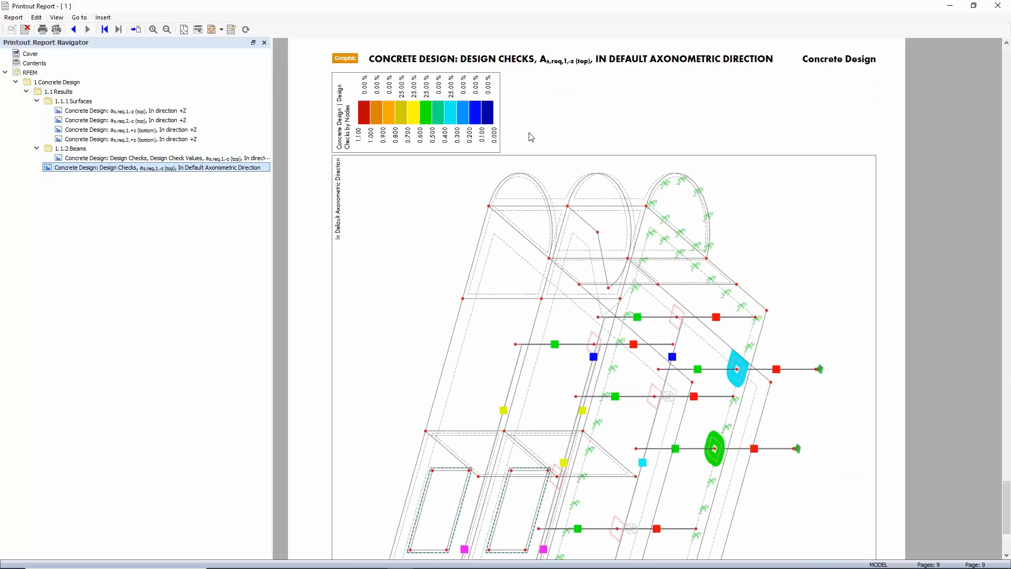
click(219, 30)
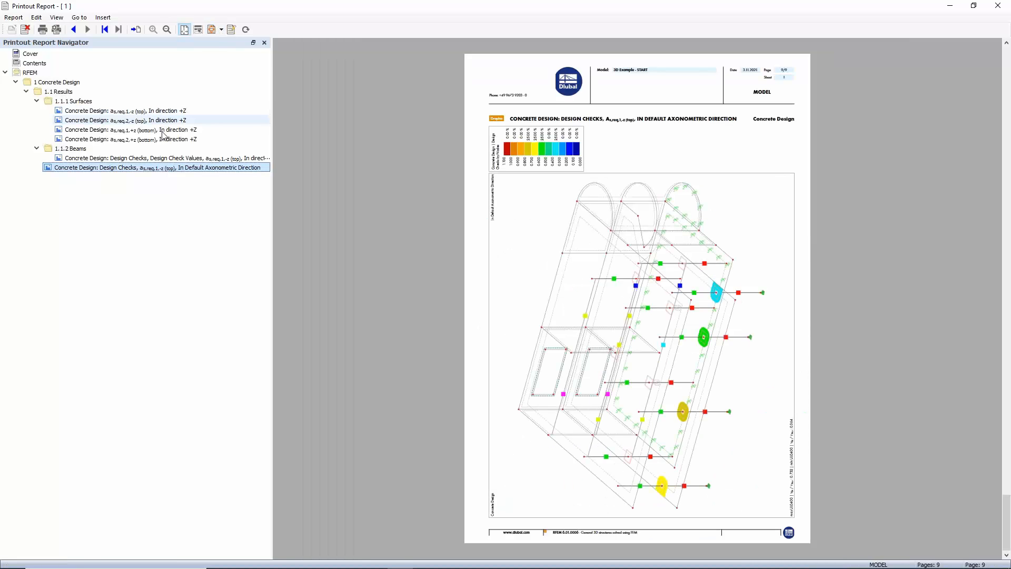
Review the report page with the beam design check values, and return to the axonometric nodal design check graphic
click(158, 158)
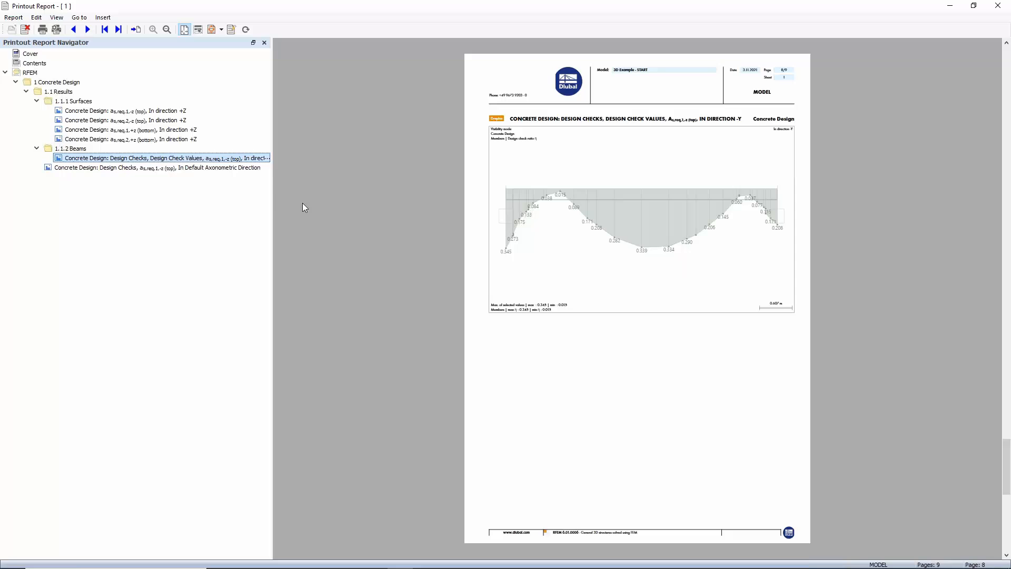
click(230, 168)
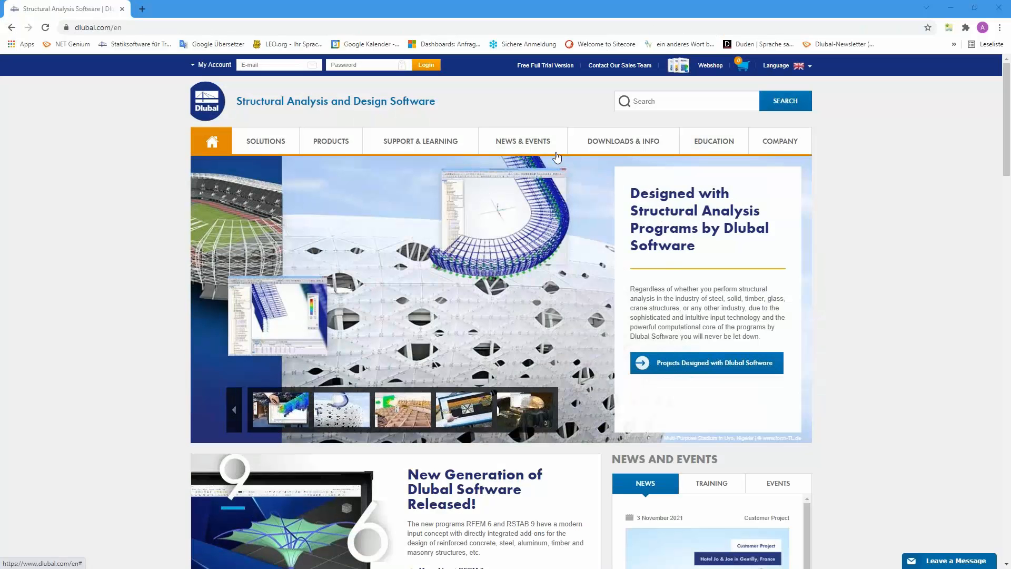
Switch to the Dlubal website in Chrome and open the webinar page "Model and Design Reinforced Concrete Structures in RFEM 6 and RSTAB 9"
mouse_move(520, 141)
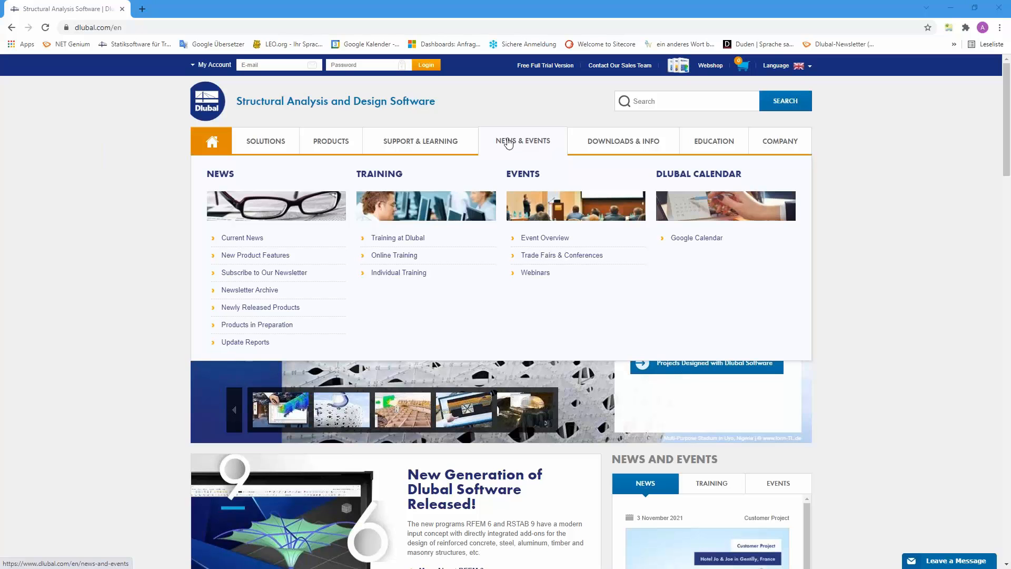
click(533, 272)
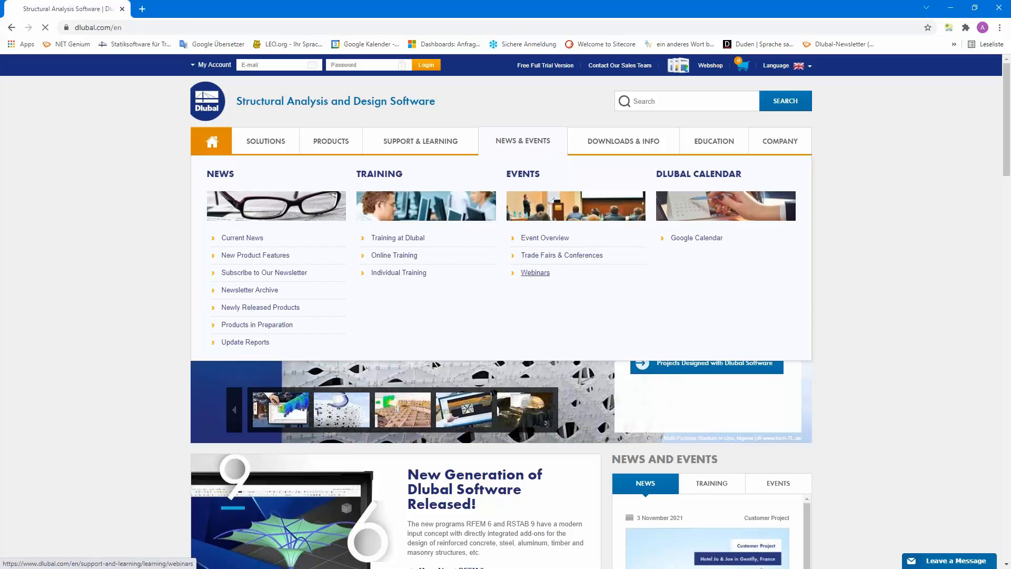
scroll(533, 273, down, 3)
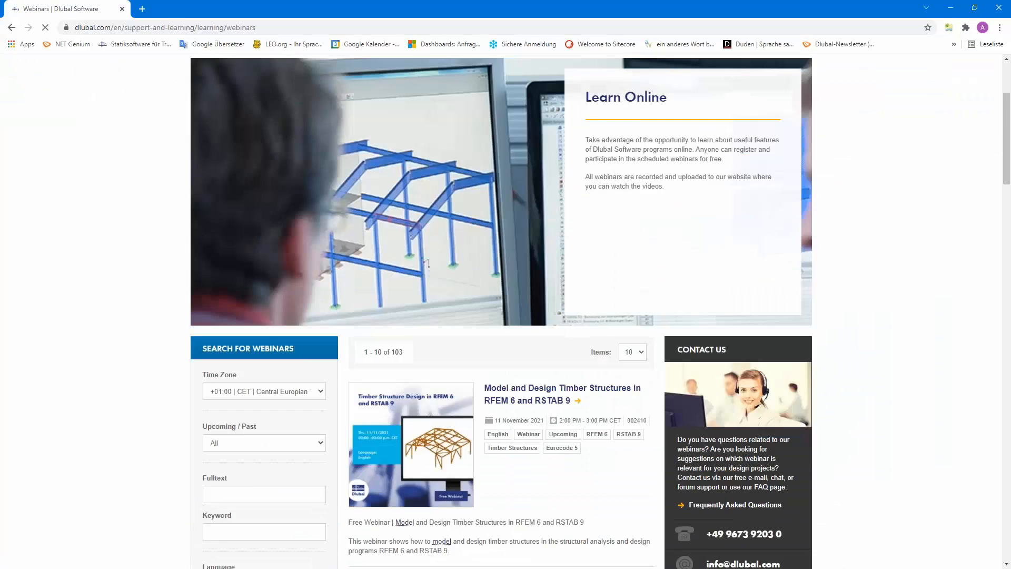
scroll(519, 340, down, 5)
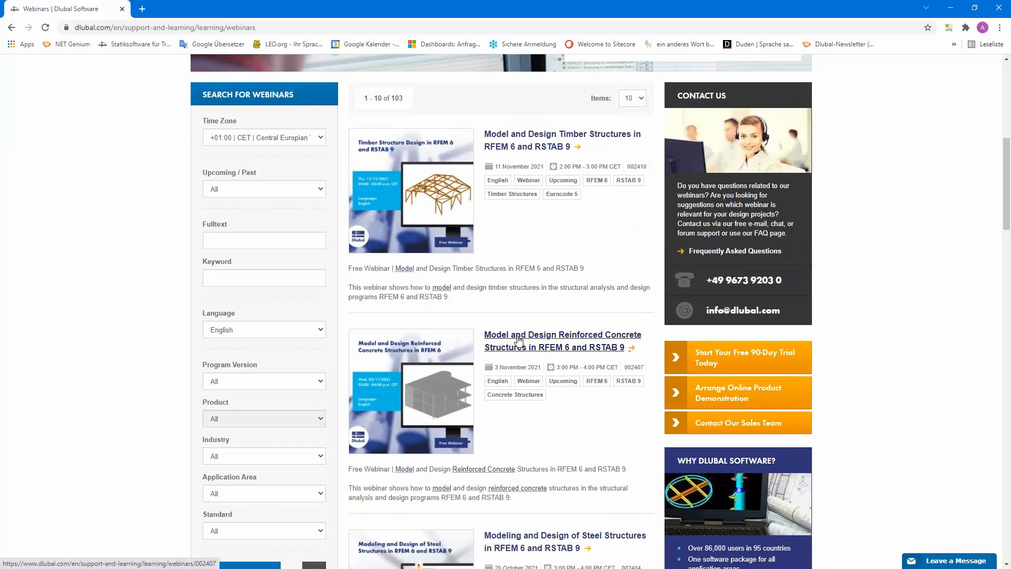
click(519, 340)
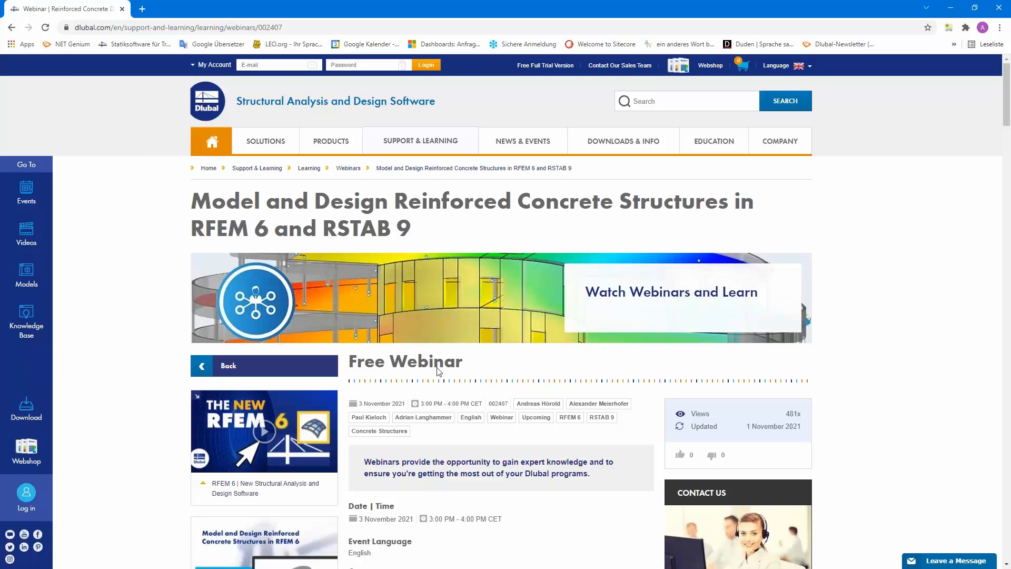
Look through the webinar page's content, speakers, links and Models to Download section, previewing the Concrete building model, and return to the content description
scroll(508, 393, down, 5)
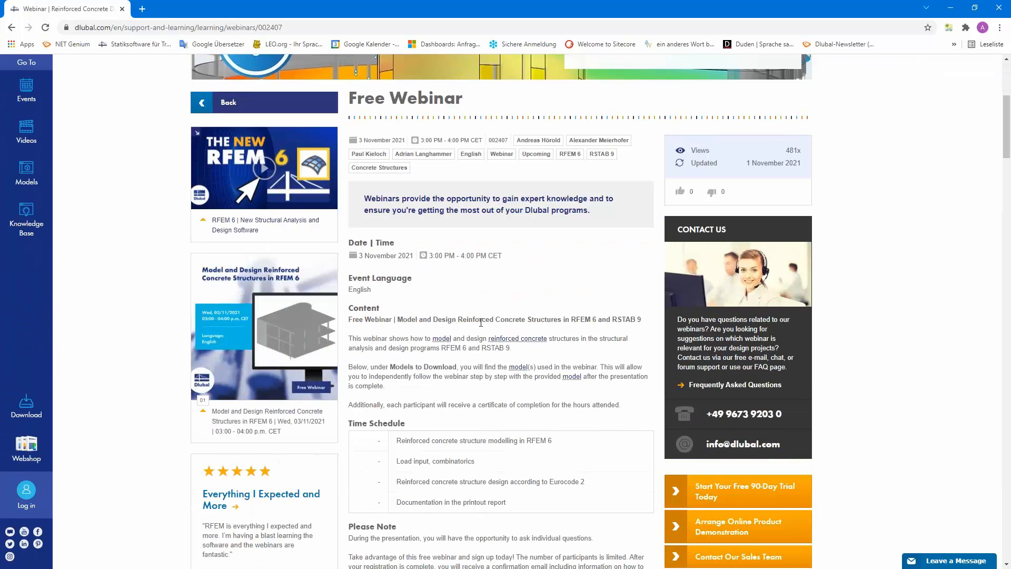
scroll(445, 328, down, 7)
scroll(500, 316, down, 4)
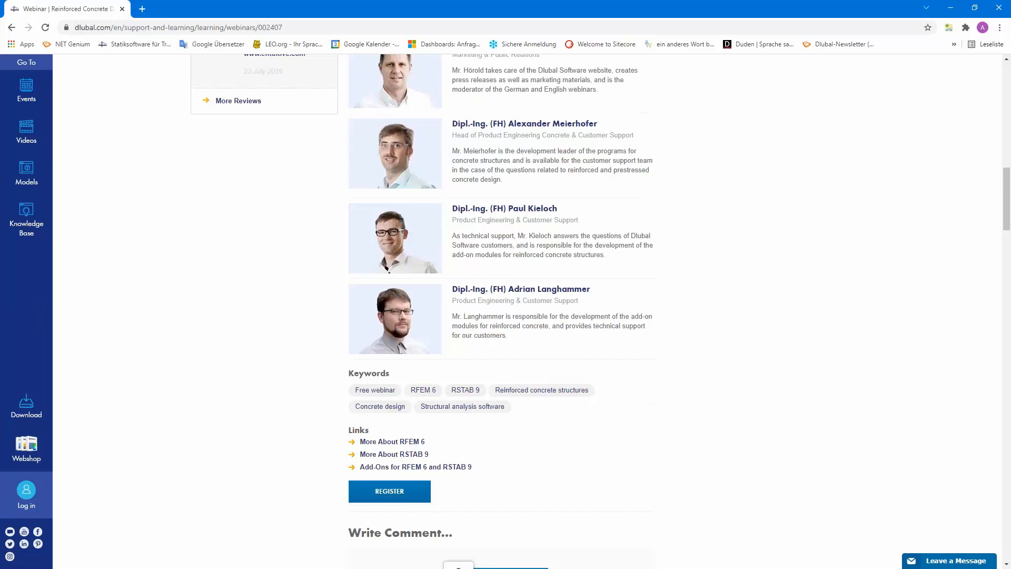
scroll(506, 316, down, 16)
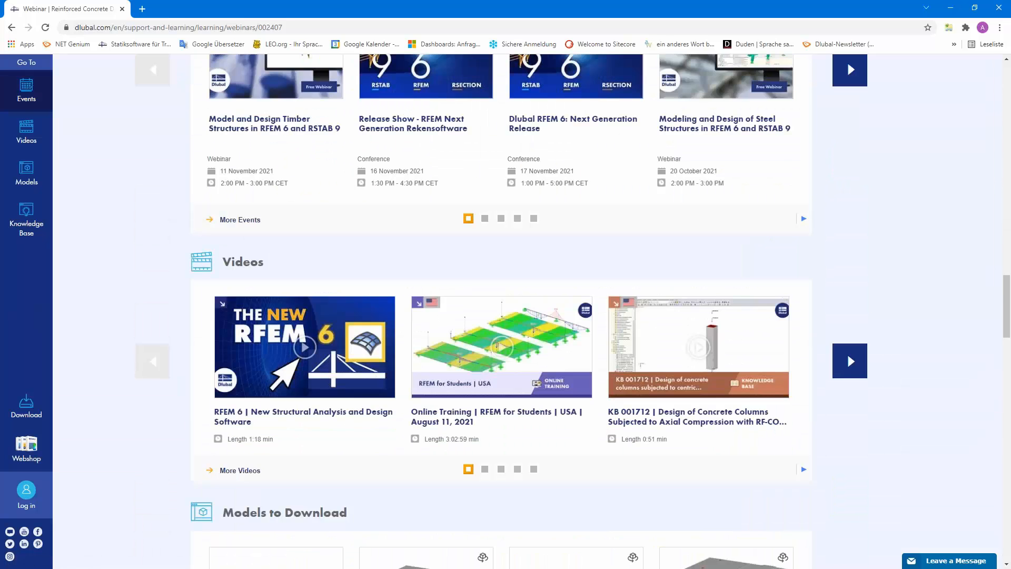
scroll(371, 368, down, 3)
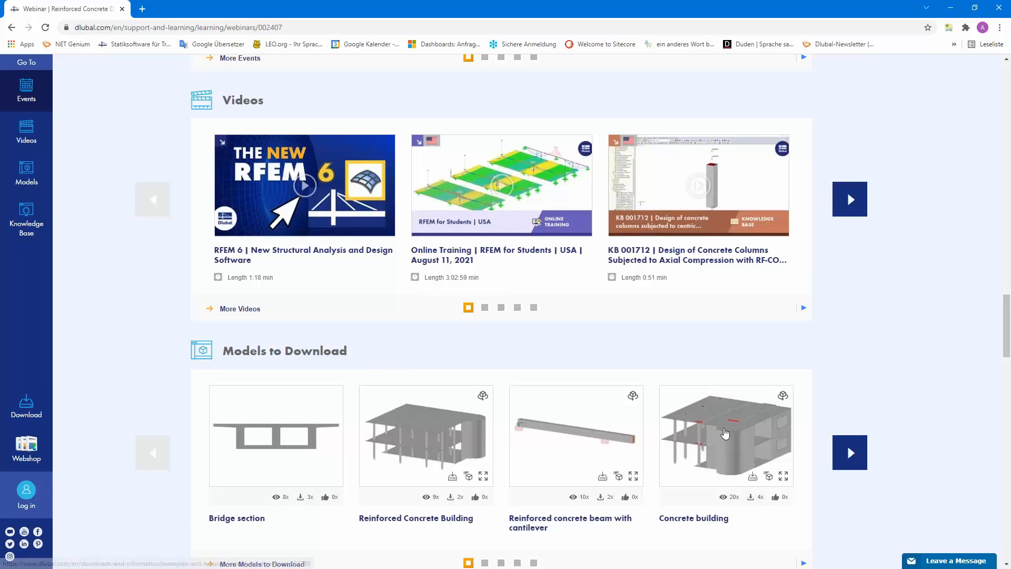
mouse_move(730, 430)
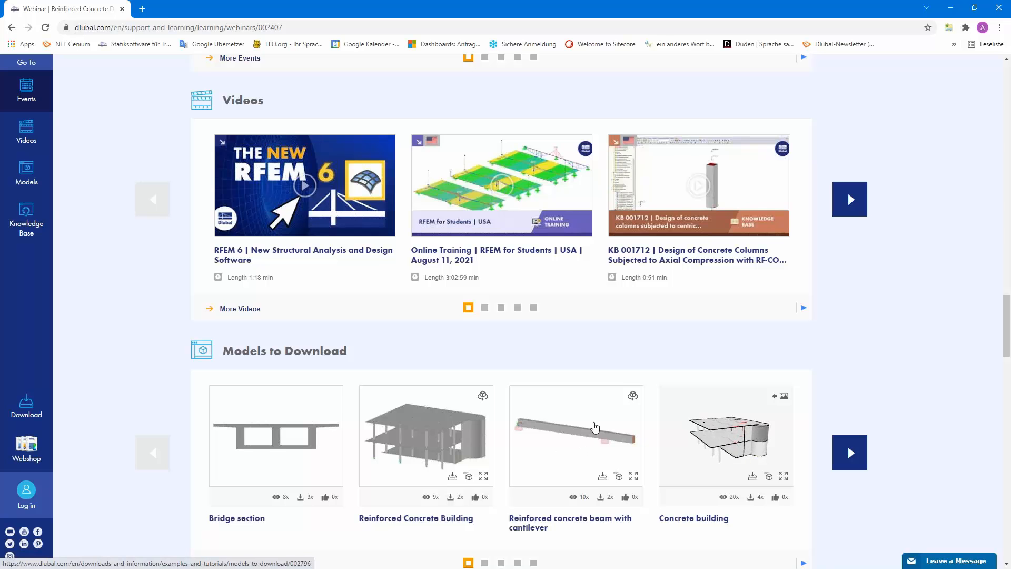
scroll(595, 426, up, 15)
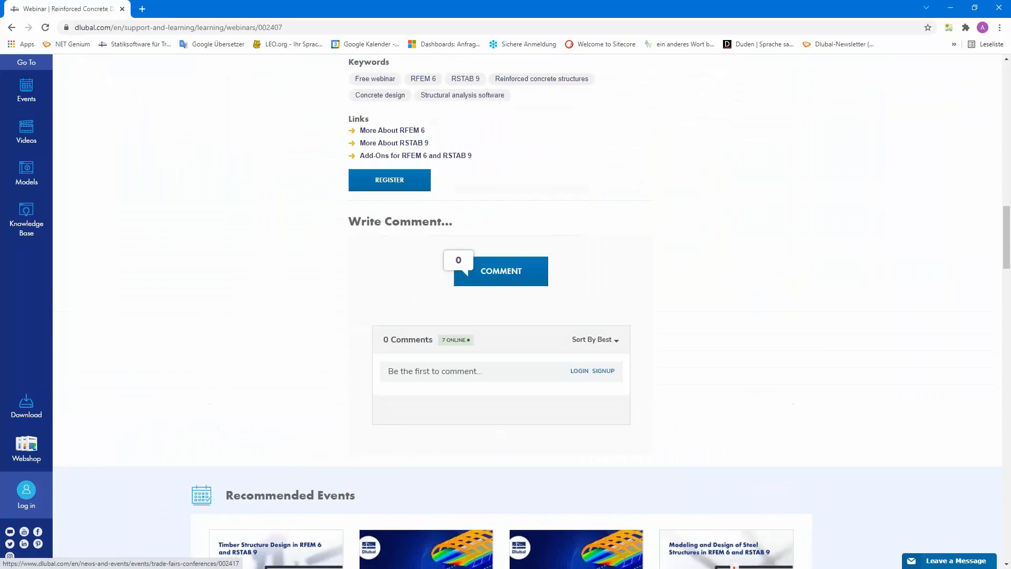
scroll(595, 426, up, 10)
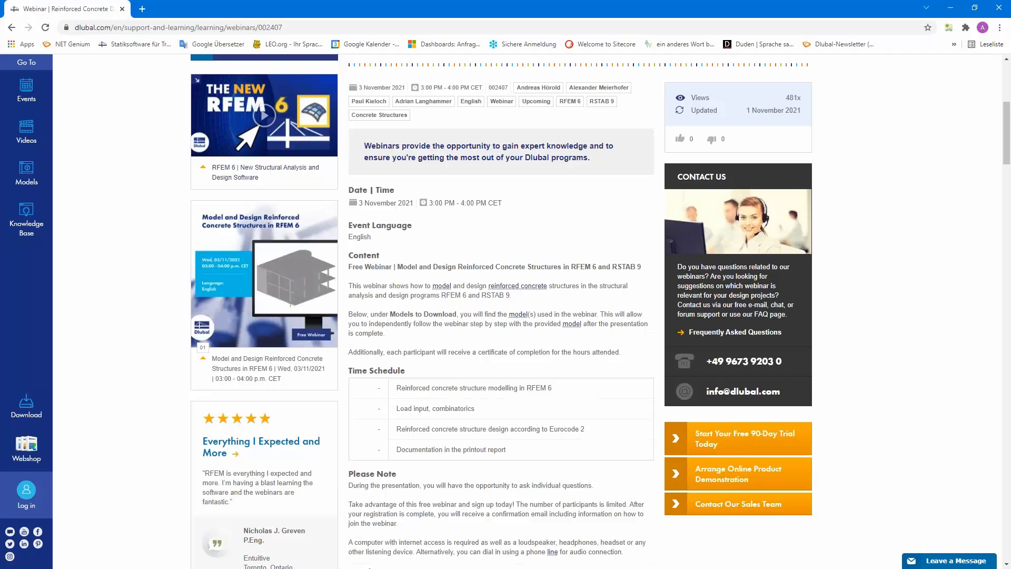